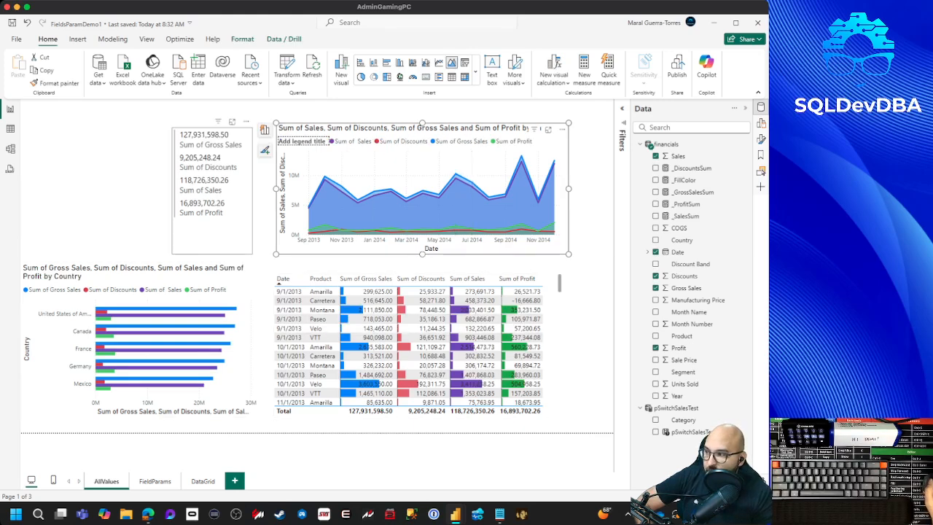
Switch from the AllValues report page to the FieldParams page.
left_click(212, 196)
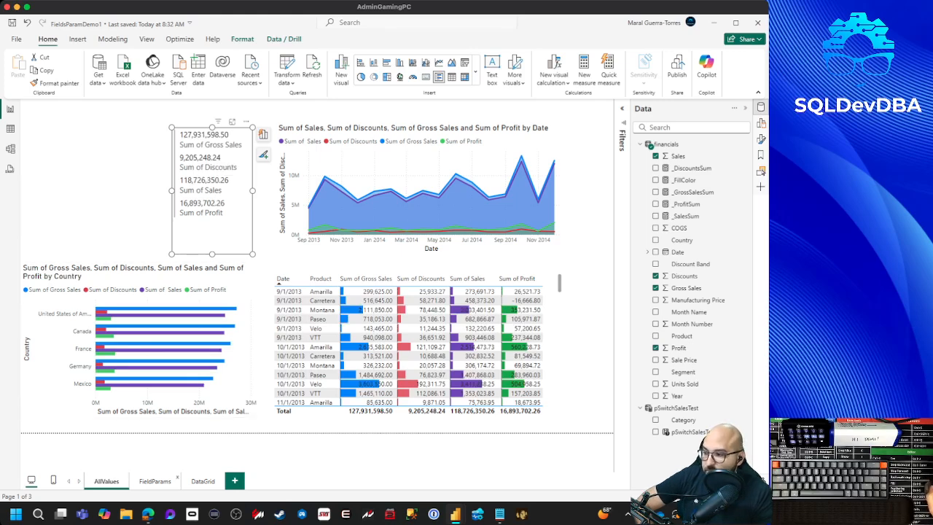
left_click(177, 477)
left_click(501, 280)
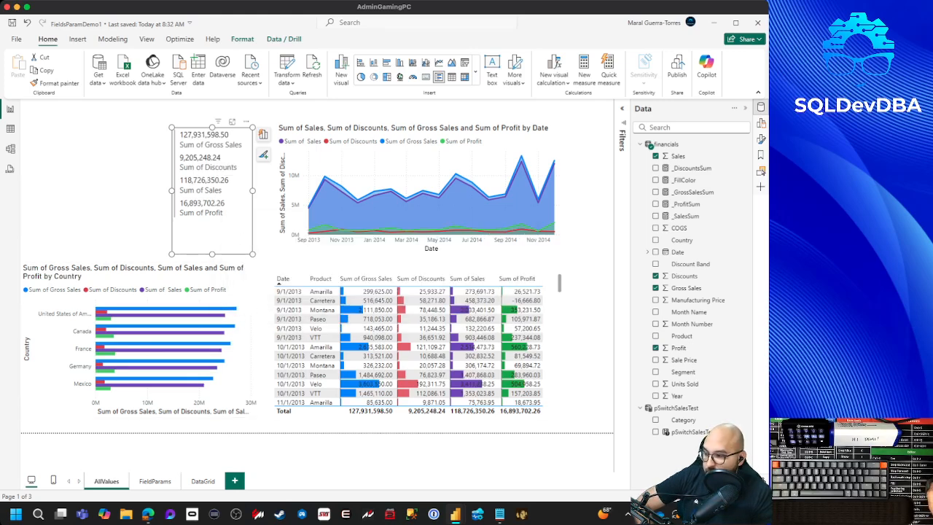
left_click(155, 481)
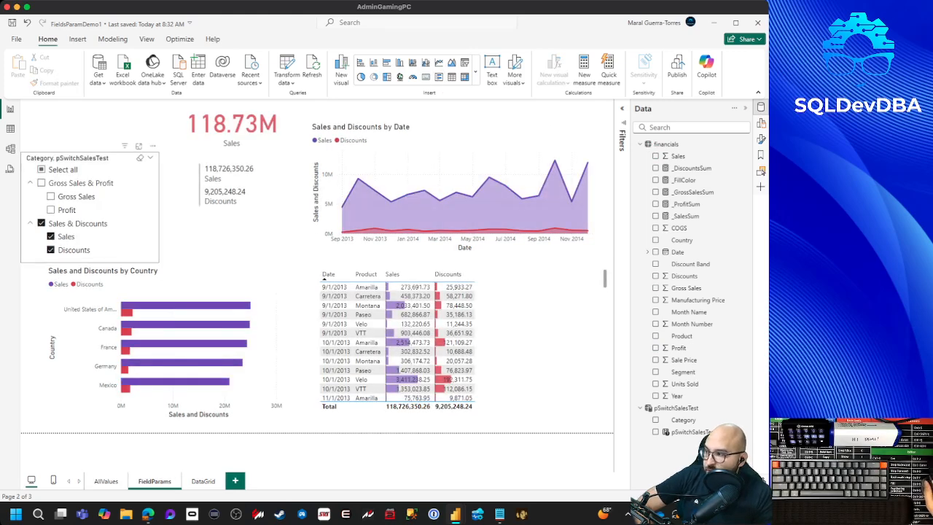
Show Gross Sales & Profit alone through the category slicer, and reselect Sales & Discounts so both categories are active.
left_click(41, 183)
left_click(40, 223)
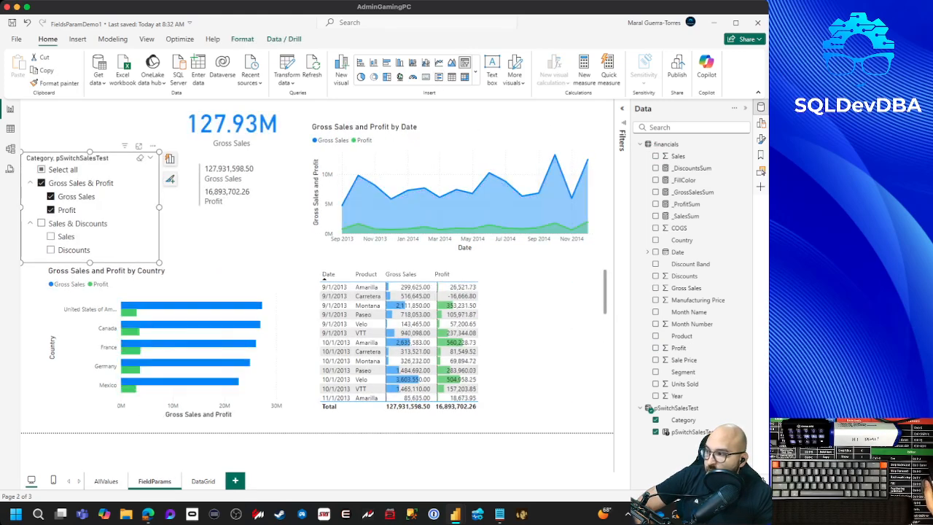
left_click(40, 223)
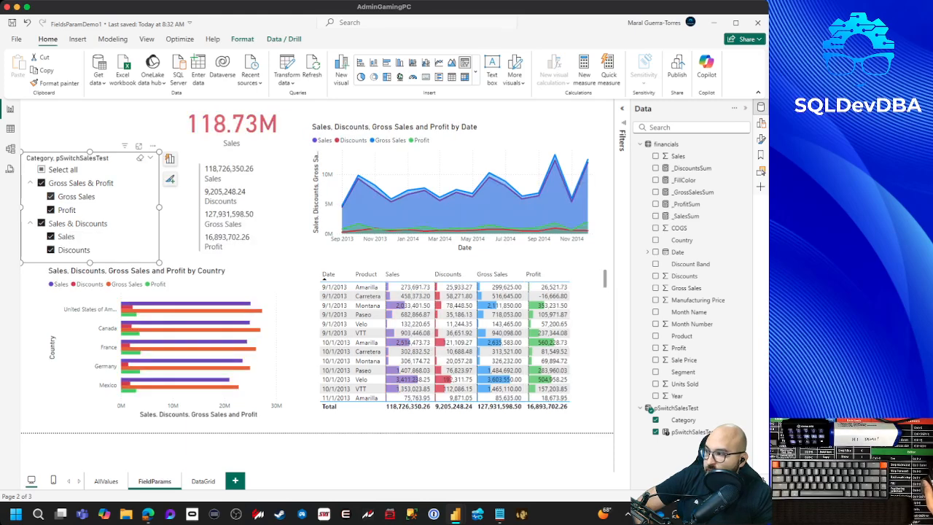
Toggle the Gross Sales, Profit and Sales entries off and back on in the category slicer.
left_click(50, 196)
left_click(51, 209)
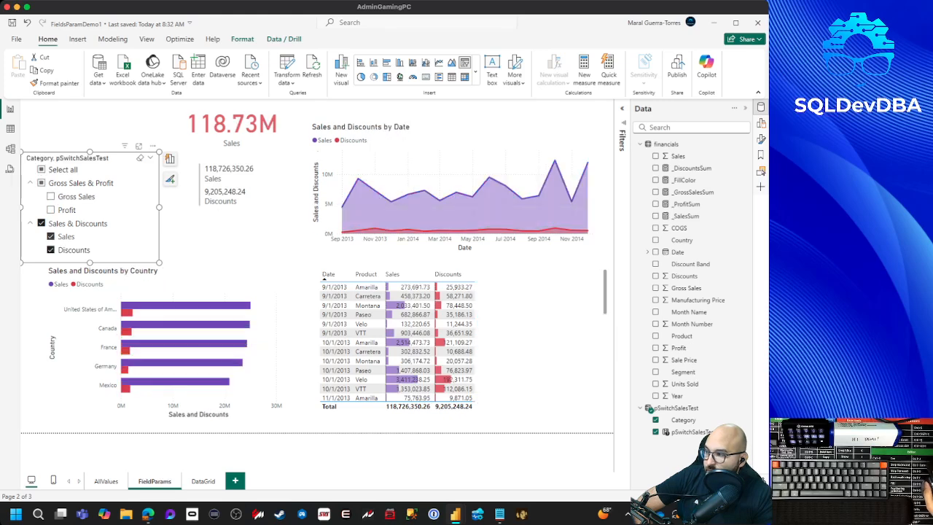
left_click(51, 236)
left_click(50, 236)
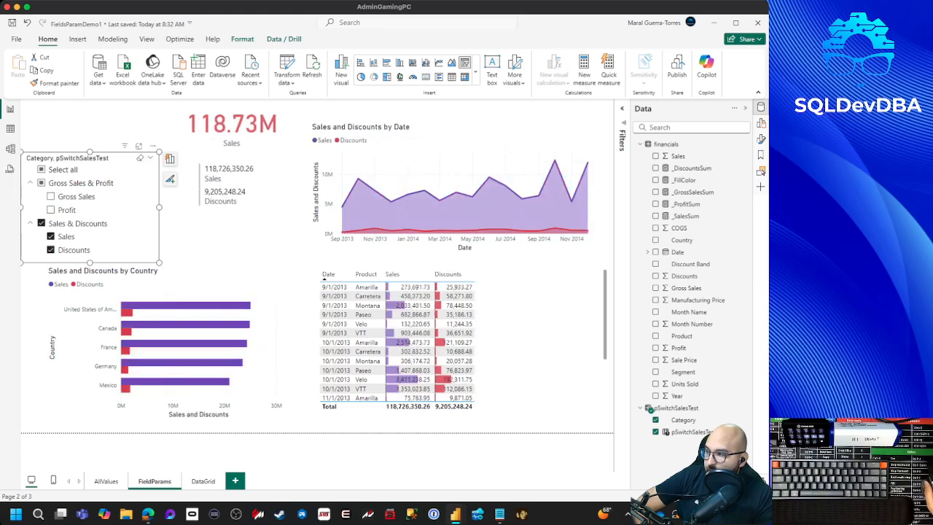
left_click(50, 209)
left_click(50, 196)
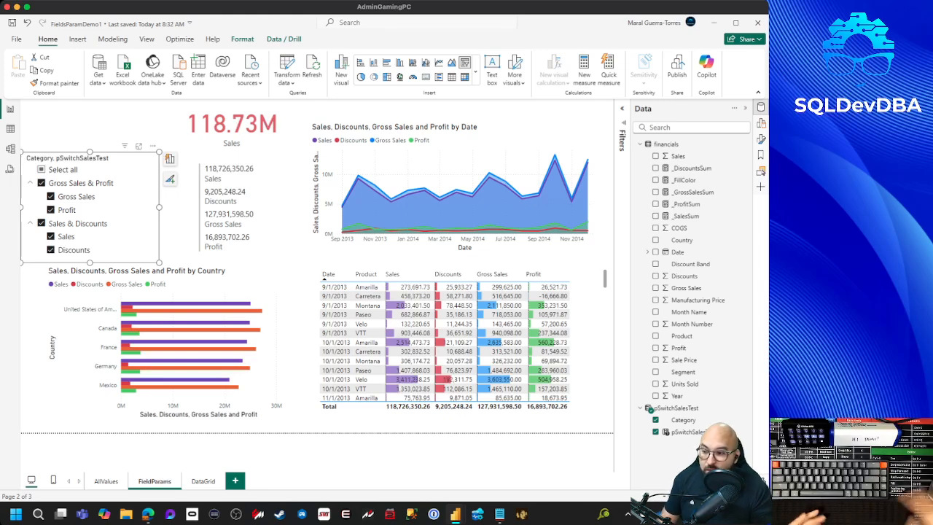
Switch to the untitled Power BI Desktop window and start a blank report.
mouse_move(454, 514)
left_click(510, 473)
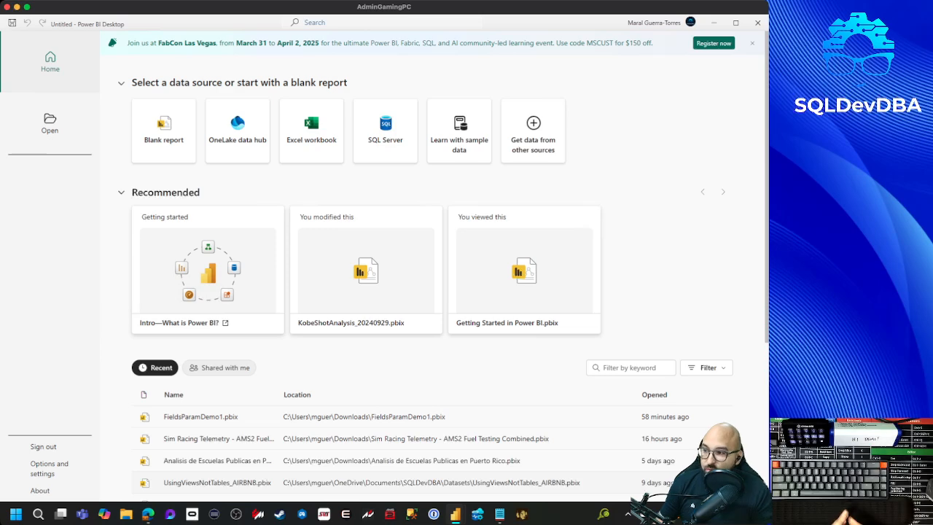
left_click(163, 131)
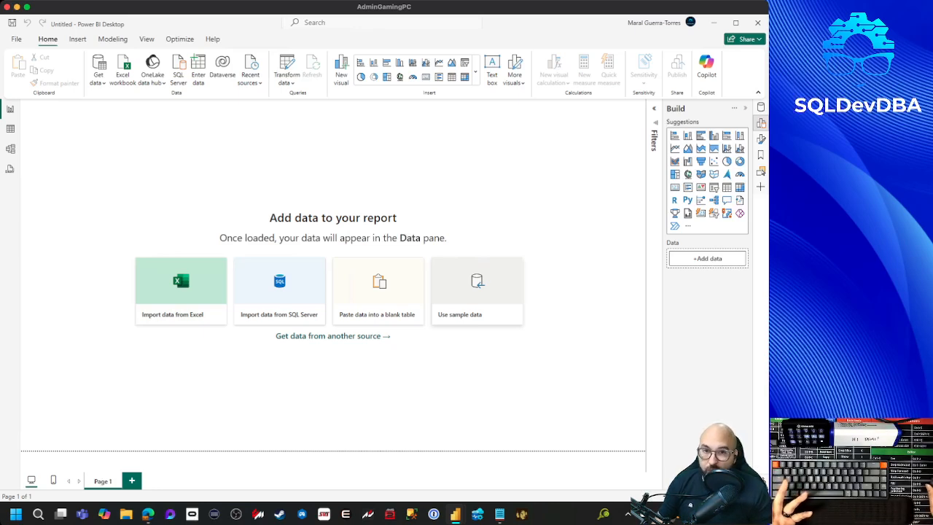
Load the financials table from the Financial Sample.xlsx sample data and expand its field list.
left_click(477, 291)
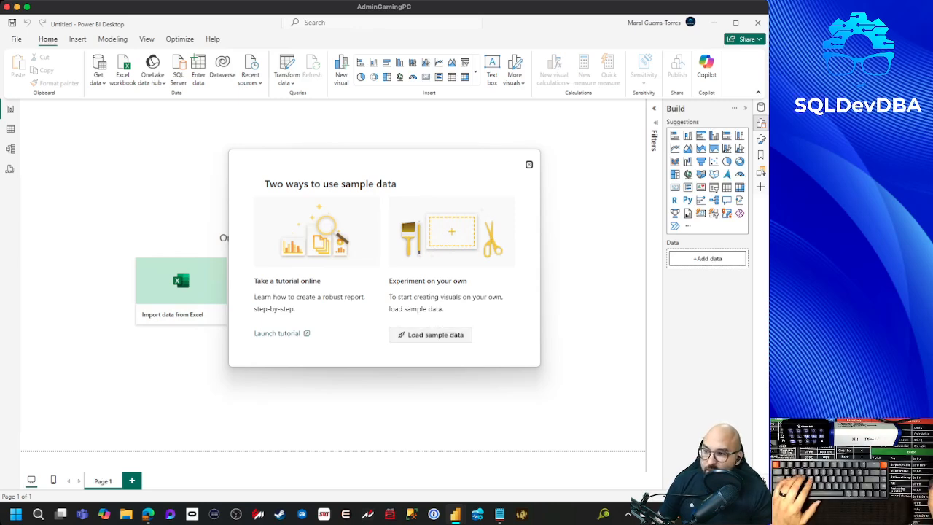
left_click(430, 335)
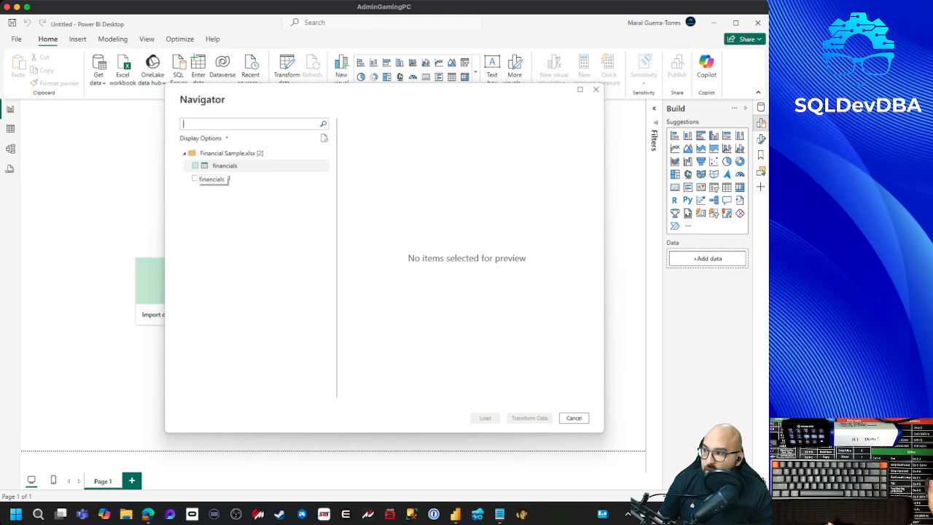
left_click(194, 165)
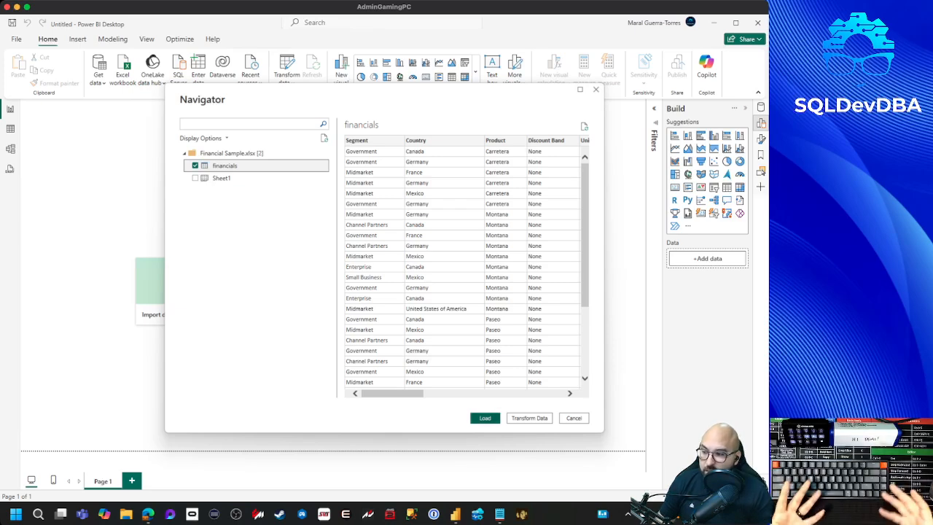
key("Return")
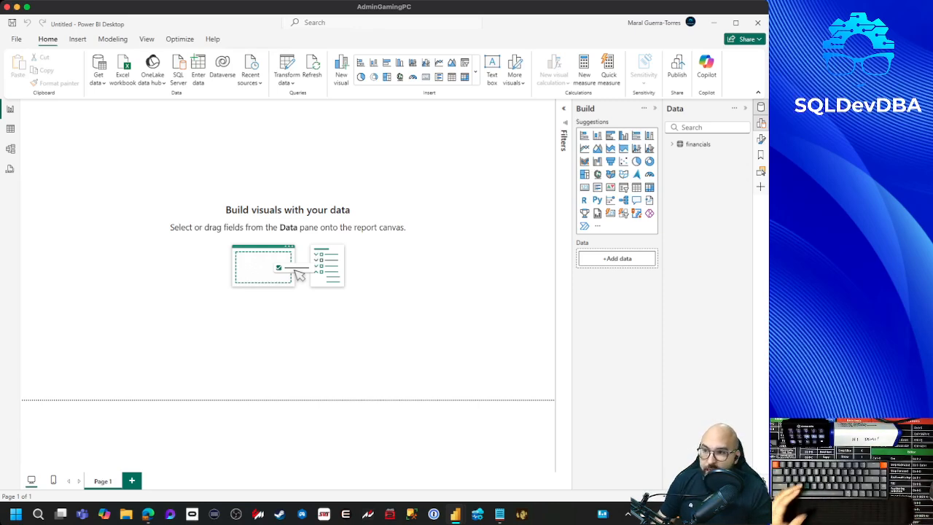
left_click(672, 144)
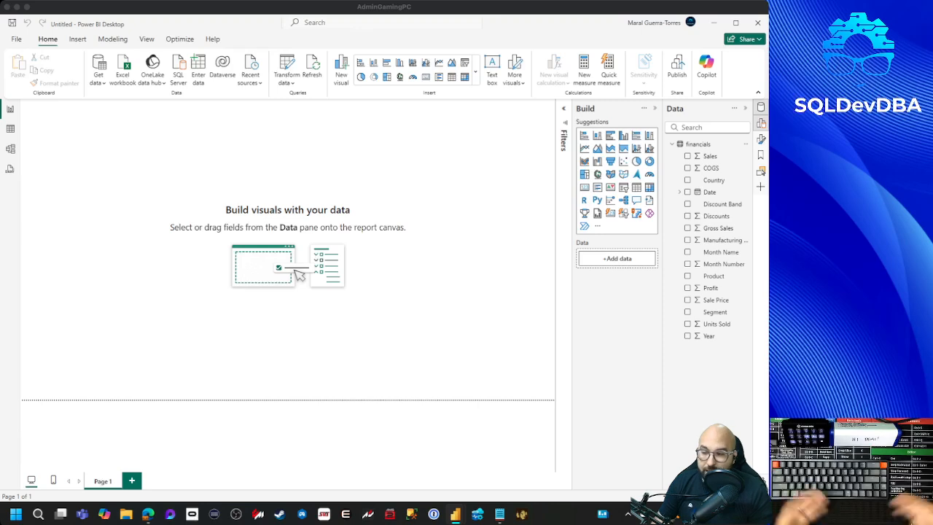
Insert an empty table visual and enlarge it to fill most of the report page.
left_click(584, 213)
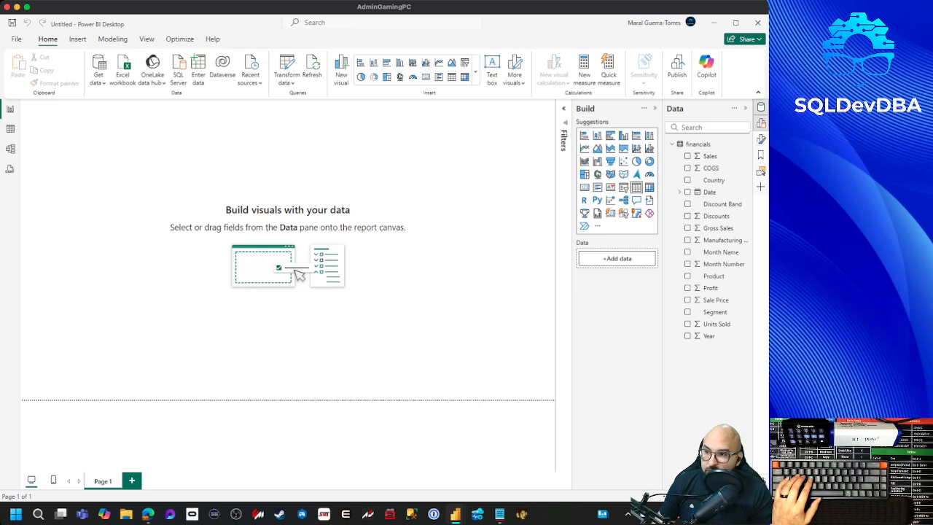
left_click(636, 187)
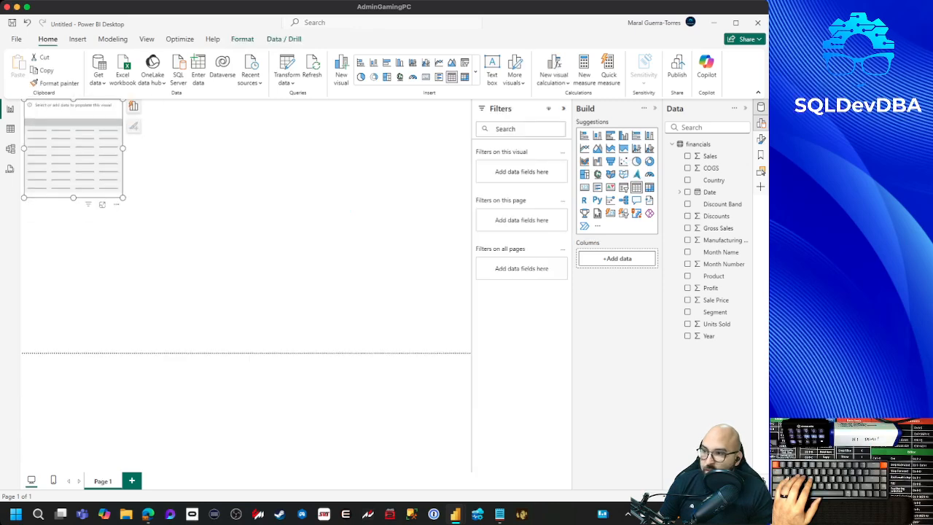
left_click(562, 108)
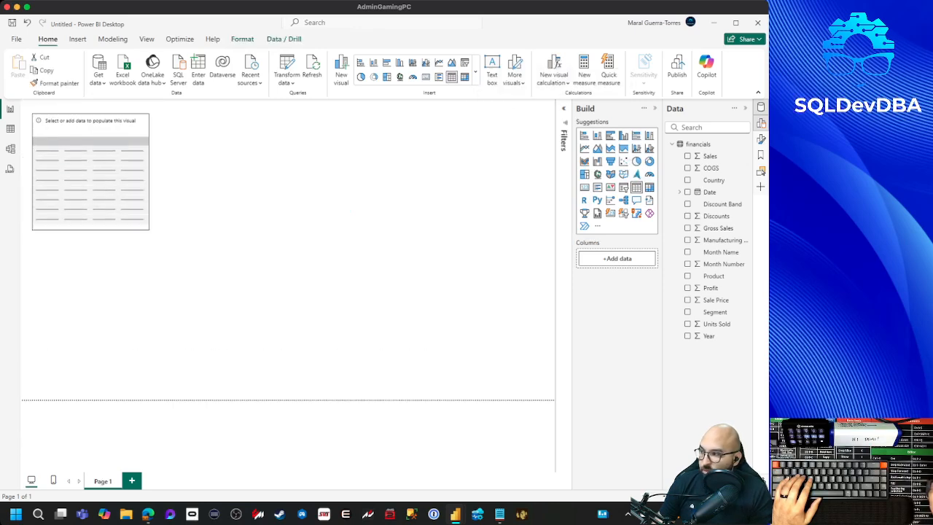
left_click_drag(395, 400, 546, 395)
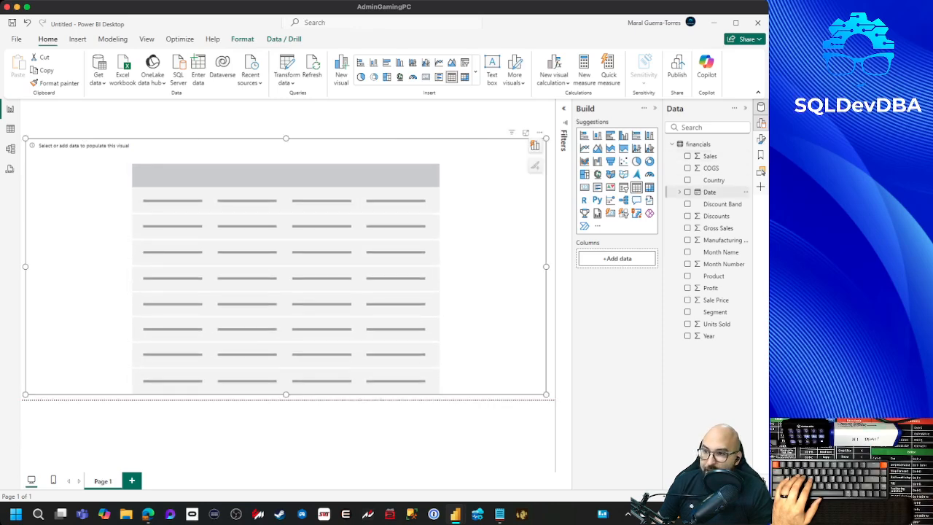
Add the Date field to the table as a plain date instead of a hierarchy, formatted as *3/14/2001 (Short Date).
left_click(688, 191)
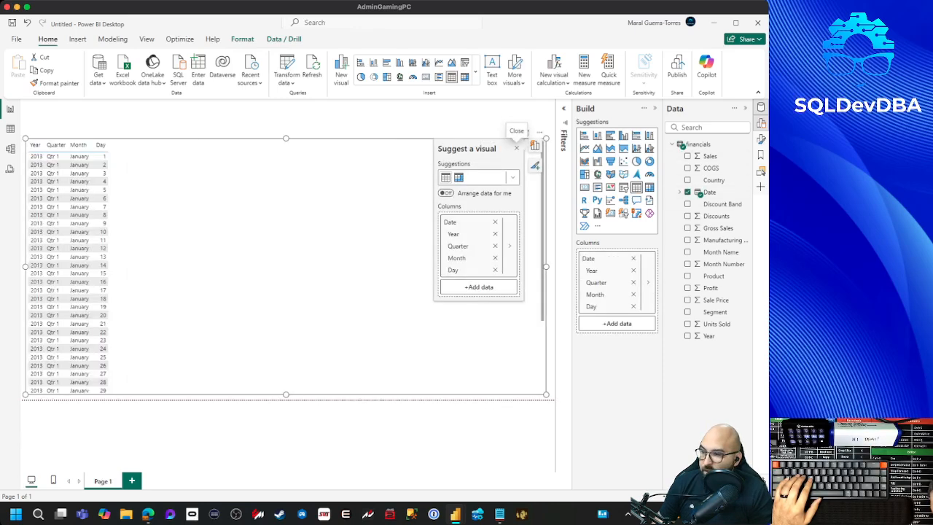
right_click(627, 258)
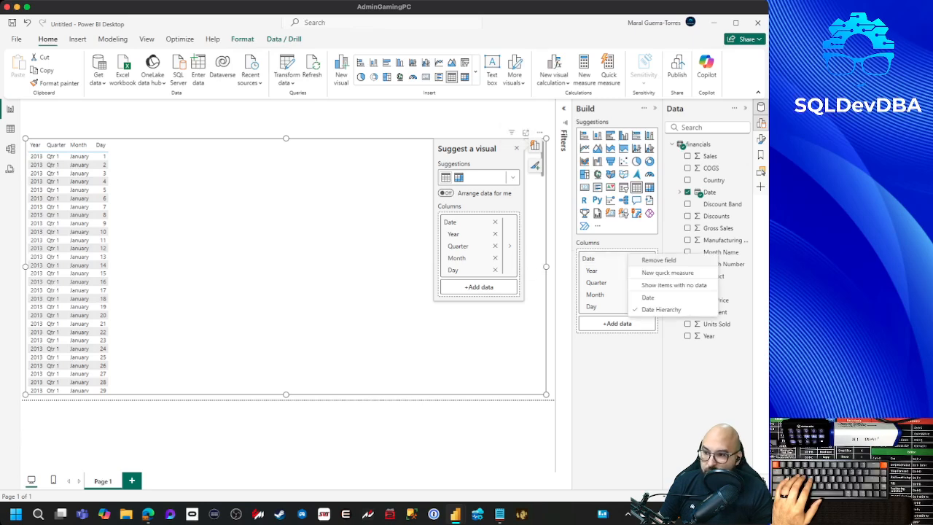
left_click(648, 297)
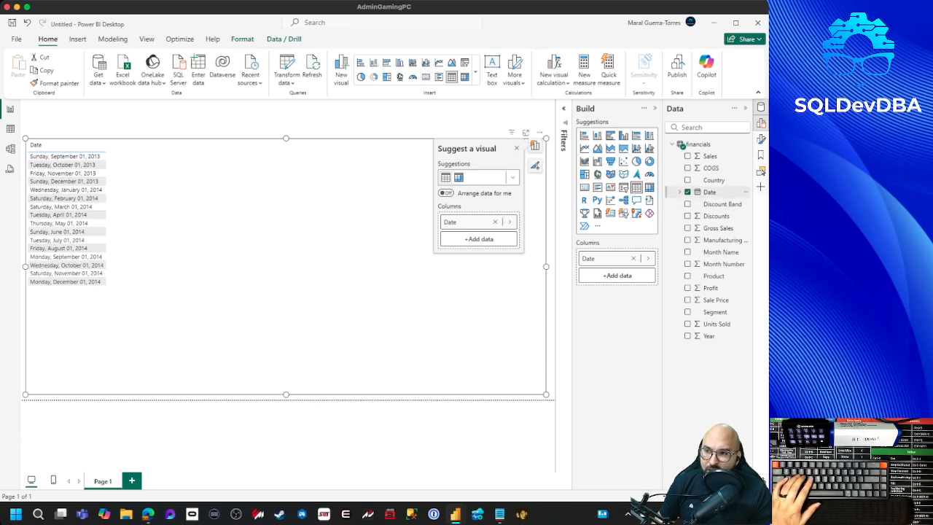
left_click(709, 192)
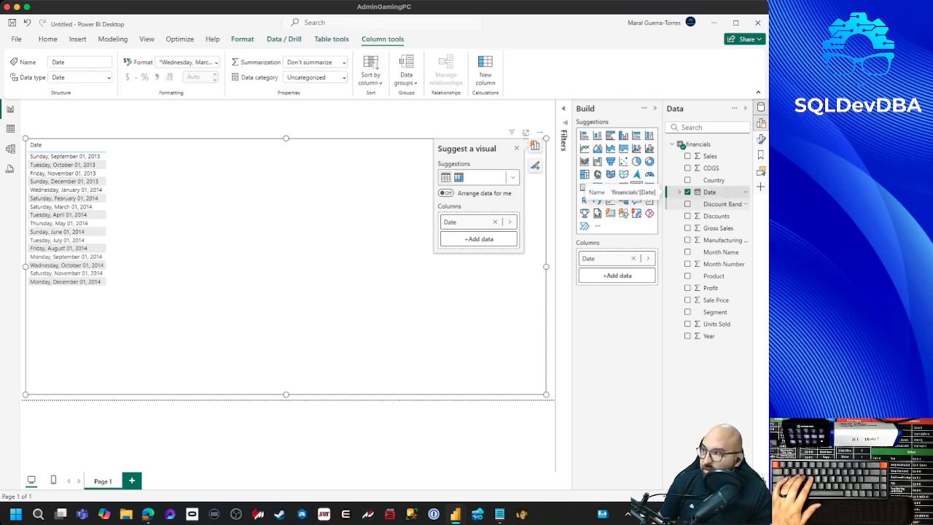
left_click(187, 62)
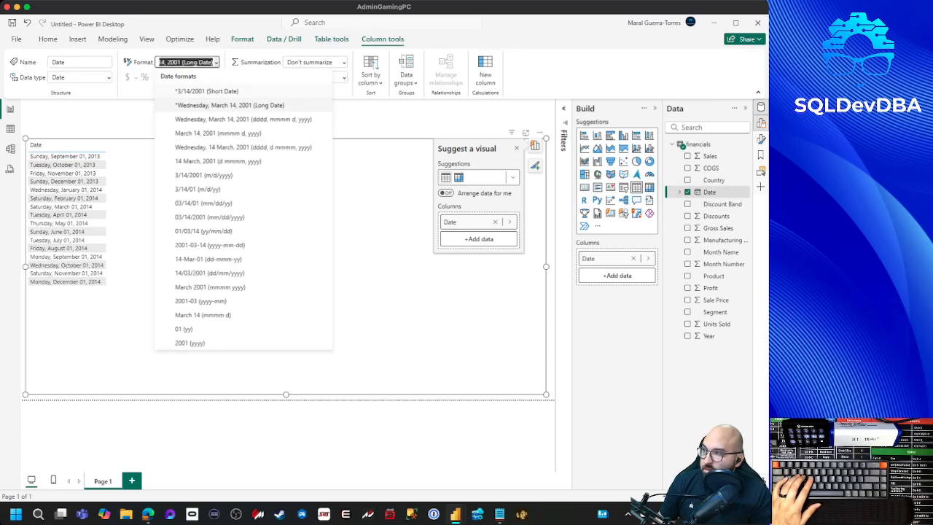
left_click(207, 91)
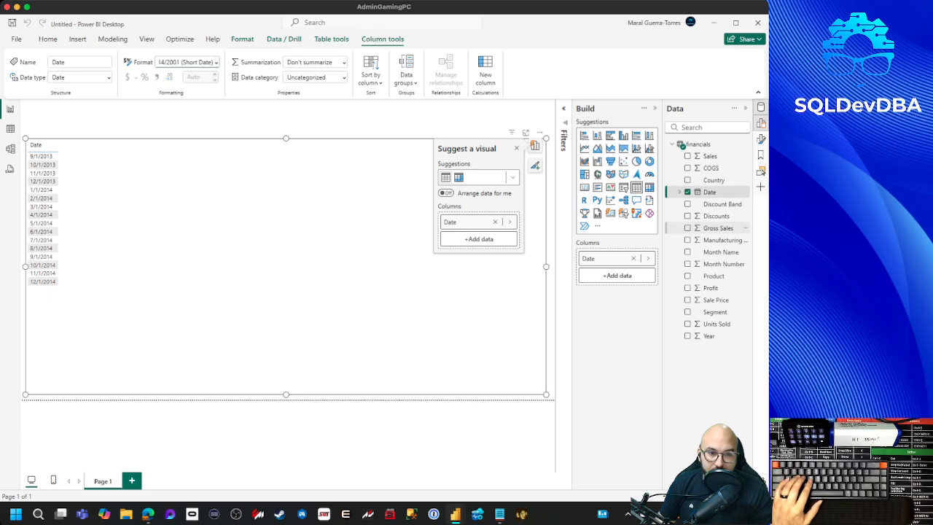
Add the Product, Segment and Country fields as columns of the table.
left_click(687, 275)
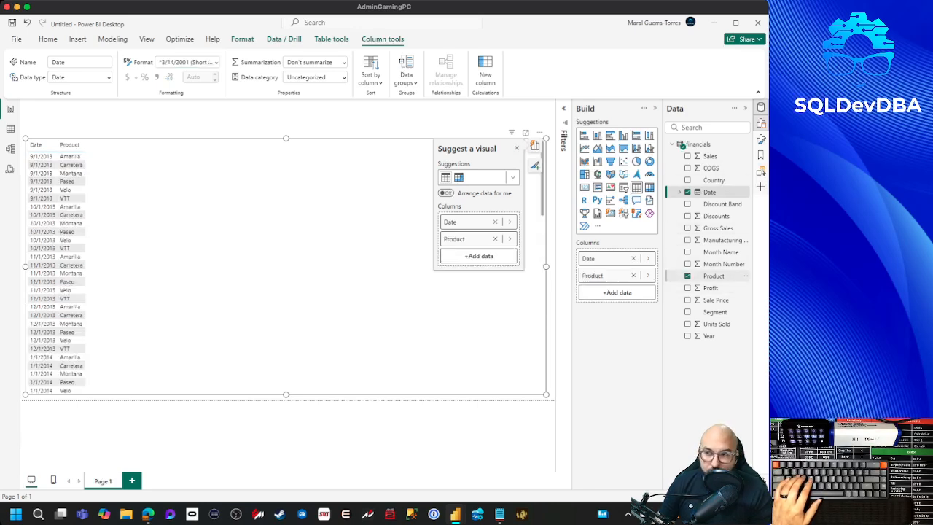
left_click(688, 312)
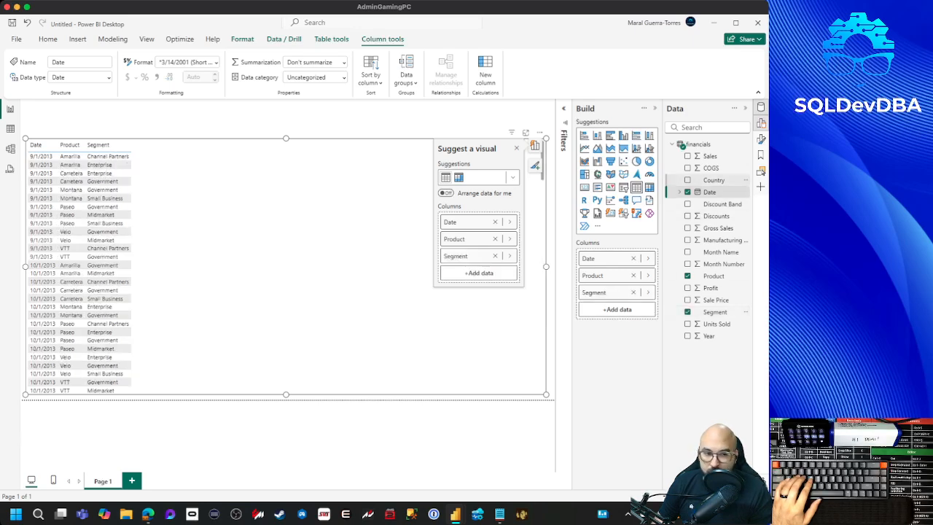
left_click(687, 180)
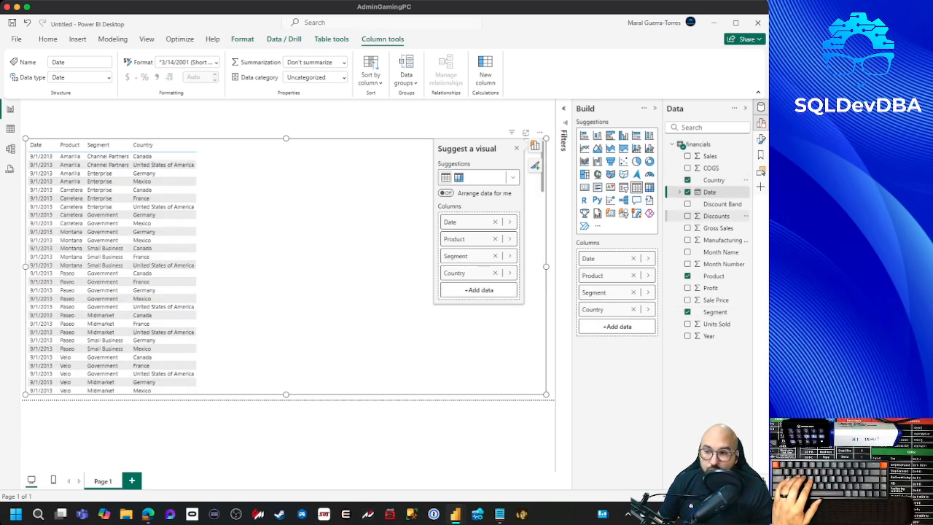
Add the numeric fields Units Sold, Gross Sales, Discounts, Sales and COGS to the table.
left_click(687, 324)
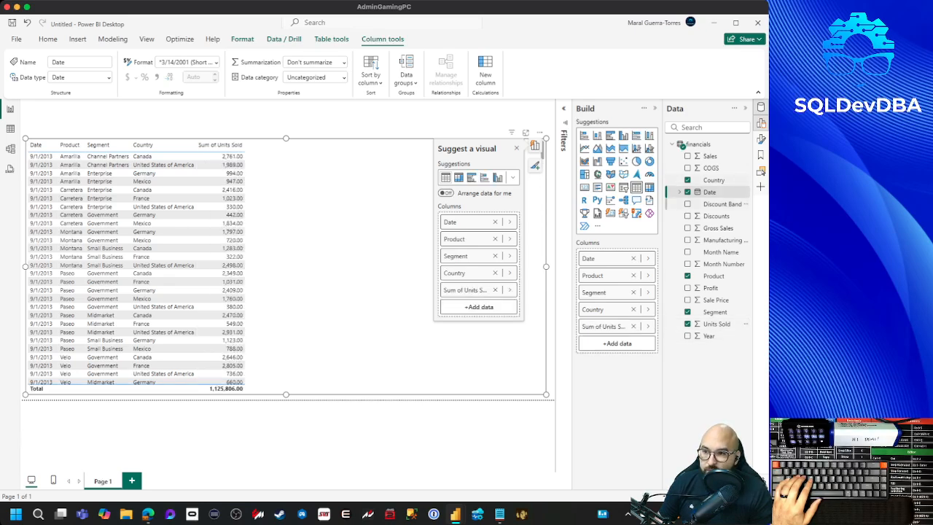
left_click(687, 228)
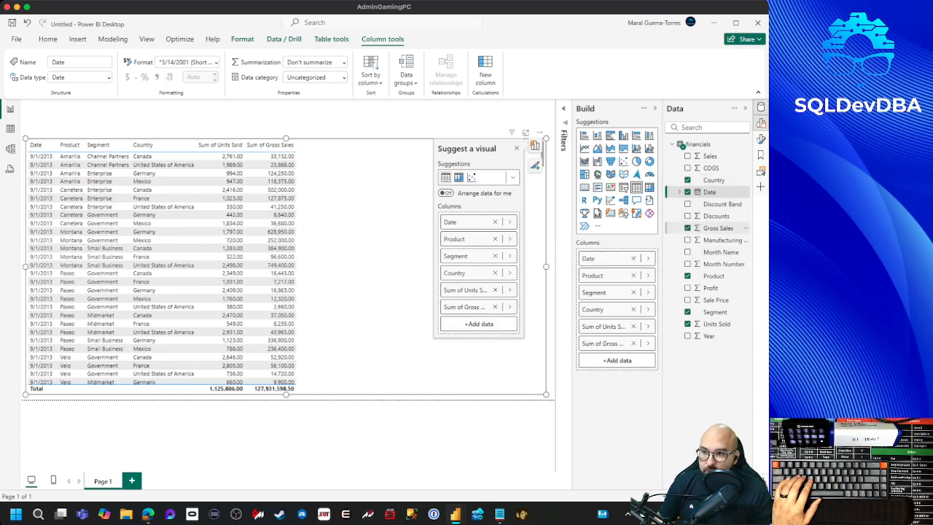
left_click(716, 216)
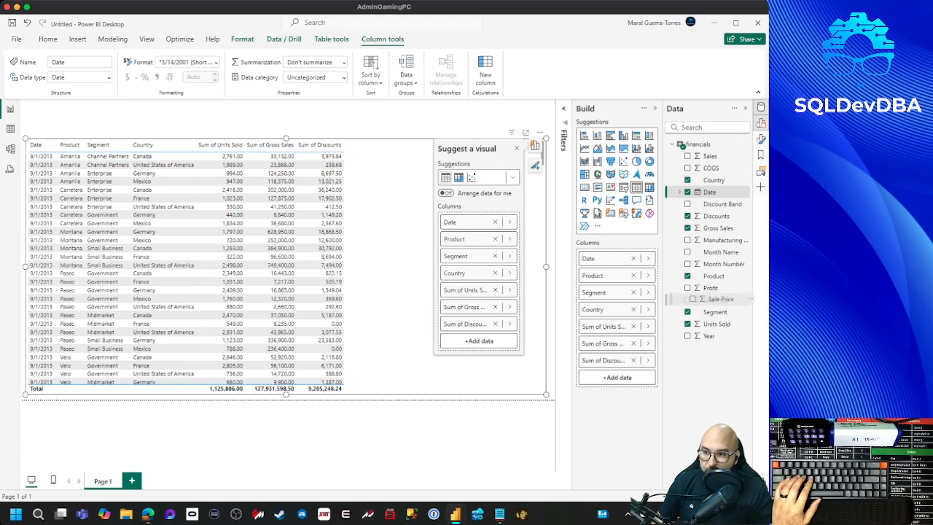
left_click(710, 156)
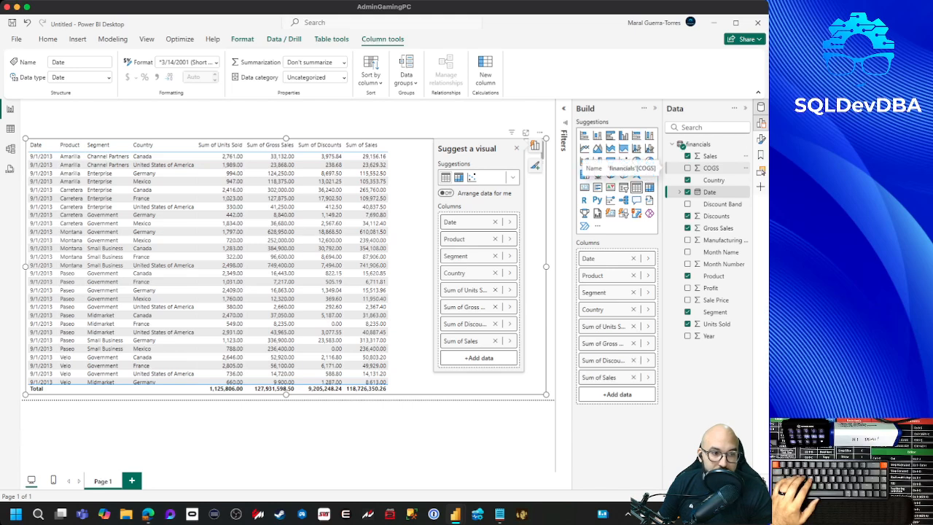
left_click(711, 167)
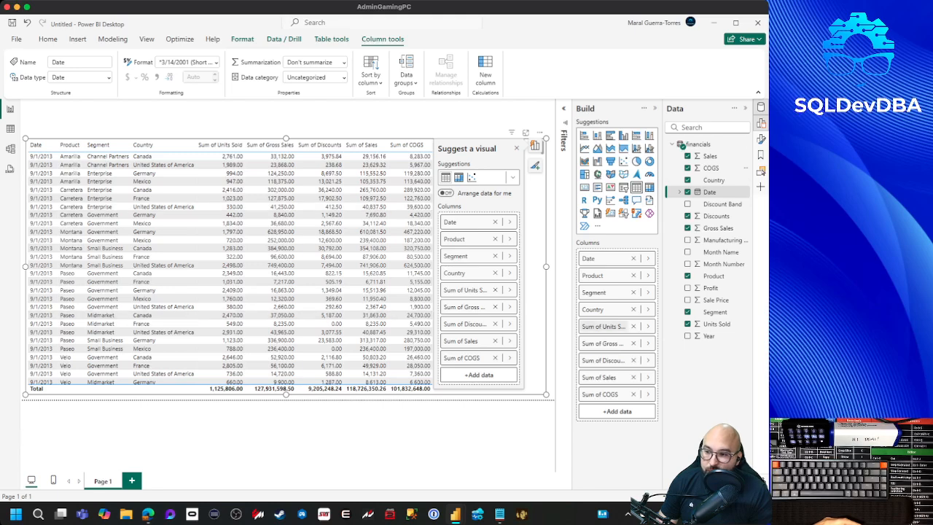
Rename the report page containing the table to Data Grid.
left_click(647, 326)
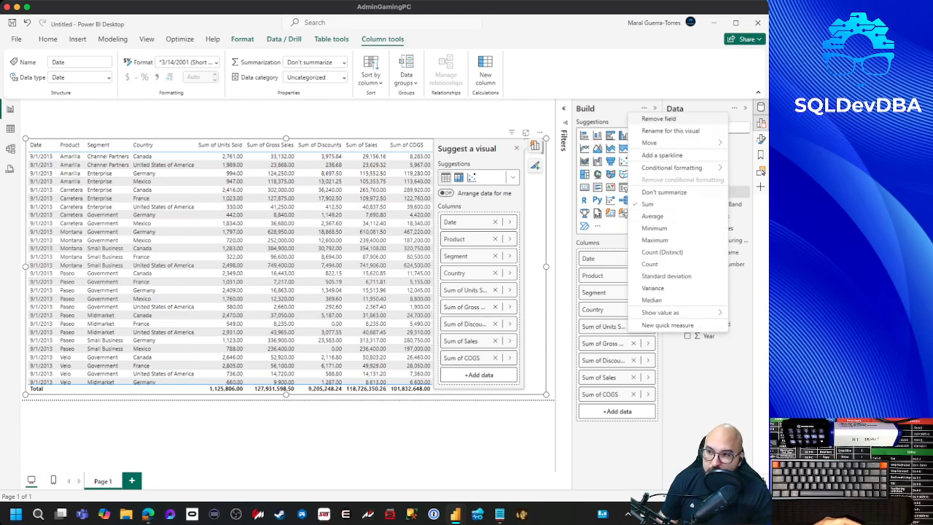
left_click(603, 327)
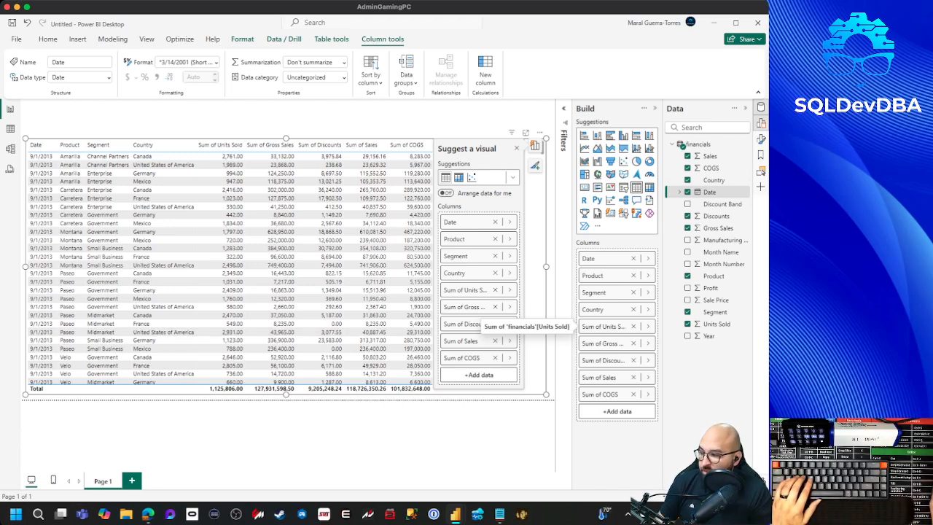
double_click(103, 481)
type("Data Grid")
key("Return")
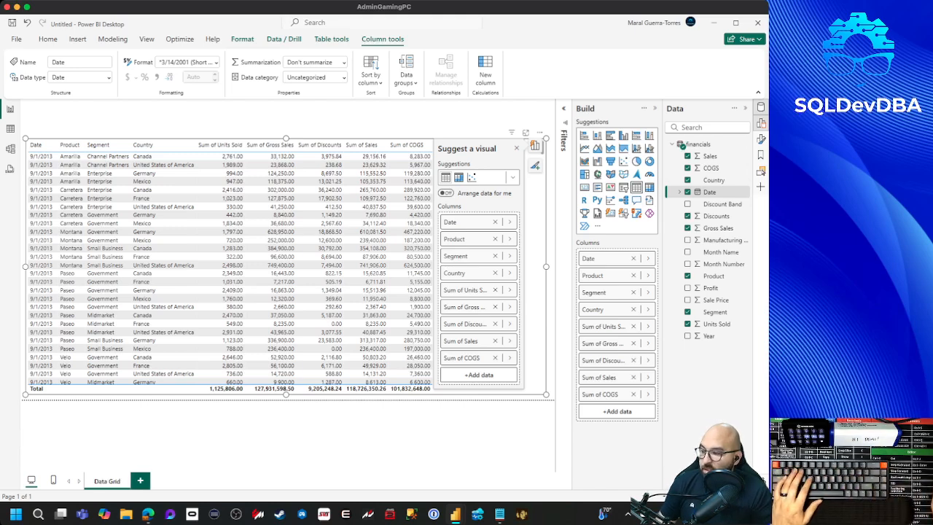
Add a new report page and place an empty multi-row card near its upper-left area.
left_click(140, 480)
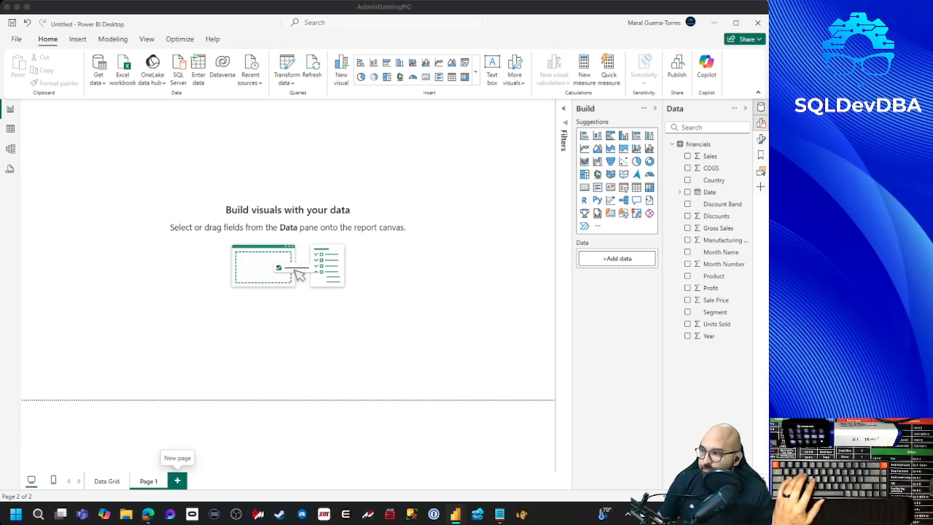
left_click(716, 216)
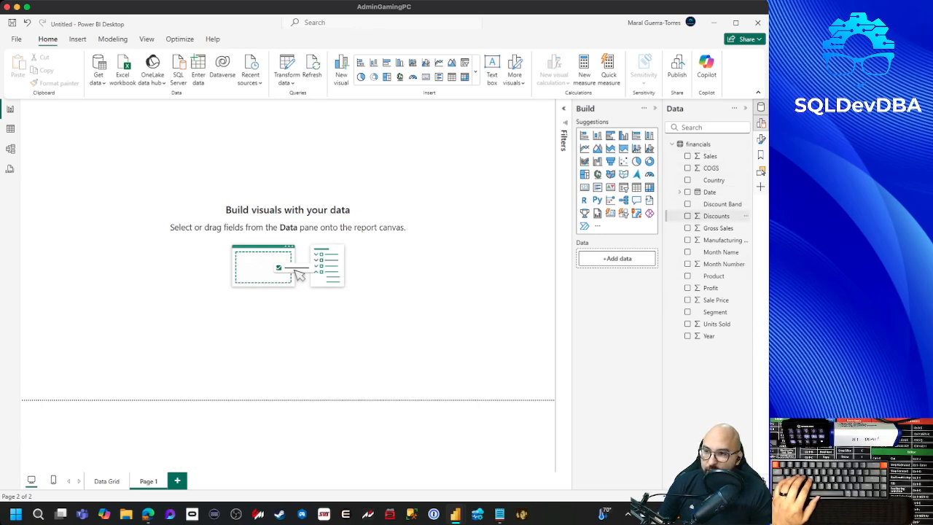
left_click(596, 188)
left_click_drag(83, 157, 175, 174)
left_click_drag(232, 174, 224, 174)
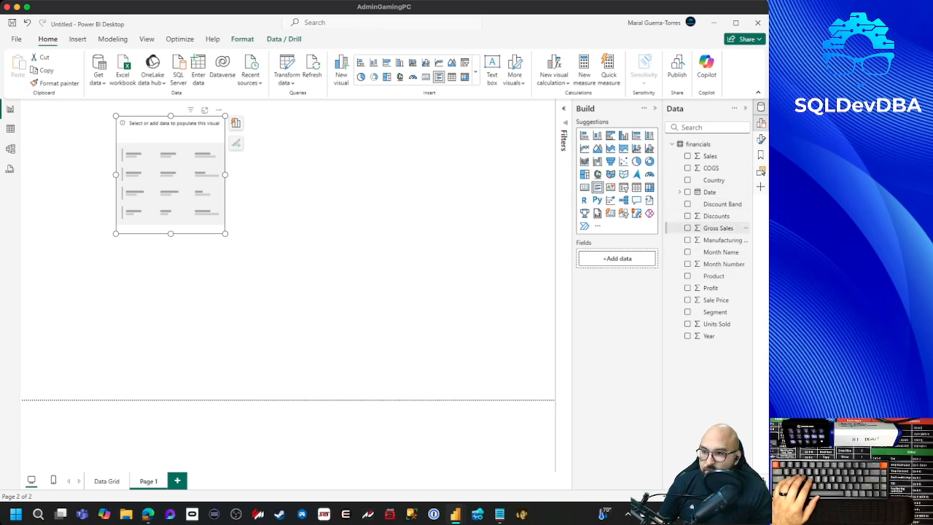
Add the Gross Sales, Discounts, Sales and Profit fields to the multi-row card.
left_click(718, 227)
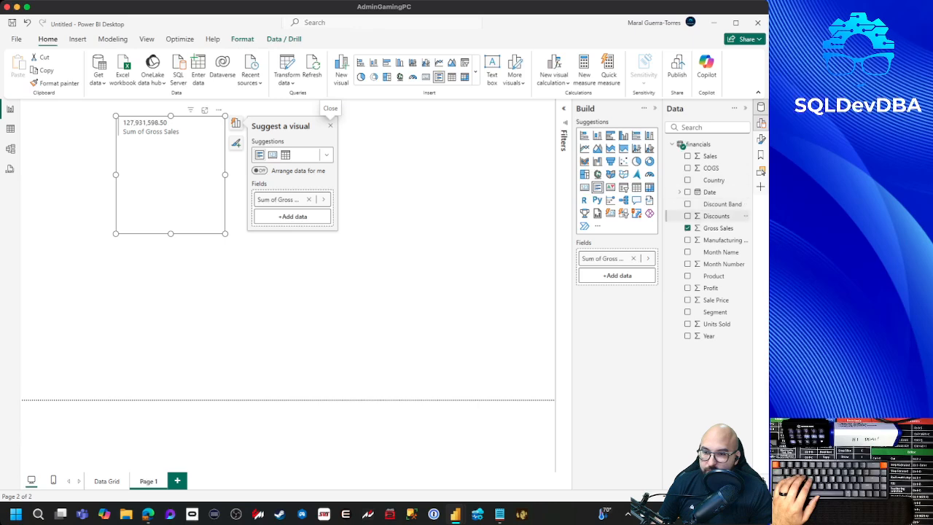
left_click(716, 215)
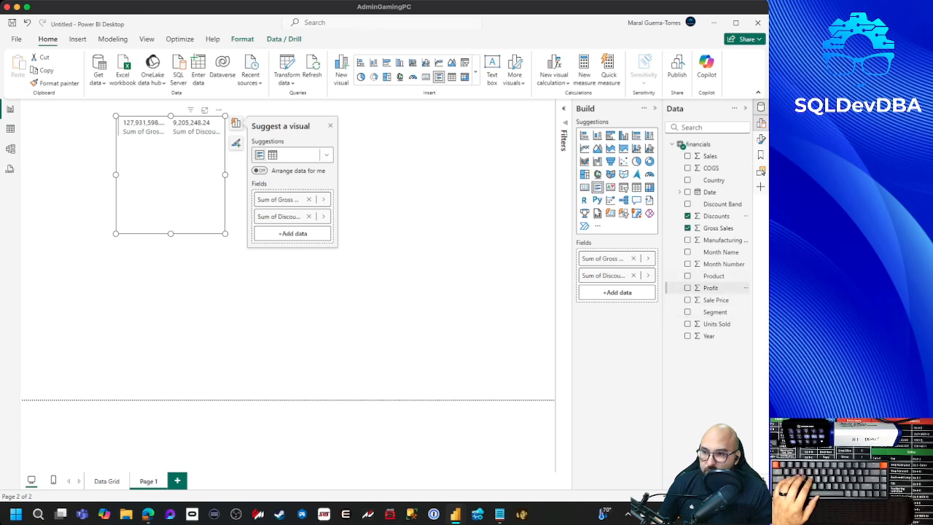
left_click(687, 156)
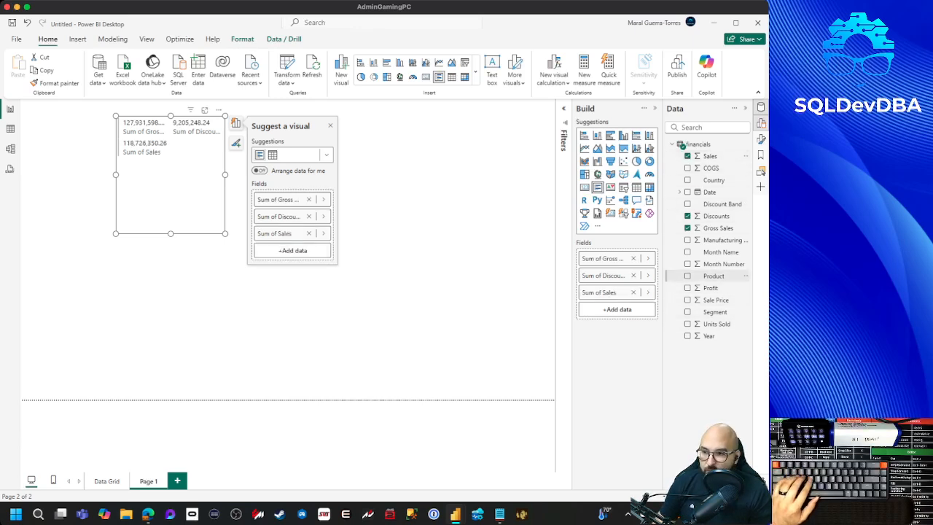
left_click(688, 288)
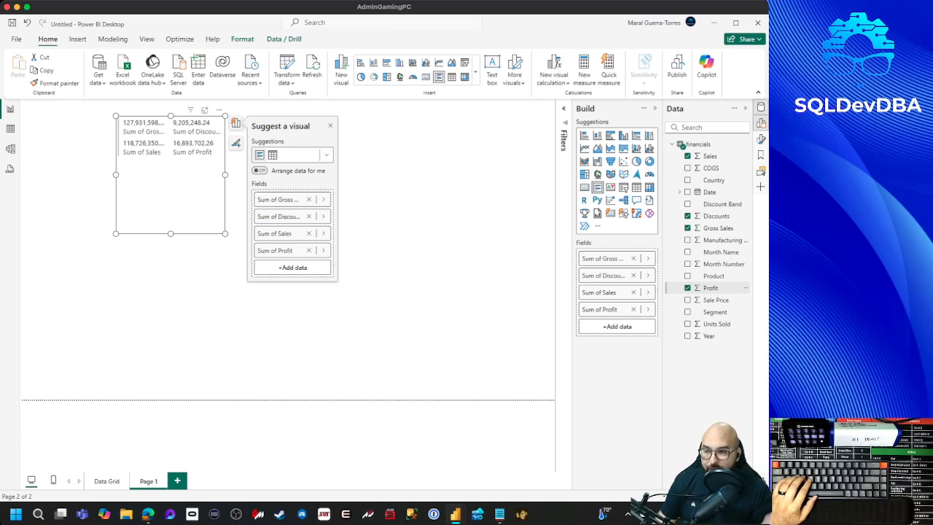
Rename the Sales field in the financials table to remove the leading space from its name.
right_click(692, 144)
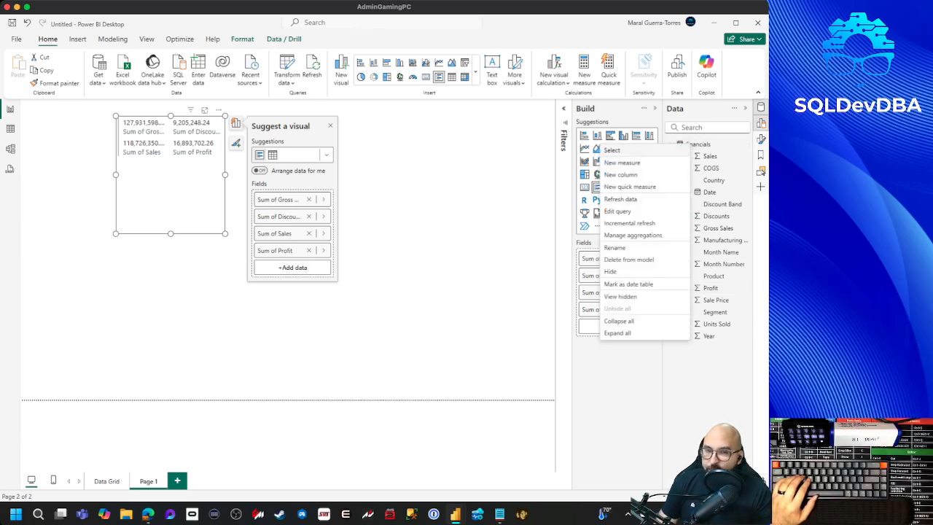
left_click(621, 163)
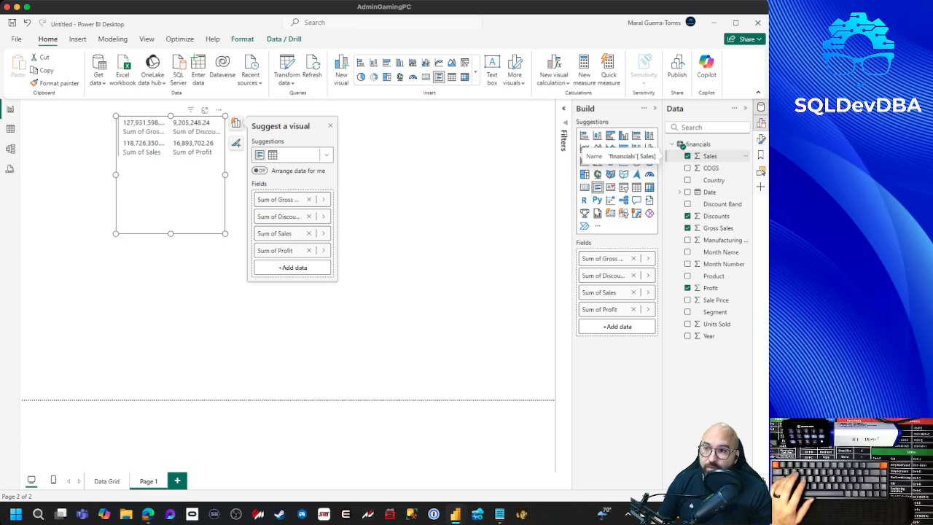
right_click(710, 156)
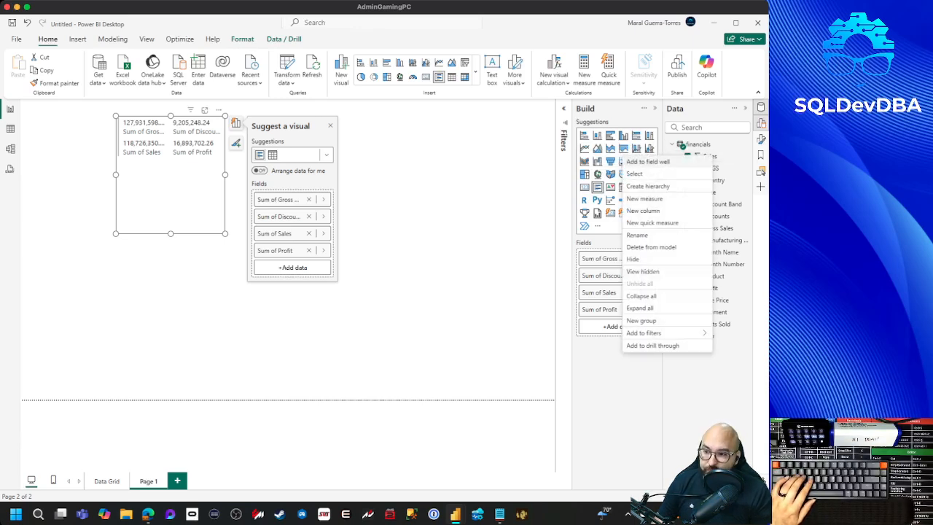
left_click(637, 235)
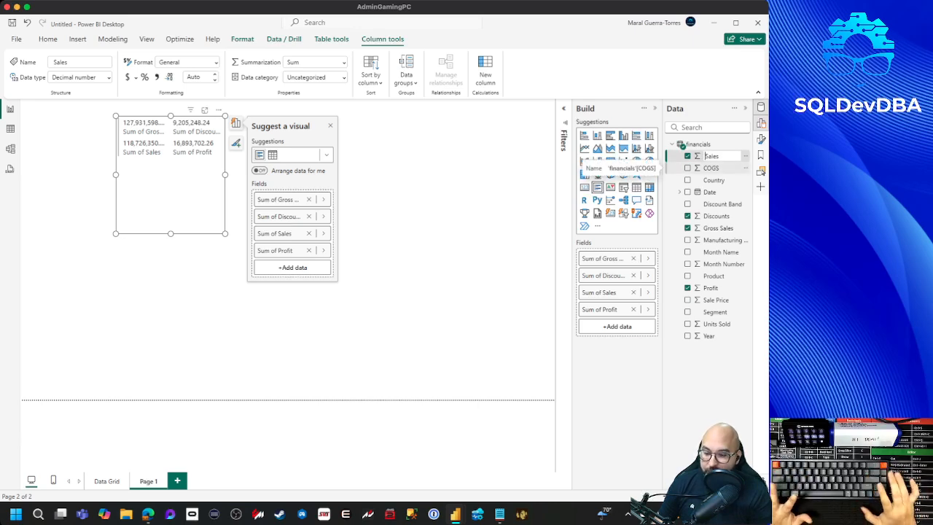
key("Return")
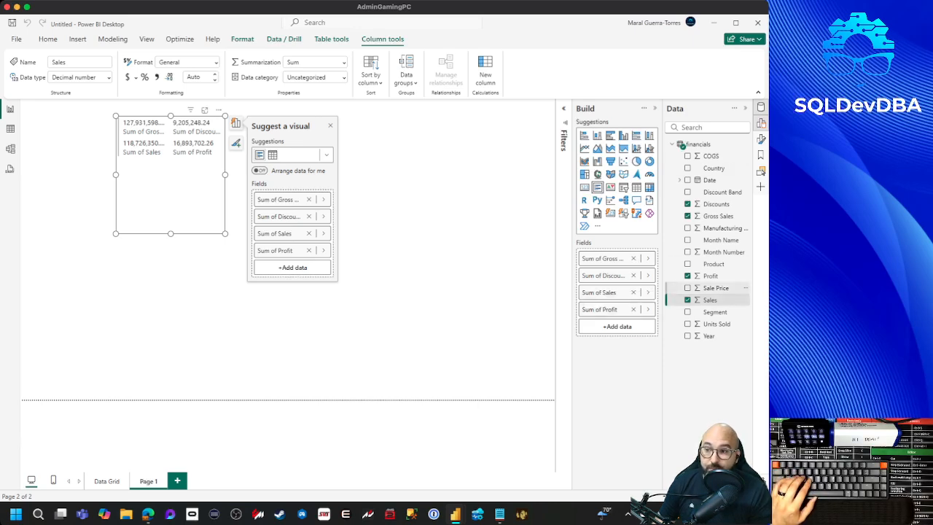
Narrow the multi-row card so that its four values stack in a single column.
left_click(437, 269)
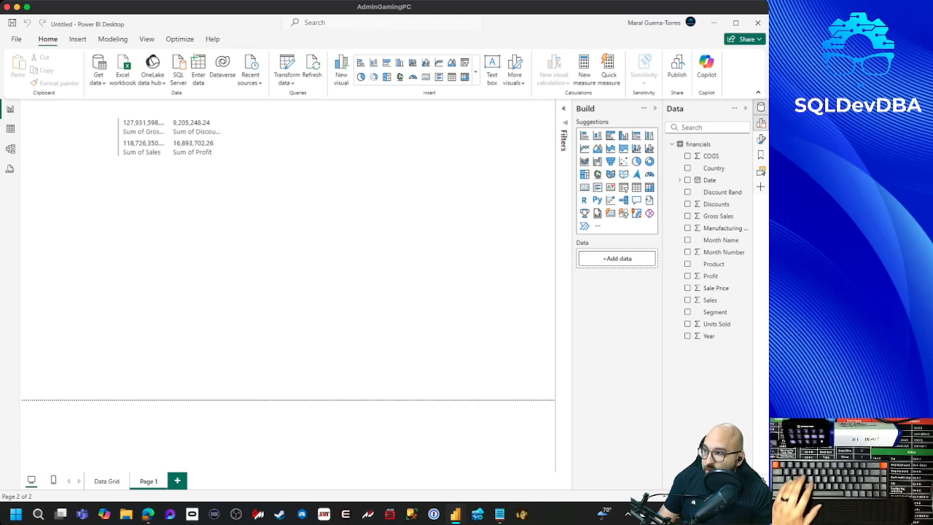
left_click(170, 186)
left_click_drag(225, 175, 185, 175)
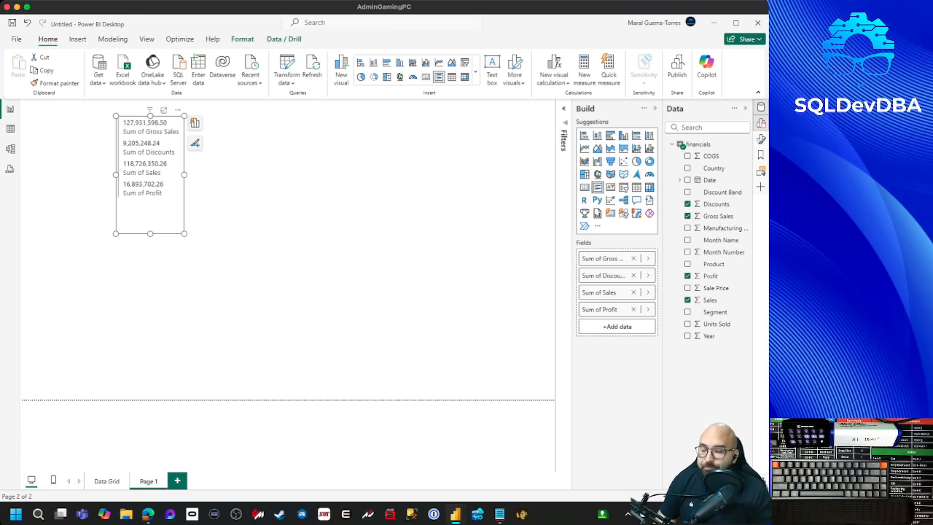
Insert an empty line chart beside the multi-row card and enlarge it across the rest of the page width.
left_click(365, 197)
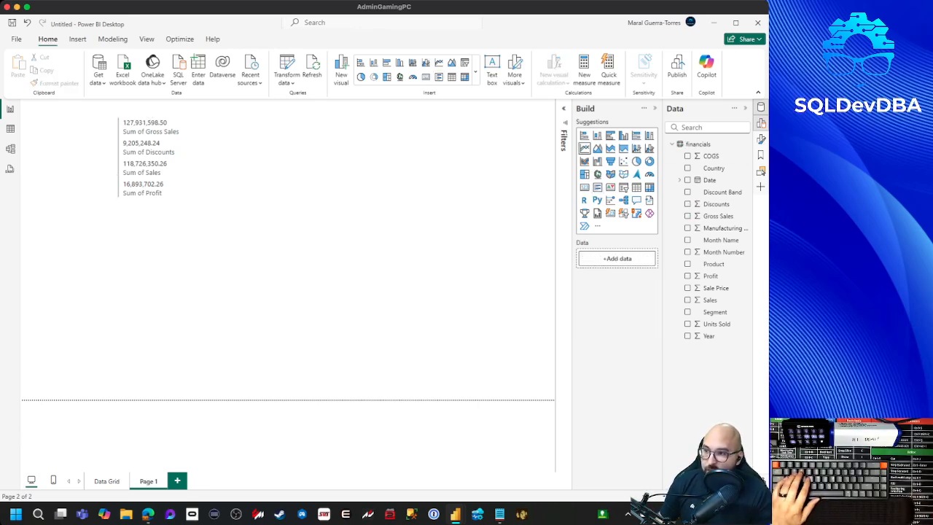
left_click_drag(146, 335, 287, 160)
left_click_drag(350, 224, 541, 271)
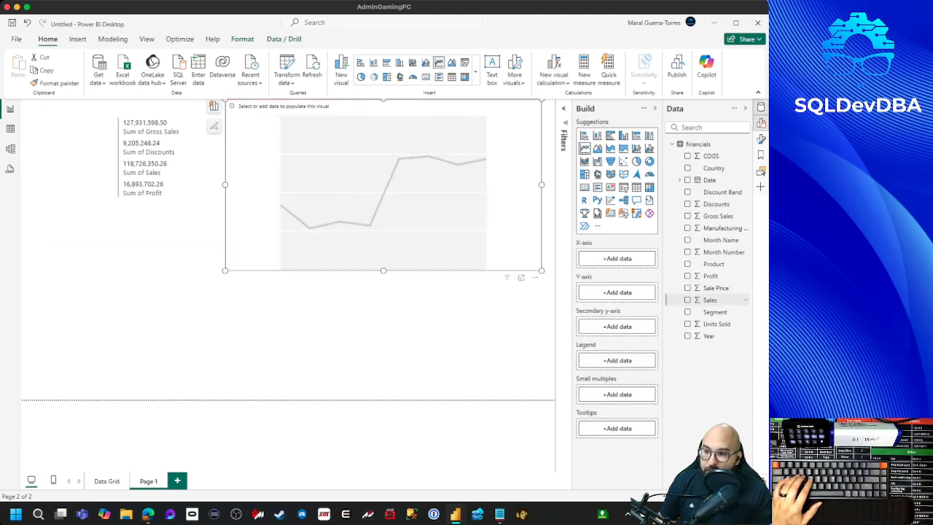
Add Gross Sales, Discounts, Sales and Profit to the line chart's Y-axis.
left_click_drag(710, 300, 616, 294)
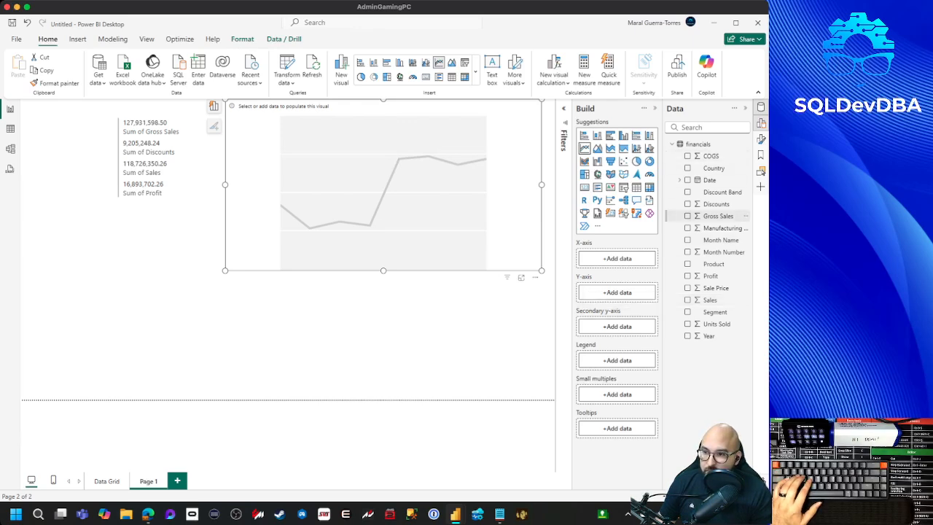
left_click(721, 216)
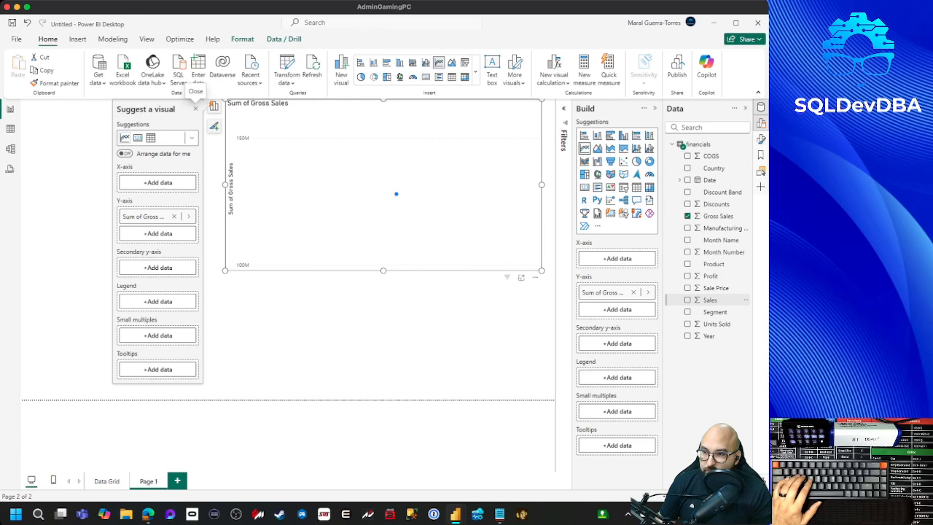
left_click(715, 204)
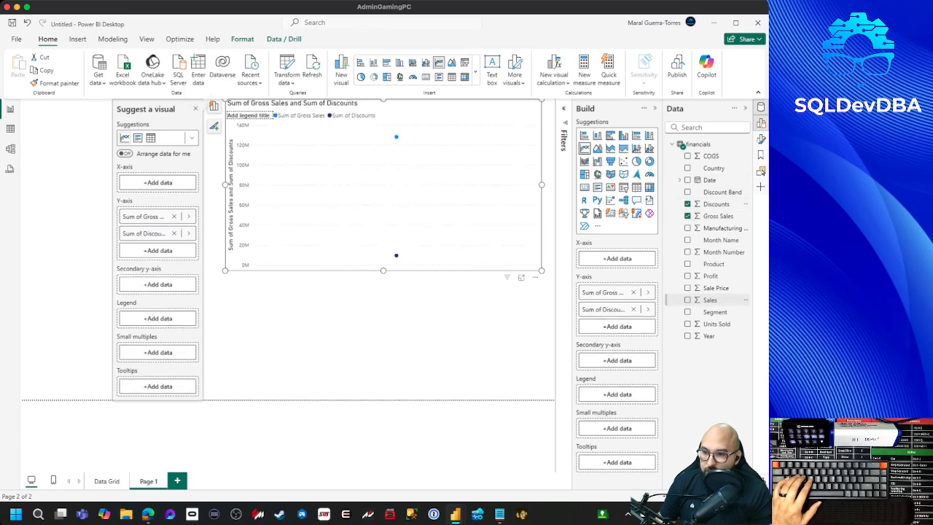
left_click(710, 299)
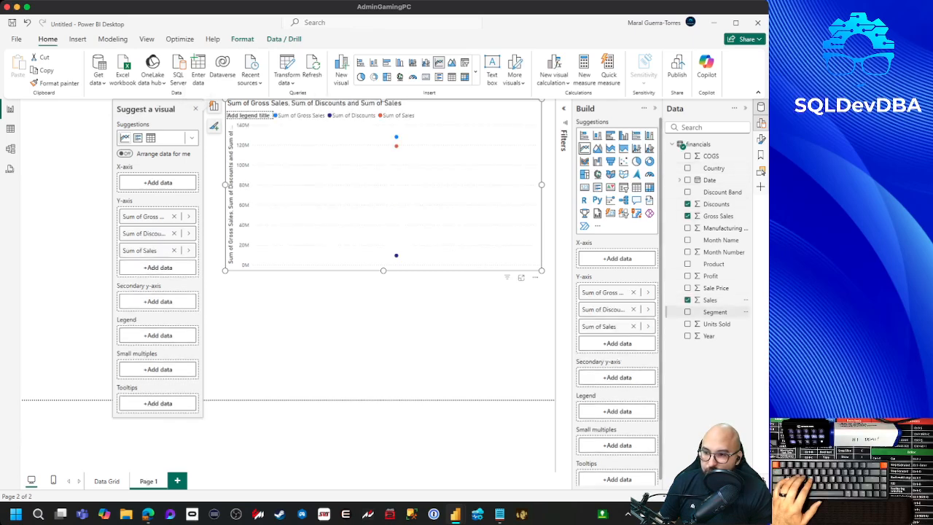
left_click(711, 275)
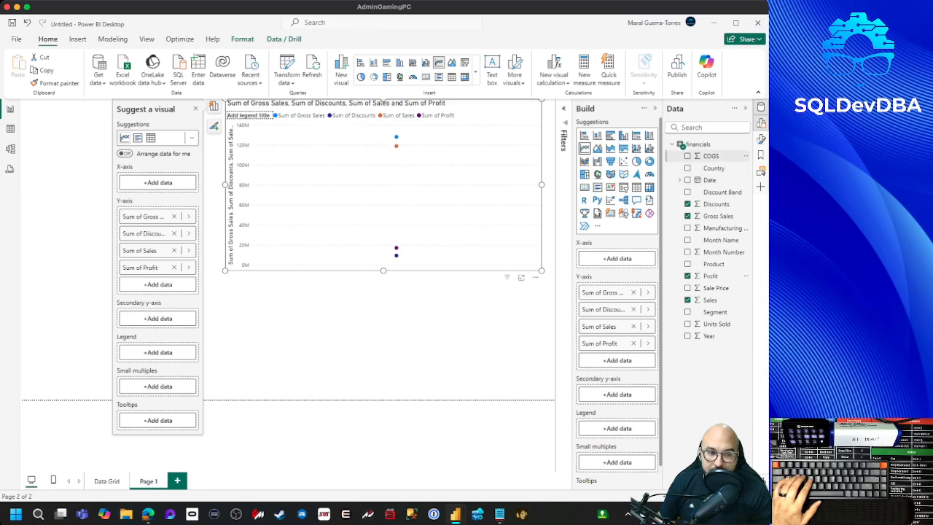
Put the Date field on the chart's X-axis as a plain date instead of a hierarchy.
left_click_drag(709, 180, 618, 258)
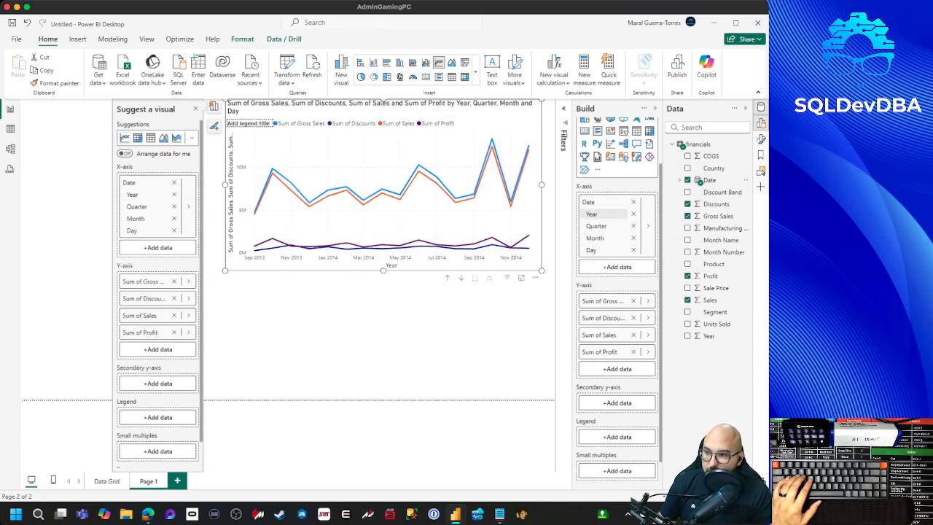
right_click(625, 201)
left_click(641, 252)
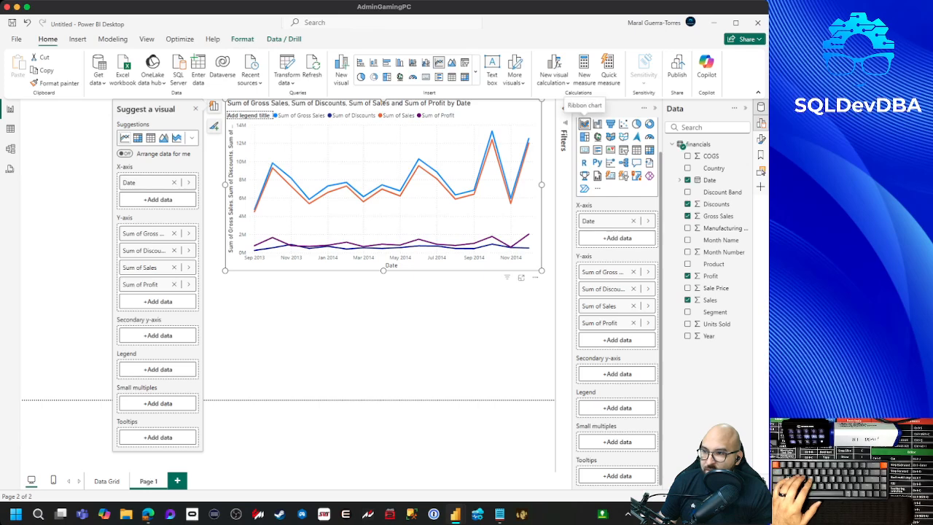
Convert the line chart to an area chart and inspect its values by date.
scroll(584, 124, "up", 1)
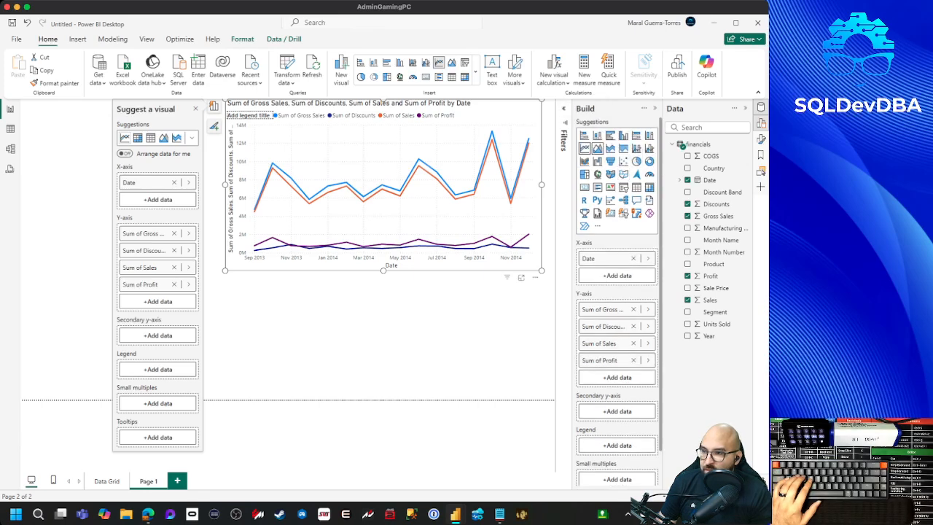
left_click(597, 148)
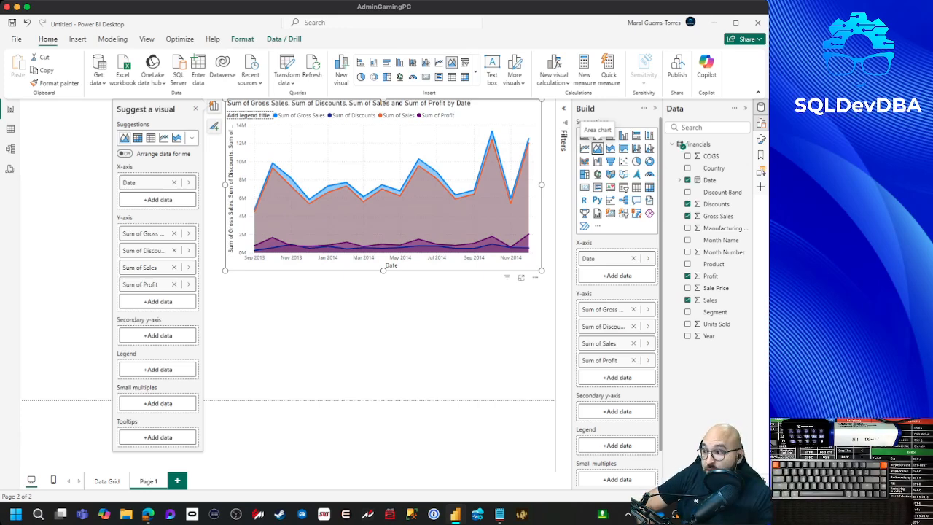
left_click(437, 328)
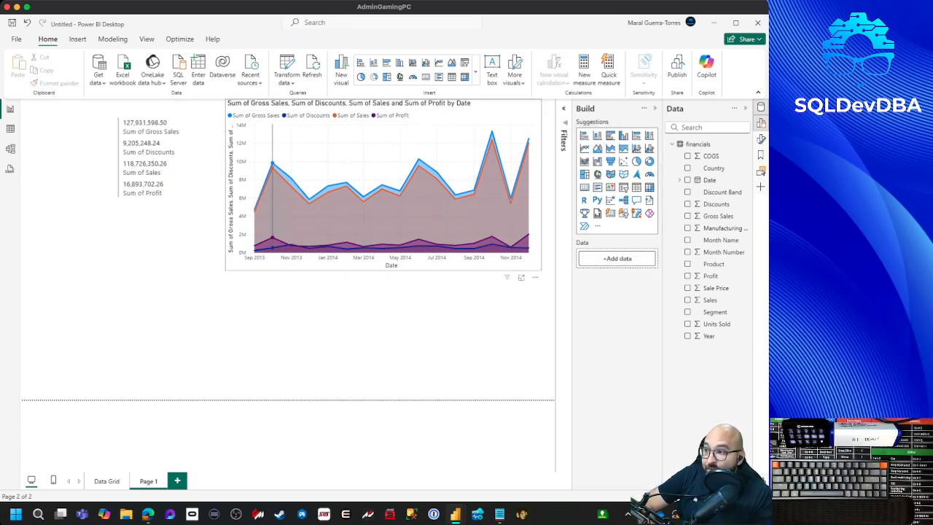
mouse_move(382, 191)
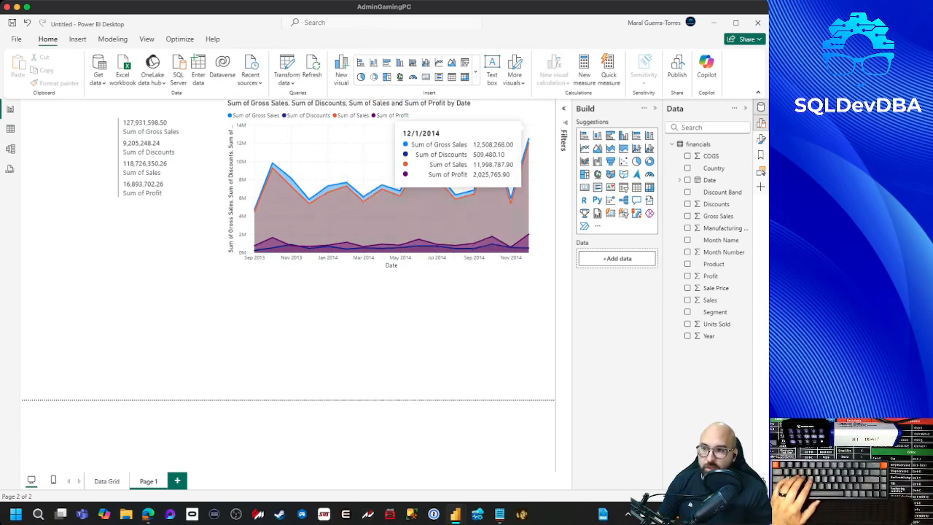
Create a measure in the financials table named _SalesSum, defined as SUM(financials[Sales]).
right_click(697, 144)
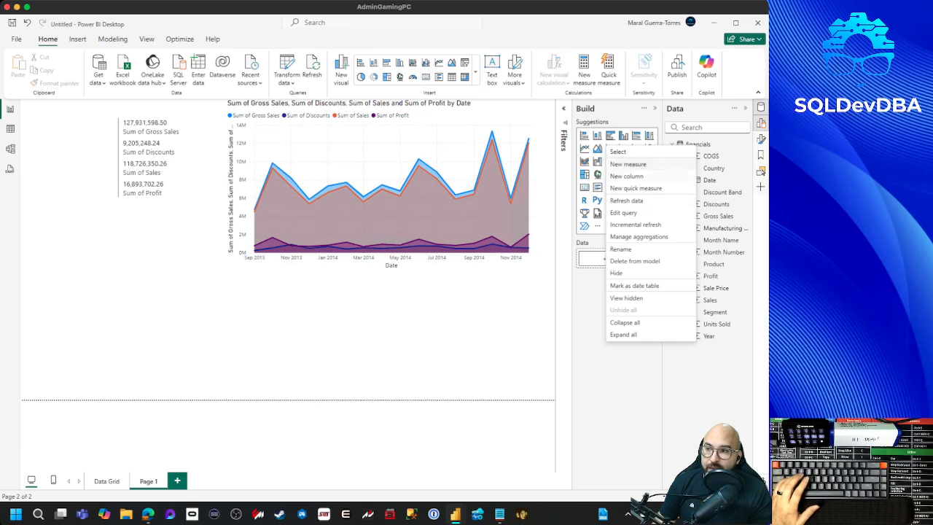
left_click(627, 164)
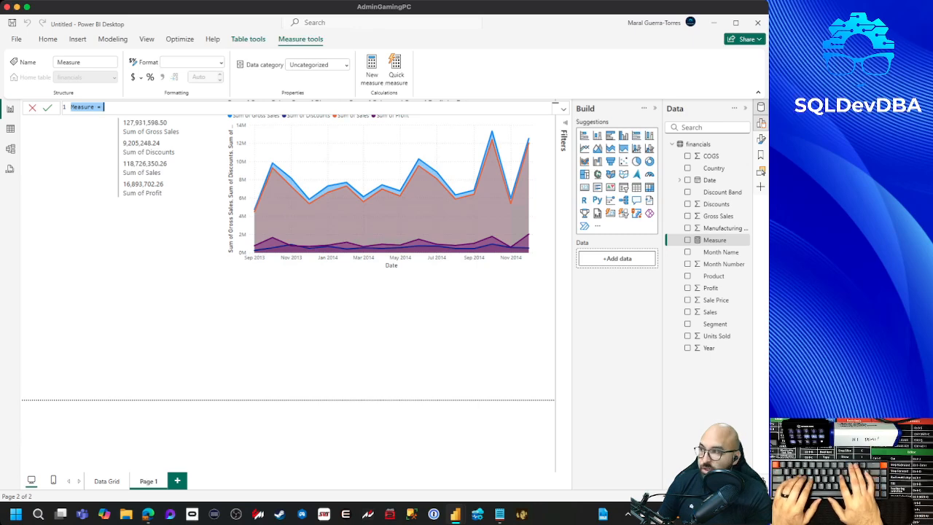
type("_SalesSum")
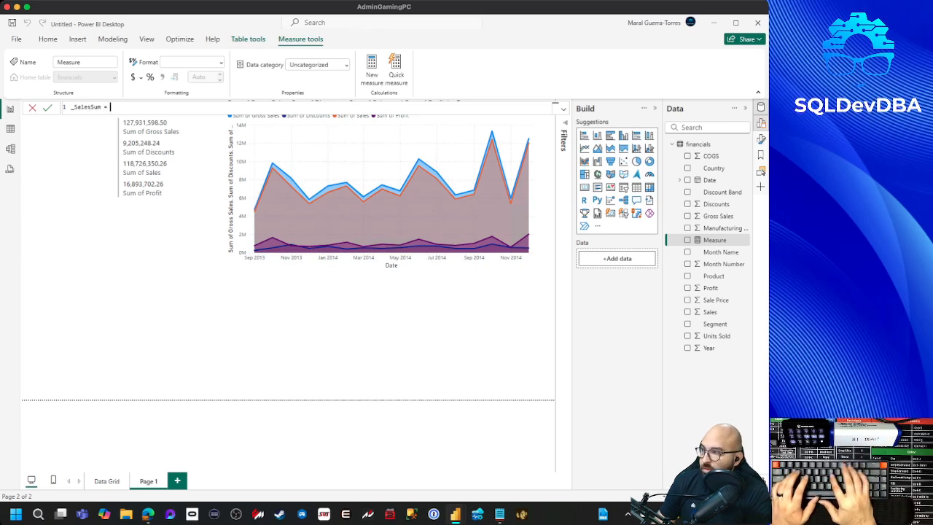
type("SUM(Sal")
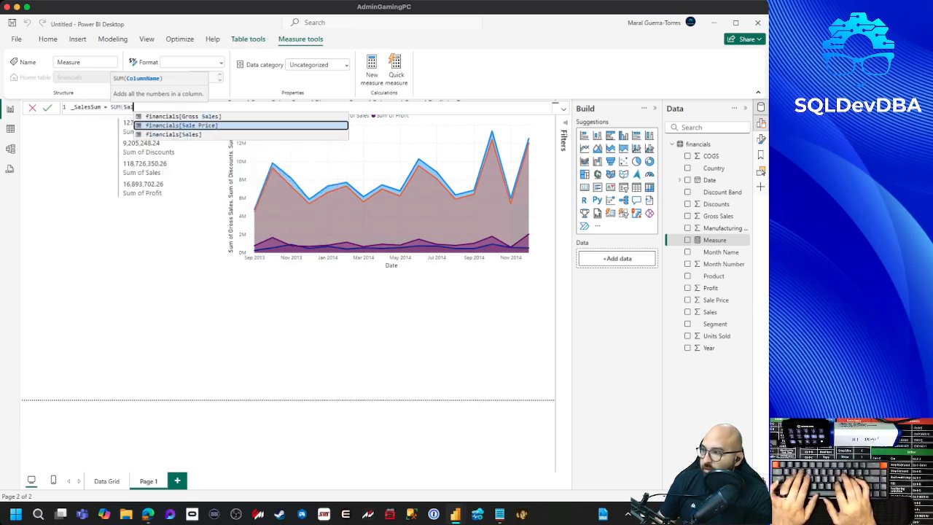
type("es)")
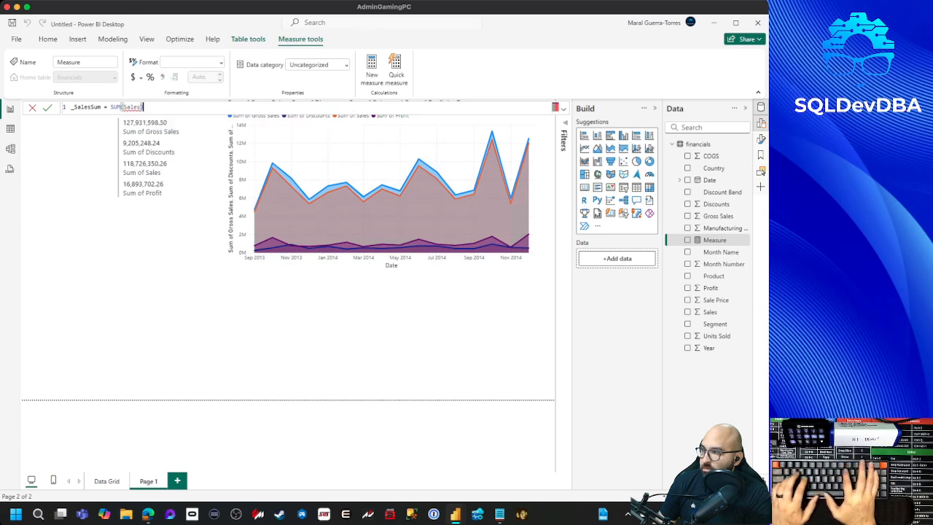
key("BackSpace")
key("BackSpace")
key("BackSpace")
key("BackSpace")
key("Down")
key("Tab")
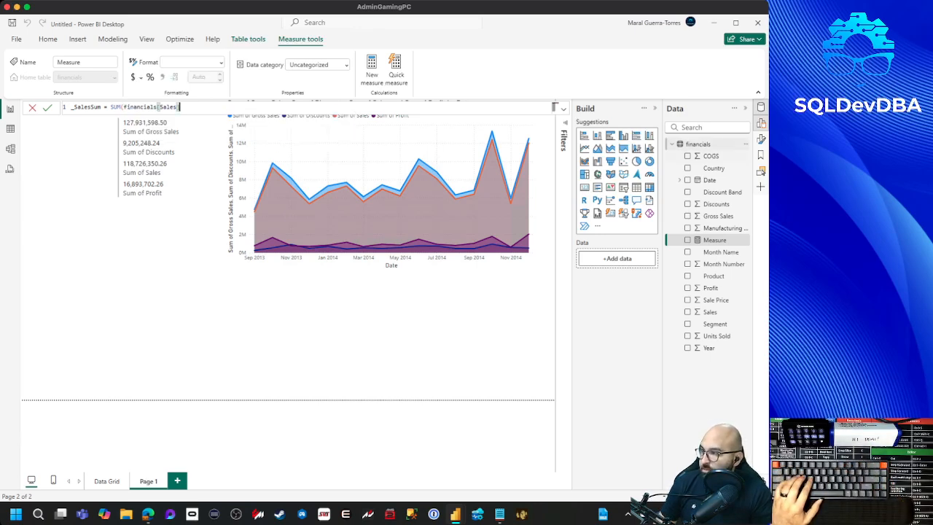
type(")")
key("Return")
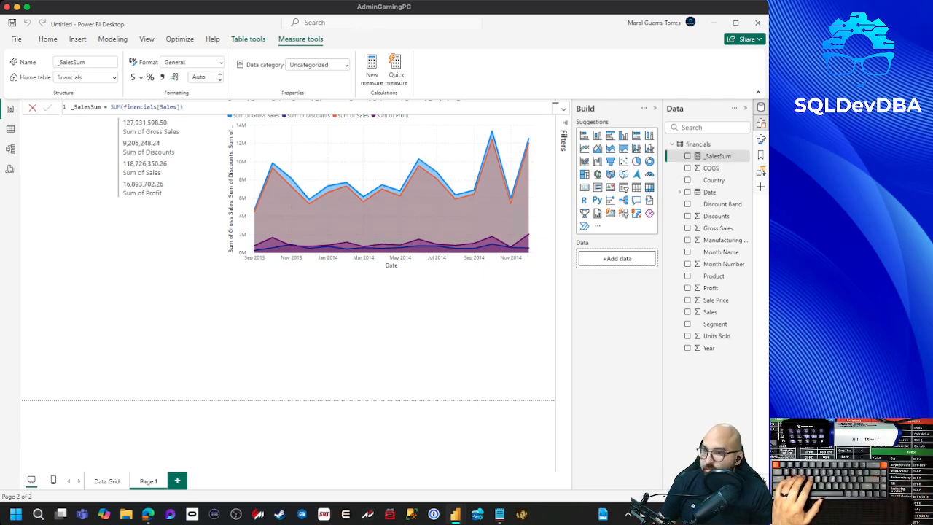
Add a _DiscountsSum measure to the financials table, defined as SUM(financials[Discounts]).
left_click(745, 143)
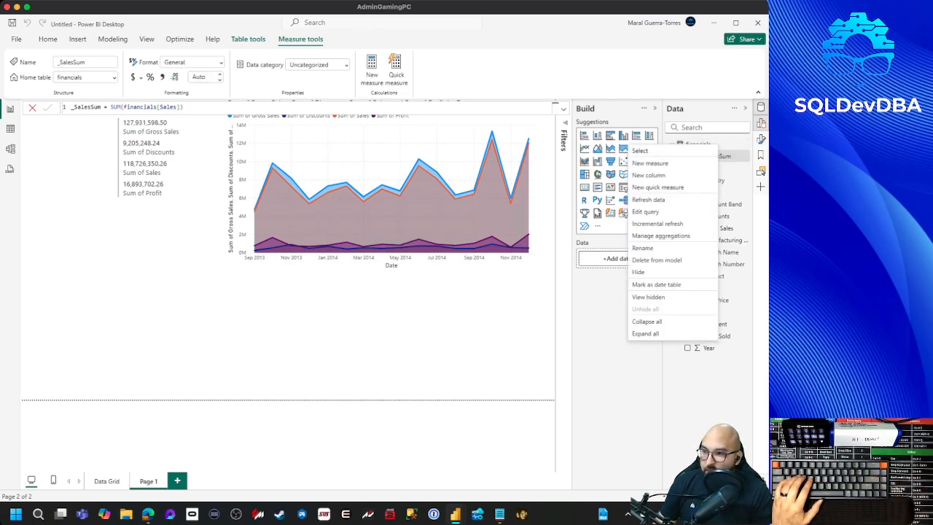
left_click(656, 151)
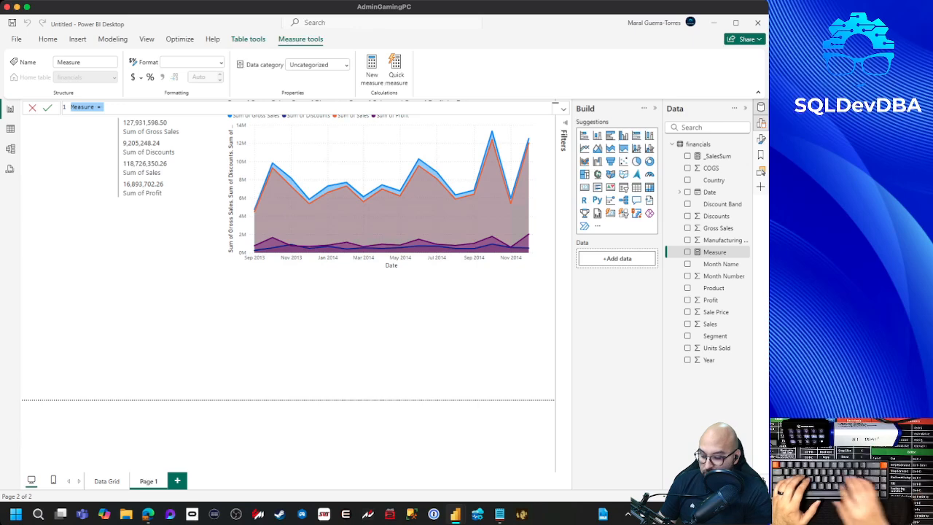
type("_Discounts")
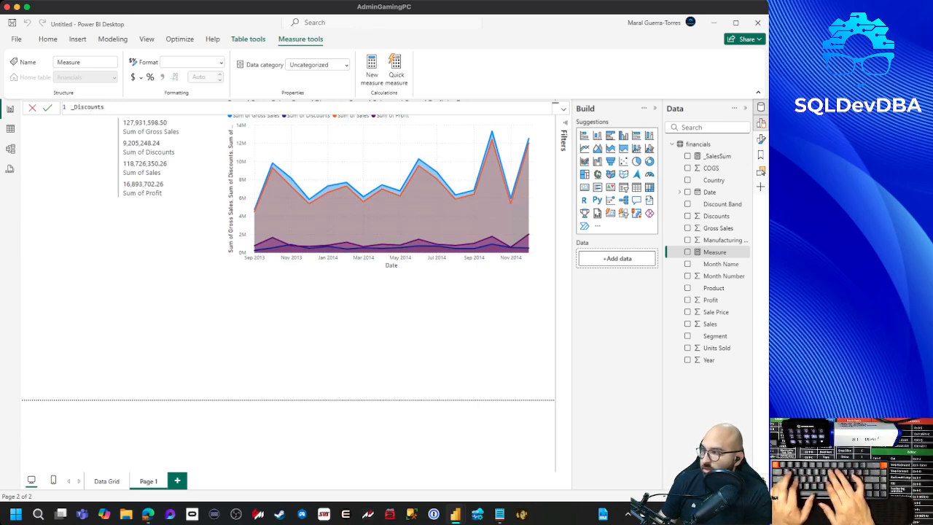
type("Sum = SUM(Dis")
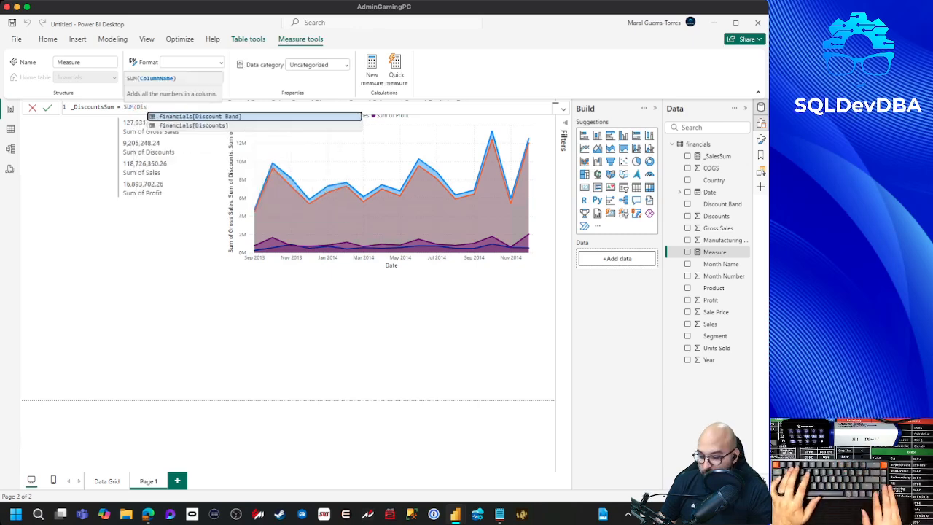
key("Down")
key("Tab")
type(")")
key("Return")
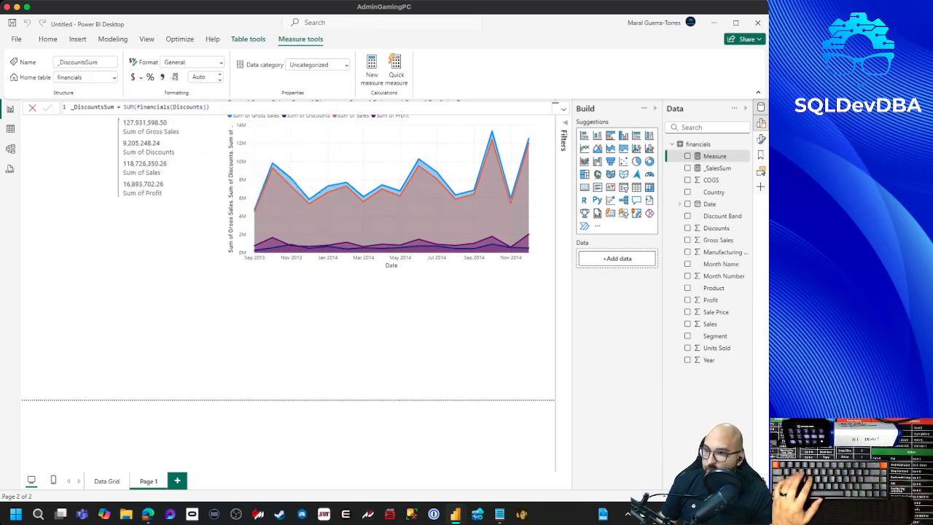
Add a _ProfitSum measure to the financials table, defined as SUM(financials[Profit]).
right_click(711, 144)
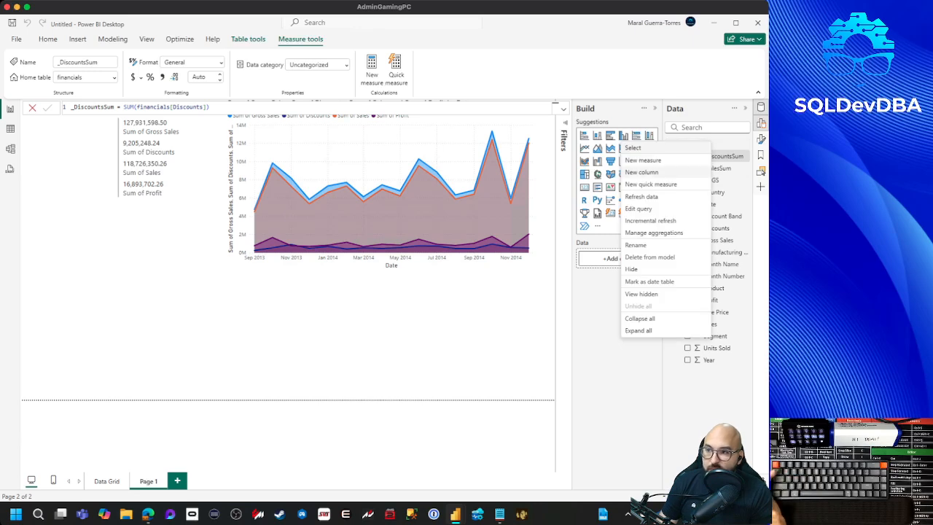
left_click(674, 173)
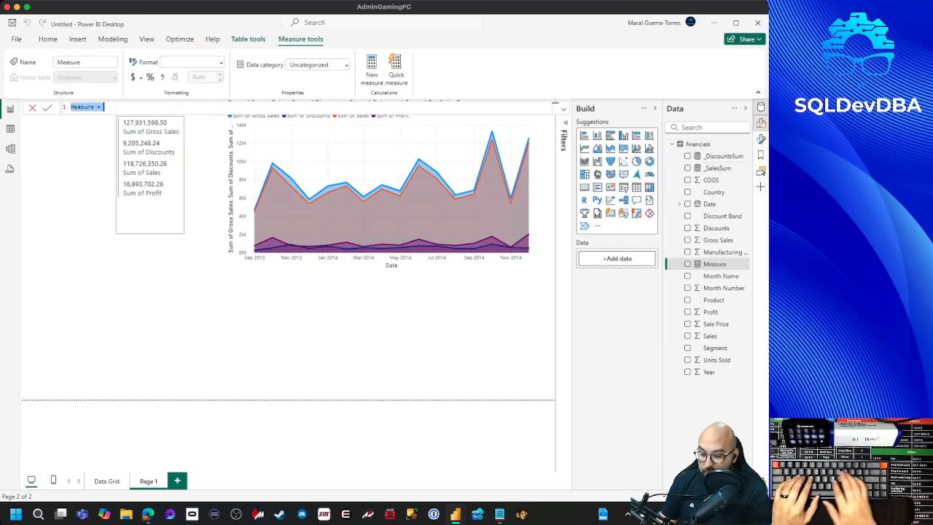
type("_Profit")
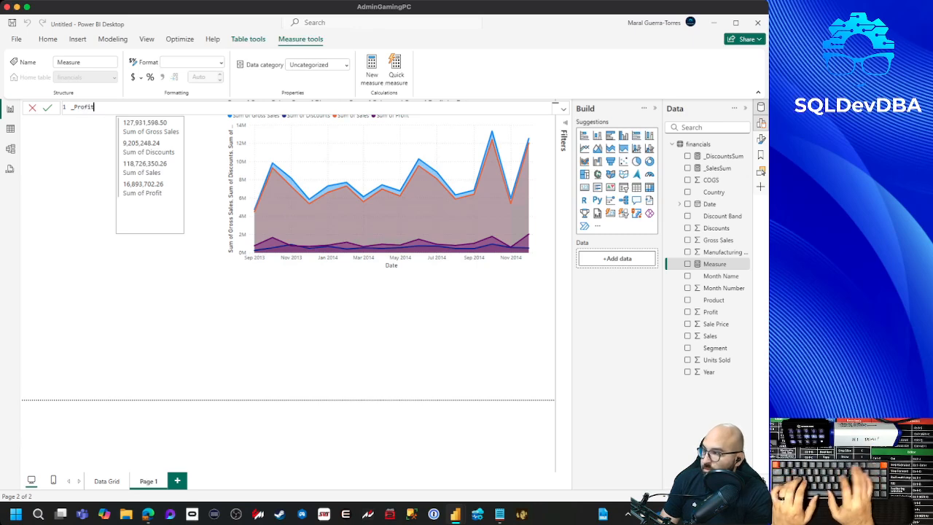
type("Sum = SUM(")
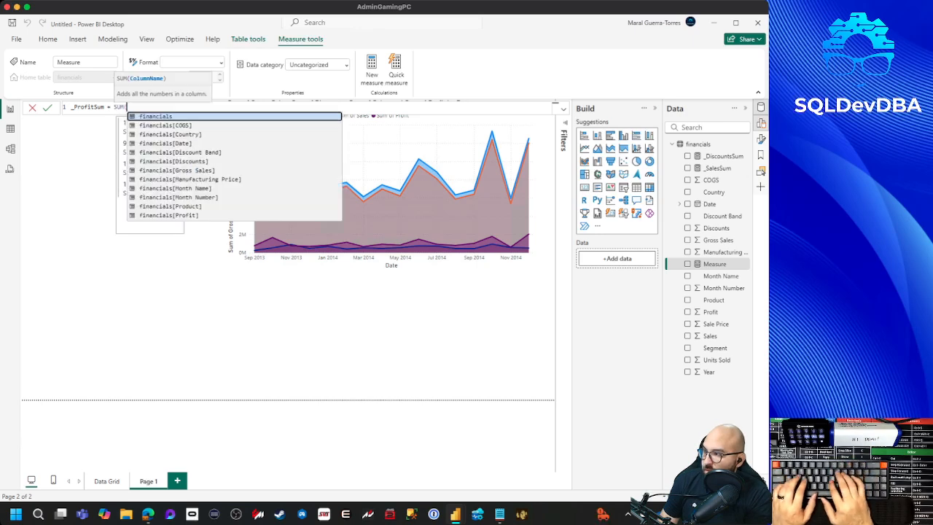
type("prof")
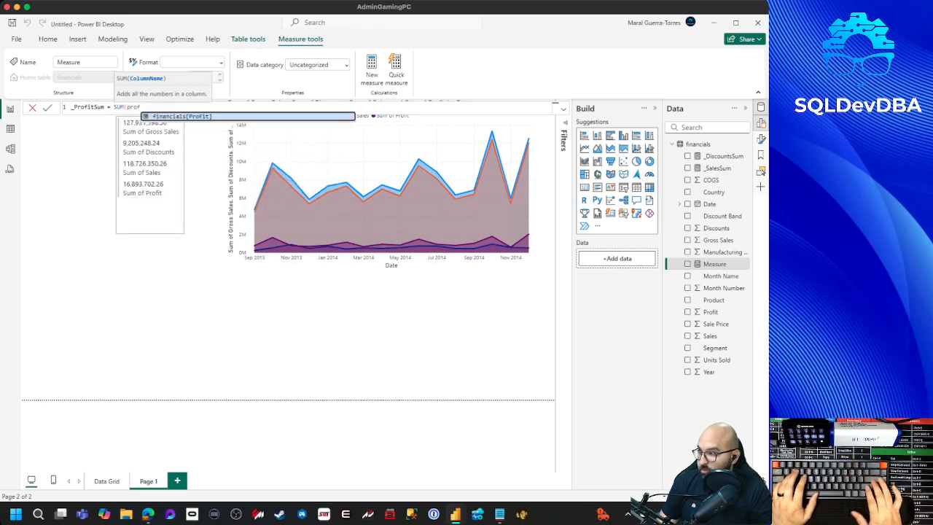
key("Tab")
type(")")
key("Return")
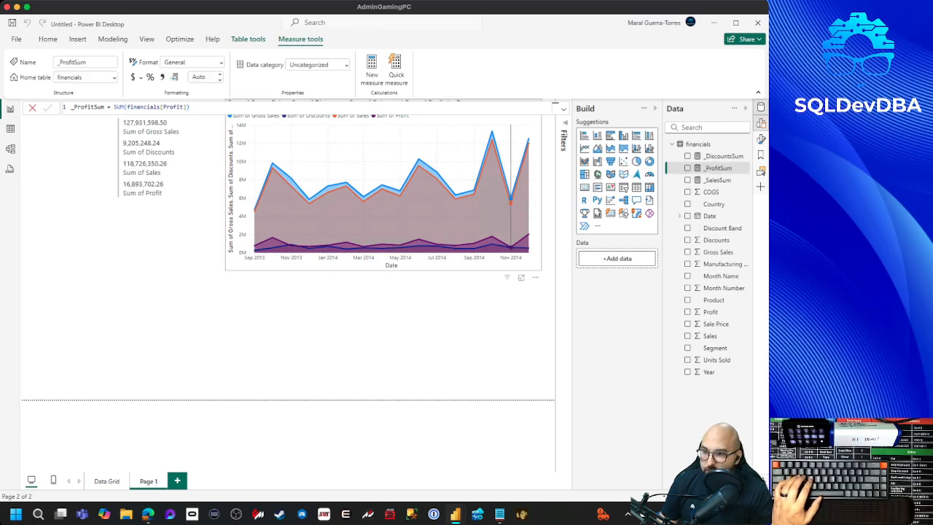
Add a _GrossSales measure defined as SUM(financials[Gross Sales]) and review the _DiscountsSum formula.
right_click(704, 143)
left_click(641, 165)
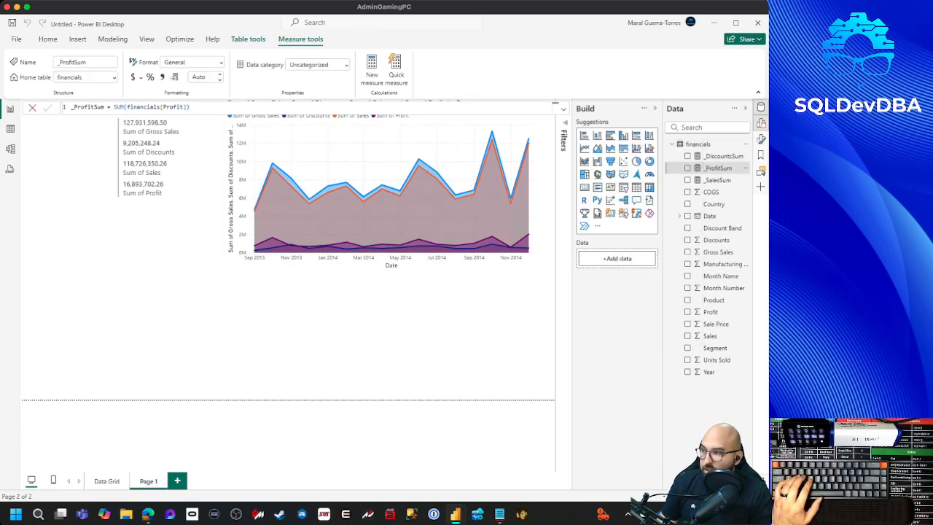
type("_G")
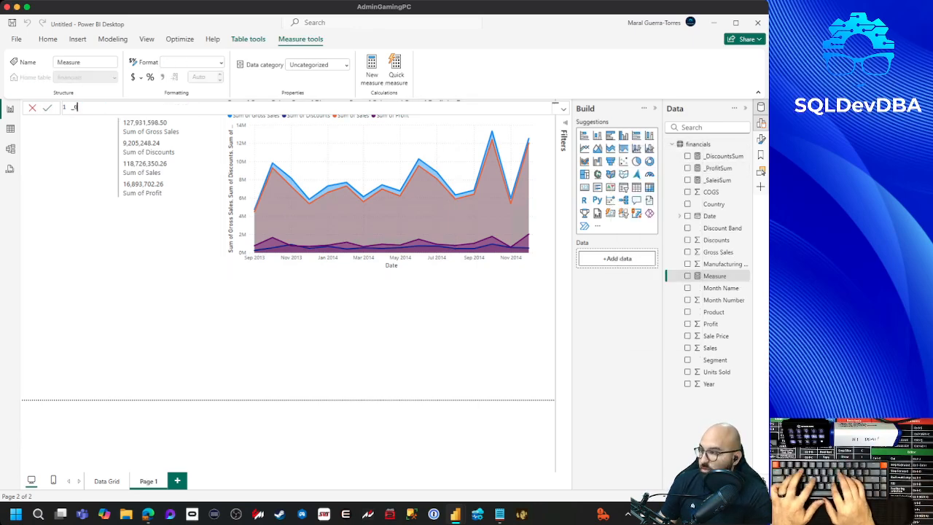
type("rossSales")
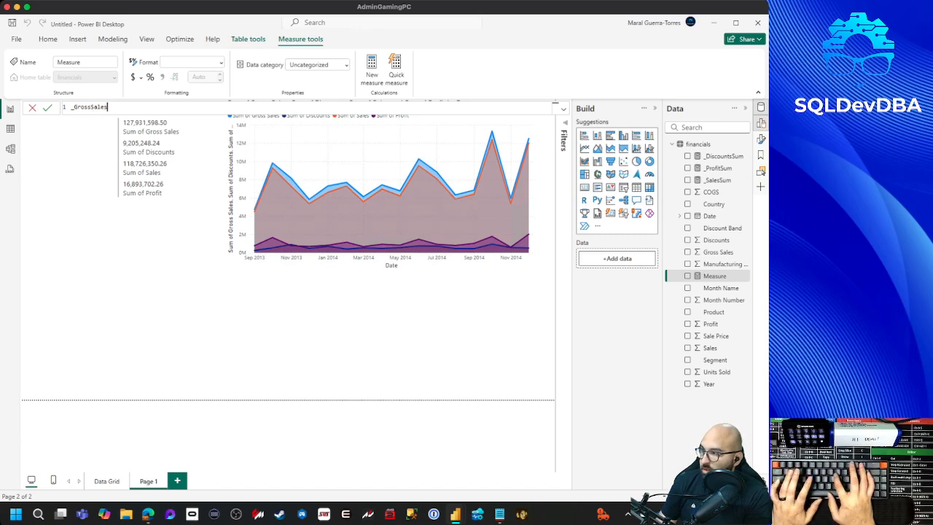
type(" = SUM(financials[Gross Sales])")
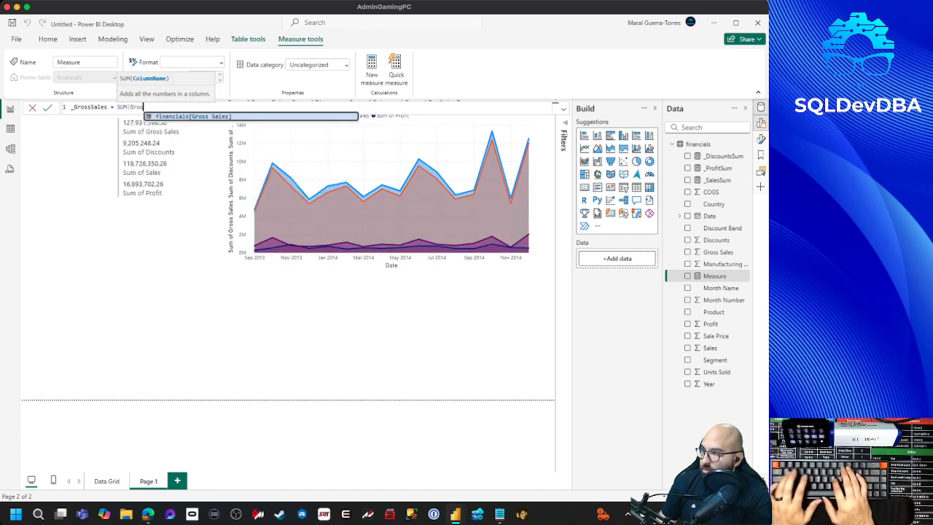
key("Return")
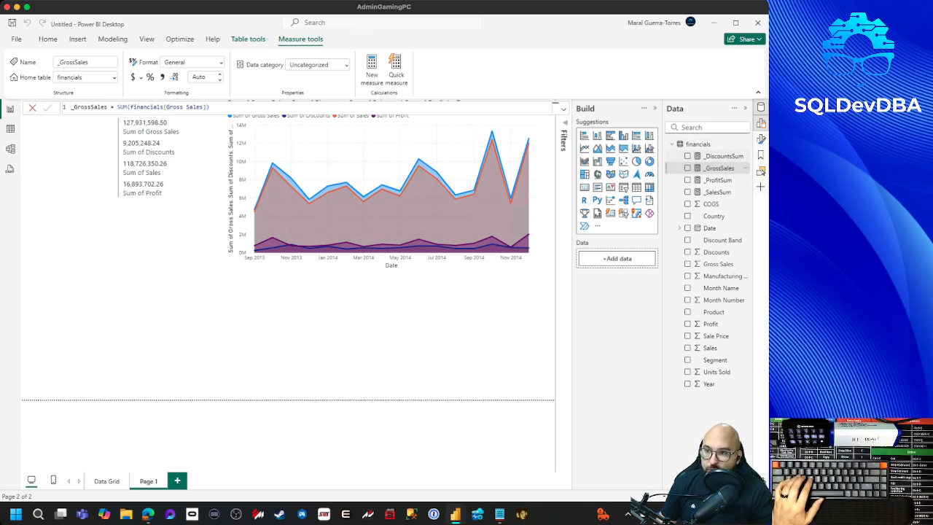
left_click(721, 156)
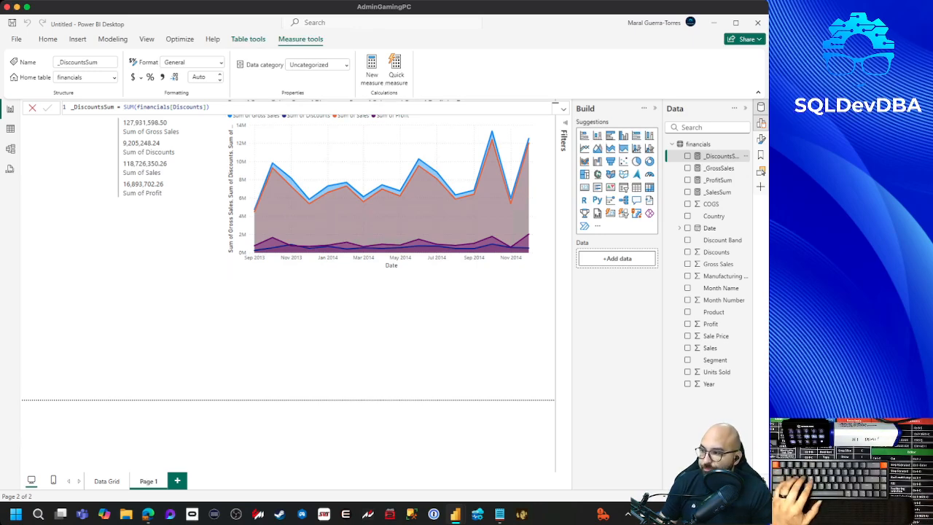
Remove the Gross Sales, Discounts, Sales and Profit sums from the area chart's Y-axis.
left_click(347, 321)
left_click(383, 187)
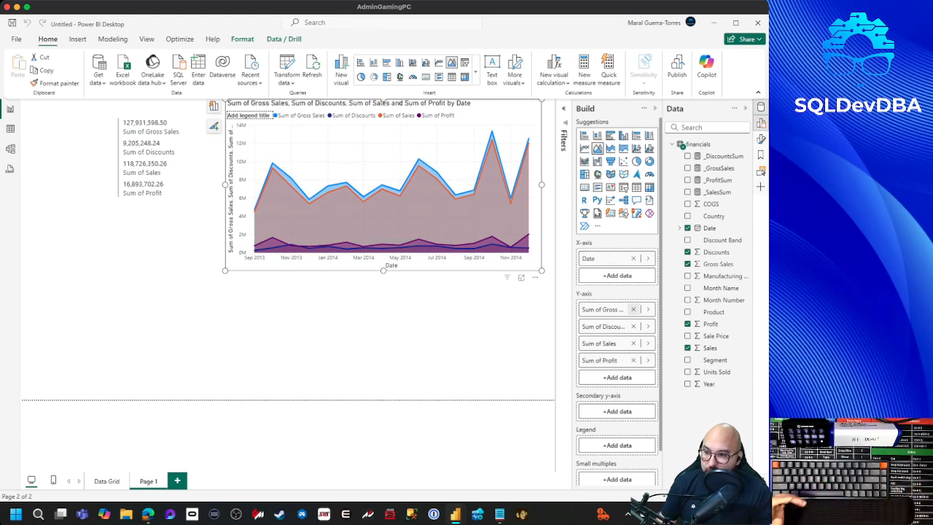
left_click(633, 309)
left_click(633, 309)
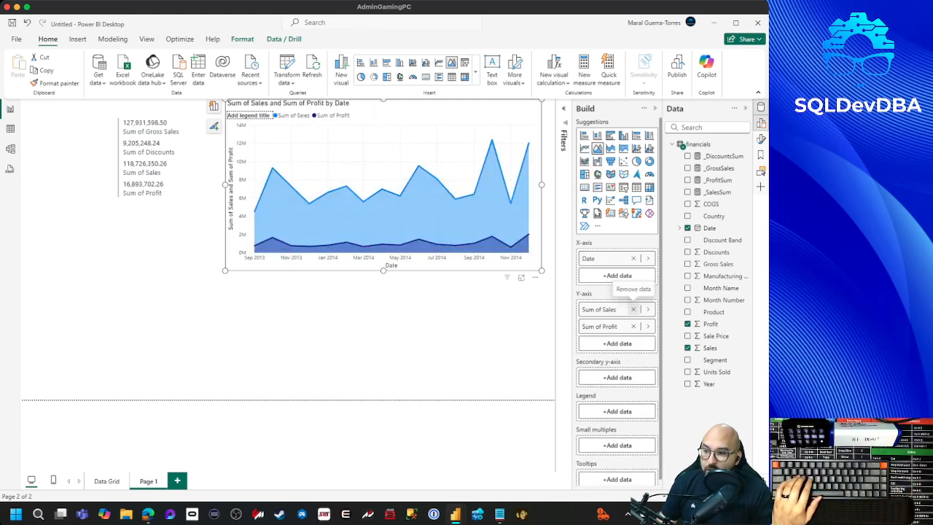
left_click(634, 309)
left_click(634, 309)
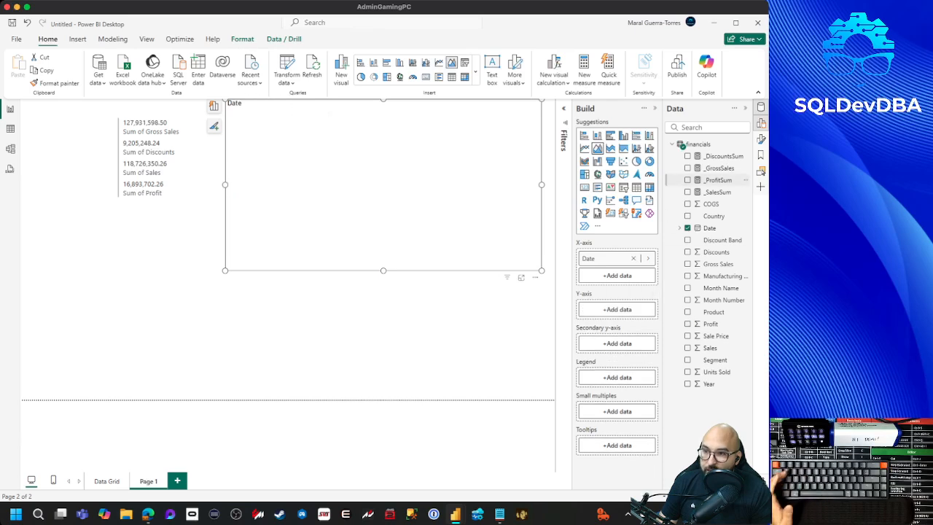
Put the _GrossSales, _DiscountsSum, _SalesSum and _ProfitSum measures on the area chart's Y-axis, in that order.
left_click_drag(718, 167, 631, 307)
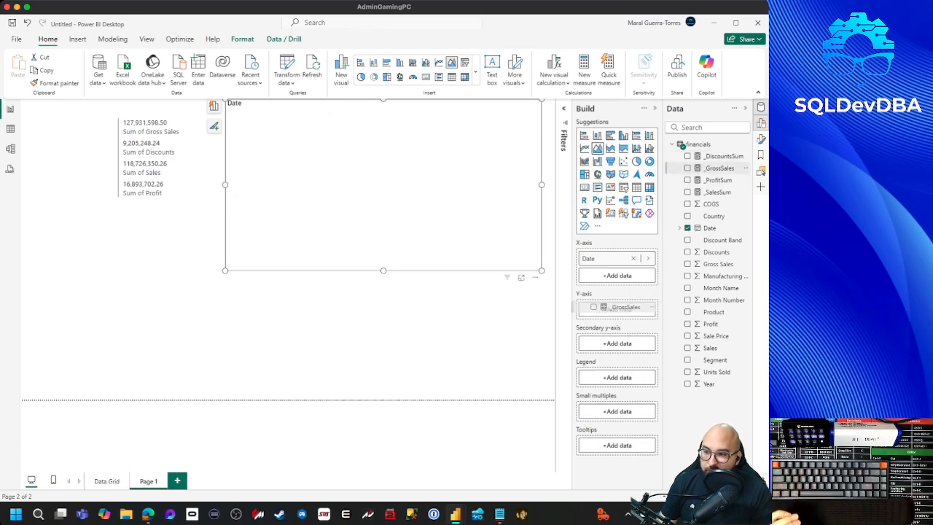
left_click_drag(631, 307, 632, 308)
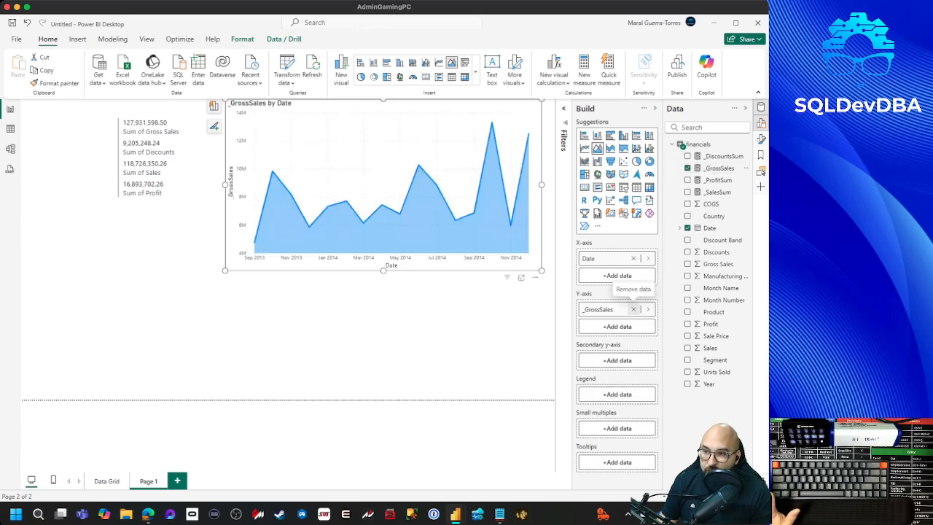
left_click_drag(717, 156, 613, 321)
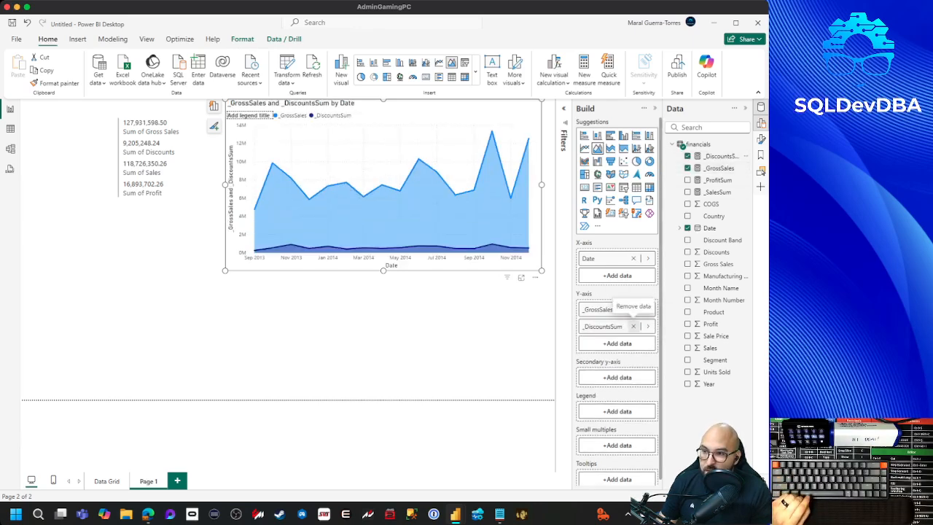
left_click_drag(721, 191, 616, 343)
left_click_drag(718, 180, 612, 357)
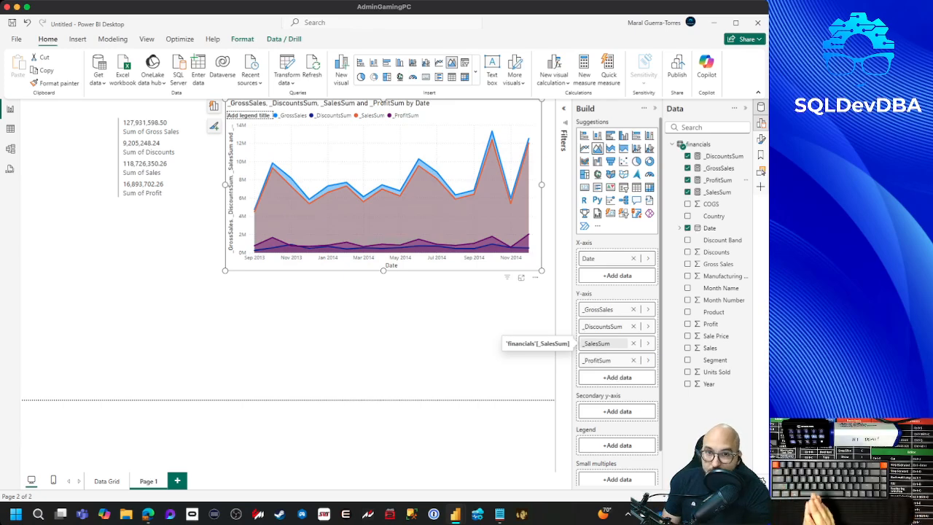
Clear the four summed columns from the multi-row card's fields.
left_click(151, 197)
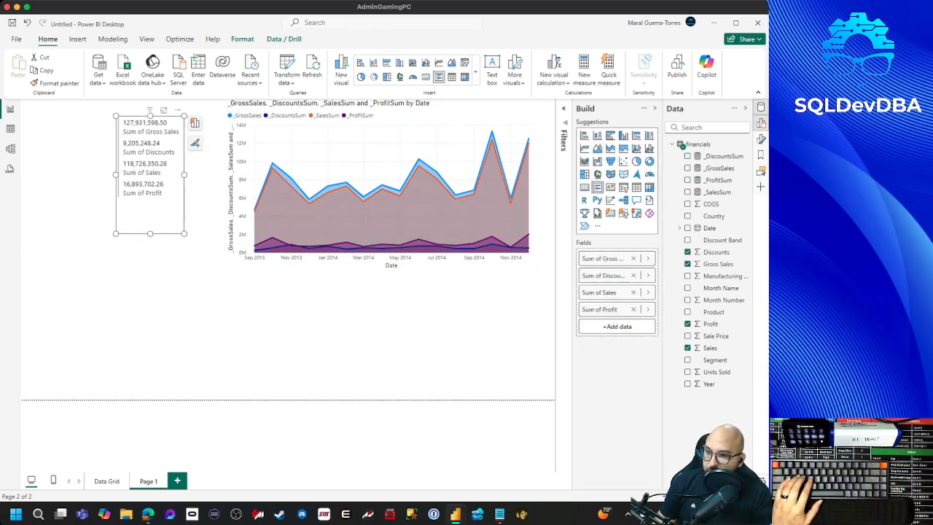
left_click(632, 258)
left_click(633, 258)
left_click(632, 258)
left_click(633, 258)
Fill the multi-row card with the _GrossSales, _DiscountsSum, _SalesSum and _ProfitSum measures, and deselect the card.
left_click_drag(719, 168, 618, 259)
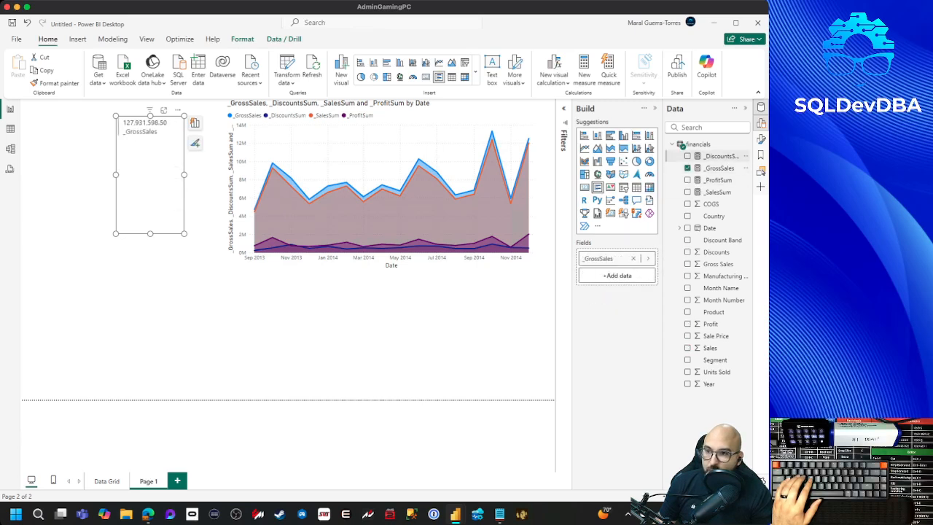
left_click_drag(718, 156, 620, 274)
left_click_drag(718, 192, 633, 291)
left_click_drag(718, 180, 632, 309)
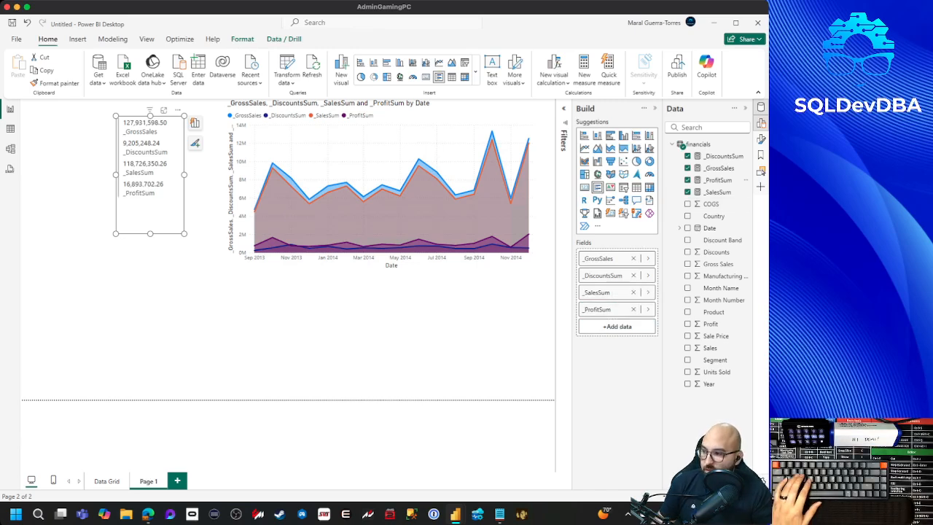
left_click(474, 331)
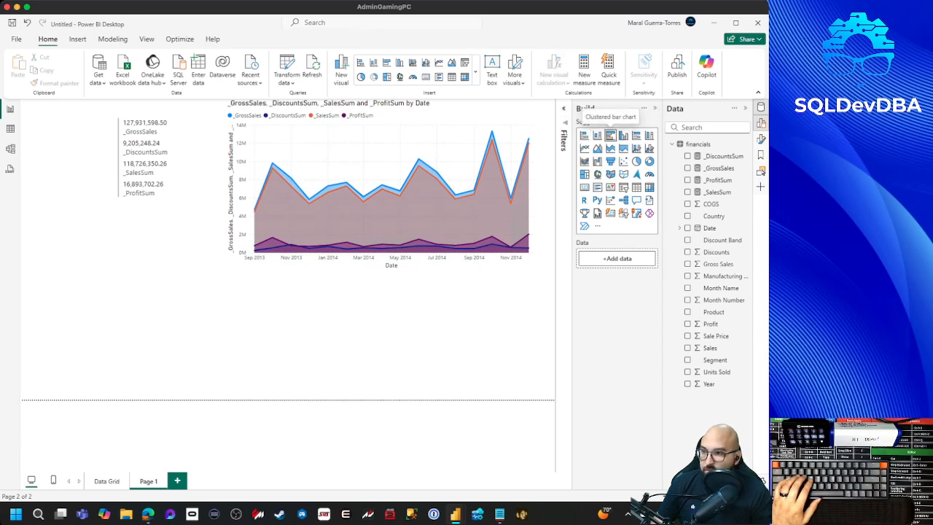
Add a clustered bar chart below the card with Country on the Y-axis and _GrossSales, _DiscountsSum, _SalesSum and _ProfitSum, in that order, on the X-axis.
left_click(610, 135)
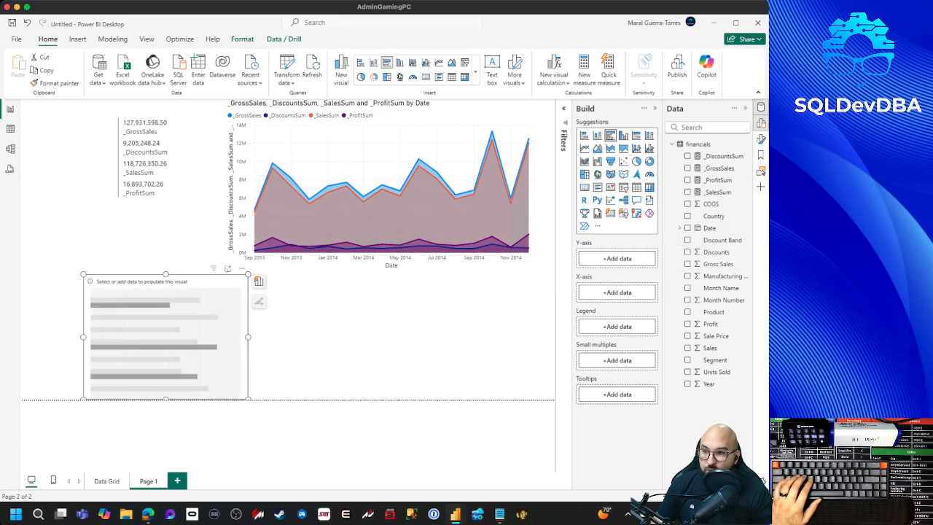
left_click_drag(713, 216, 617, 258)
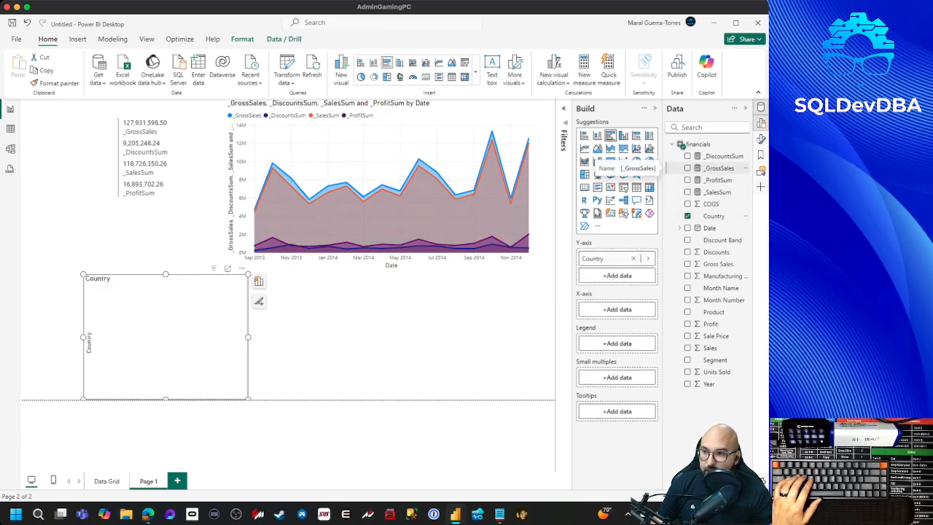
left_click_drag(721, 169, 617, 309)
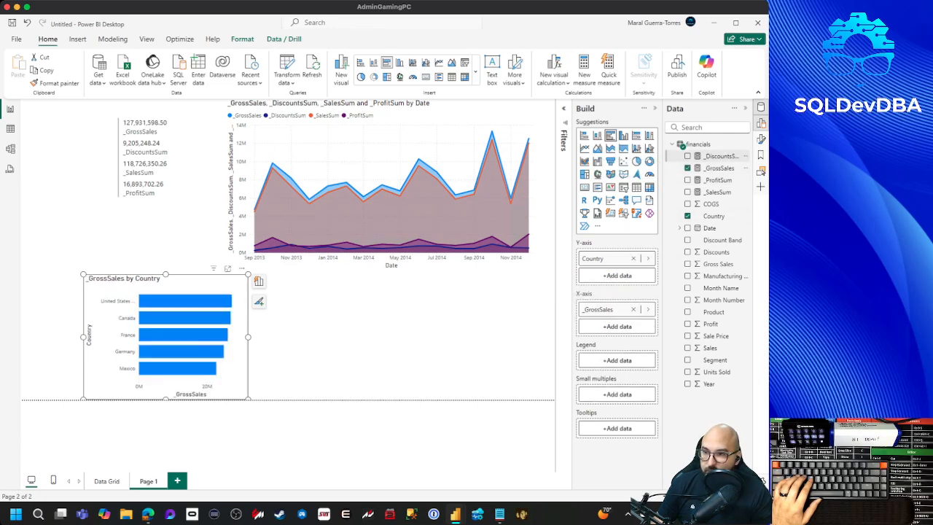
left_click_drag(720, 156, 616, 324)
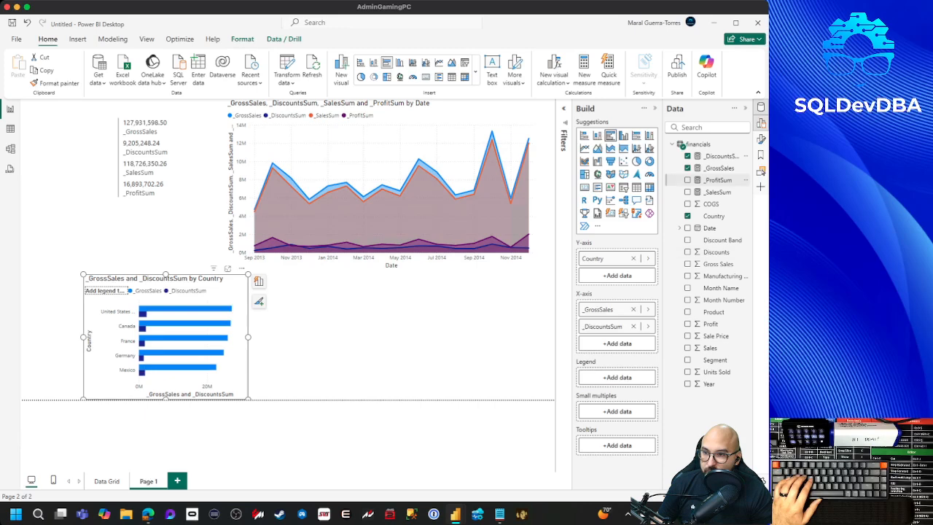
left_click_drag(718, 180, 616, 343)
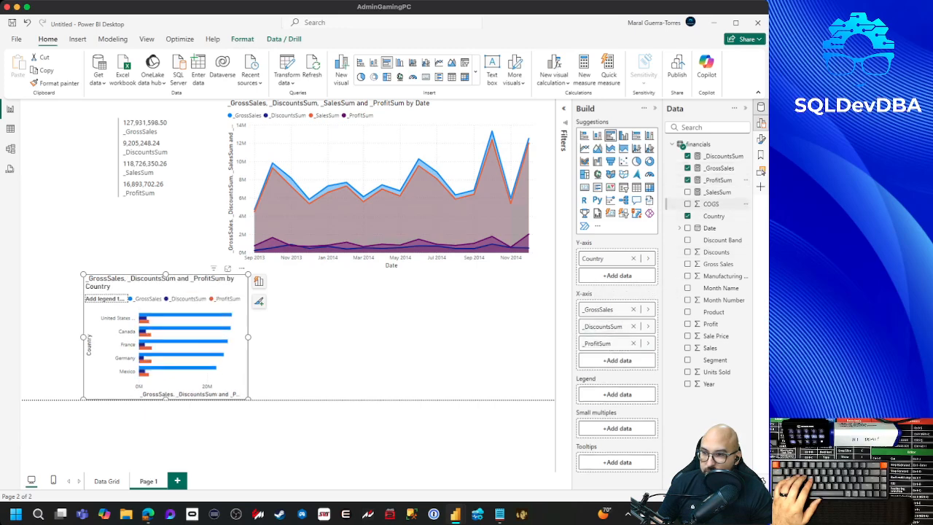
left_click_drag(717, 192, 616, 343)
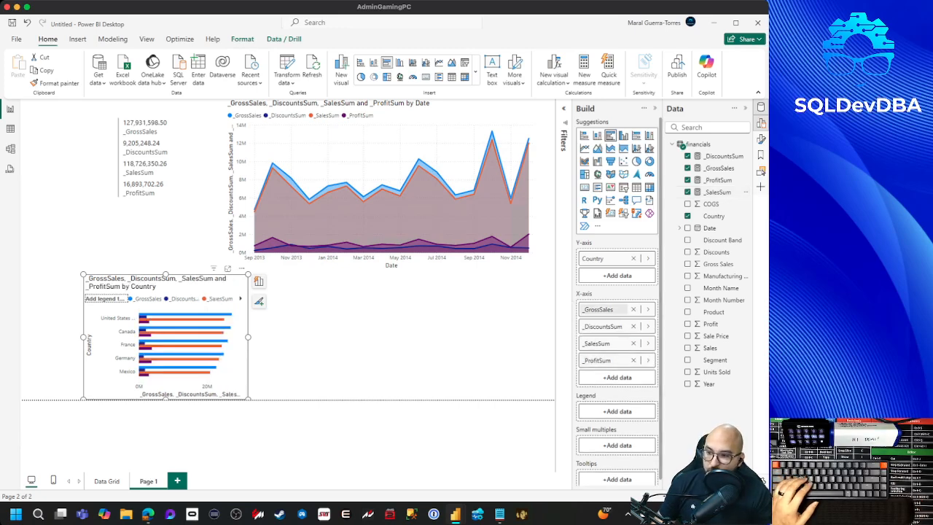
mouse_move(598, 360)
left_mouse_down()
mouse_move(602, 336)
mouse_move(602, 363)
left_mouse_up()
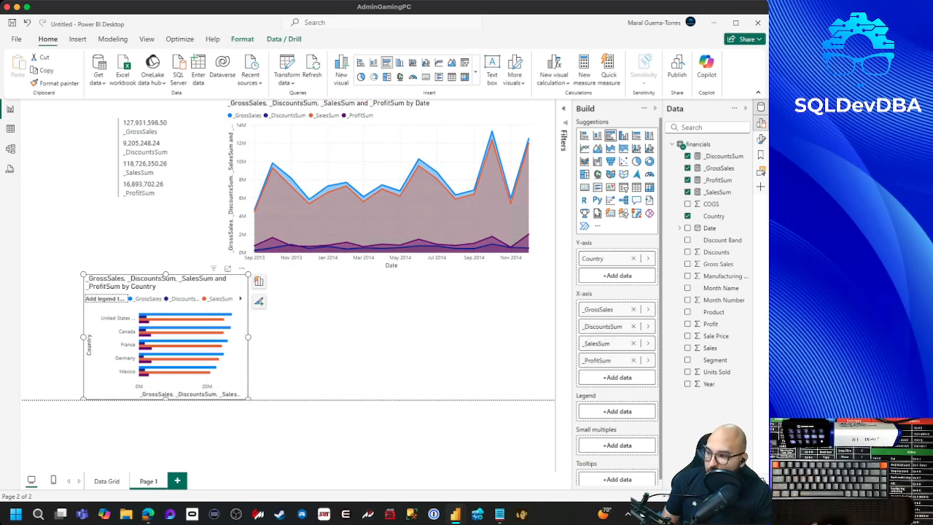
left_click(386, 332)
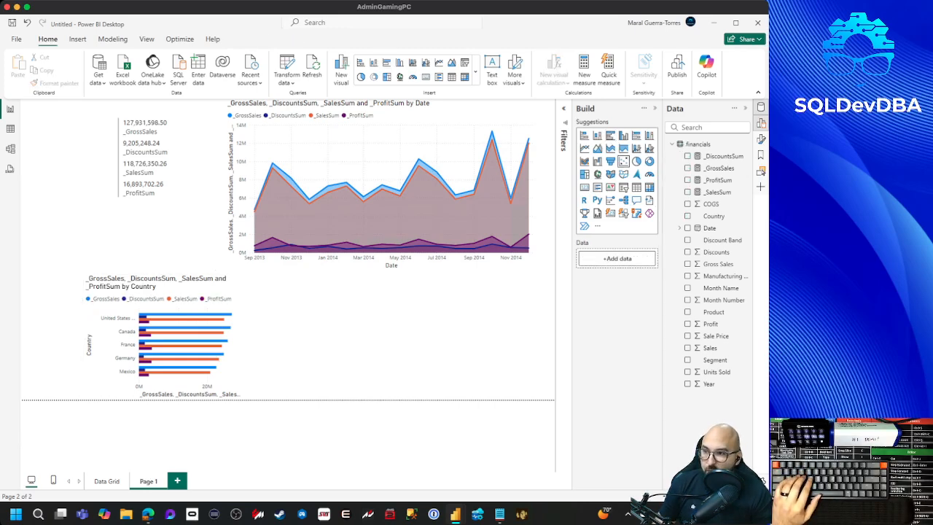
Add a table visual below the area chart, beside the bar chart, with Date as plain dates instead of the hierarchy and Product as columns.
left_click(636, 187)
left_click_drag(55, 149, 542, 341)
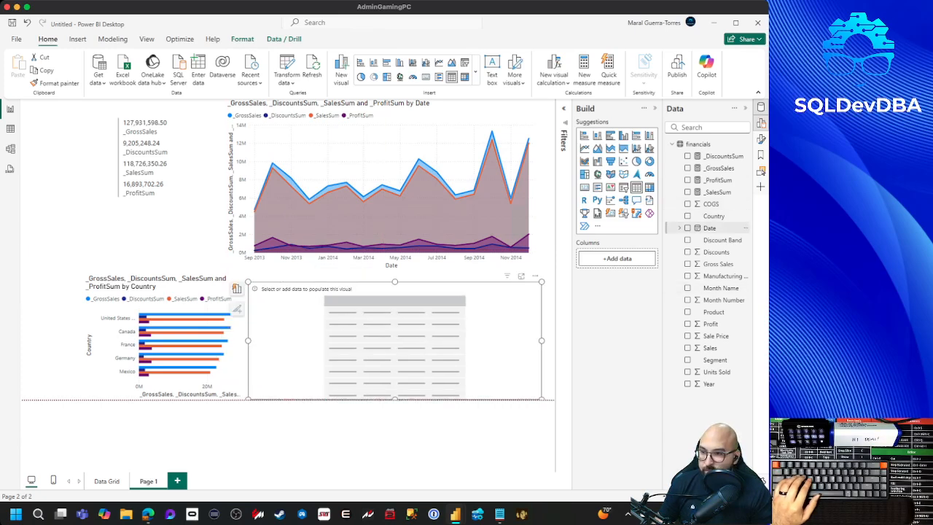
left_click(687, 228)
right_click(626, 256)
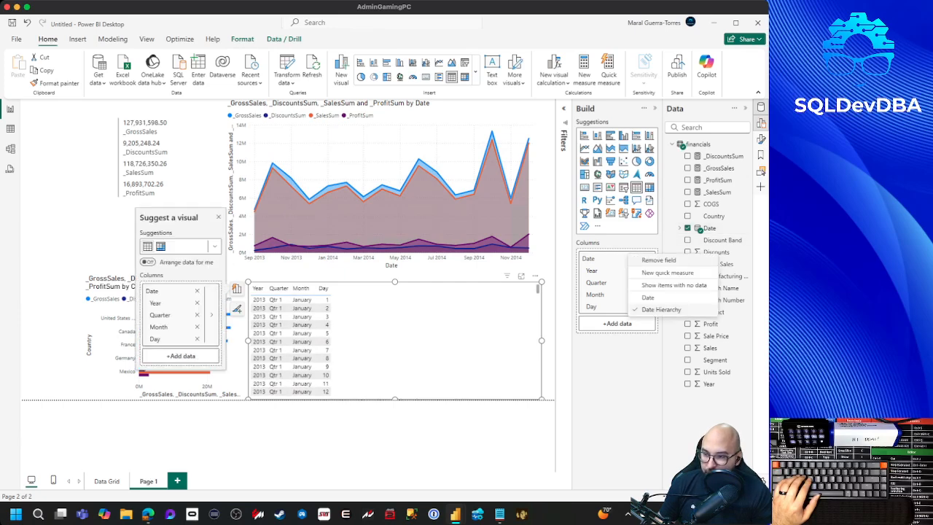
left_click(647, 297)
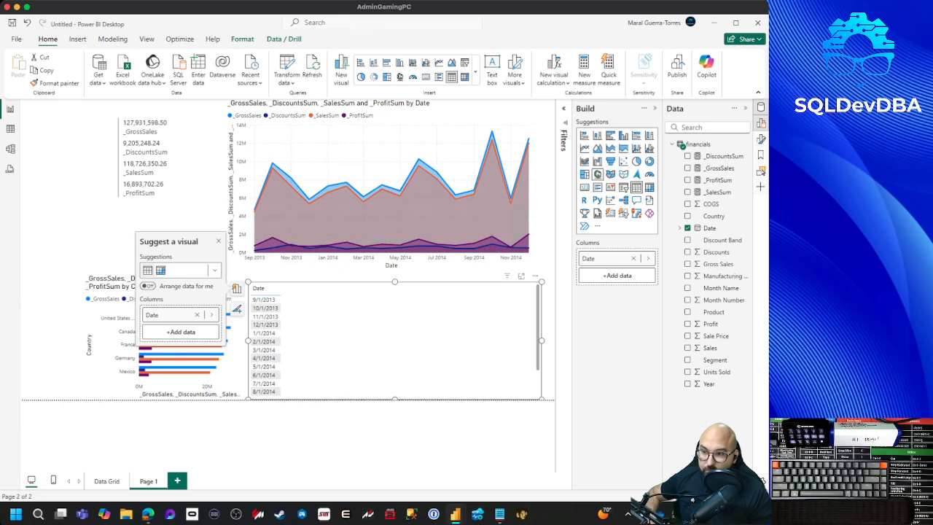
left_click(711, 312)
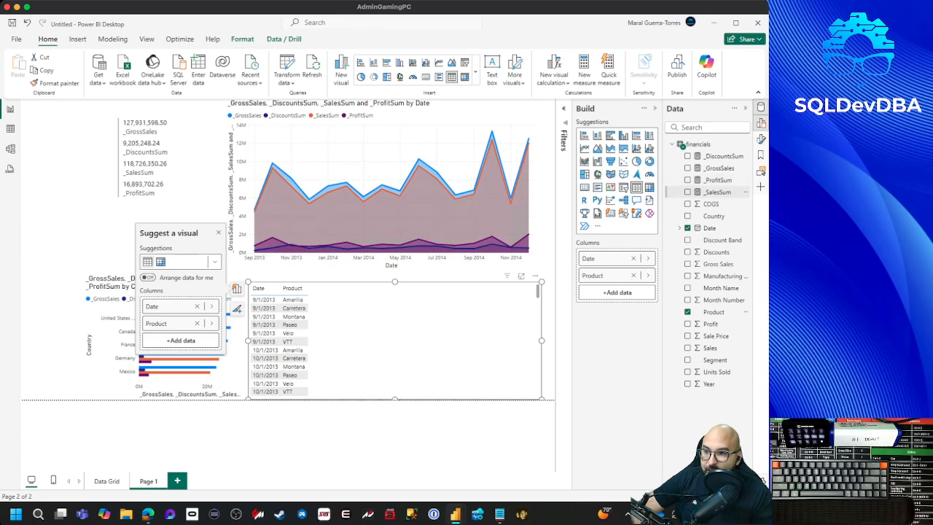
Add the _GrossSales, _DiscountsSum, _SalesSum and _ProfitSum measures to the table after Product, in that order.
left_click(687, 192)
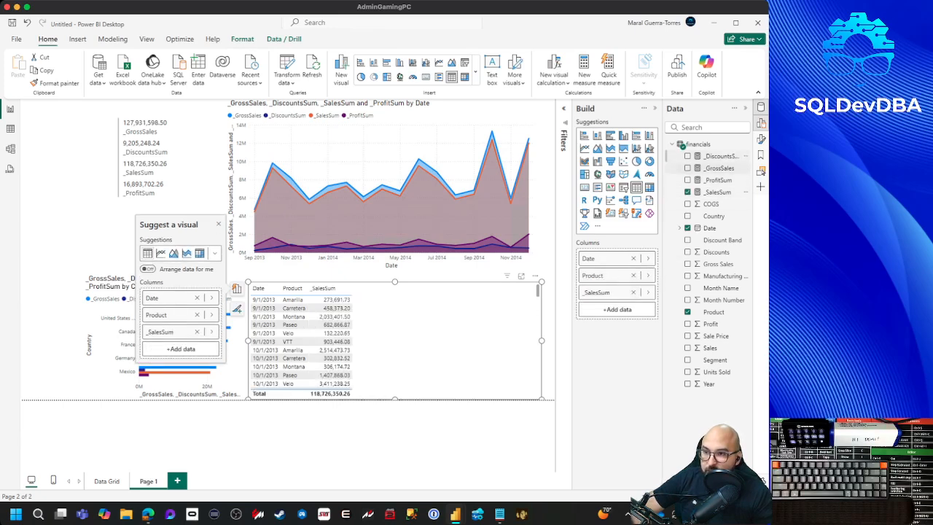
left_click(687, 156)
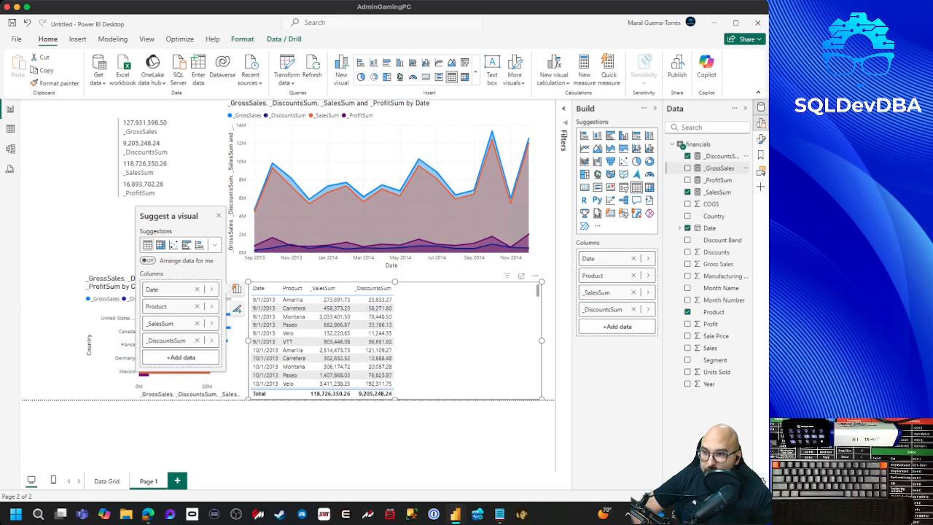
left_click_drag(719, 168, 599, 290)
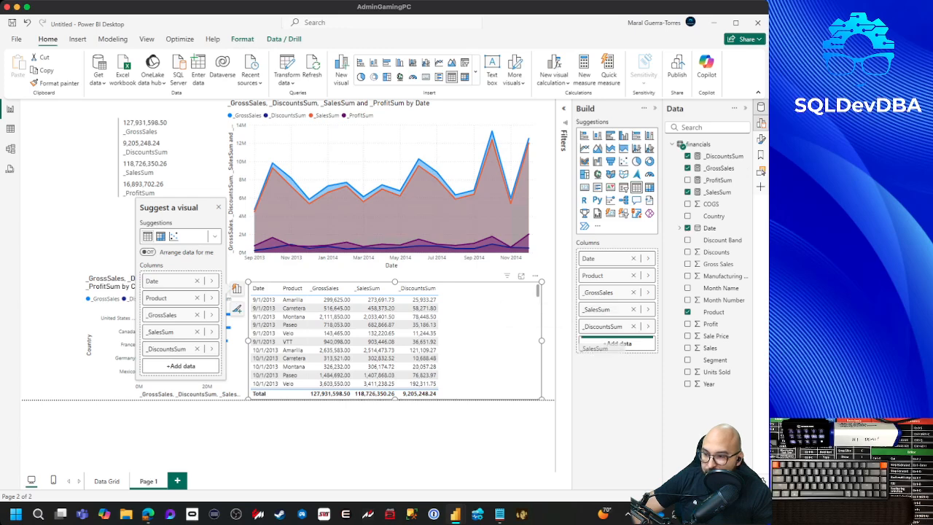
left_click_drag(717, 180, 607, 318)
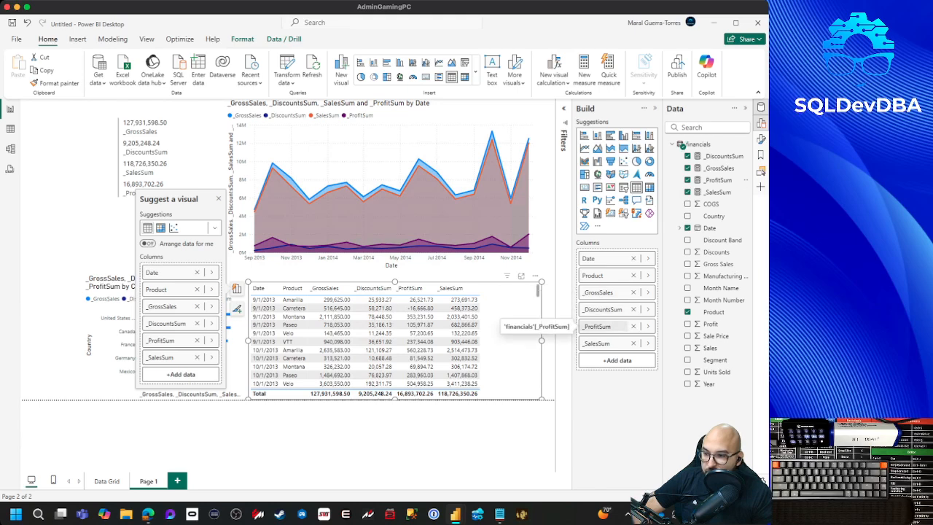
left_click_drag(605, 326, 605, 354)
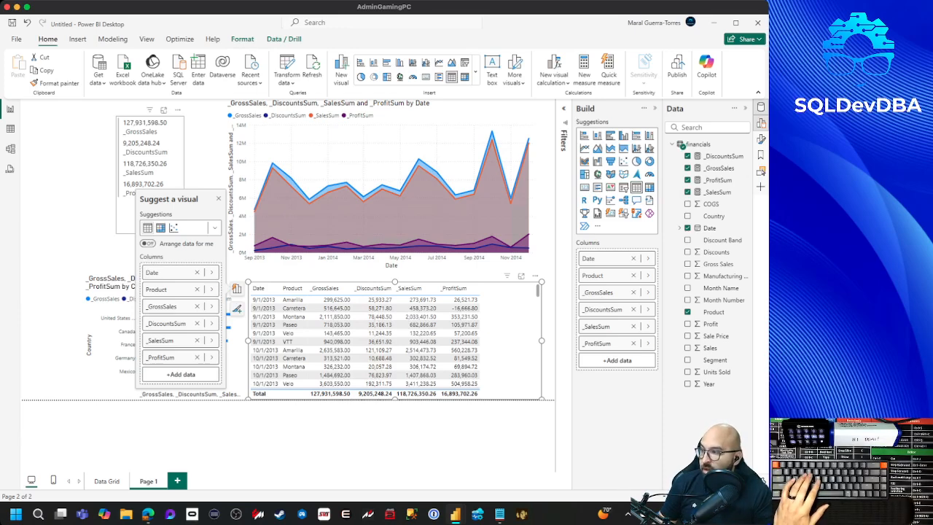
Format the area chart's _GrossSales line with the blue theme color.
left_click(290, 179)
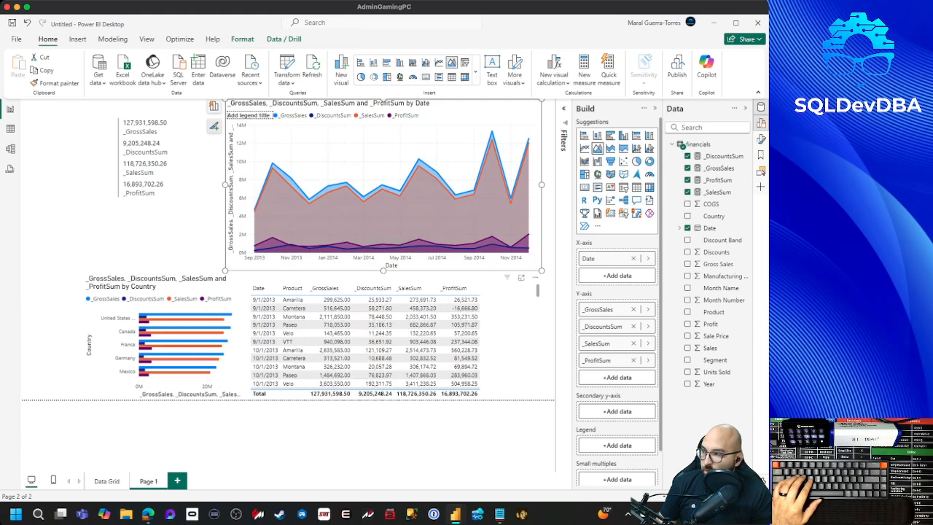
left_click(214, 125)
left_click(160, 229)
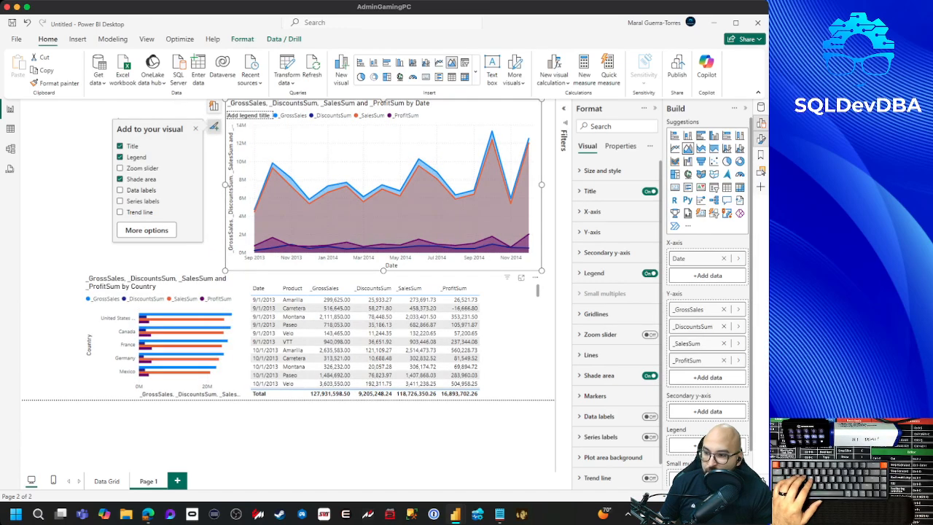
left_click(591, 355)
scroll(616, 306, "down", 3)
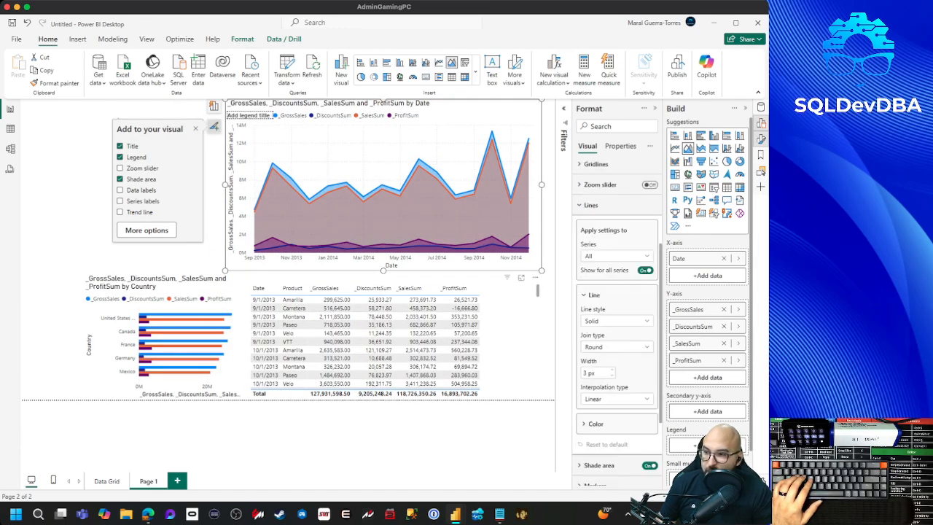
left_click(616, 256)
left_click(605, 280)
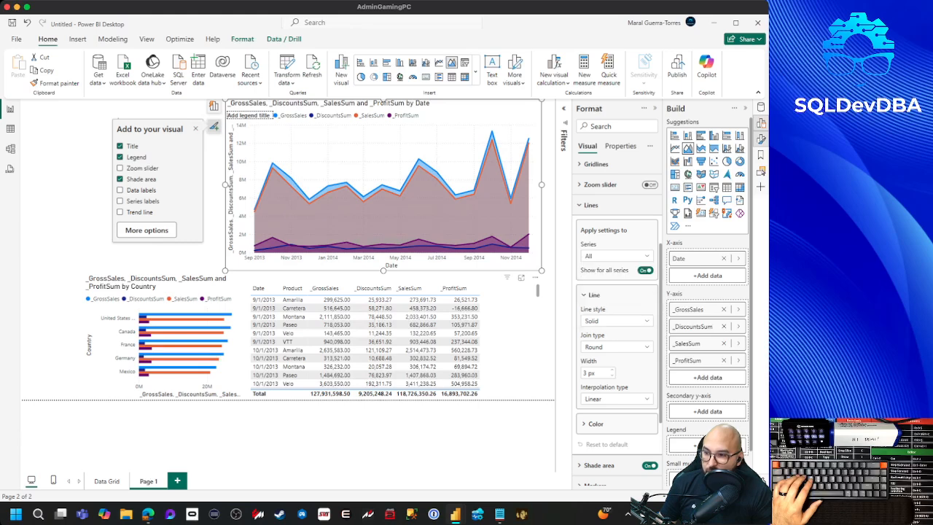
left_click(595, 424)
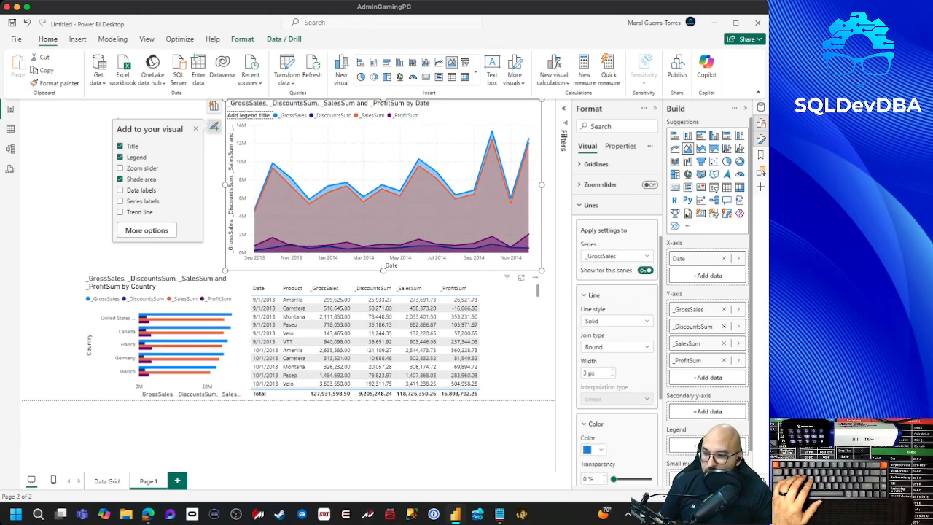
scroll(615, 328, "down", 1)
left_click(592, 399)
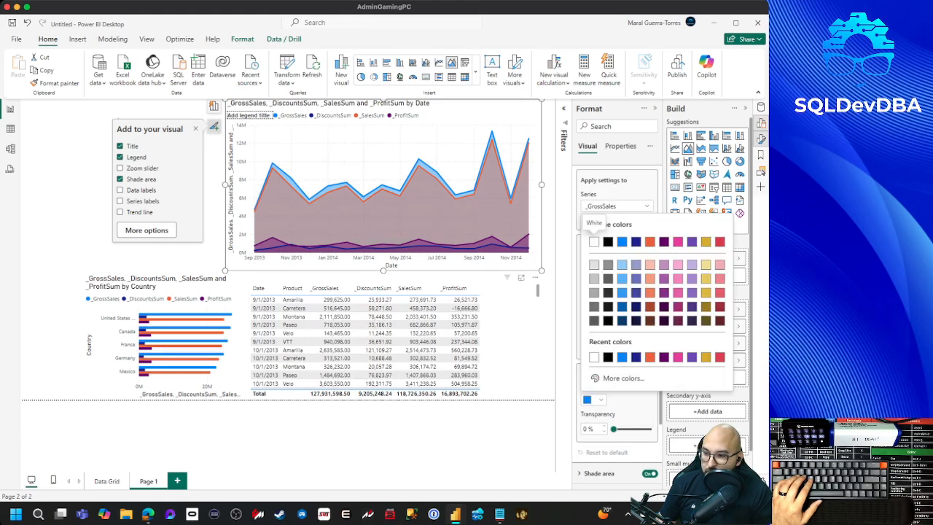
left_click(622, 241)
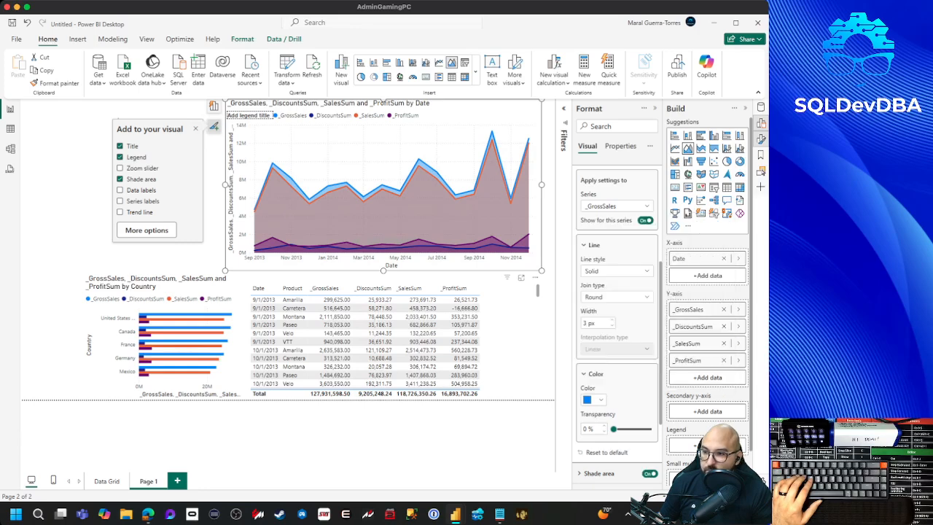
Color the area chart's _DiscountsSum line with the red theme color 8, 20% lighter (#de6a73).
left_click(617, 206)
left_click(606, 242)
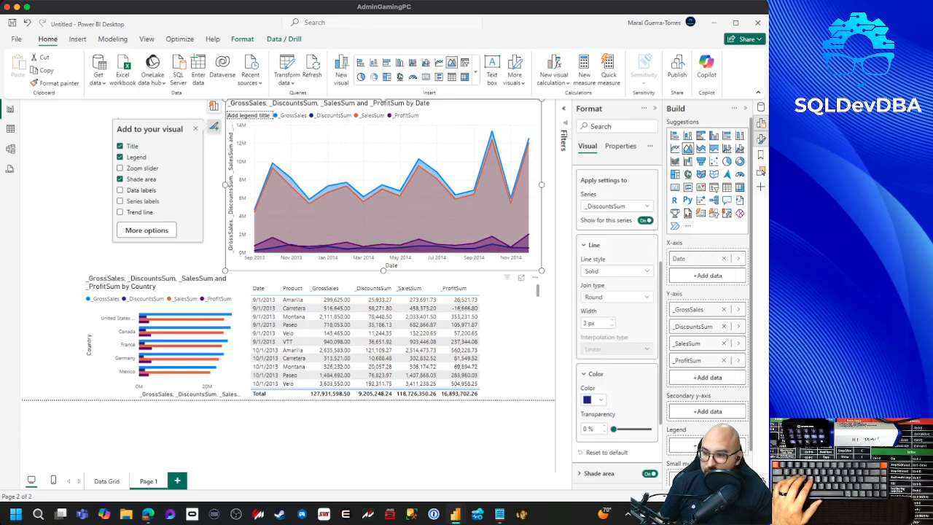
left_click(592, 400)
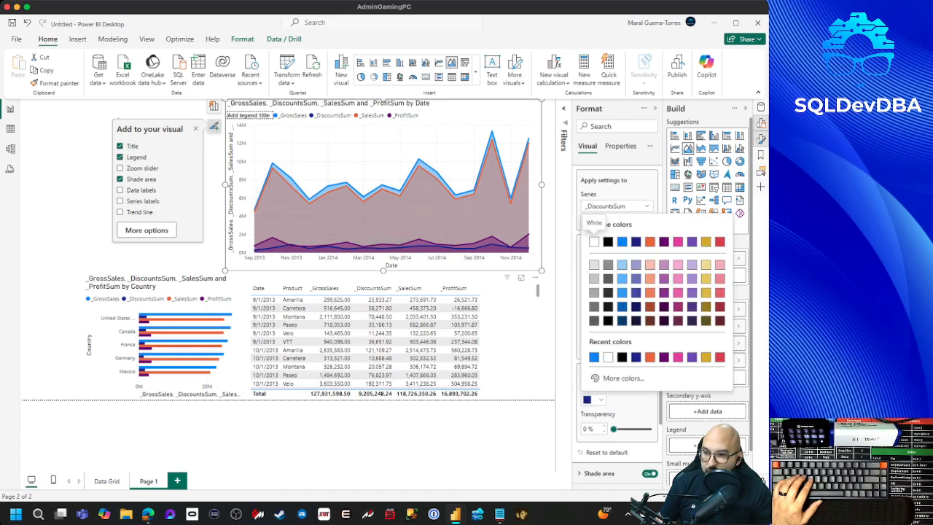
left_click(720, 241)
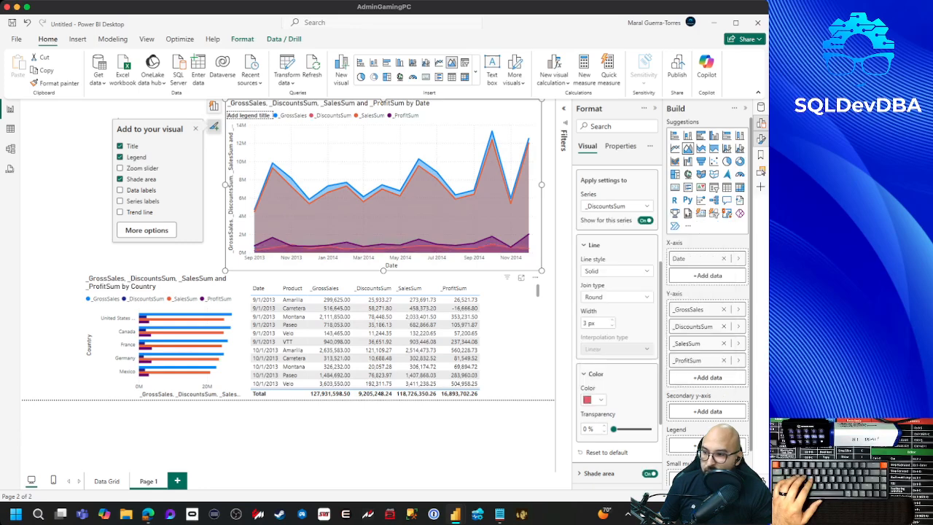
left_click(593, 399)
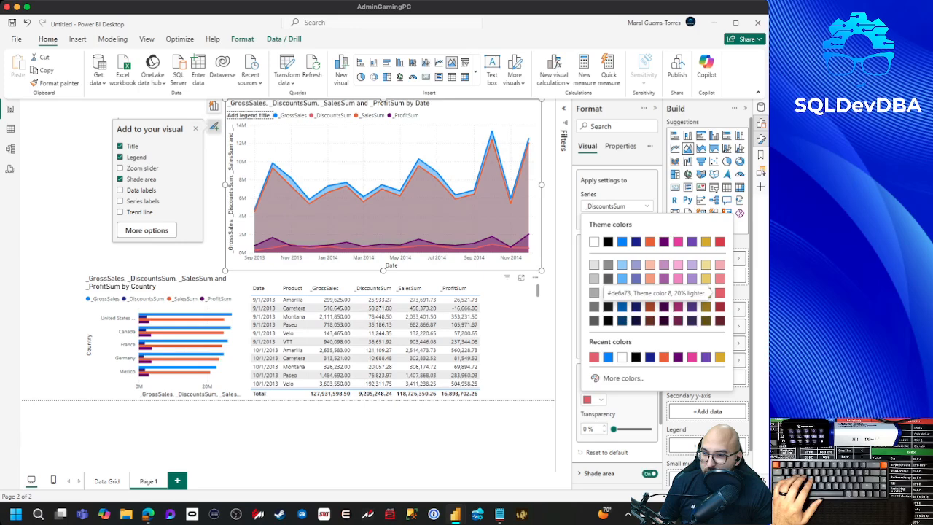
left_click(720, 292)
Change the _SalesSum line color in the area chart to purple.
left_click(616, 206)
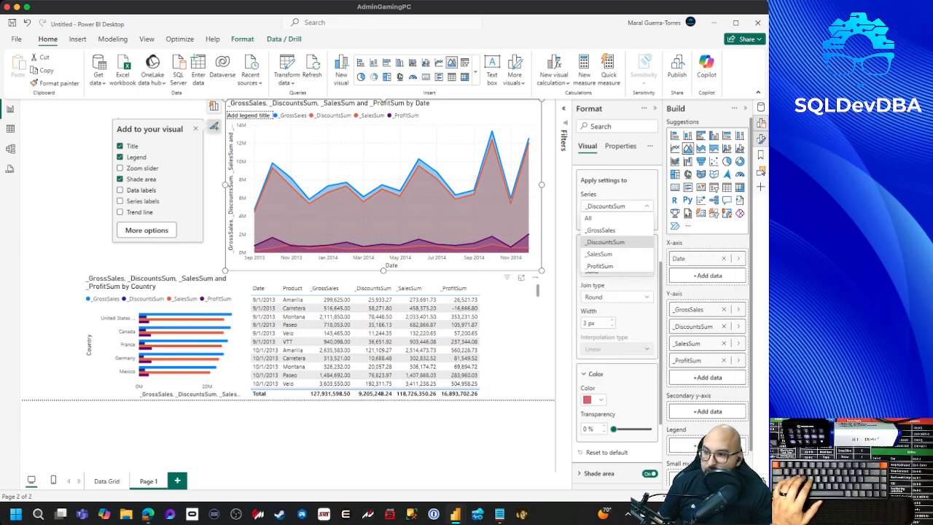
left_click(599, 255)
left_click(592, 399)
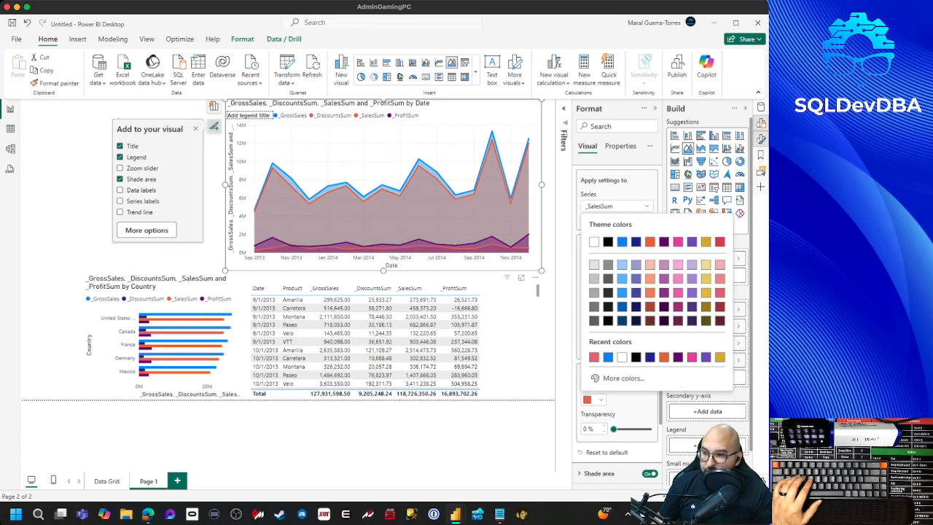
left_click(694, 254)
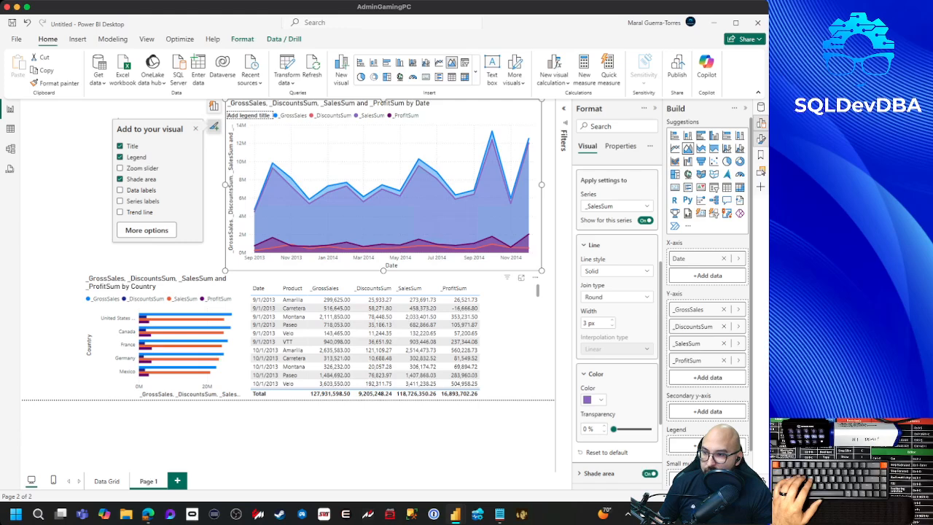
Give the area chart's _ProfitSum line the custom green color #63CA6F.
left_click(616, 206)
left_click(599, 265)
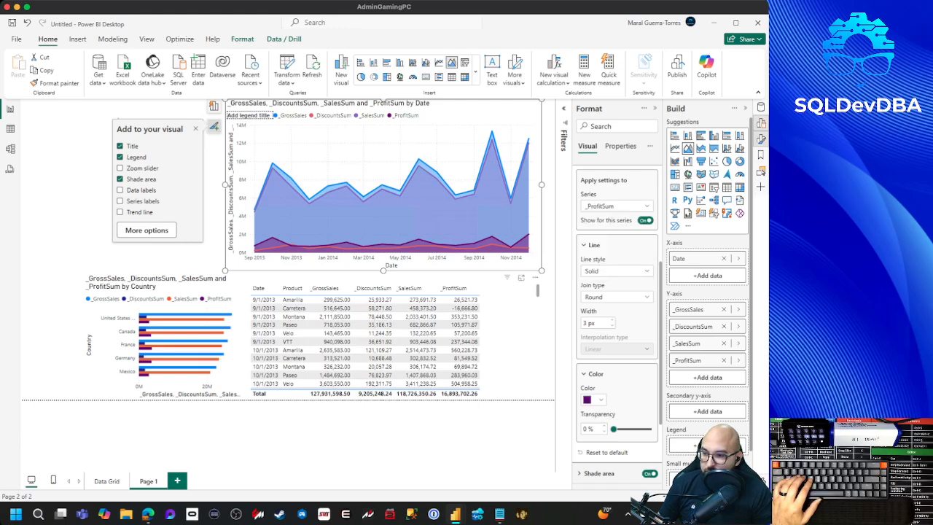
left_click(590, 399)
left_click(616, 377)
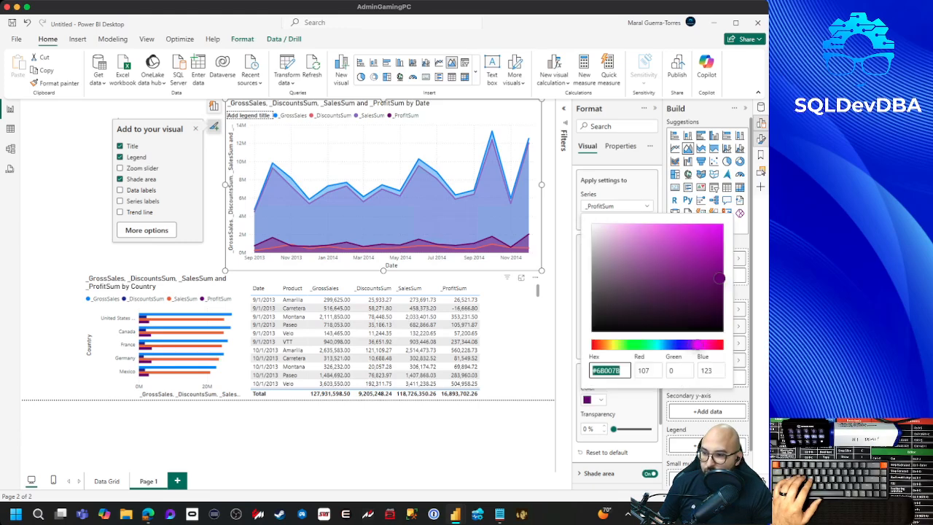
left_click(636, 344)
left_click(642, 250)
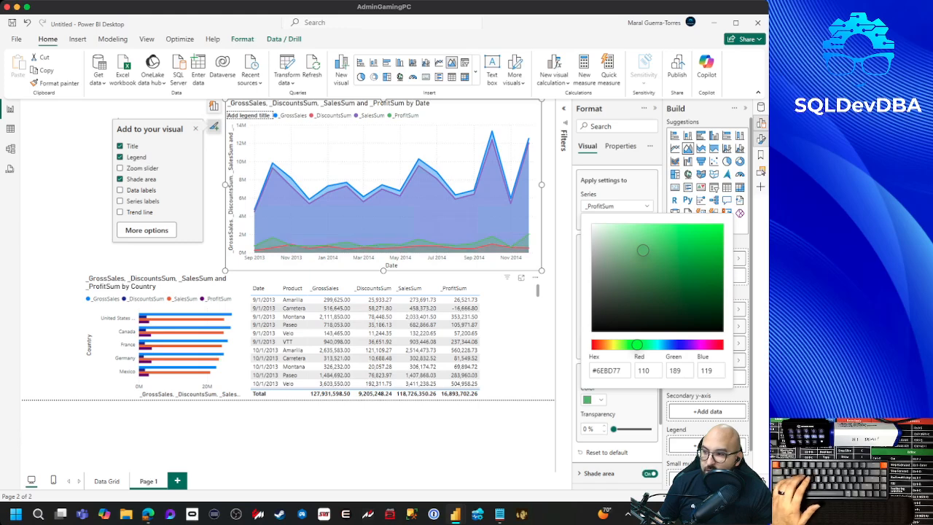
left_click(647, 245)
left_click(654, 245)
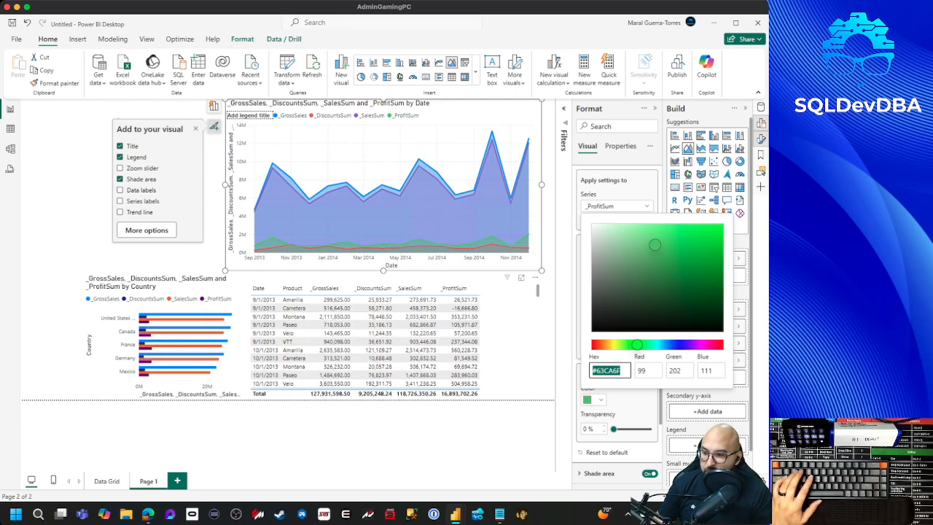
Add a new report page with a text box reading "Sales Green : #63CA6F".
key("Escape")
left_click(177, 480)
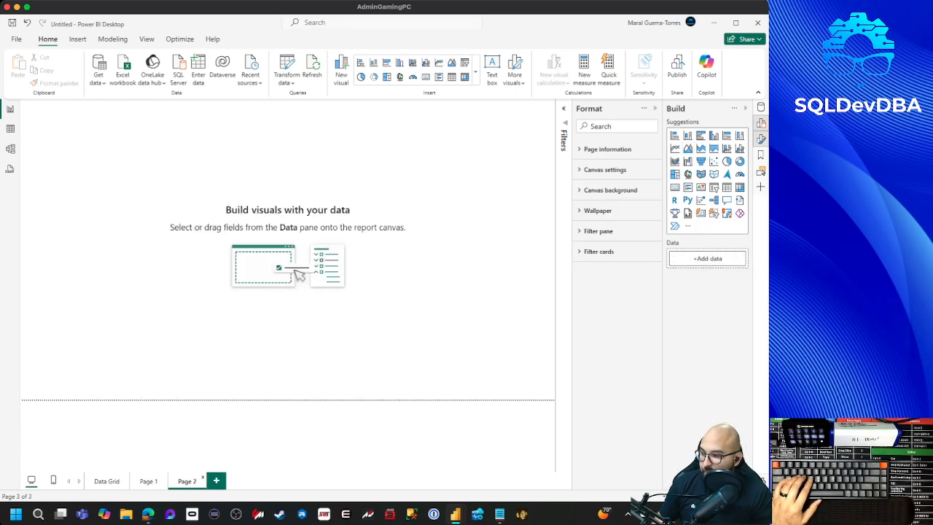
left_click(77, 40)
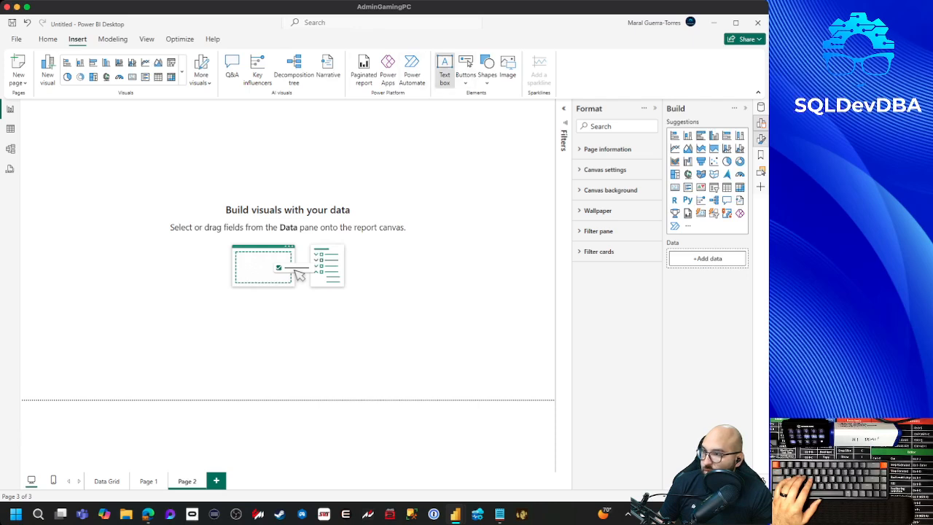
left_click(444, 69)
left_click_drag(141, 215, 298, 324)
type("Sales Gr")
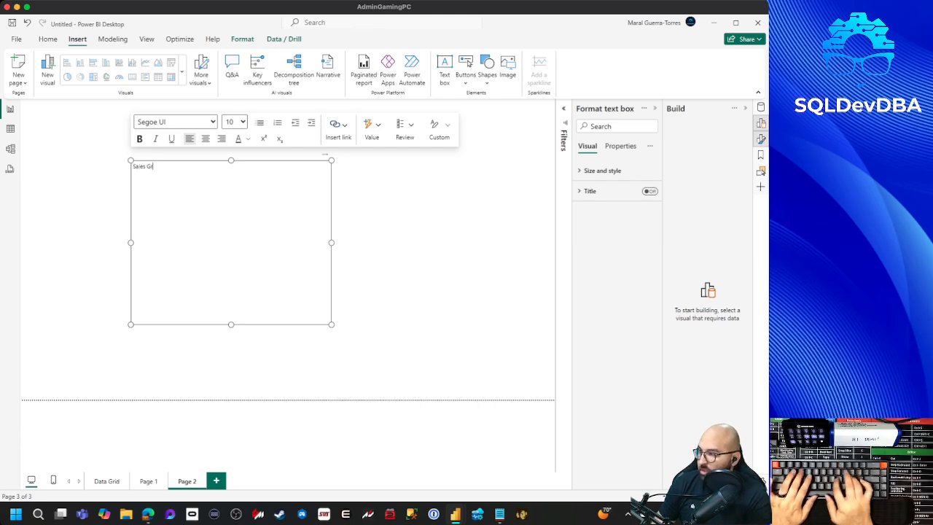
type("een : #63CA6f")
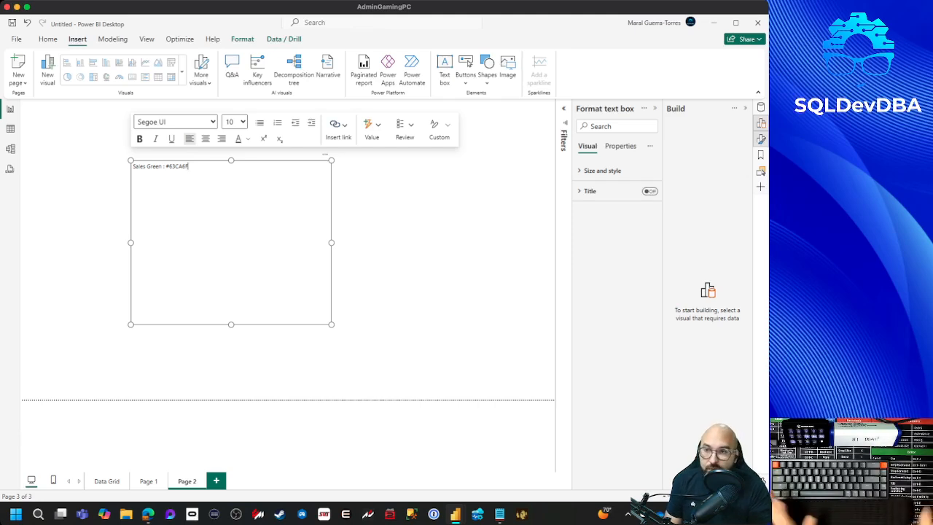
Rename the new page as Reference and hide it from report viewers.
double_click(187, 481)
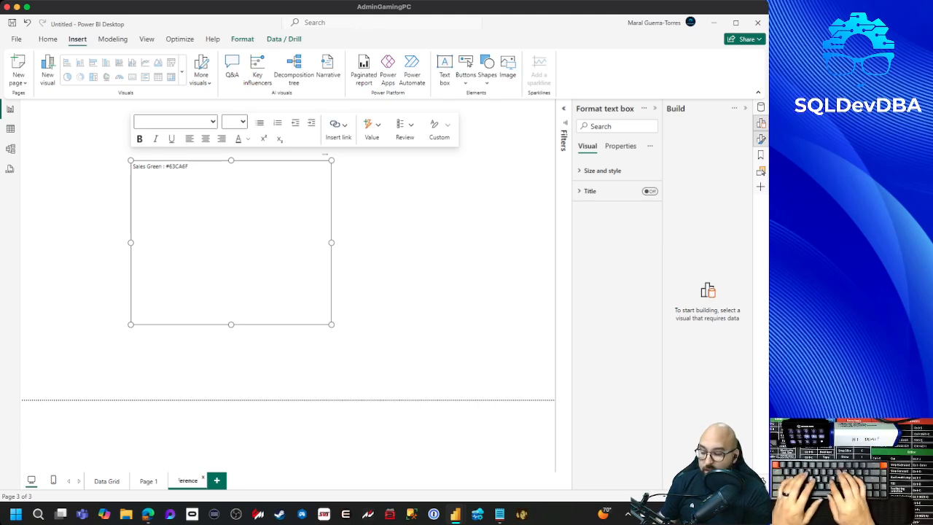
key("Return")
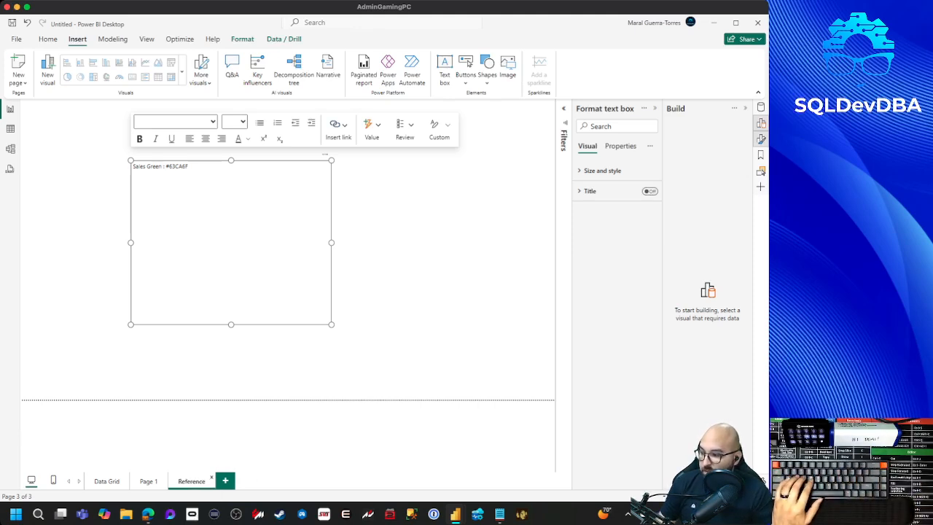
right_click(191, 481)
left_click(201, 463)
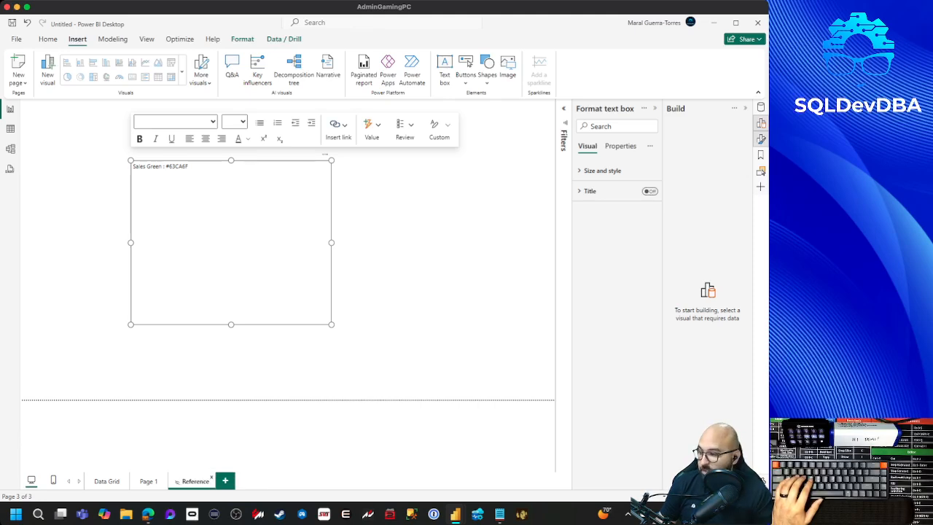
Rename the report page containing the charts from Page 1 to AllValues.
key("ctrl+Page_Up")
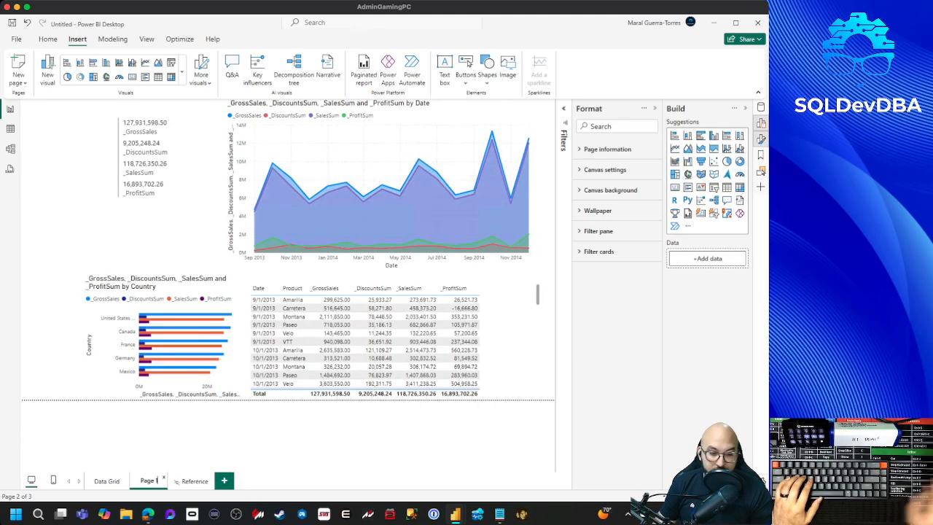
type("Values")
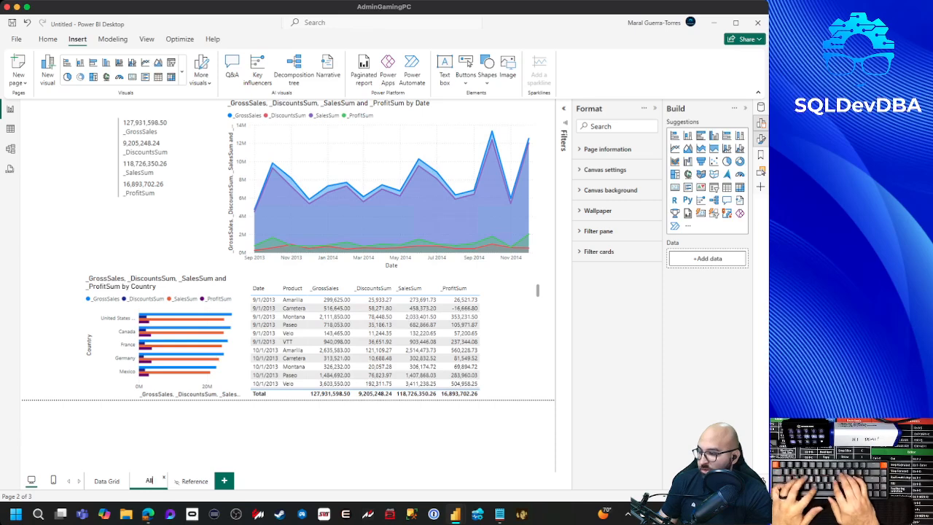
key("Home")
type("All")
key("Return")
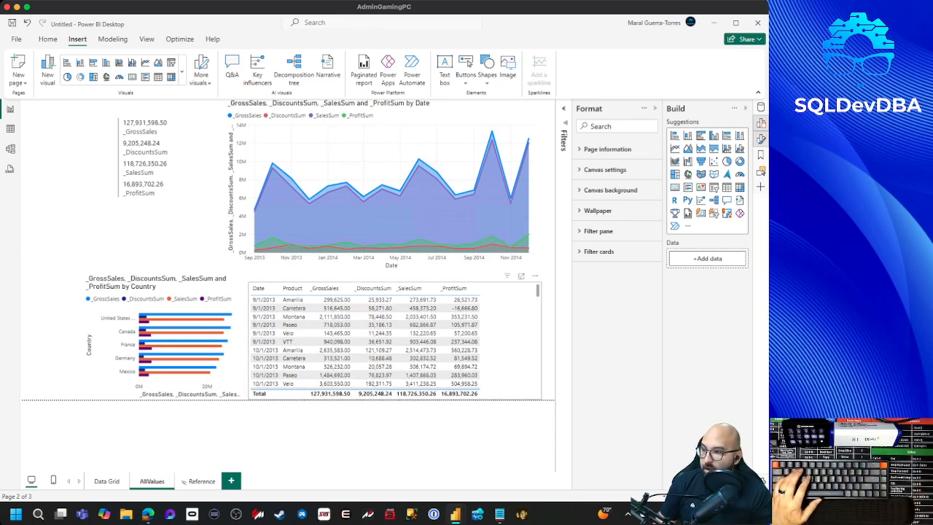
Move the data table on the AllValues page slightly closer to the country bar chart.
left_click(393, 117)
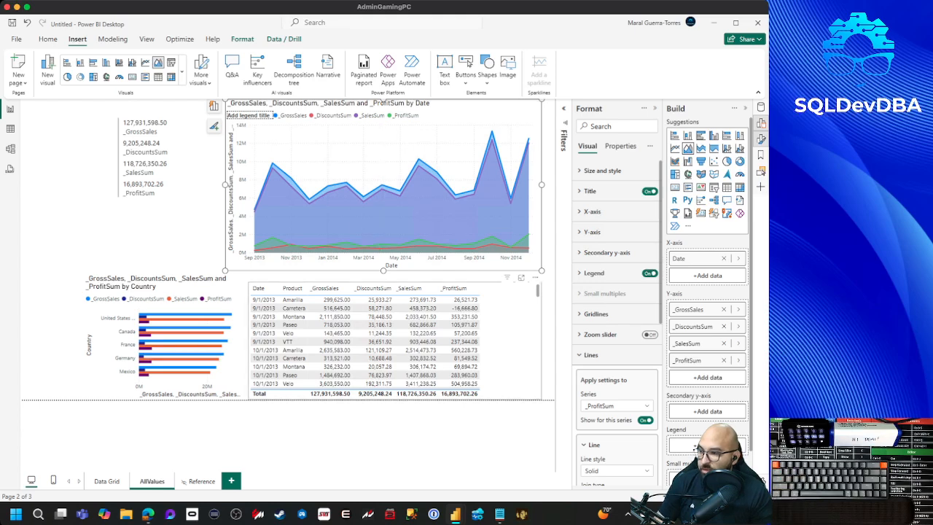
left_click(295, 361)
left_click_drag(417, 301, 430, 307)
left_click_drag(493, 332, 467, 332)
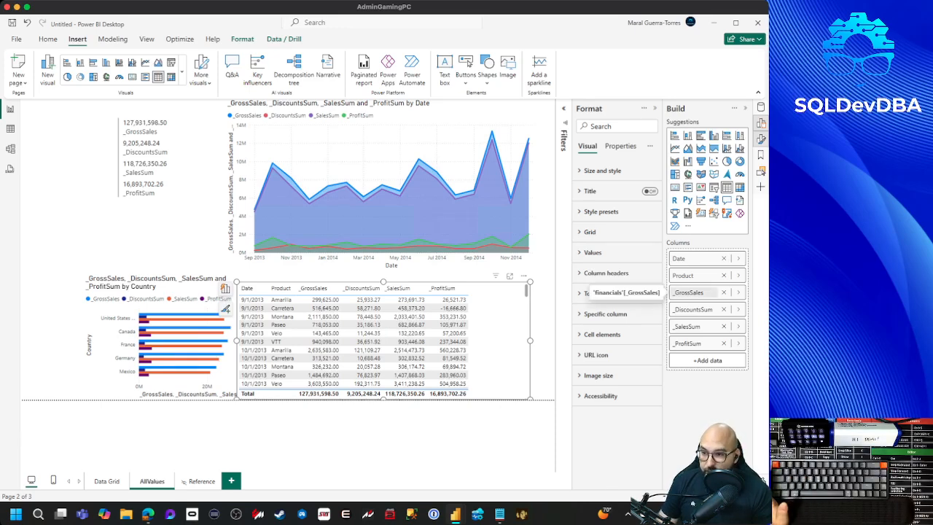
Add data bars to the table's _GrossSales column, with theme color 1, 40% lighter (#70bbff) for positive and pale yellow for negative bars.
right_click(692, 293)
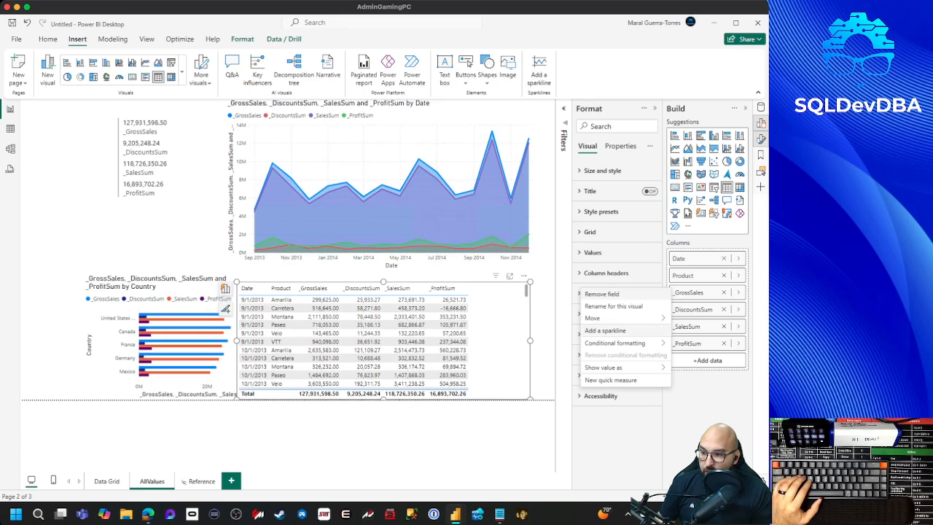
mouse_move(619, 342)
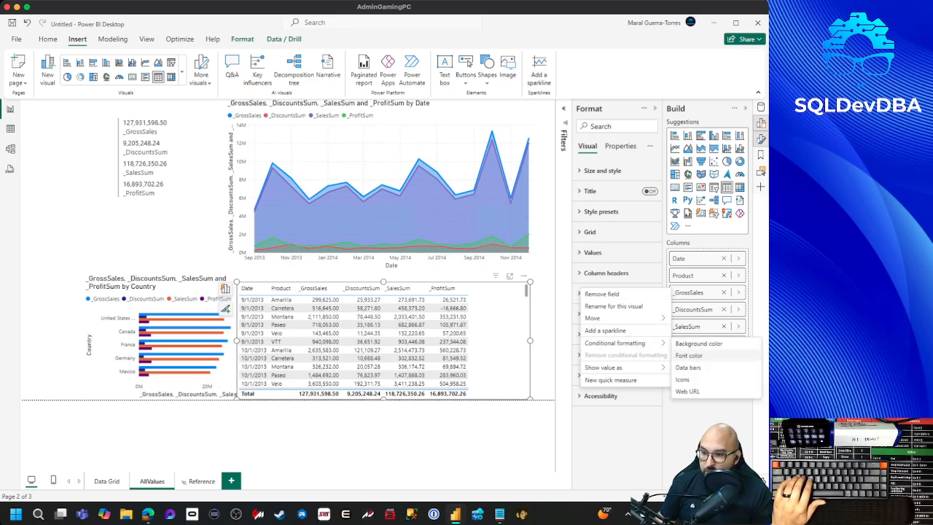
left_click(688, 367)
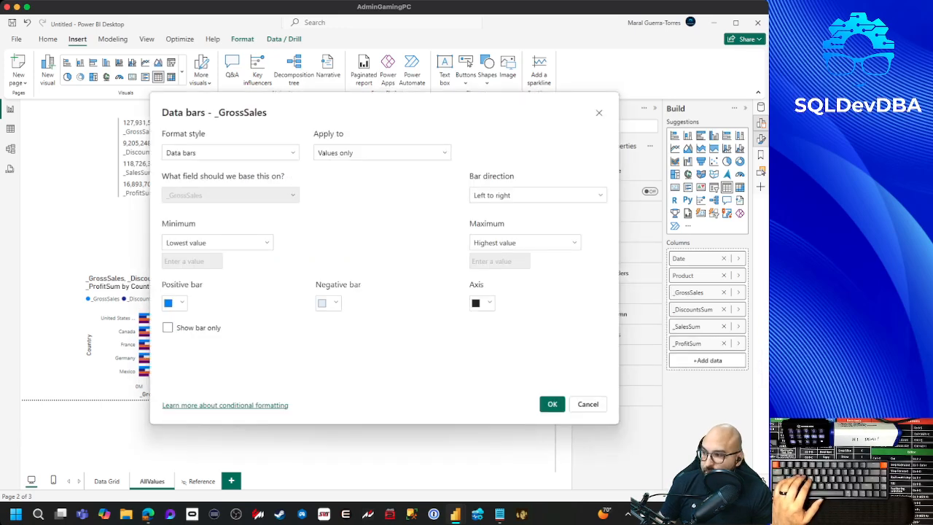
left_click(178, 302)
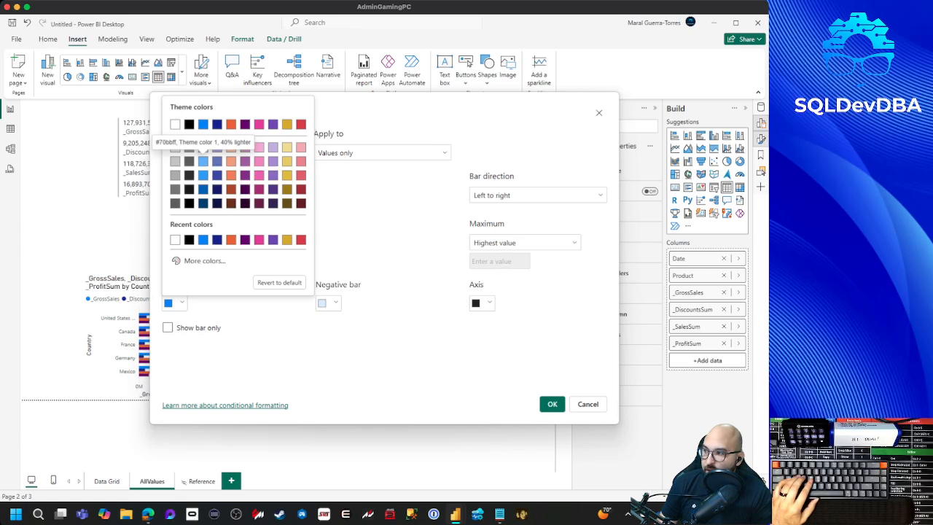
left_click(202, 160)
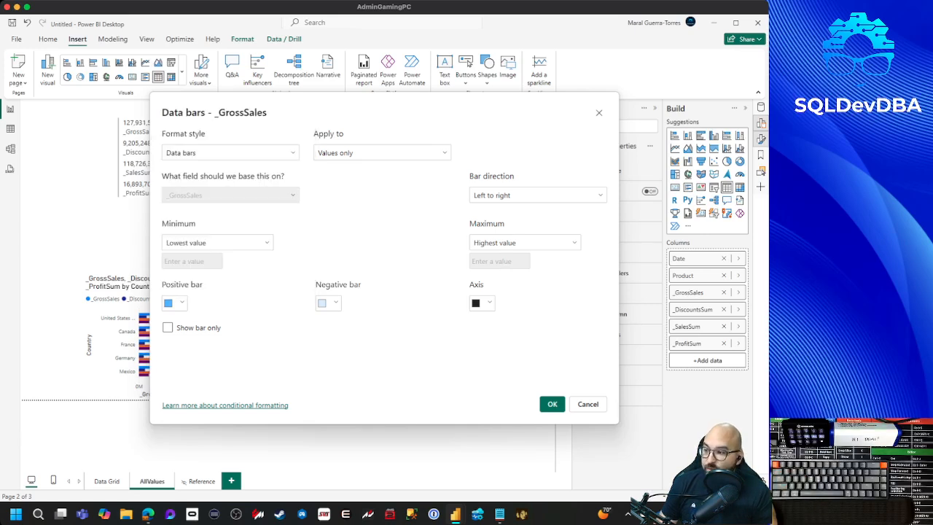
left_click(328, 302)
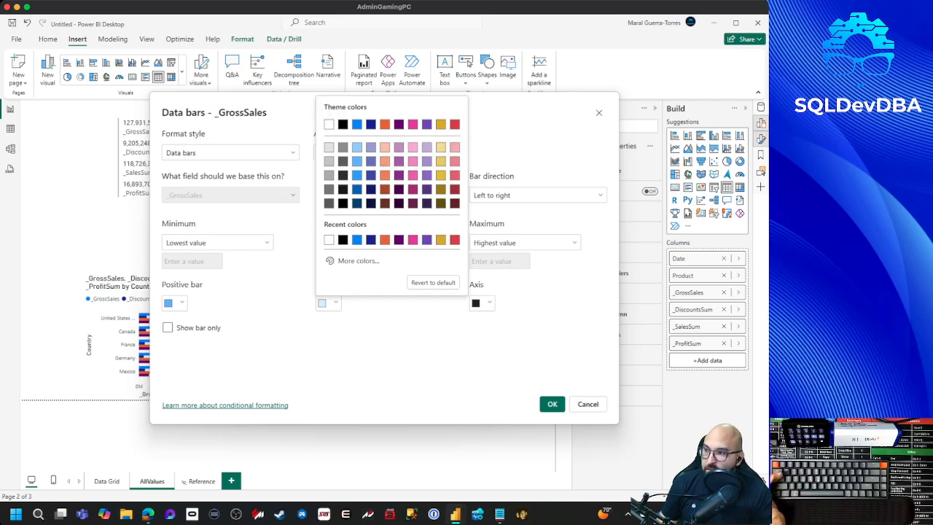
left_click(440, 147)
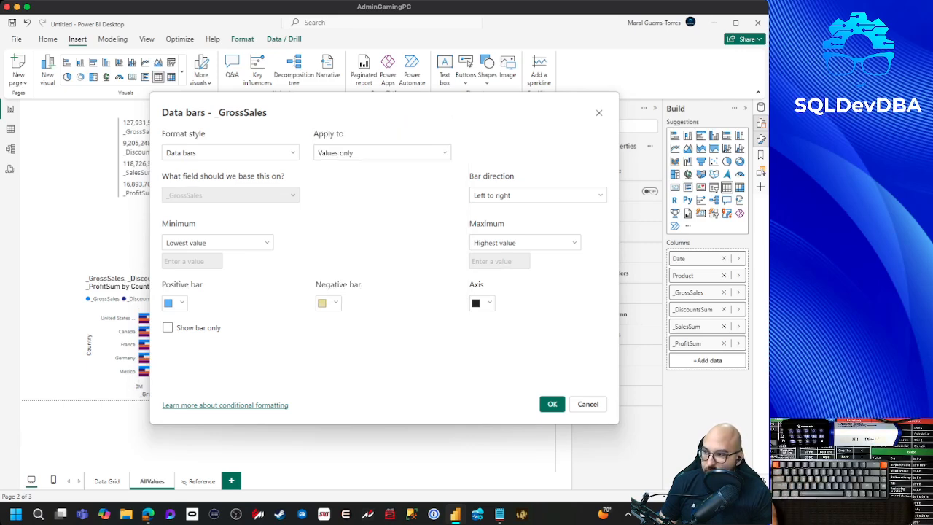
left_click(551, 404)
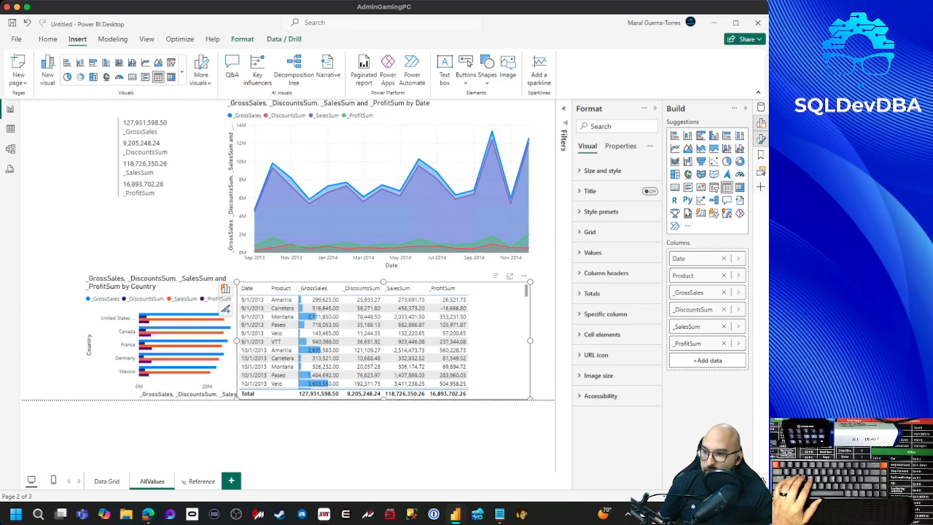
Add data bars to the table's _DiscountsSum column with a light red positive bar.
right_click(693, 310)
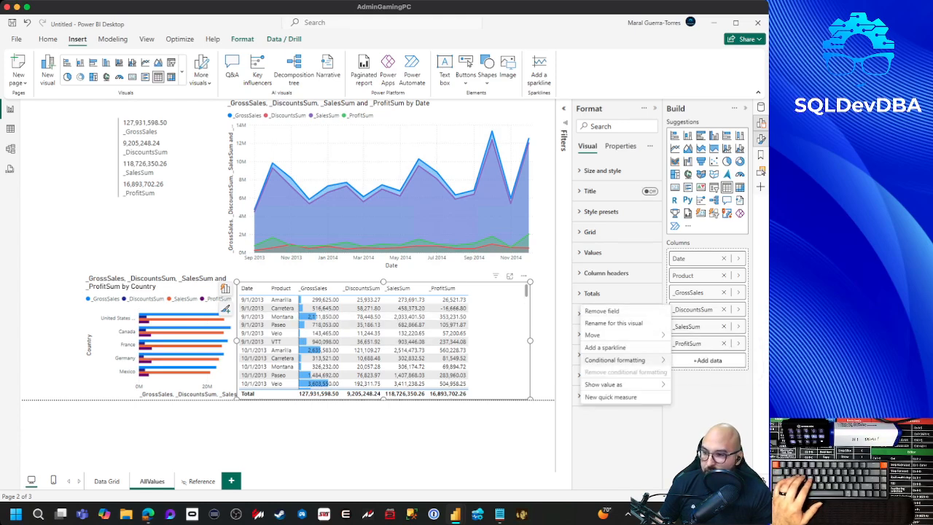
mouse_move(619, 360)
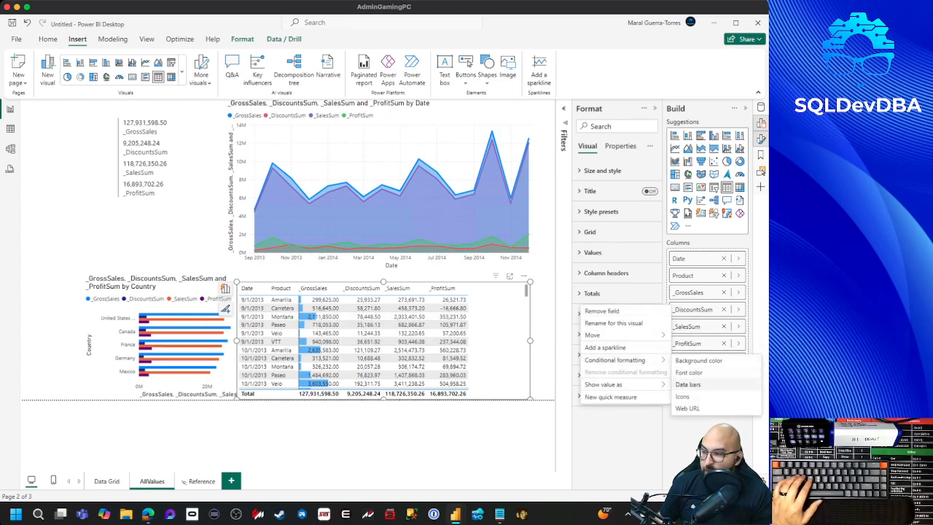
left_click(687, 384)
left_click(175, 302)
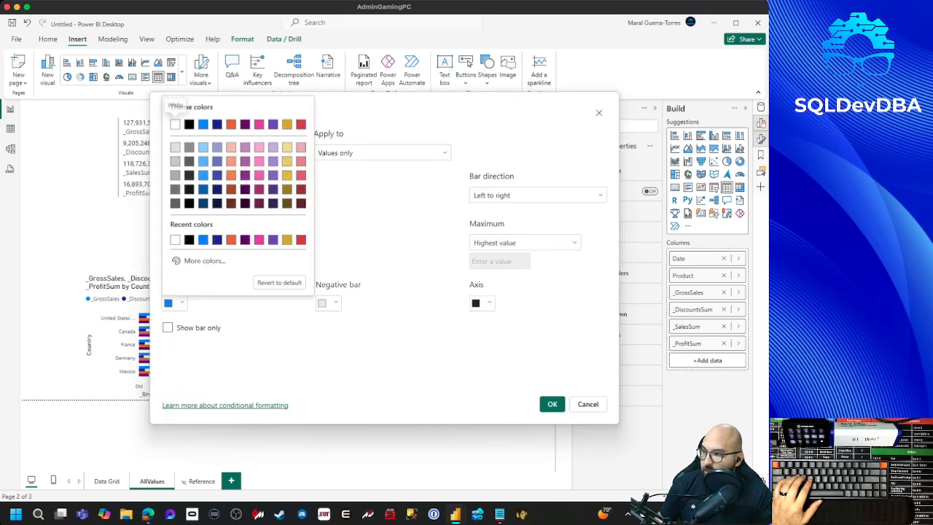
left_click(299, 162)
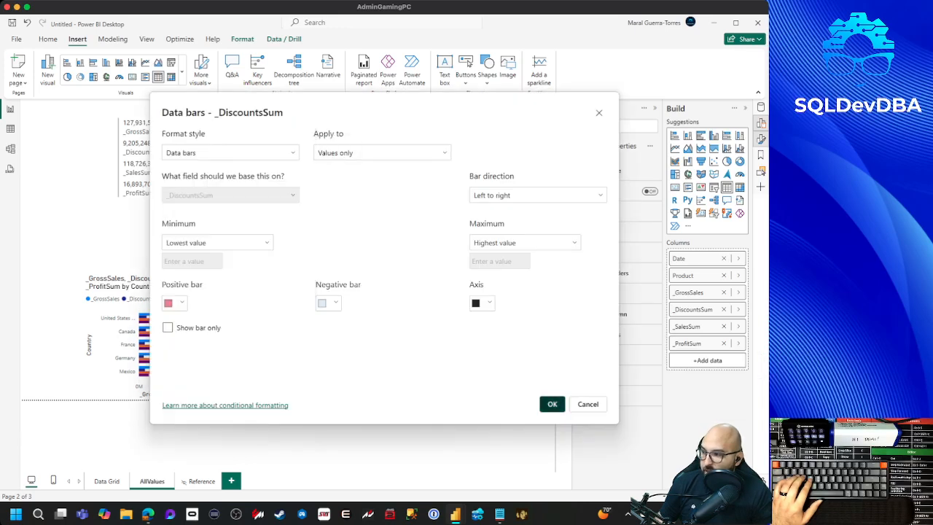
left_click(552, 404)
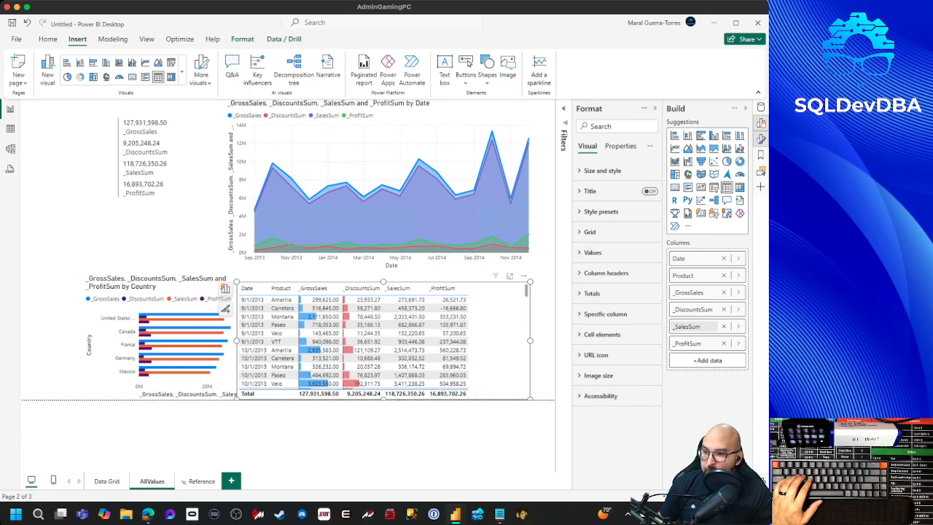
Apply data bars to the table's _SalesSum column, using a light purple positive bar.
right_click(694, 326)
mouse_move(616, 377)
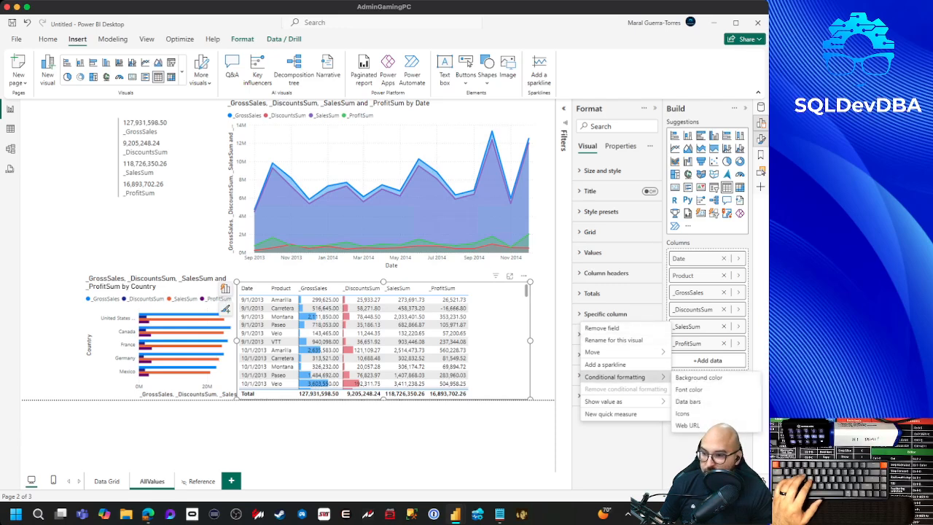
left_click(687, 400)
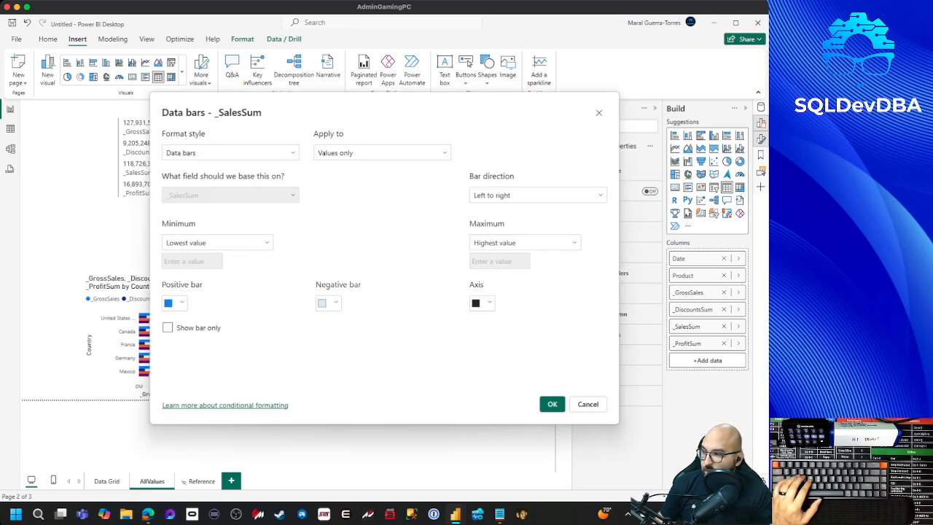
left_click(175, 302)
left_click(273, 175)
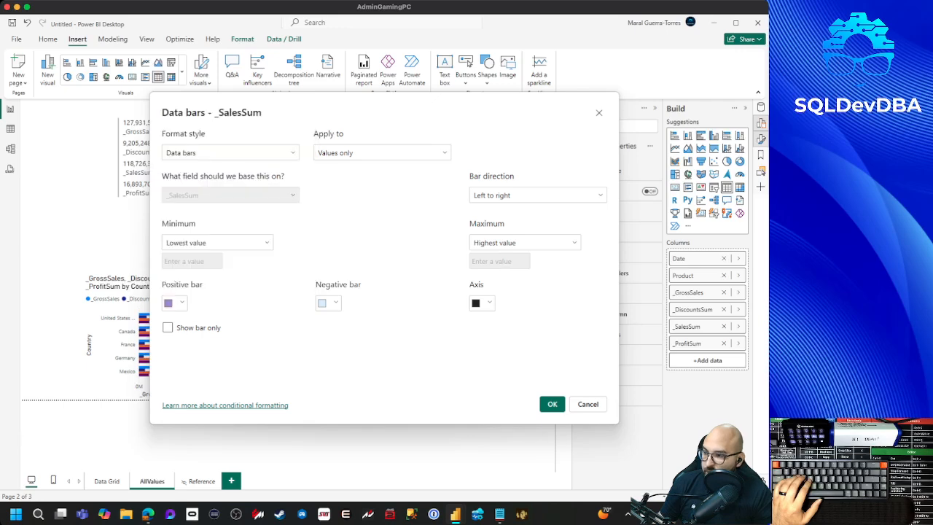
left_click(551, 404)
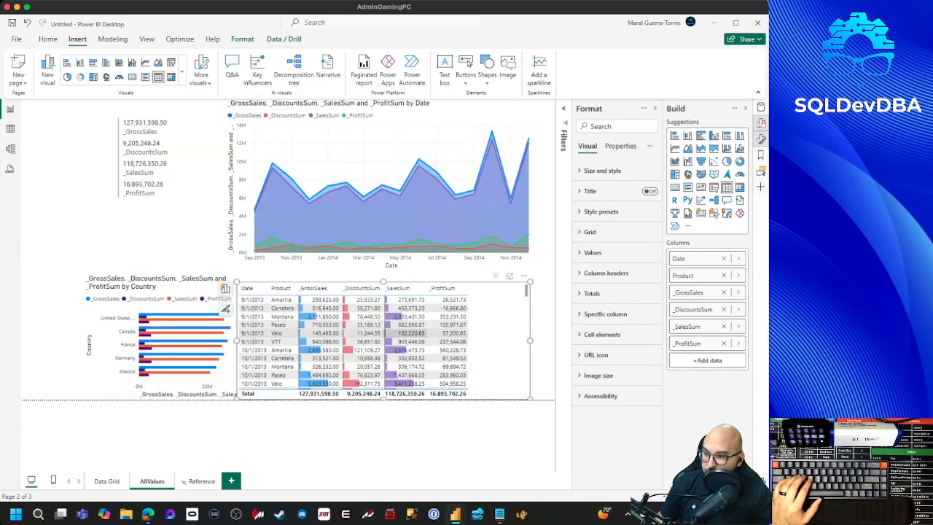
Apply data bars to the table's _ProfitSum column with the custom green #63CA6F as positive bar color.
left_click(738, 343)
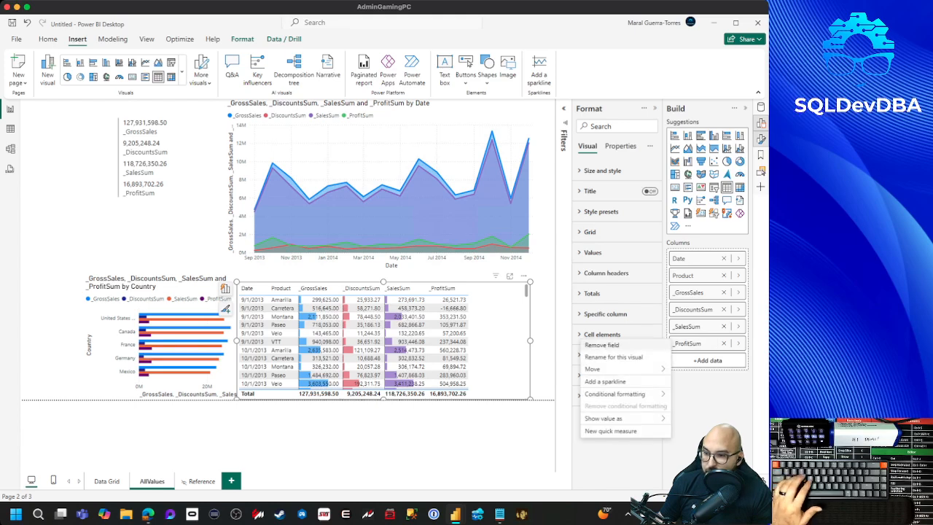
mouse_move(620, 393)
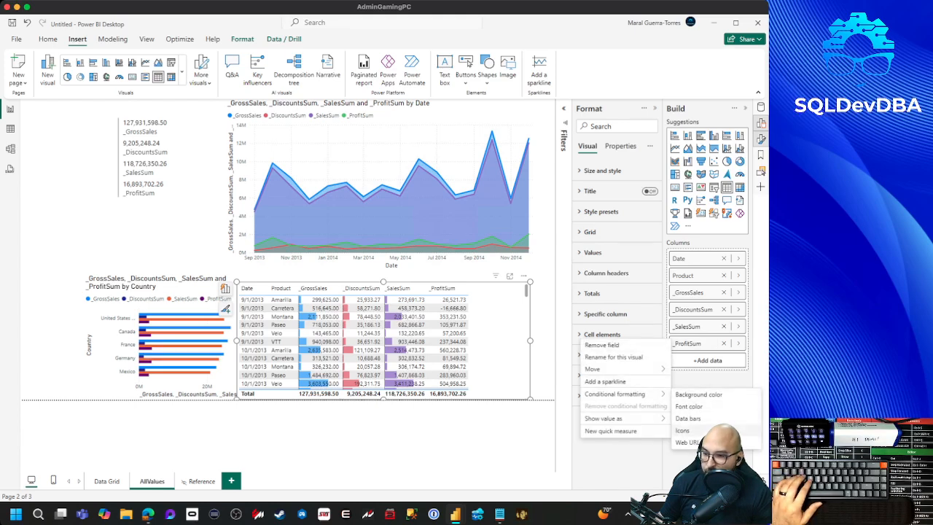
left_click(687, 418)
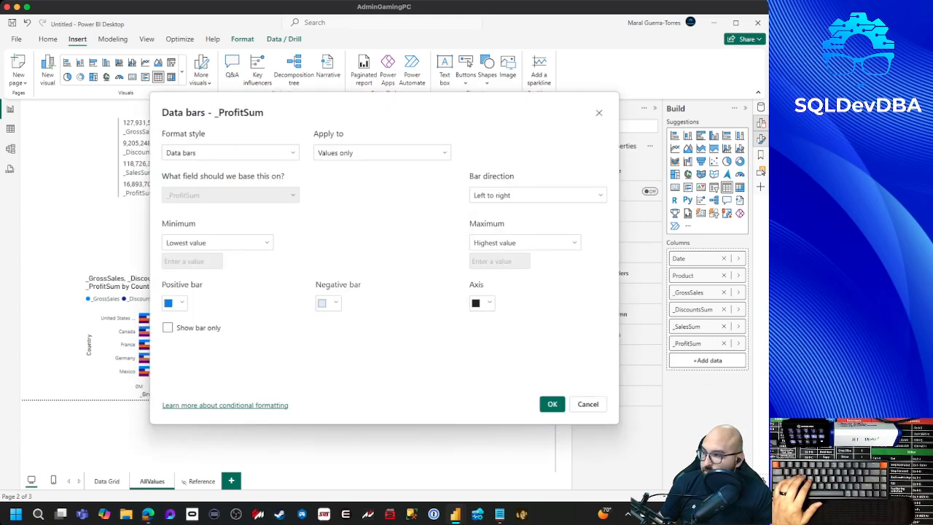
left_click(175, 303)
left_click(204, 261)
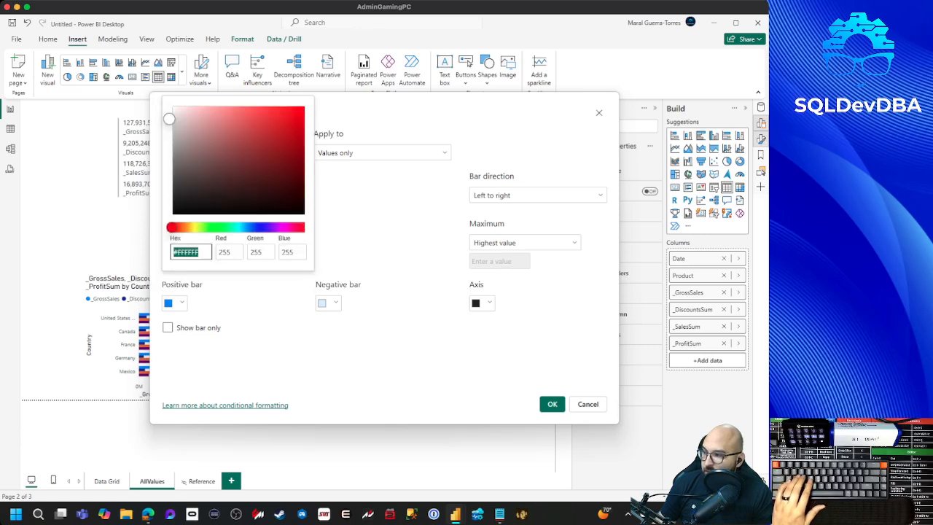
type("#63CA6F")
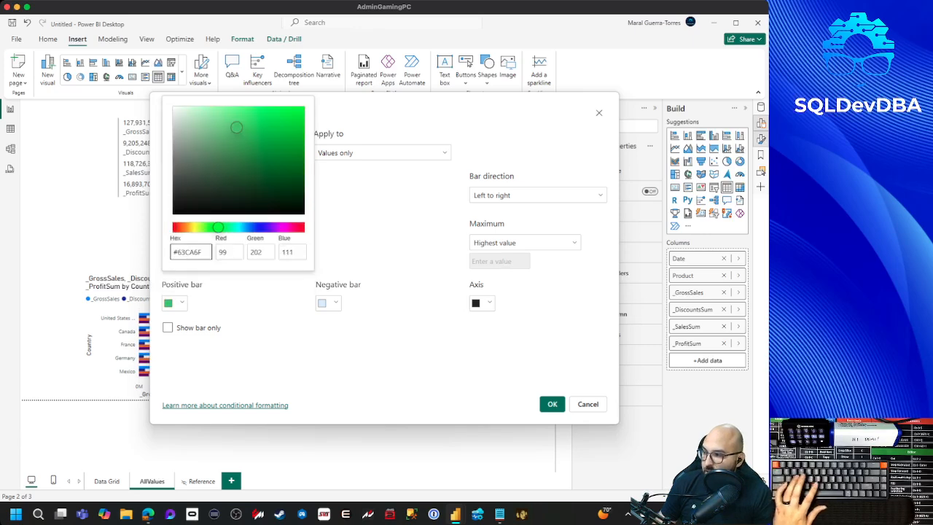
key("Return")
left_click(552, 404)
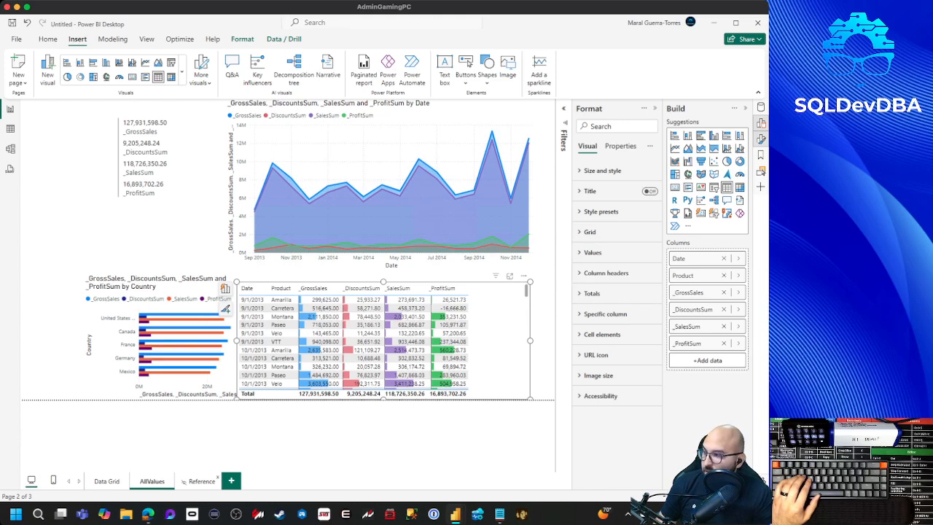
Relabel the color note on the Reference page as "Profit Green : #63CA6F" and return to the AllValues page.
left_click(201, 481)
left_click(139, 166)
double_click(138, 166)
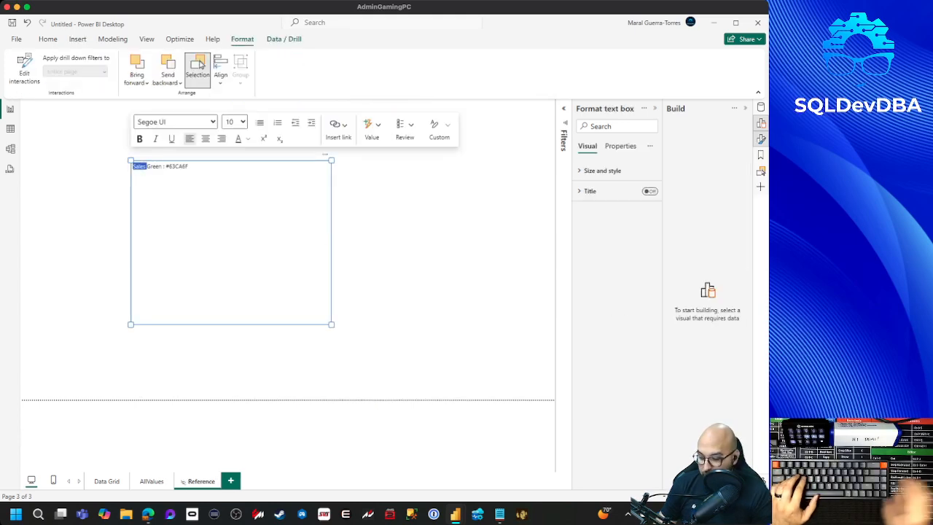
type("Profit")
key("Return")
key("BackSpace")
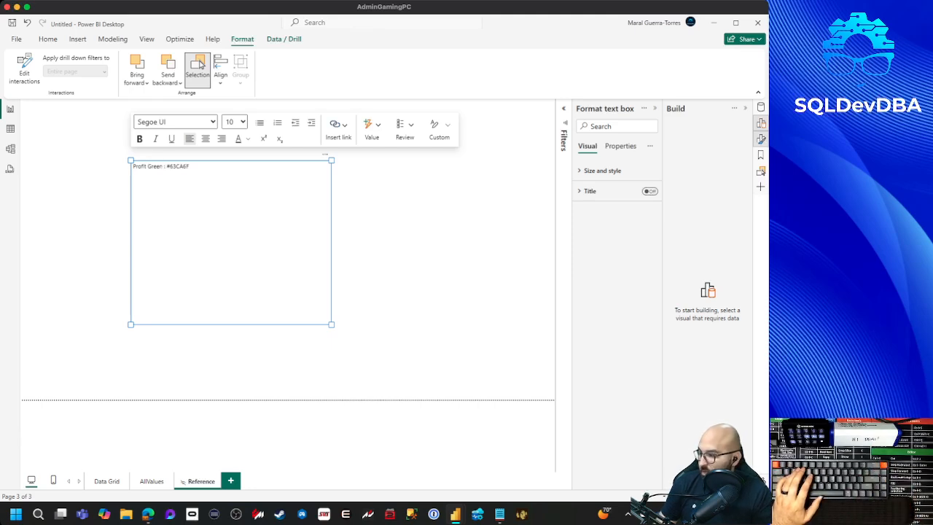
left_click(151, 481)
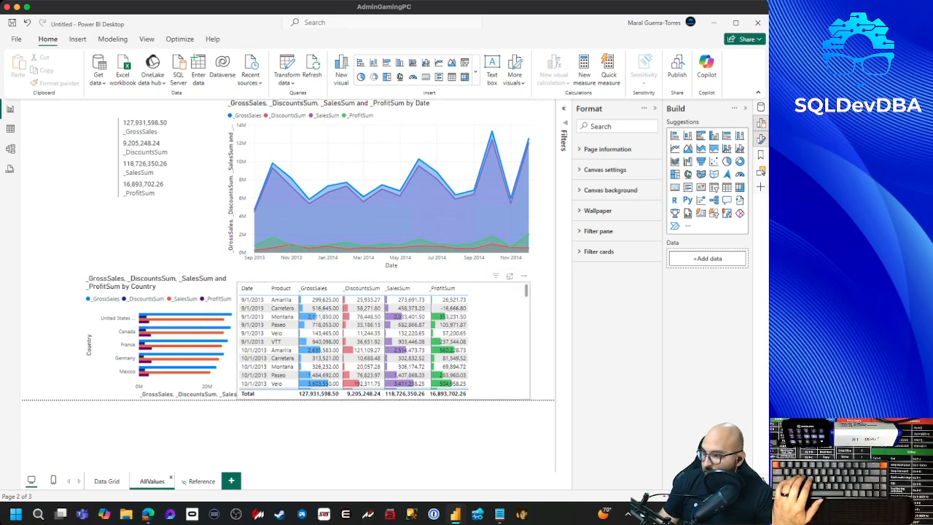
left_click(459, 117)
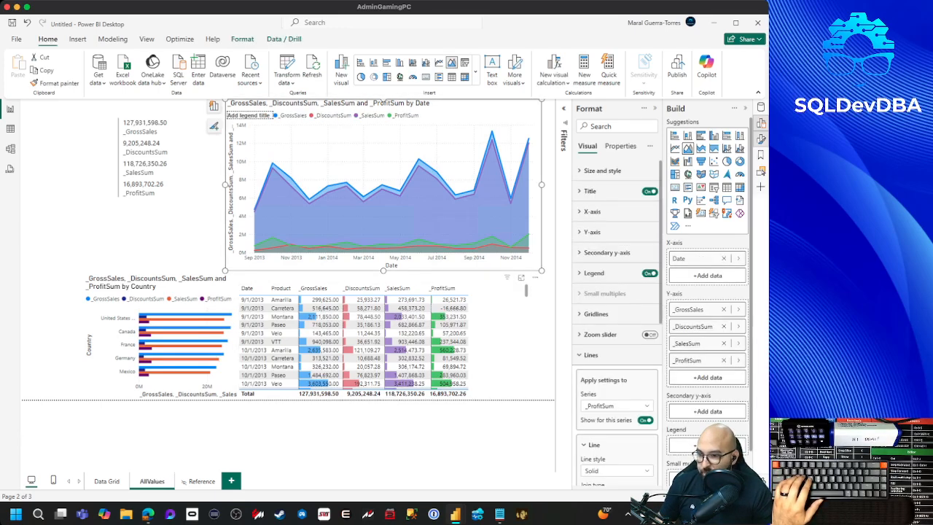
right_click(678, 360)
mouse_move(619, 397)
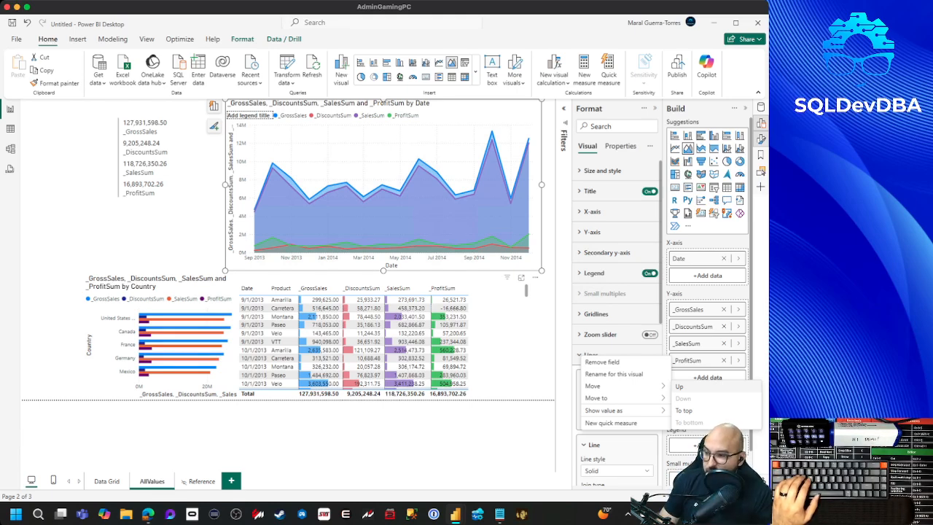
left_click(499, 339)
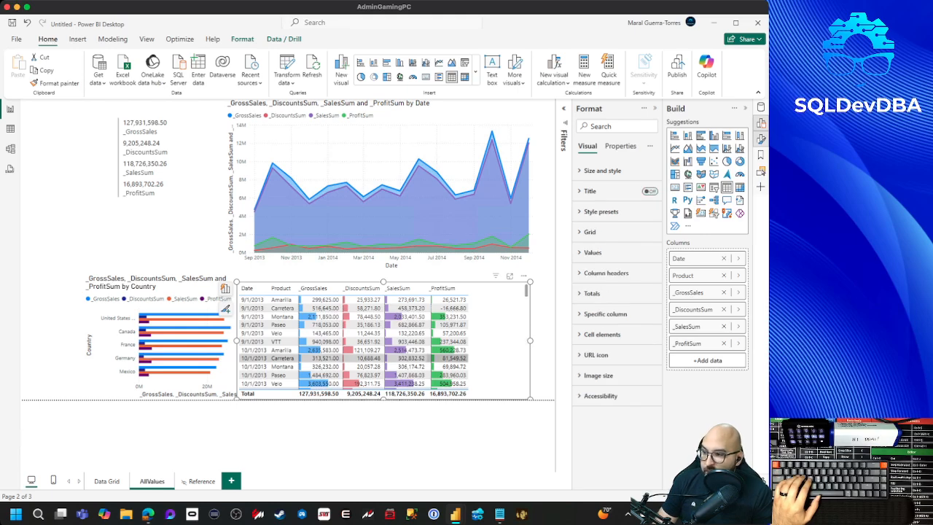
left_click(452, 189)
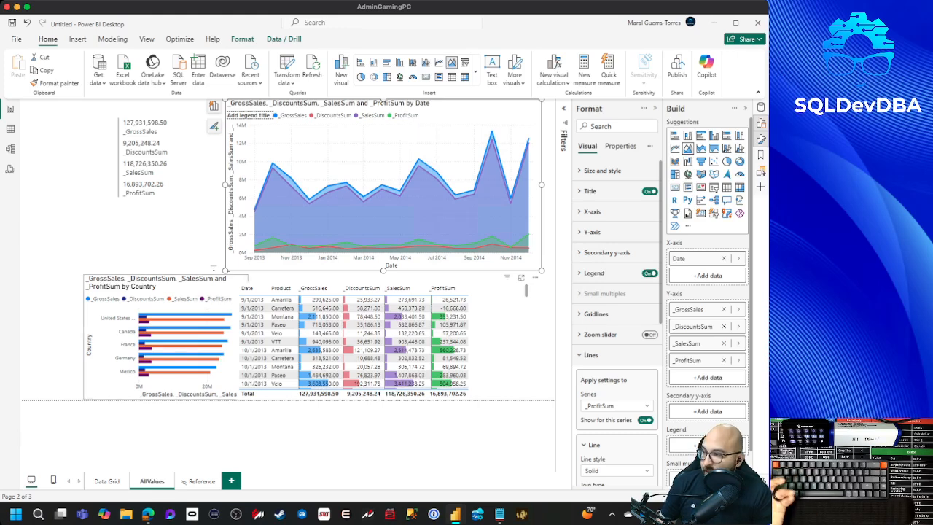
Set the _GrossSales bars in the by-Country bar chart to the recently used blue.
left_click(251, 283)
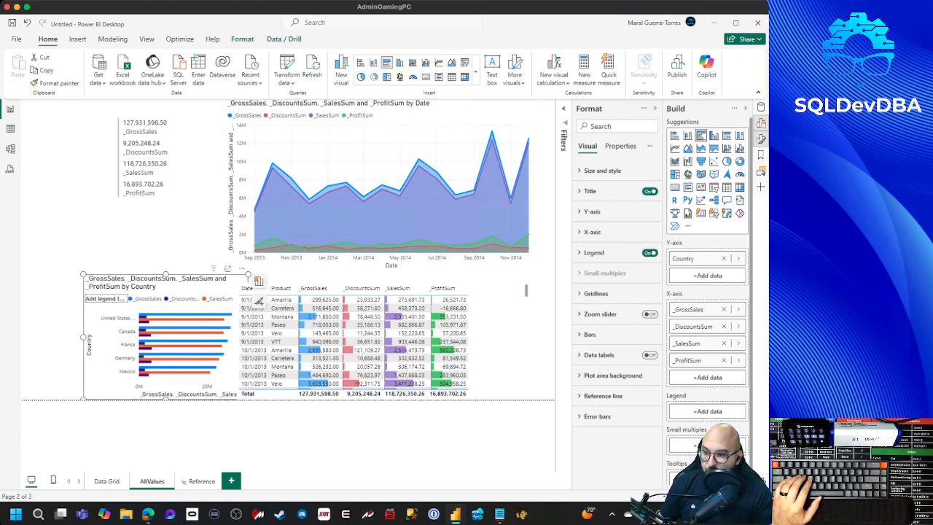
left_click(591, 335)
scroll(605, 342, "down", 3)
left_click(617, 239)
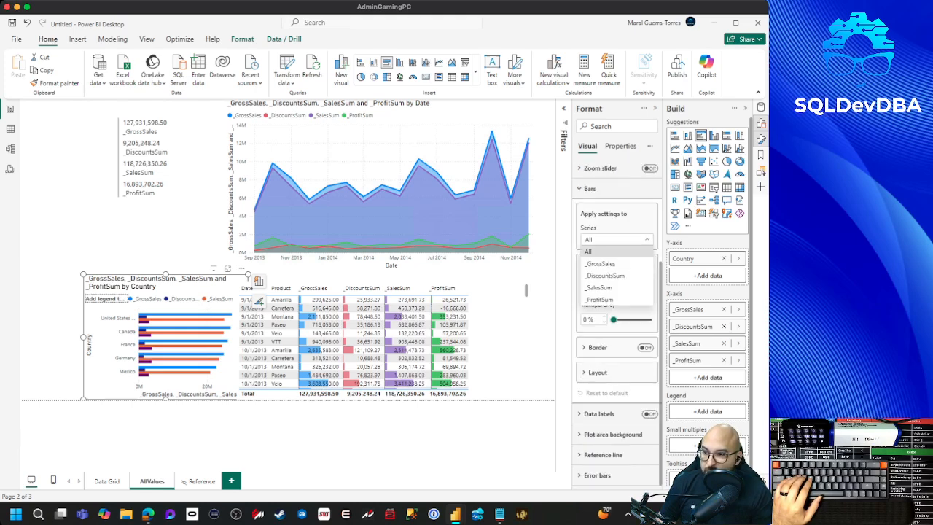
left_click(608, 263)
left_click(593, 290)
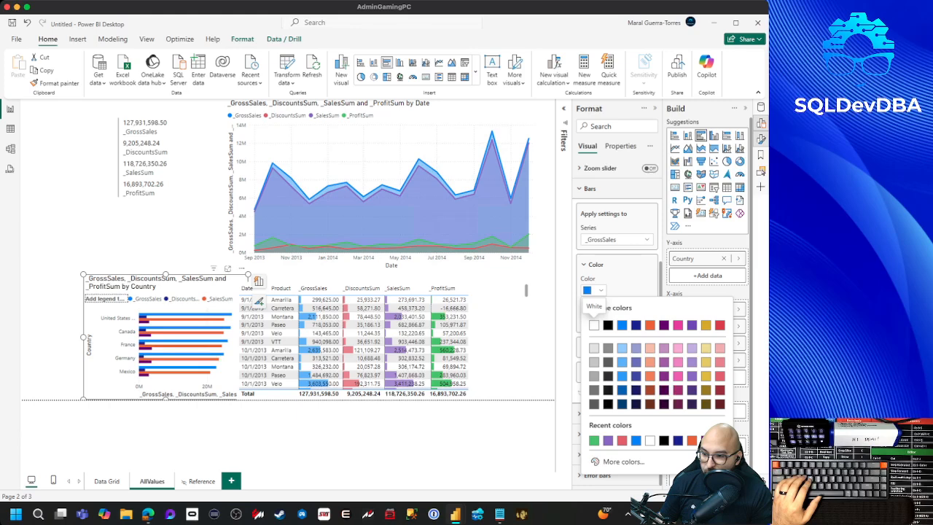
left_click(635, 440)
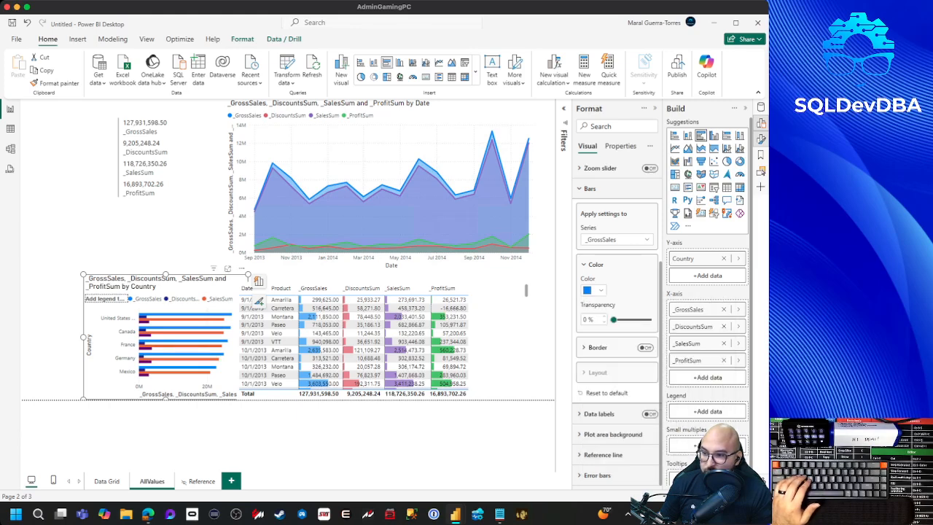
Set the _DiscountsSum bars in the by-Country bar chart to the recently used light red.
left_click(617, 240)
left_click(613, 275)
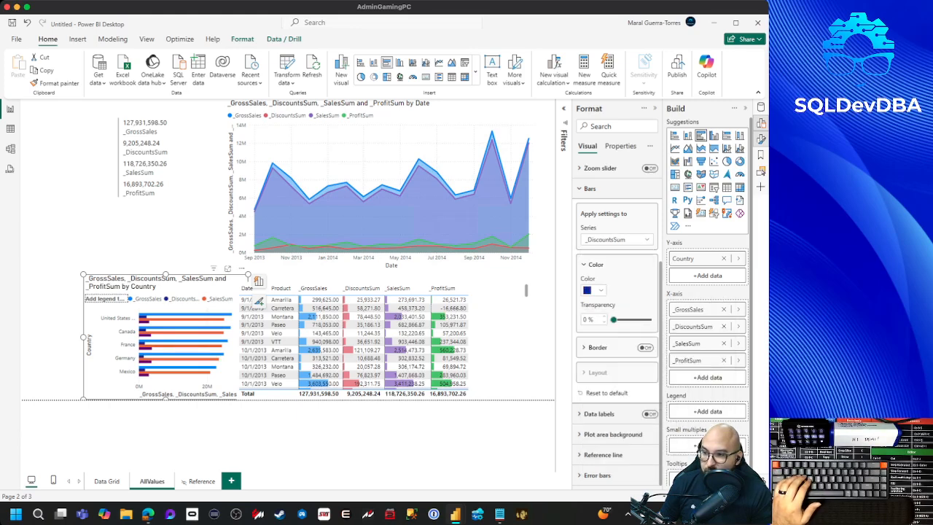
left_click(591, 290)
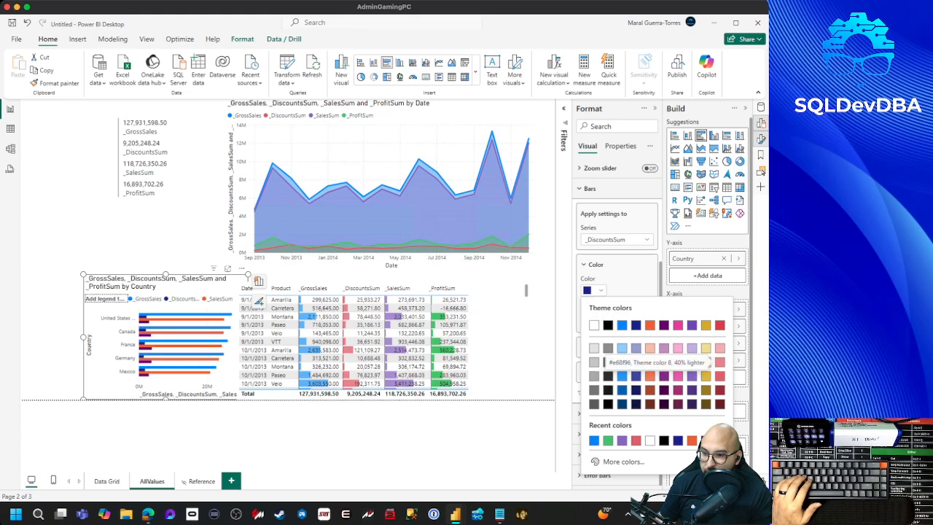
left_click(635, 440)
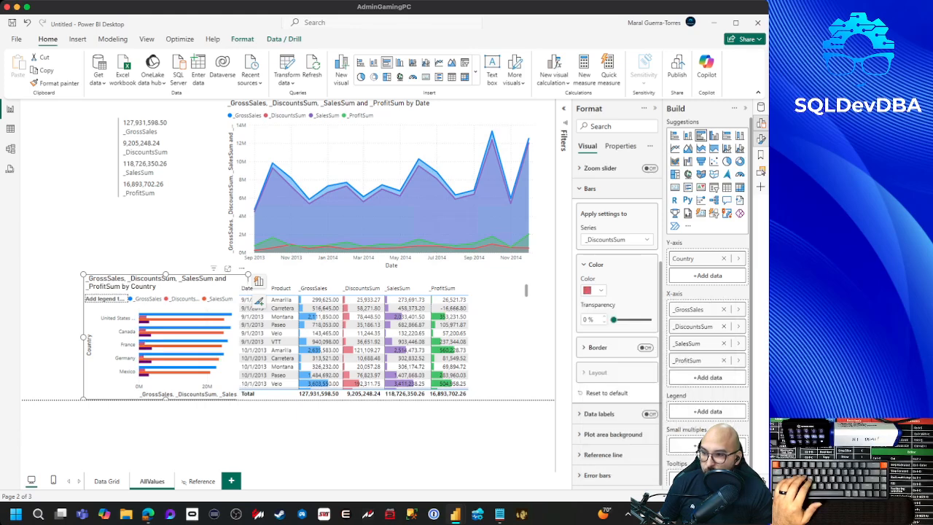
Set the _SalesSum bars in the by-Country bar chart to the recently used purple.
left_click(616, 239)
left_click(612, 289)
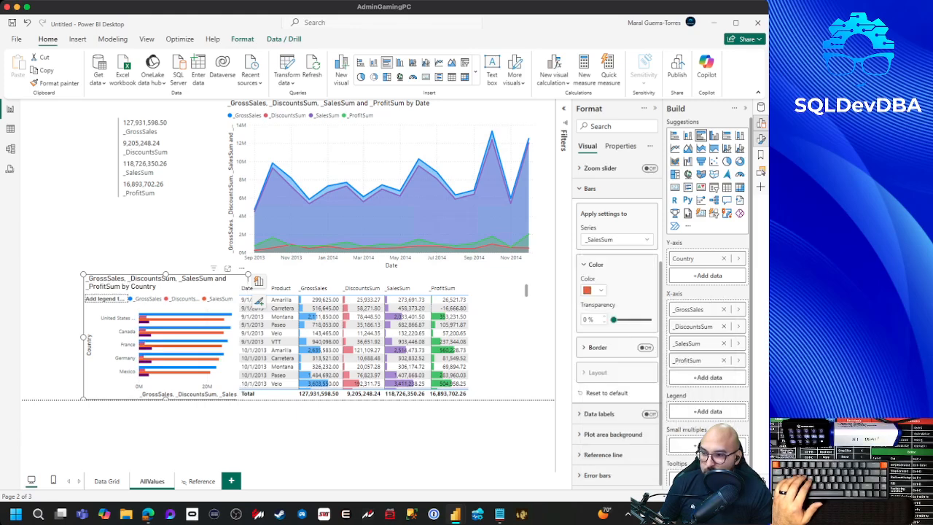
left_click(592, 290)
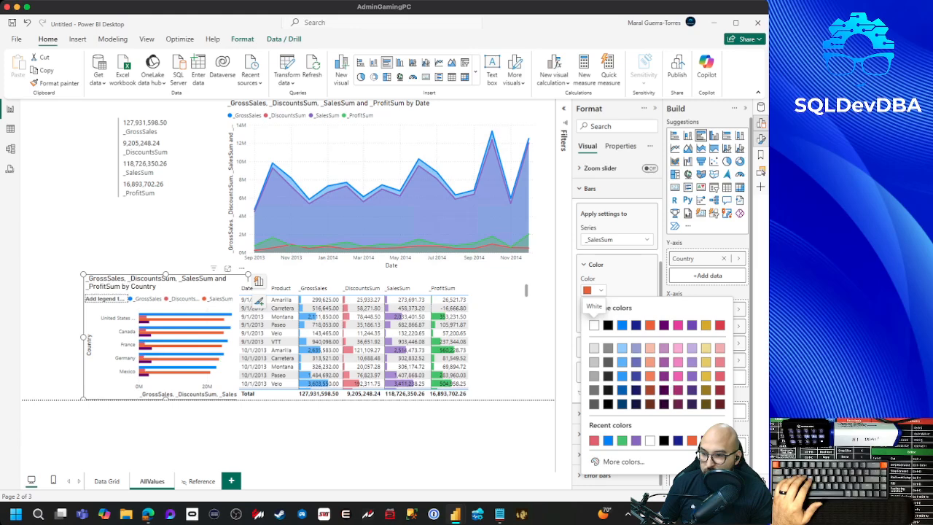
left_click(635, 440)
left_click(591, 290)
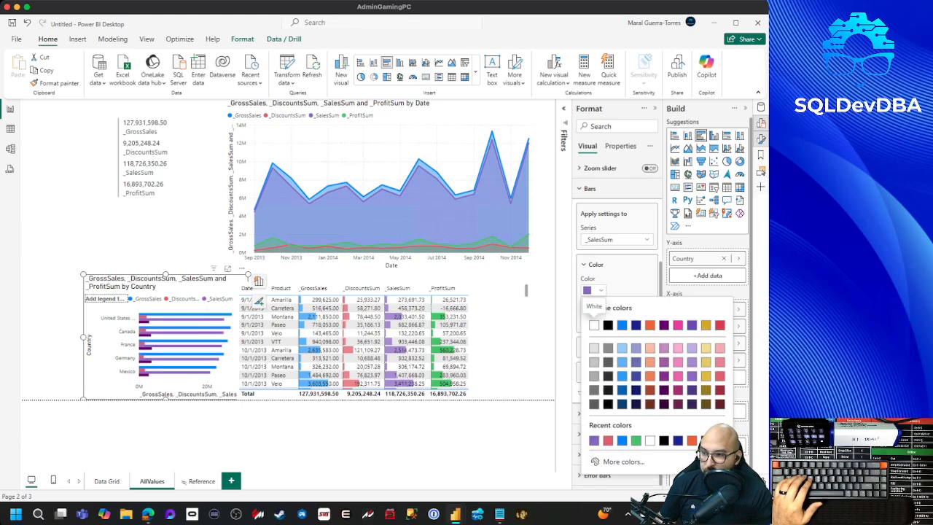
Set the by-Country chart's _ProfitSum bars to the recently used green and move the chart left, clear of the table.
left_click(617, 240)
left_click(599, 299)
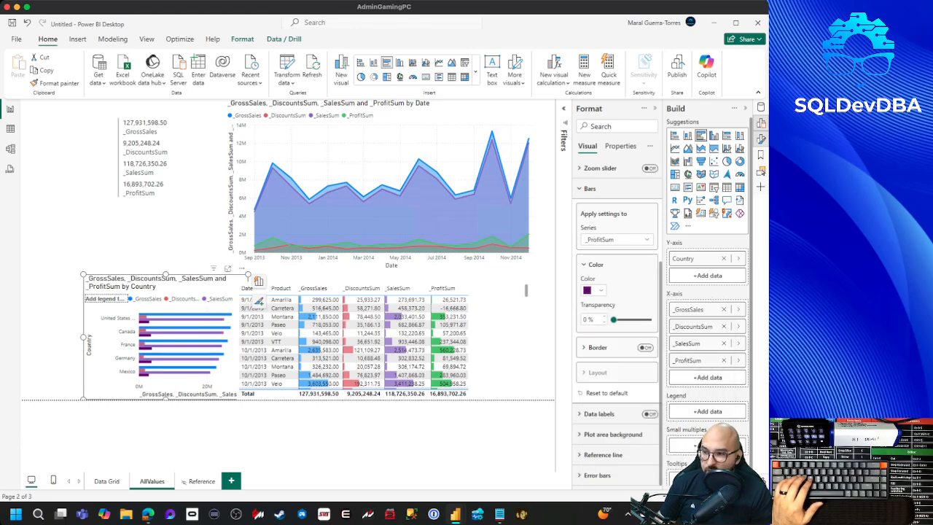
left_click(592, 290)
left_click(635, 440)
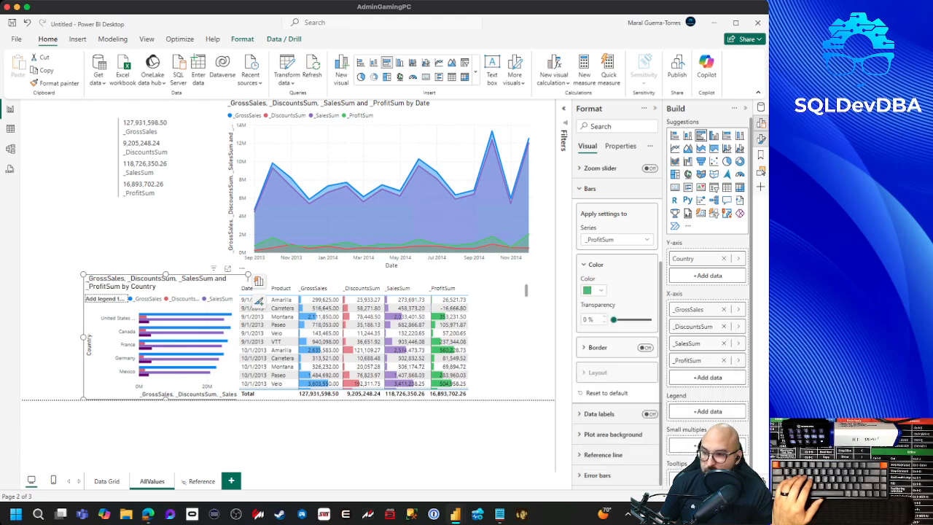
left_click(592, 290)
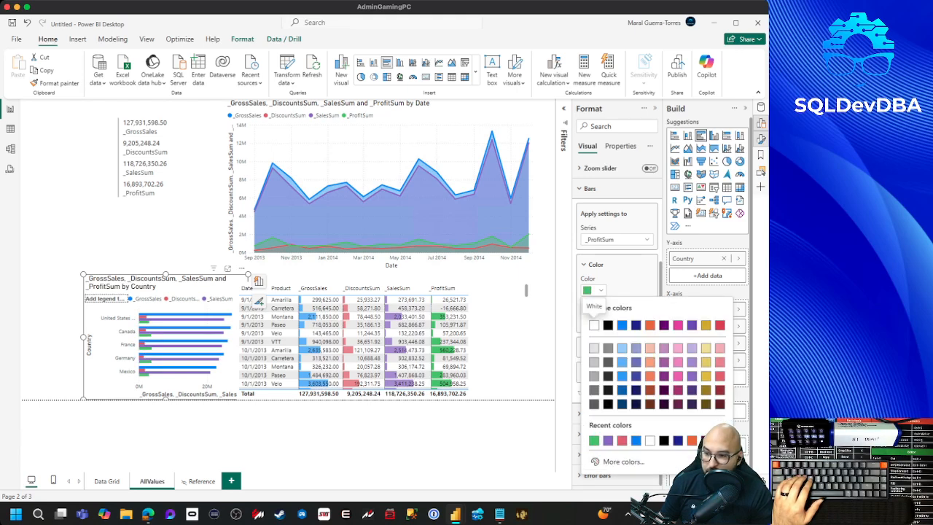
left_click(594, 440)
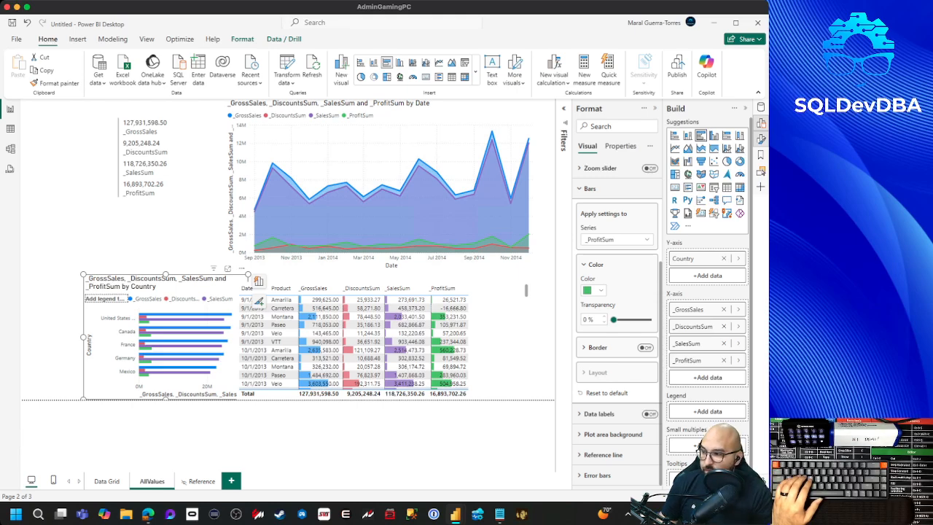
left_click_drag(175, 284, 138, 284)
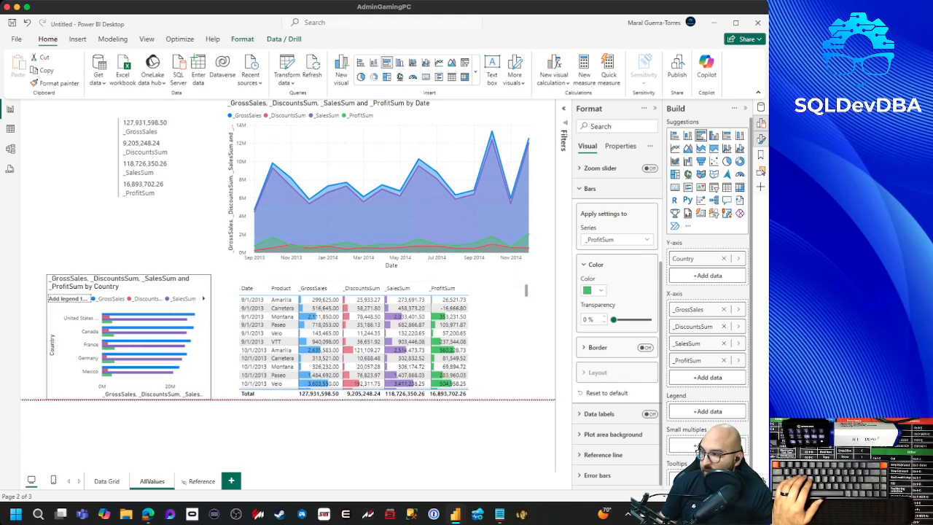
left_click(150, 202)
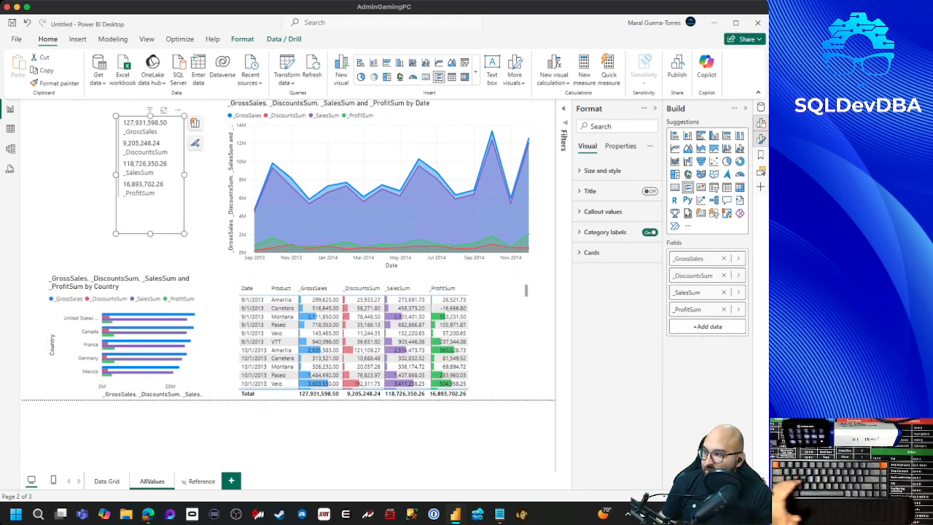
left_click(603, 212)
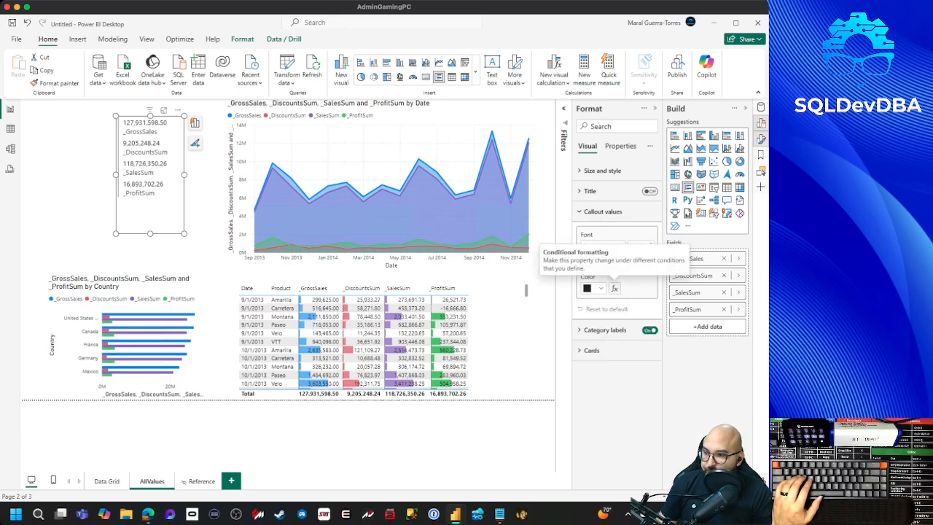
left_click(614, 287)
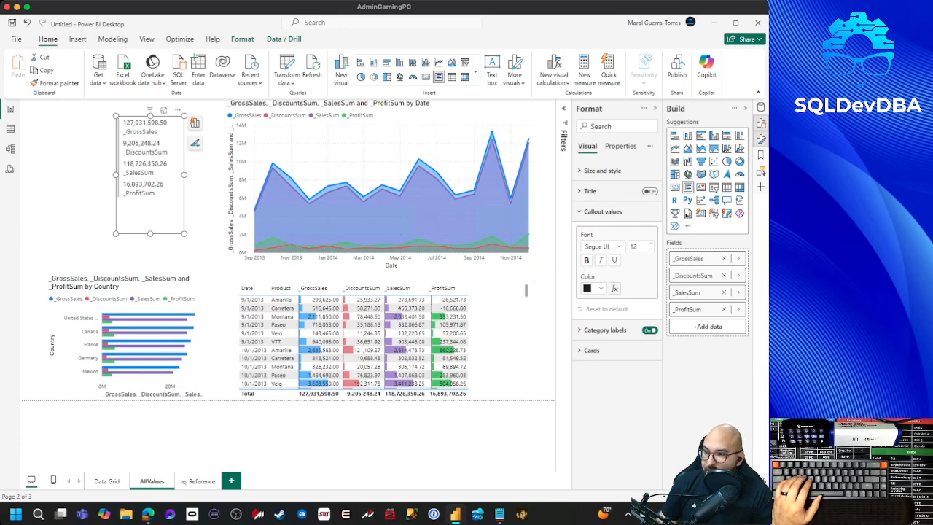
left_click(231, 153)
left_click(219, 184)
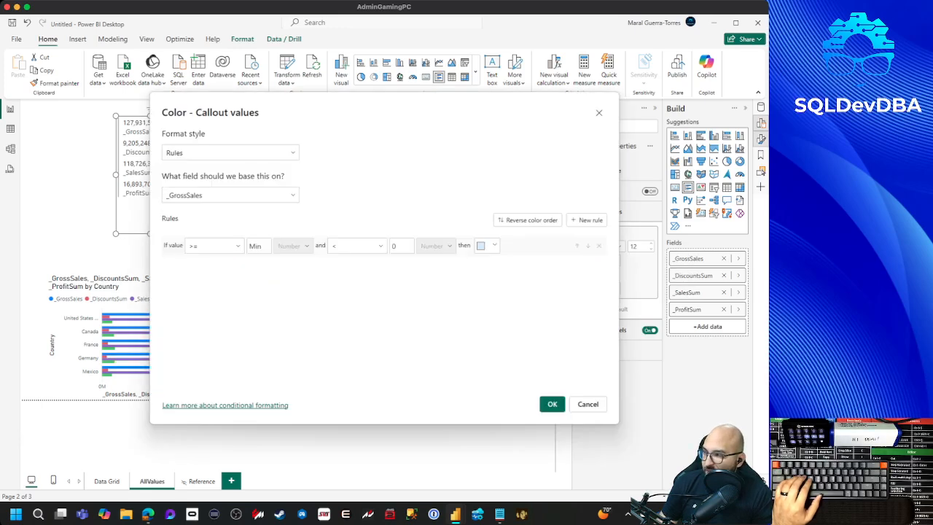
left_click(230, 195)
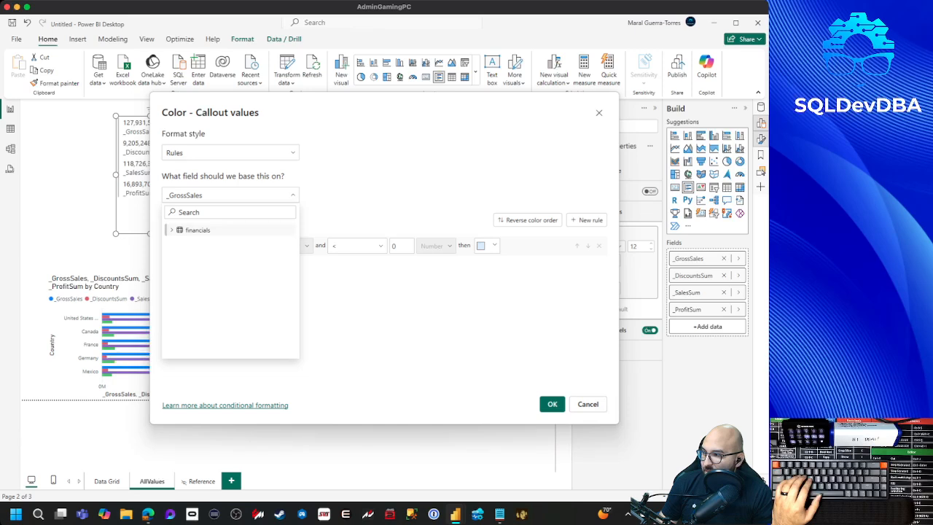
left_click(198, 229)
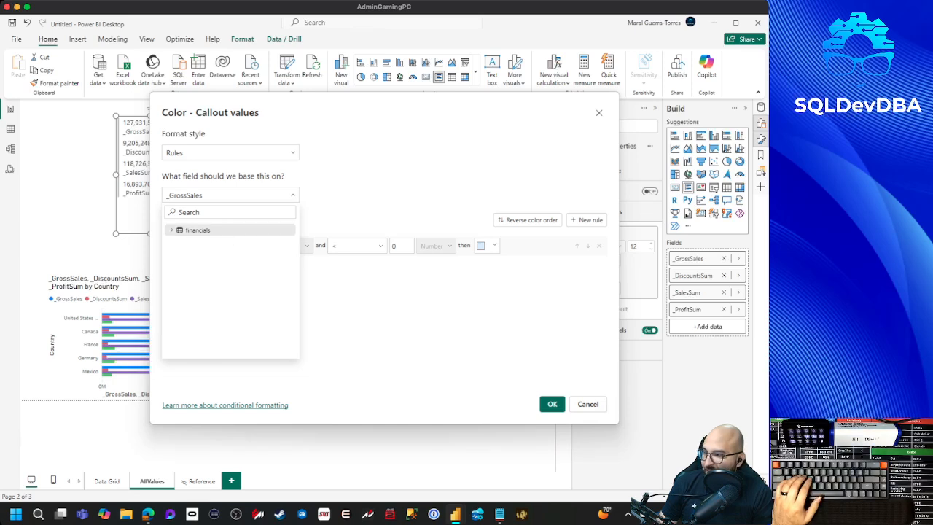
left_click(230, 195)
key("Escape")
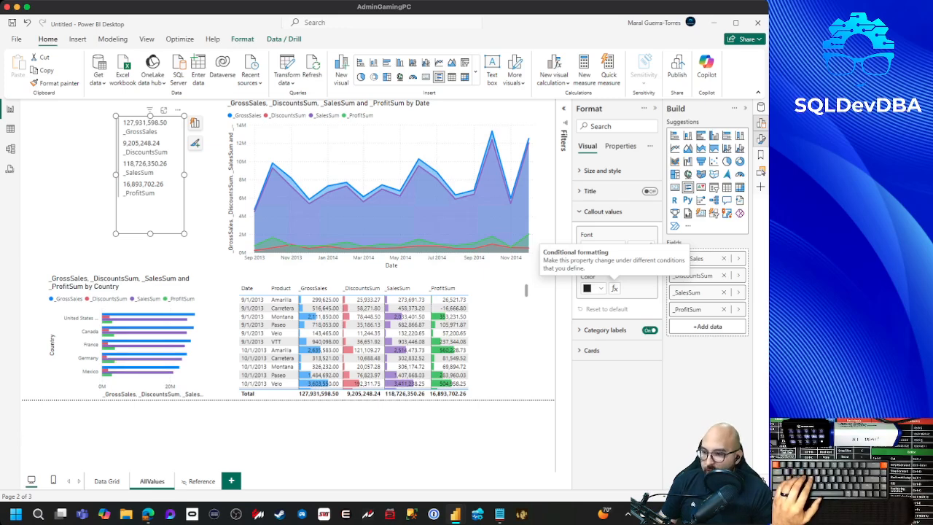
left_click(602, 211)
left_click(592, 252)
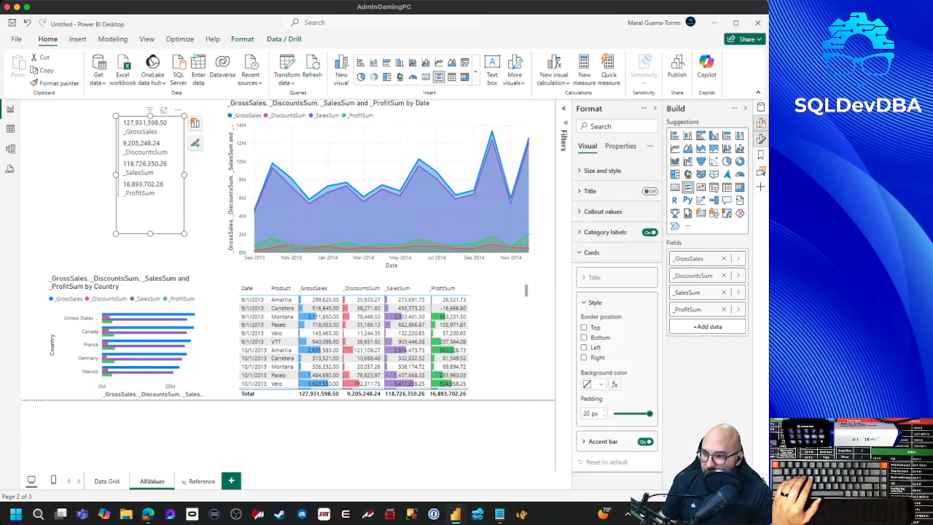
left_click(592, 252)
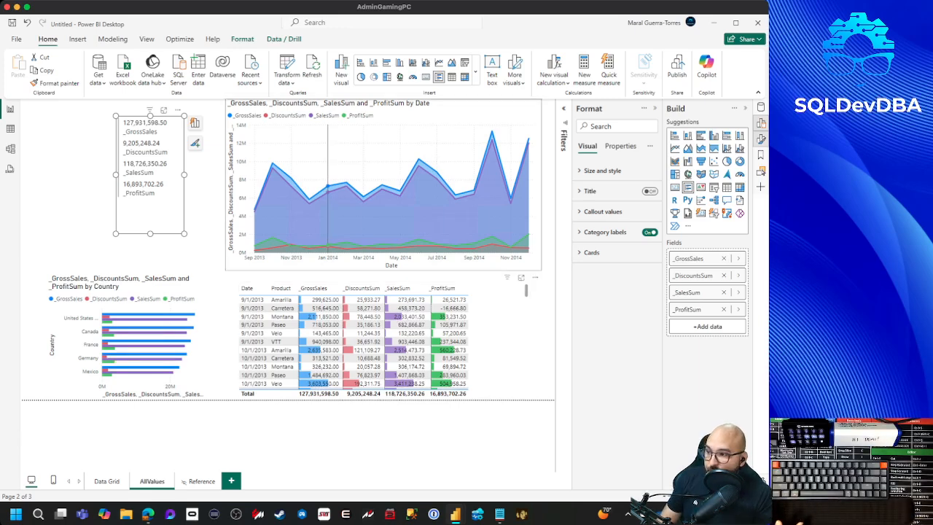
mouse_move(399, 193)
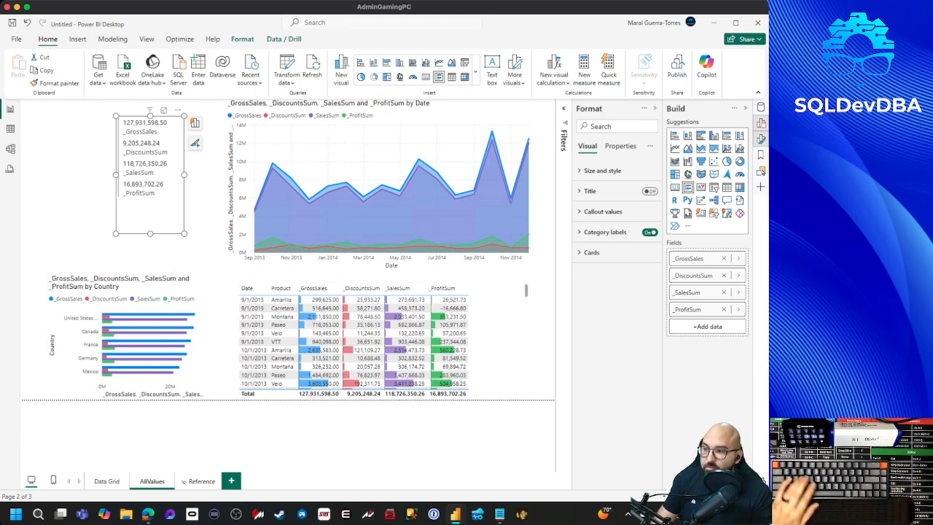
Duplicate the AllValues report page.
left_click(350, 437)
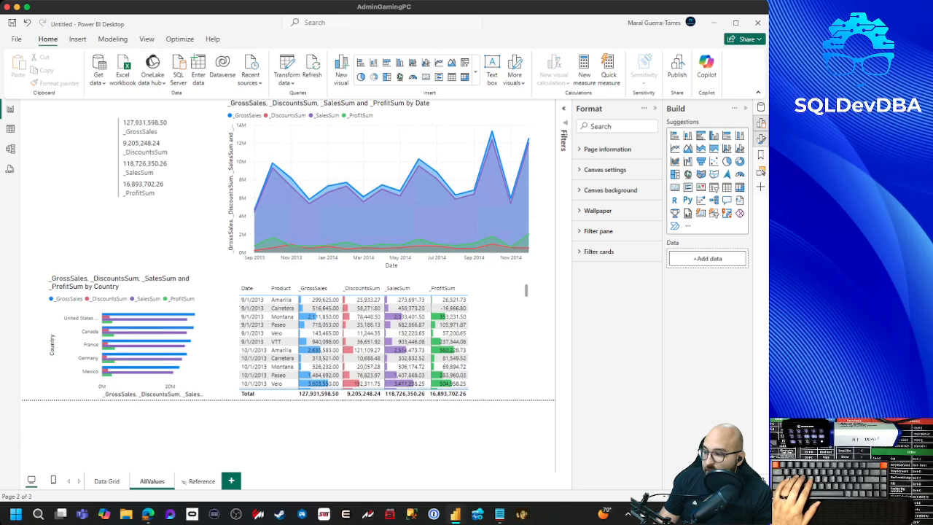
right_click(152, 481)
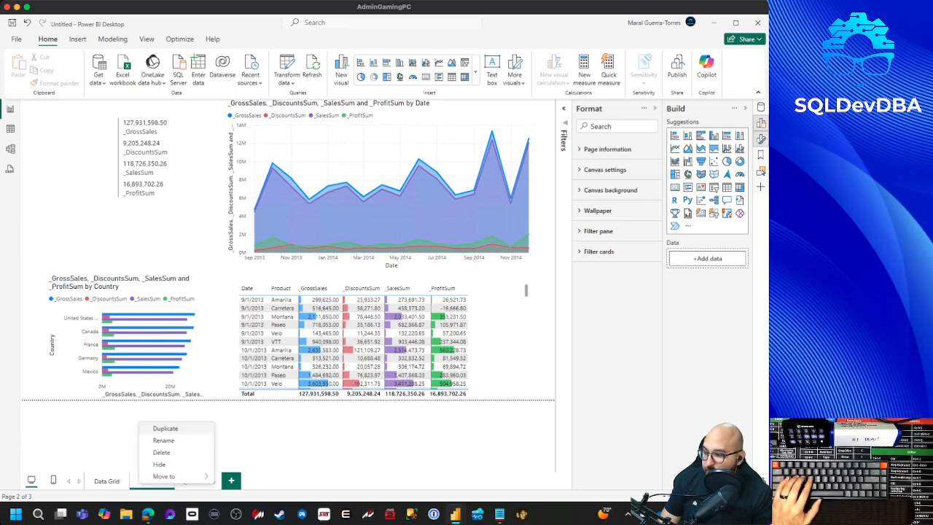
left_click(165, 429)
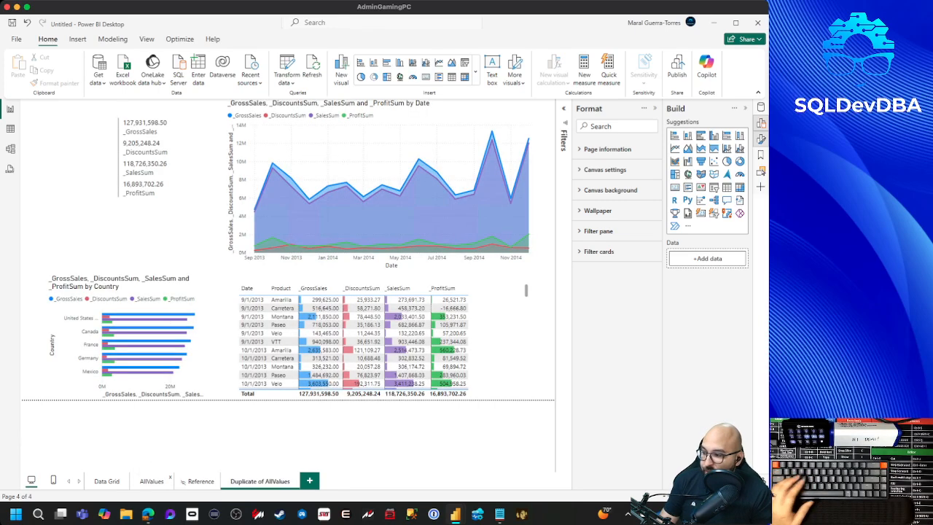
Rename the duplicated AllValues page as FieldParams.
double_click(260, 481)
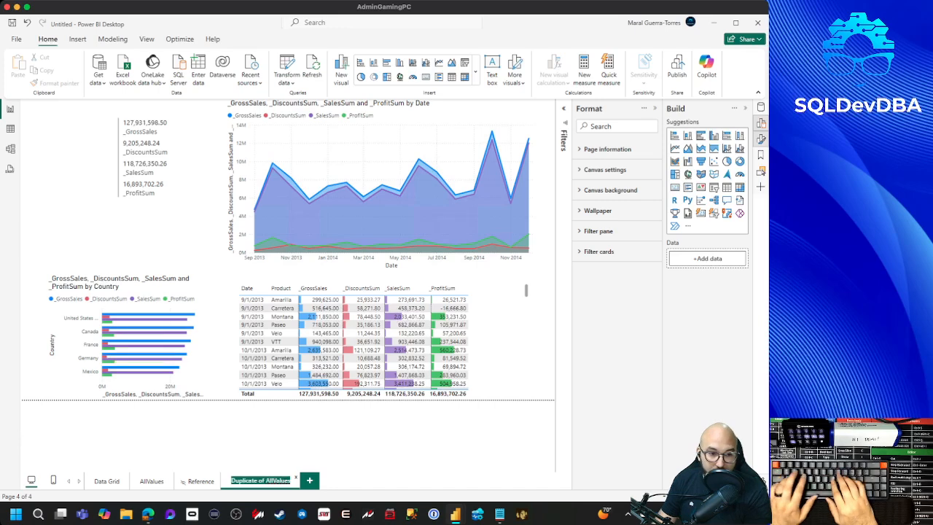
type("Field")
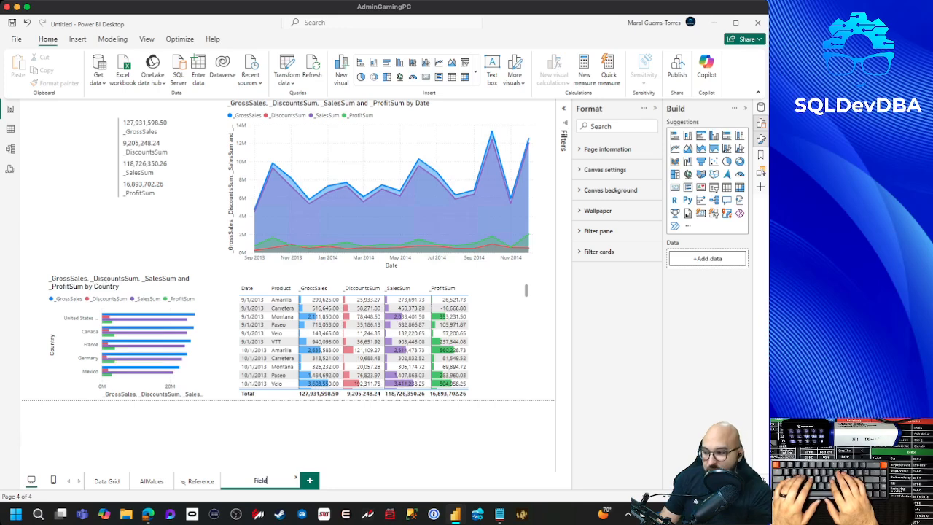
type("Params")
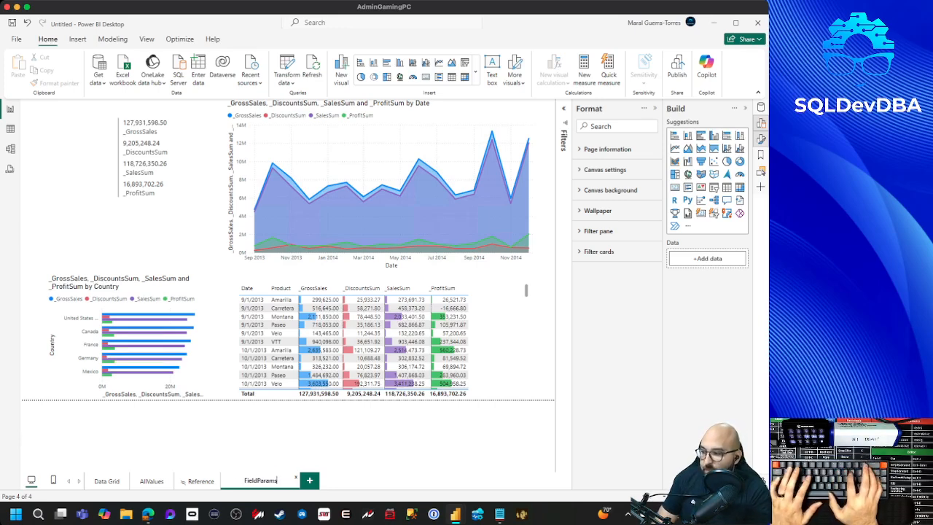
key("Return")
left_click(112, 38)
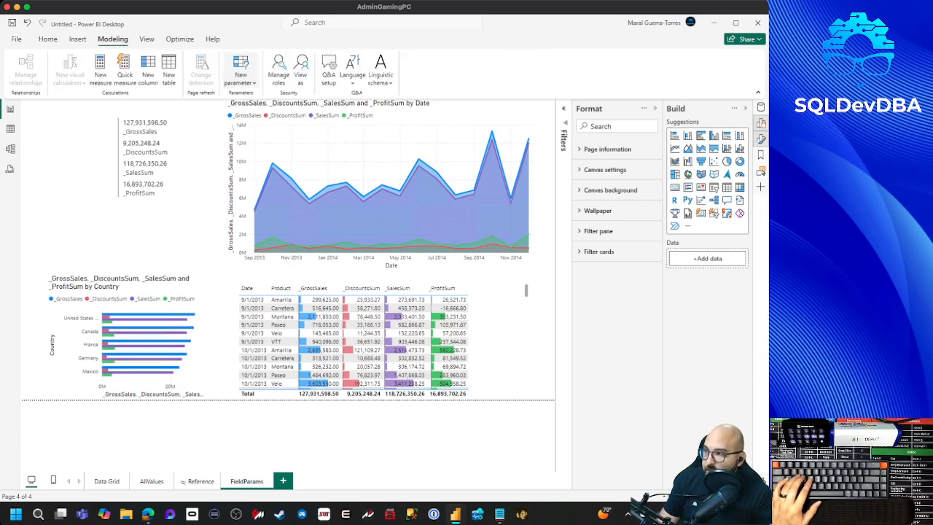
left_click(241, 76)
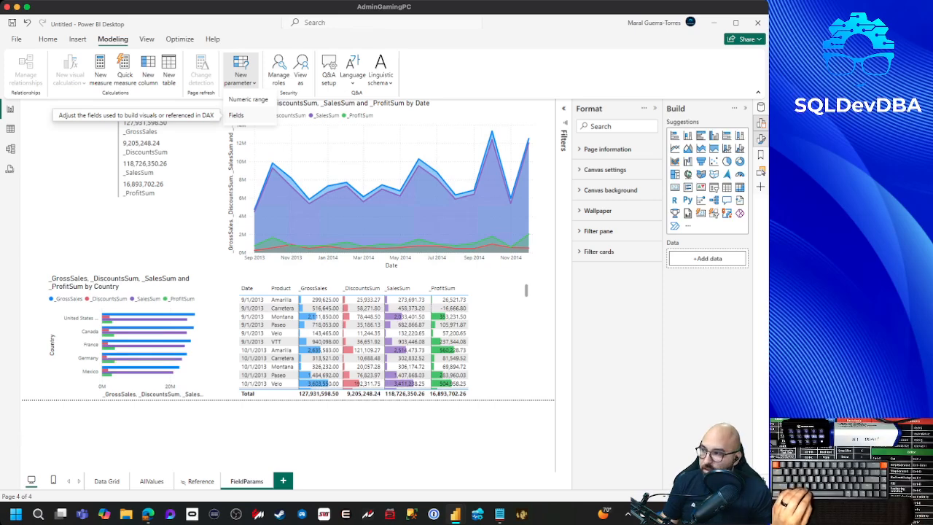
left_click(236, 115)
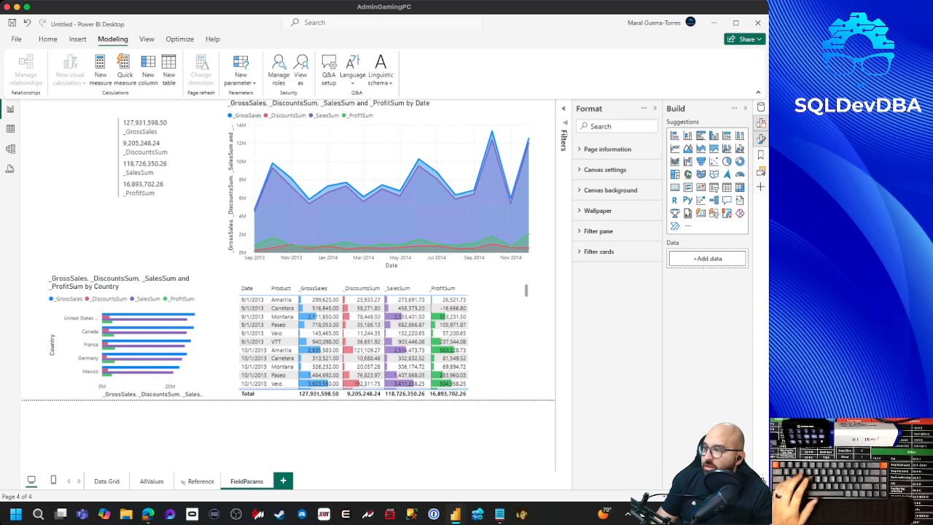
Move the card with the four measure totals slightly right, closer to the by-Date area chart, and deselect it.
left_click_drag(150, 174, 177, 174)
left_click(88, 197)
left_click(241, 73)
left_click(248, 114)
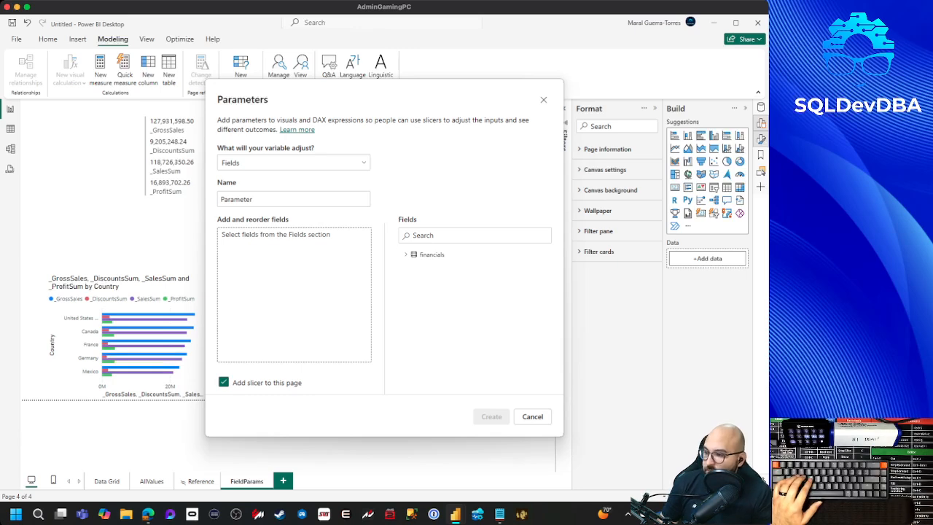
left_click(532, 416)
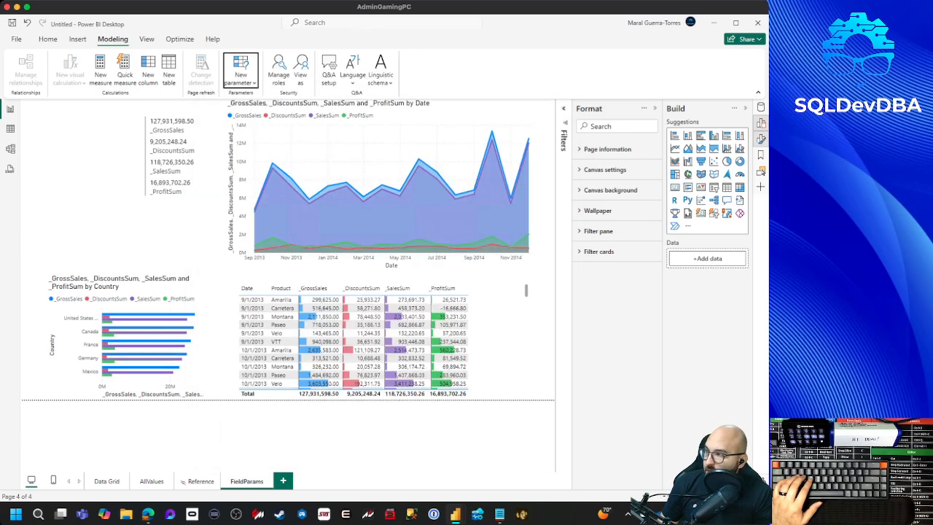
Start a new fields parameter and name it pSwitchValues.
left_click(241, 73)
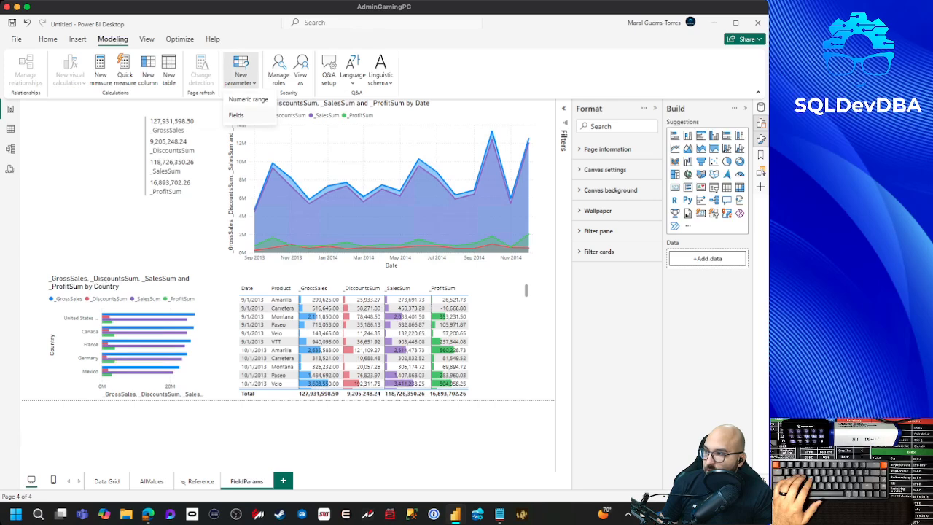
left_click(236, 115)
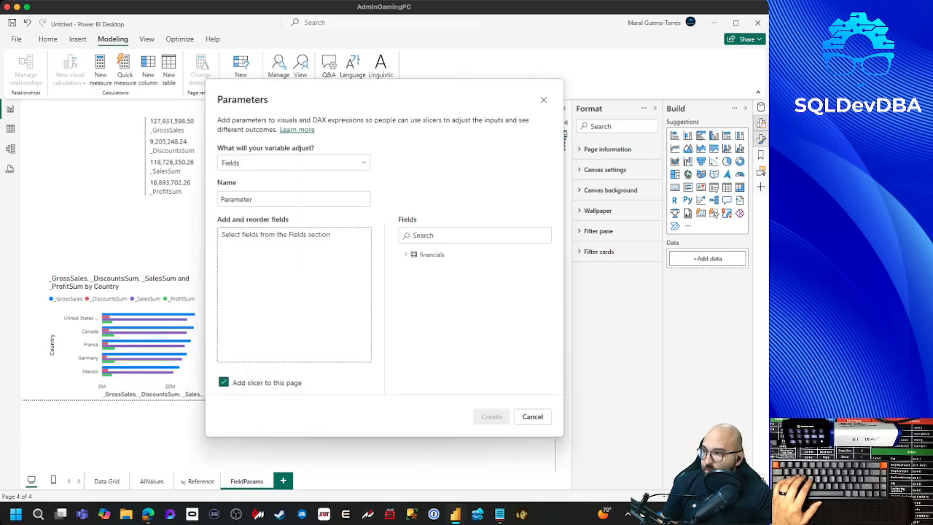
double_click(277, 199)
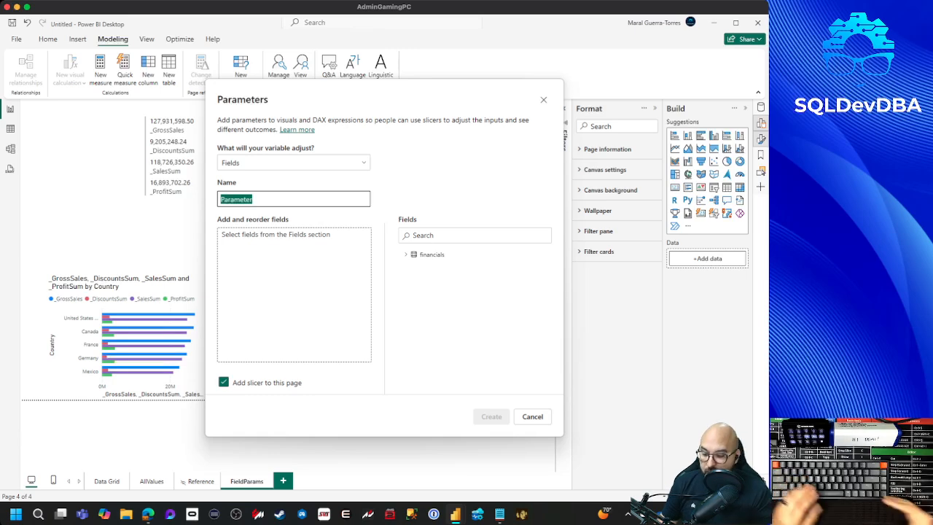
type("P")
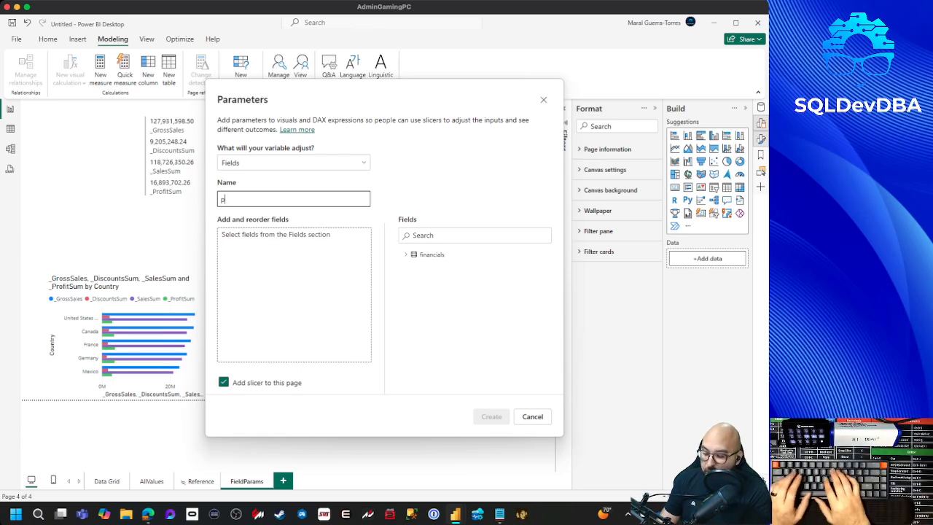
type("Swit")
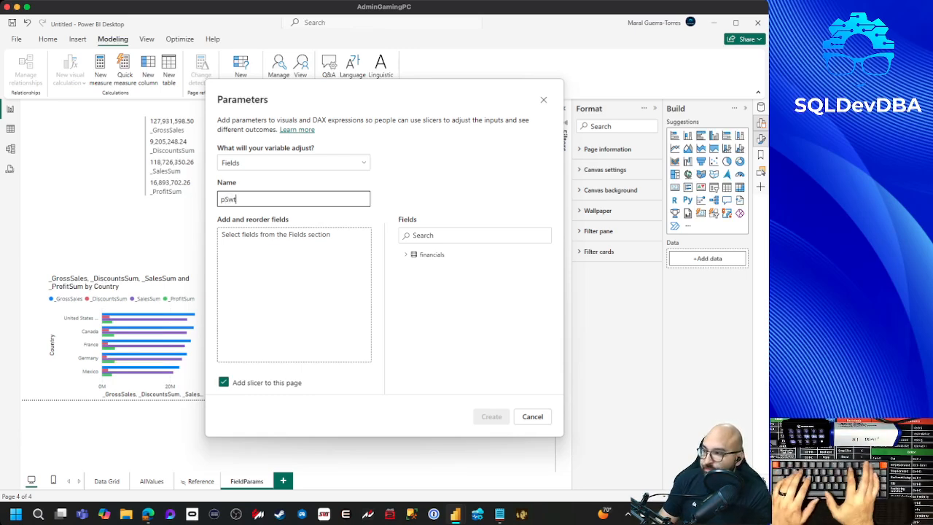
type("chValues")
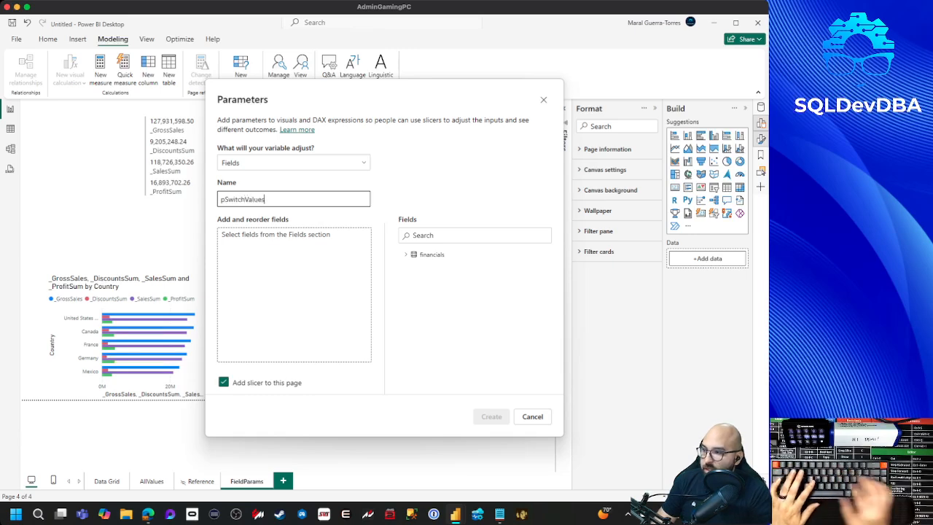
key("Tab")
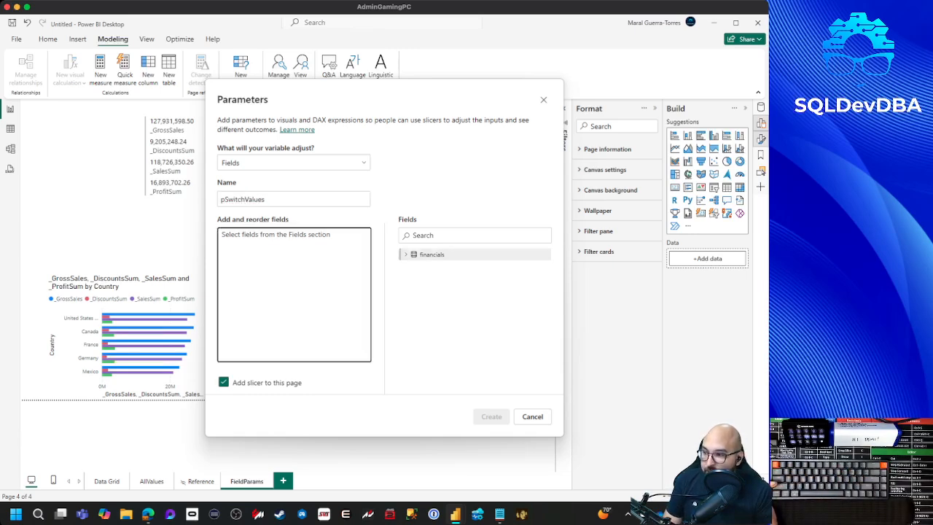
Add the financials measures _DiscountsSum, _GrossSales, _ProfitSum and _SalesSum to the parameter and create it with a slicer on the page.
left_click(430, 254)
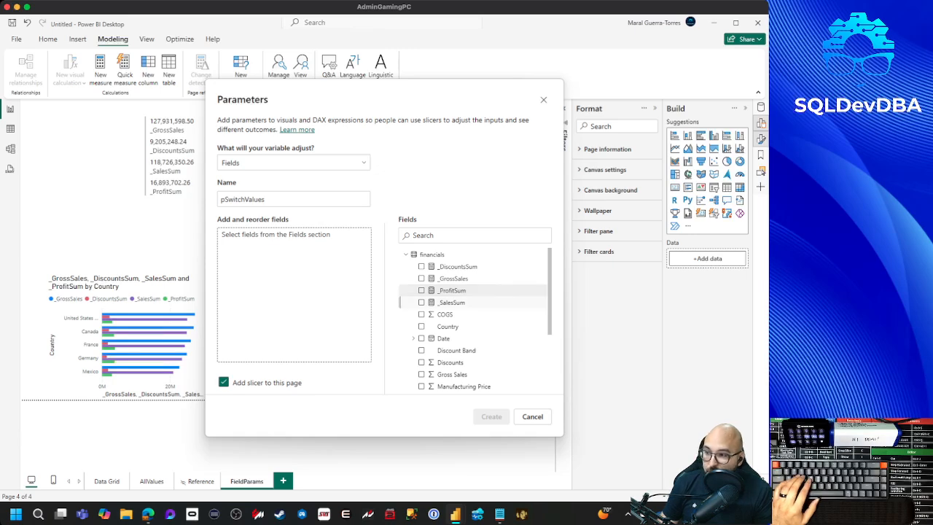
left_click(421, 266)
left_click(421, 277)
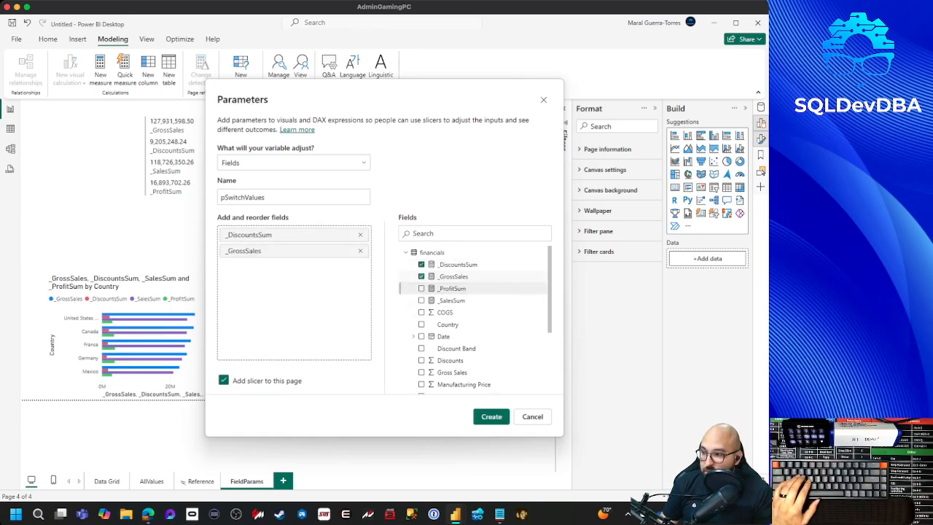
left_click(421, 288)
left_click(421, 300)
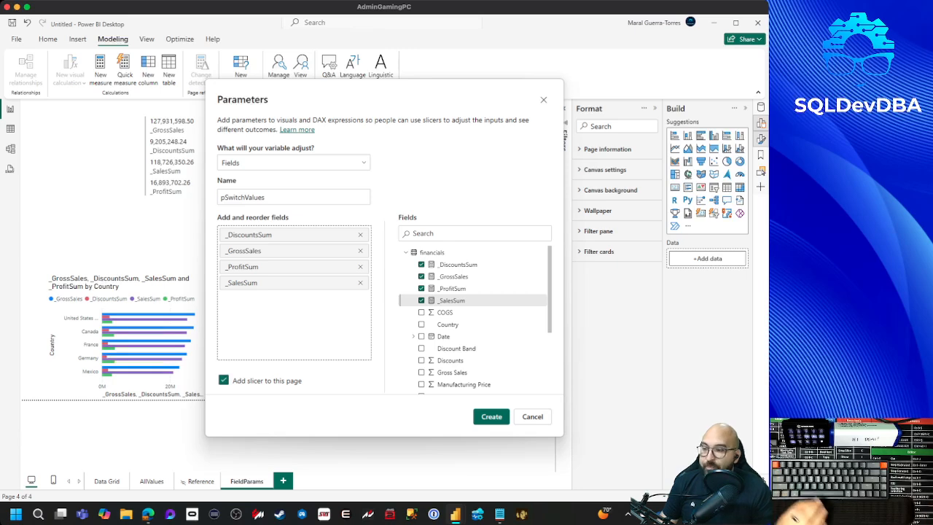
left_click(491, 417)
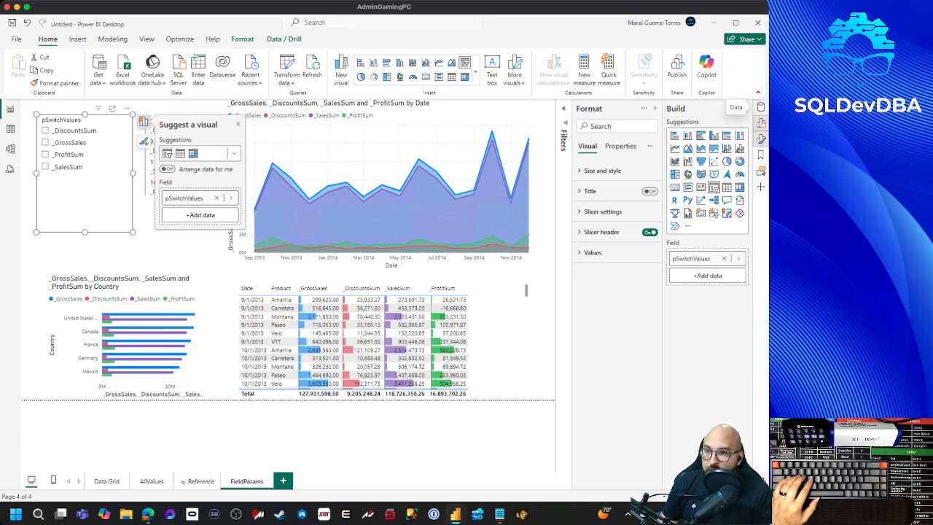
In the model view, align the pSwitchValues table beside financials and make it slightly taller, then return to the report view.
left_click(760, 108)
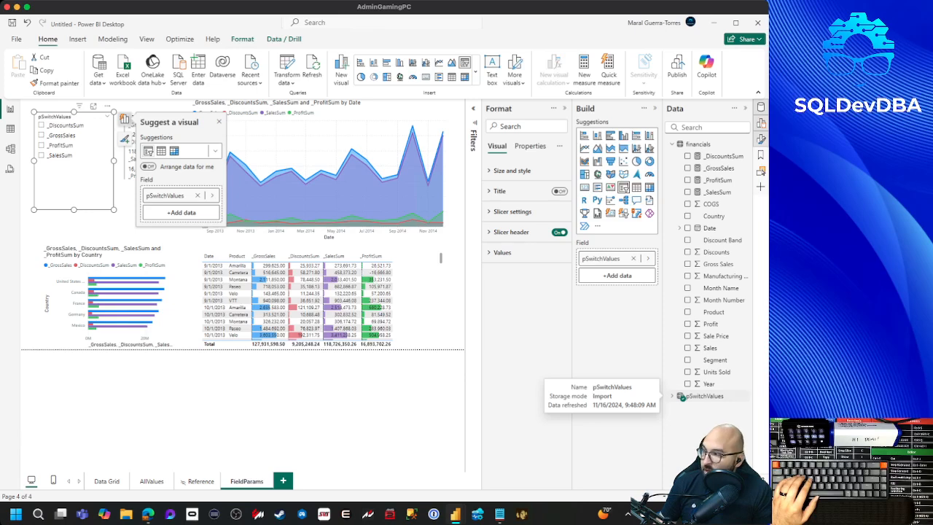
left_click(10, 148)
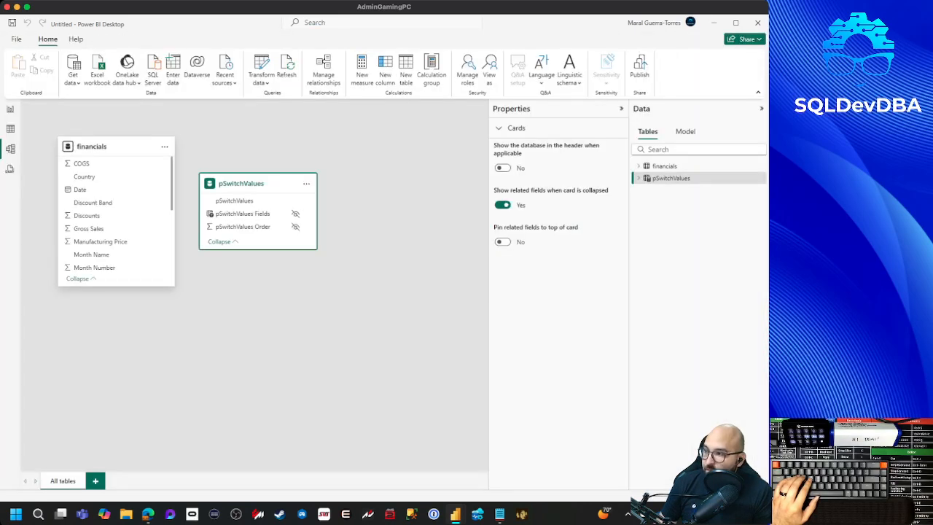
left_click_drag(256, 183, 277, 147)
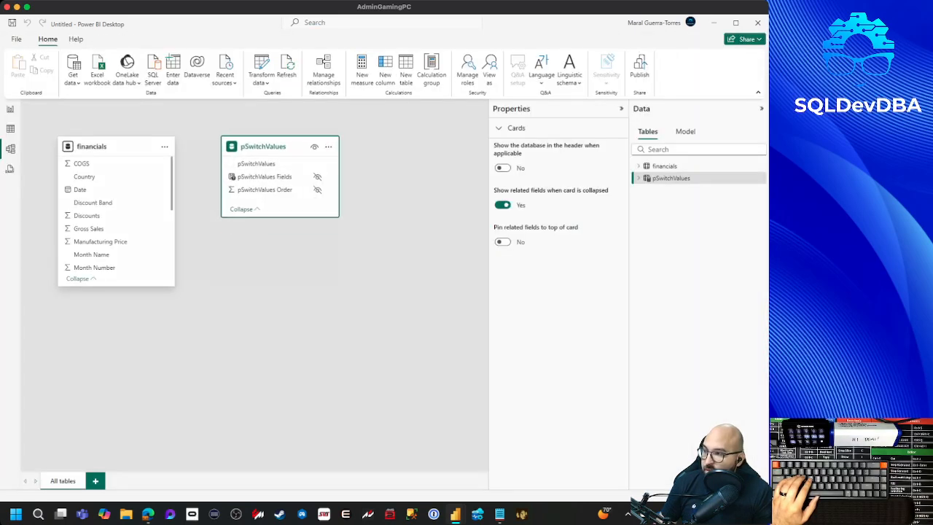
left_click_drag(280, 218, 280, 233)
left_click(285, 284)
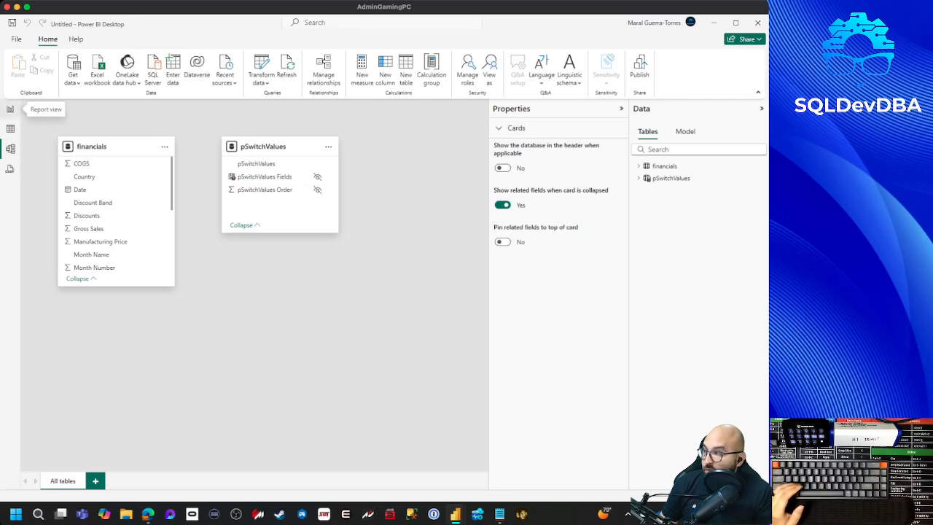
left_click(10, 109)
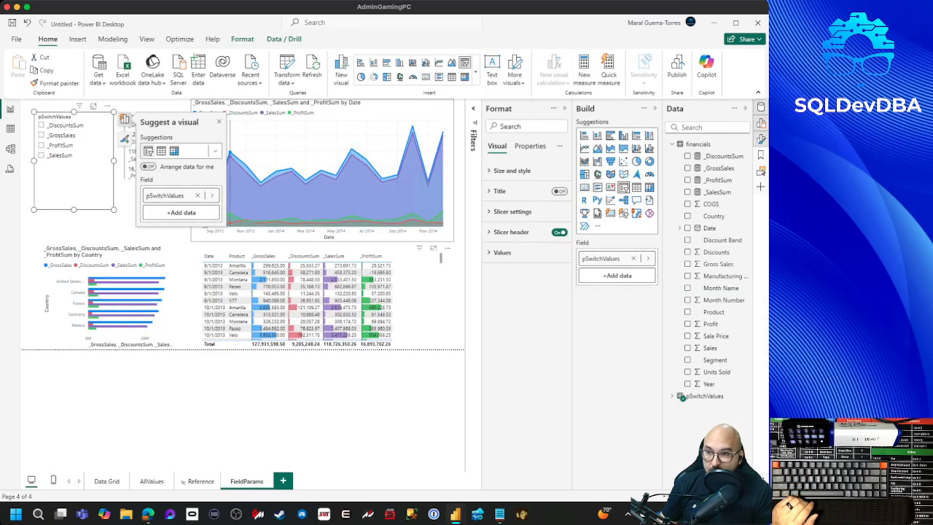
Open the DAX definition of the pSwitchValues field and examine each entry's display name, NAMEOF reference and order number.
mouse_move(235, 190)
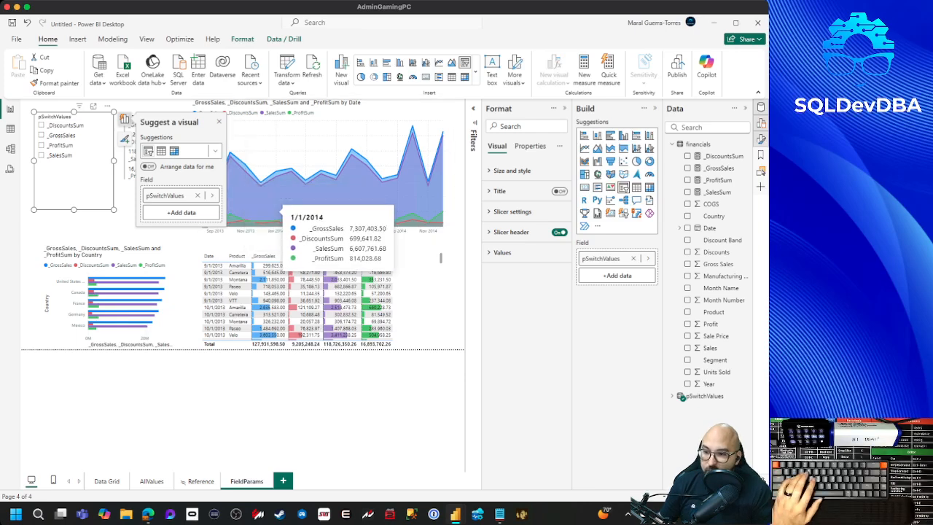
left_click(681, 397)
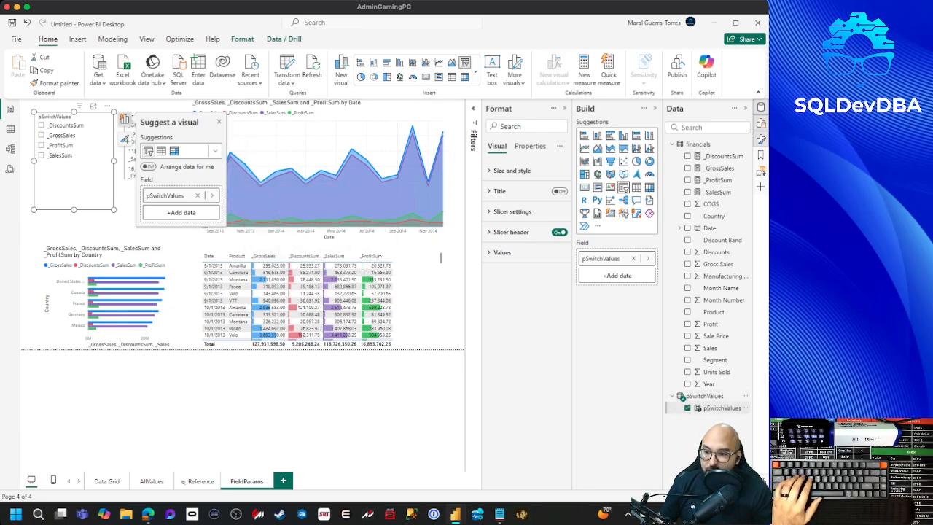
left_click(721, 408)
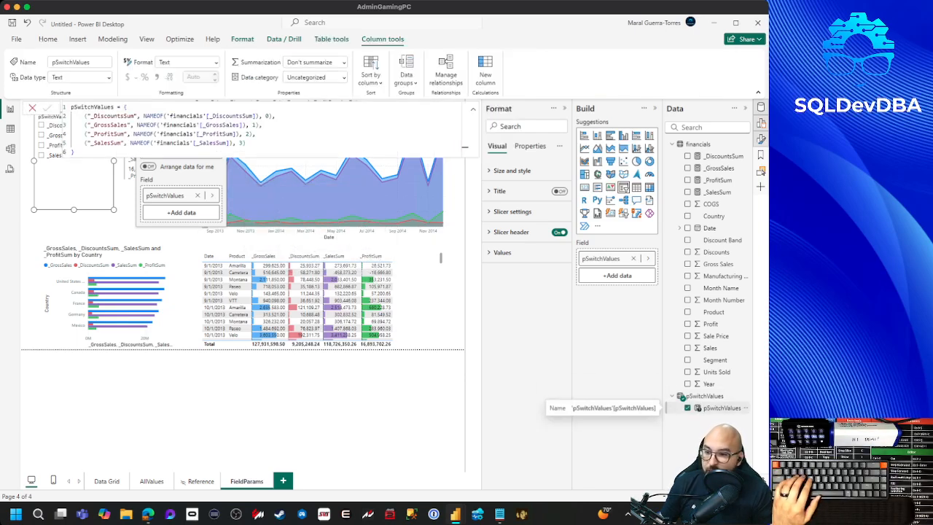
left_click_drag(249, 143, 71, 116)
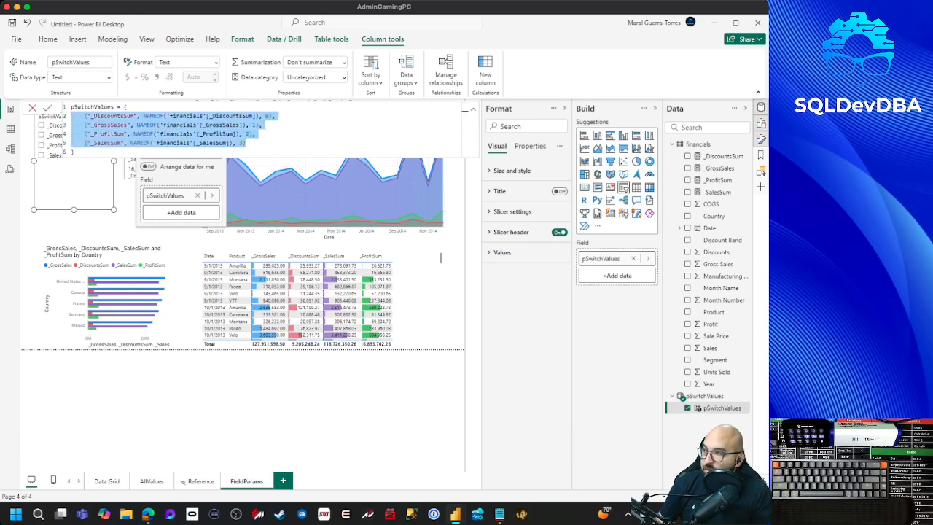
double_click(130, 116)
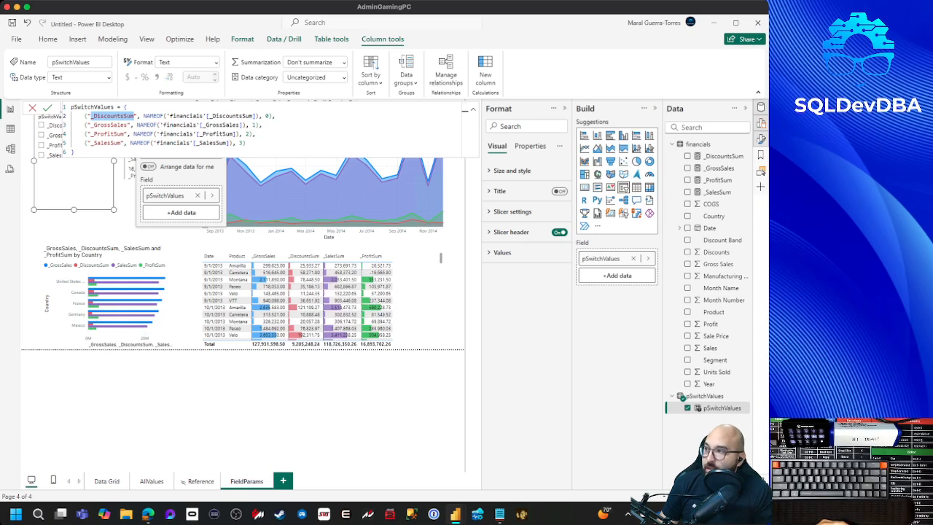
left_click_drag(142, 116, 261, 115)
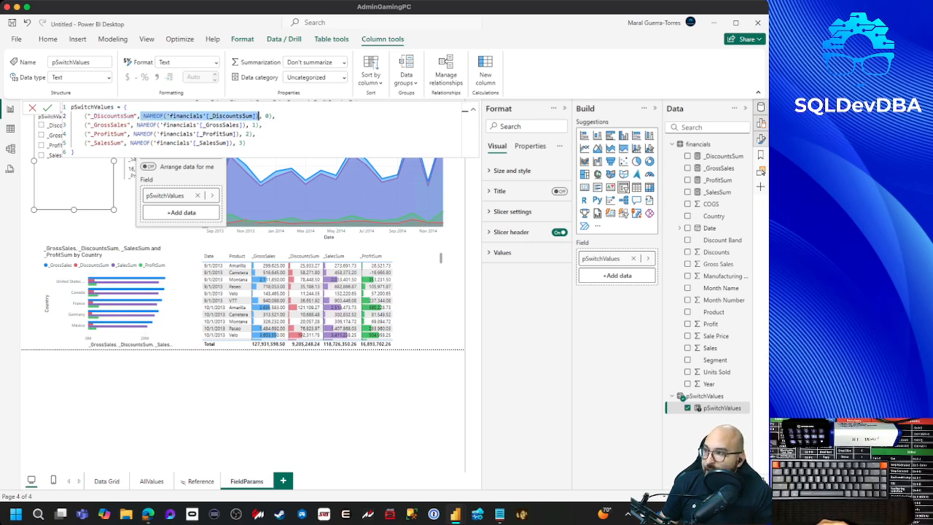
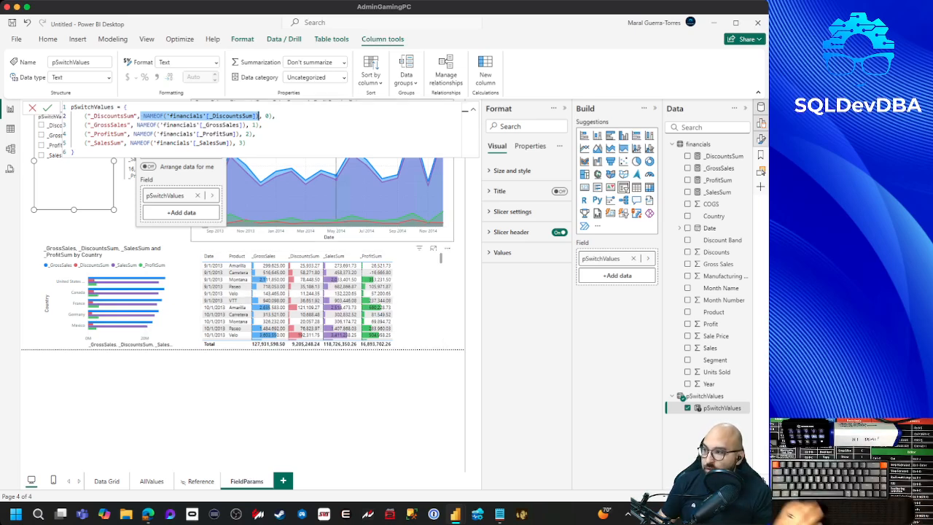
Move the _GrossSales line above the _DiscountsSum line in the pSwitchValues definition.
left_click(257, 134)
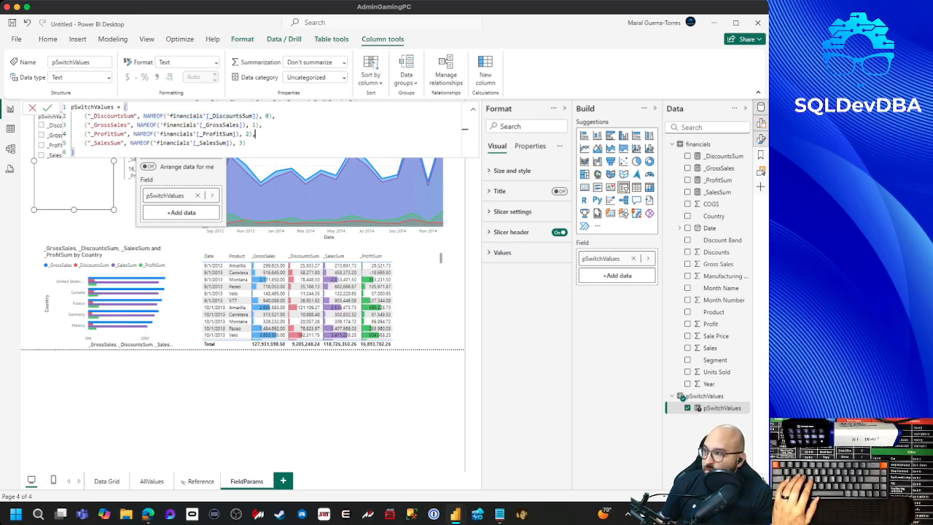
key("Up")
key("shift+Up")
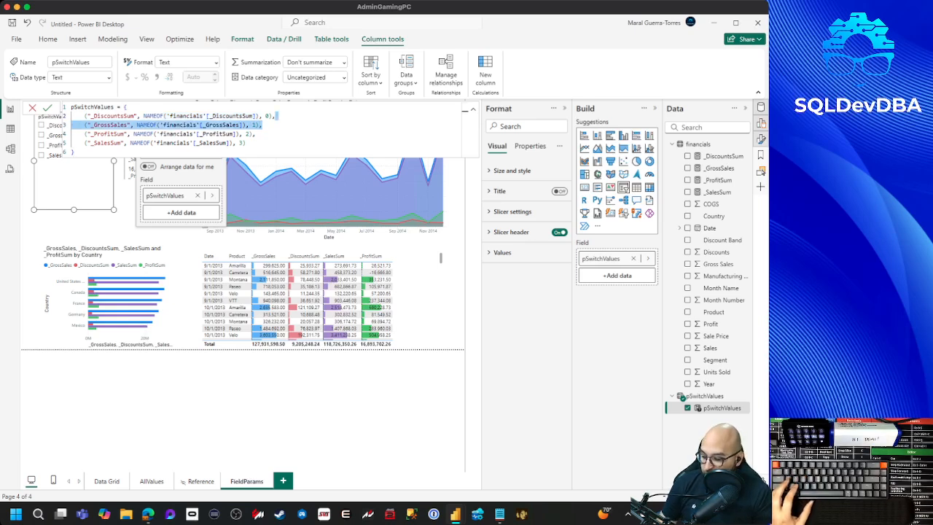
key("Delete")
key("ctrl+z")
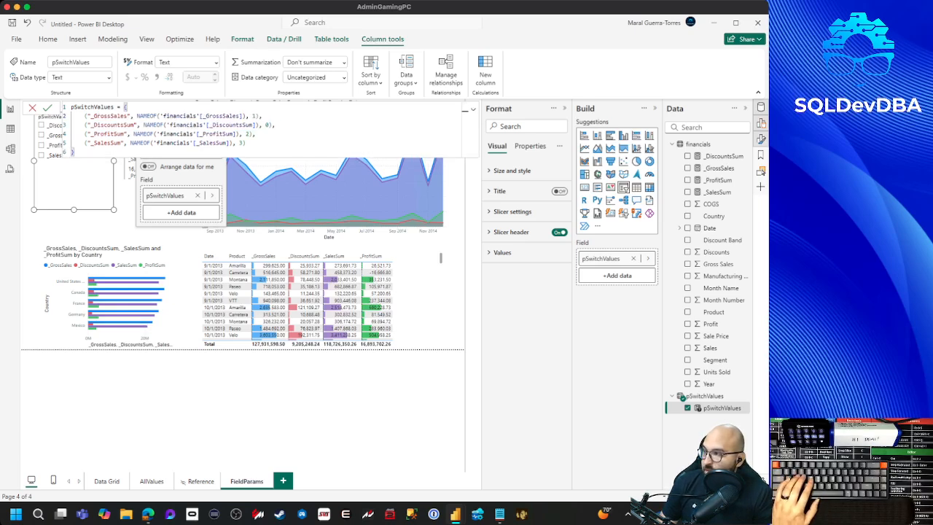
Move the _ProfitSum line below the _SalesSum line in the pSwitchValues definition.
key("shift+Up")
key("ctrl+x")
key("Down")
key("ctrl+v")
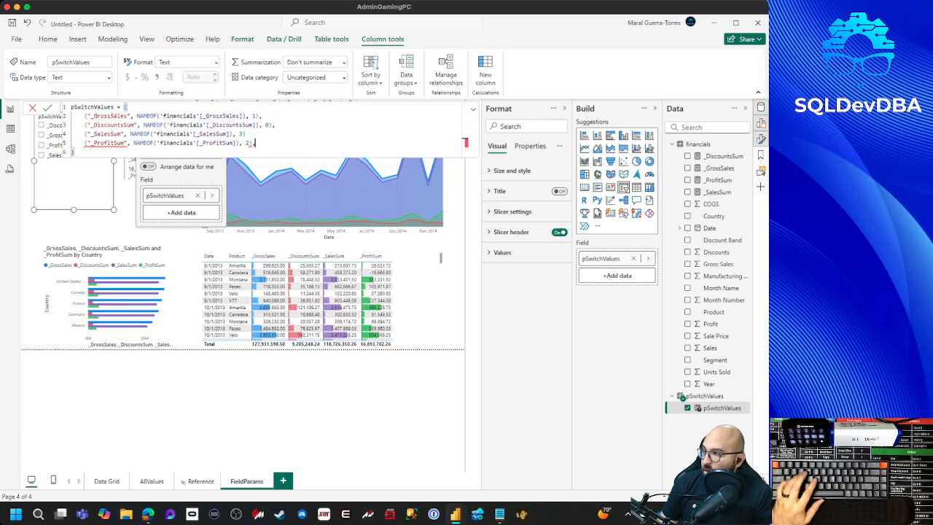
Renumber the pSwitchValues entries in the DAX definition: _GrossSales 0, _DiscountsSum 1, _SalesSum 2 and _ProfitSum 3.
left_click(255, 116)
key("BackSpace")
type("0")
left_click(268, 124)
key("BackSpace")
type("1")
left_click(243, 134)
key("BackSpace")
type("2")
left_click(252, 143)
key("BackSpace")
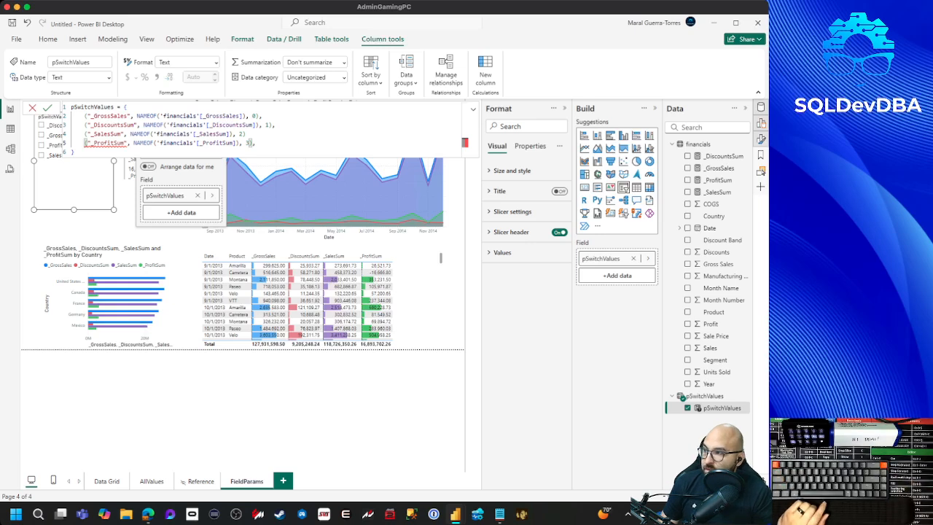
type("3")
Remove the trailing comma after the _ProfitSum entry and add a comma after the _SalesSum entry.
left_click(263, 115)
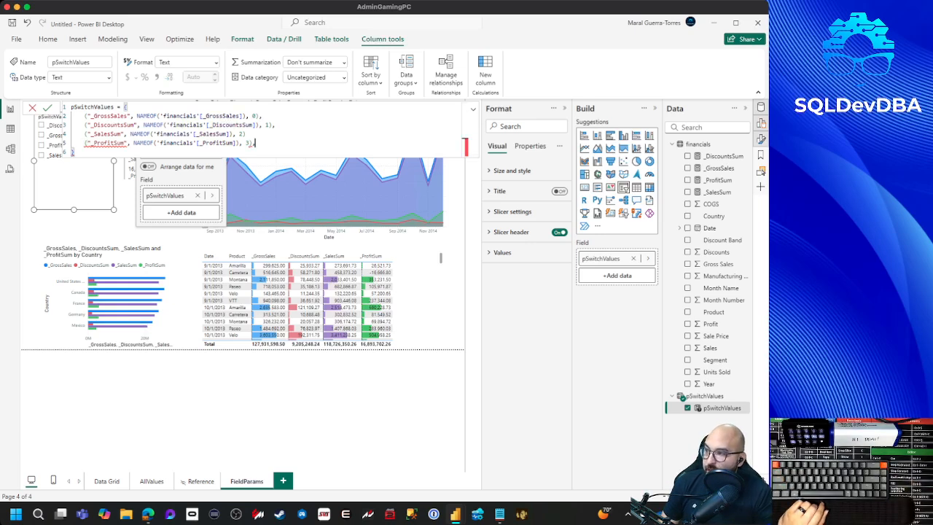
key("BackSpace")
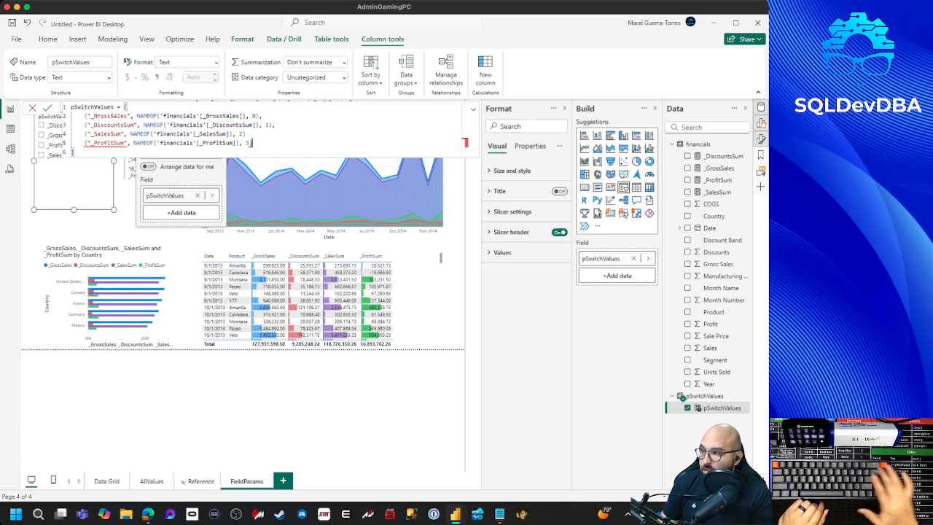
left_click(246, 134)
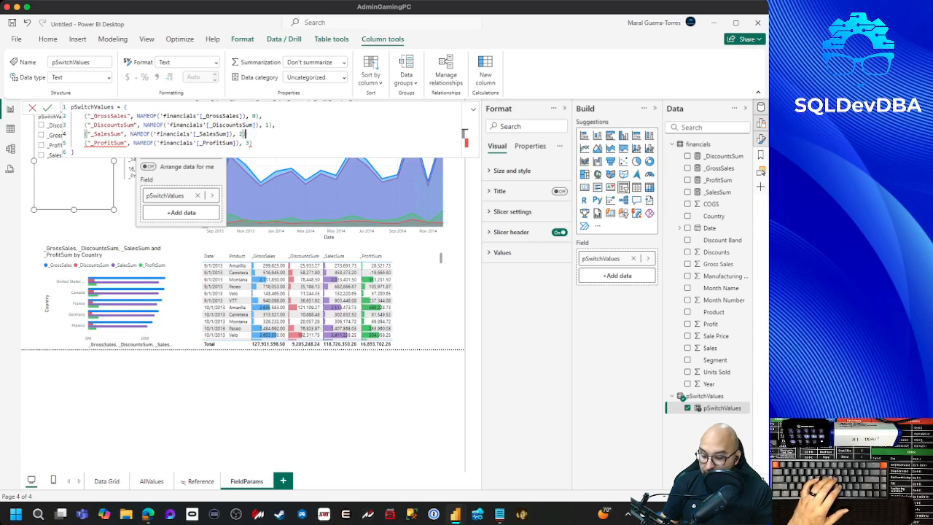
type(",")
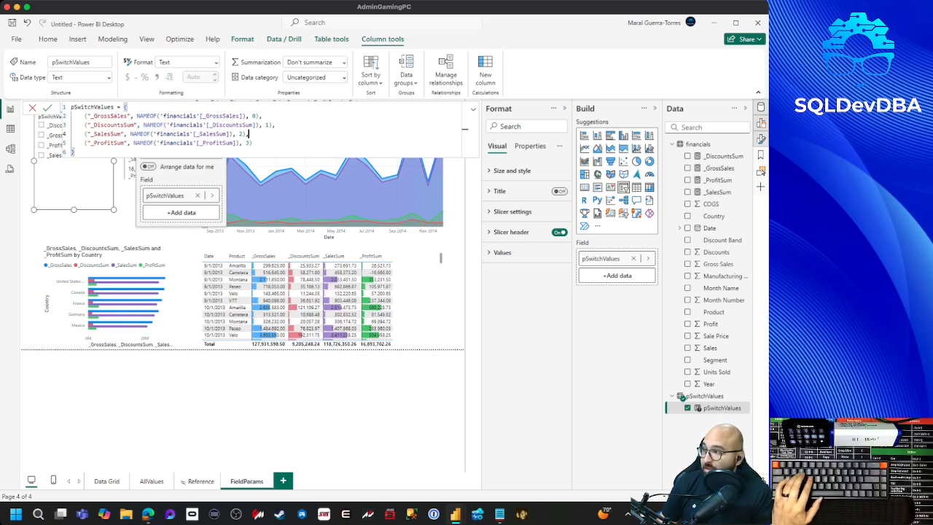
Rename the pSwitchValues display names to "Gross Sales", "Discounts", "Sales" and "Profit", commit the formula and leave the DAX editor.
double_click(111, 115)
type("Gross Sales")
double_click(133, 125)
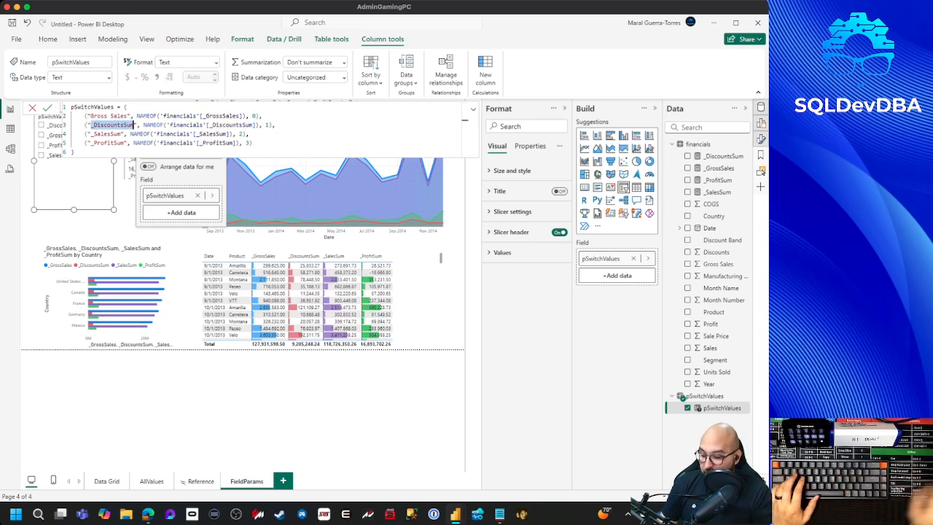
type("Discounts")
double_click(107, 134)
type("Sales")
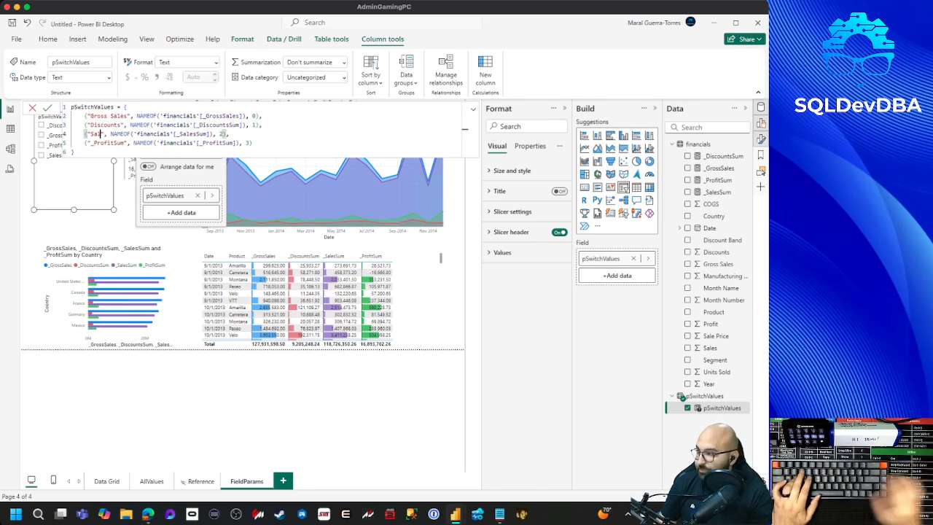
double_click(105, 143)
type("Profit")
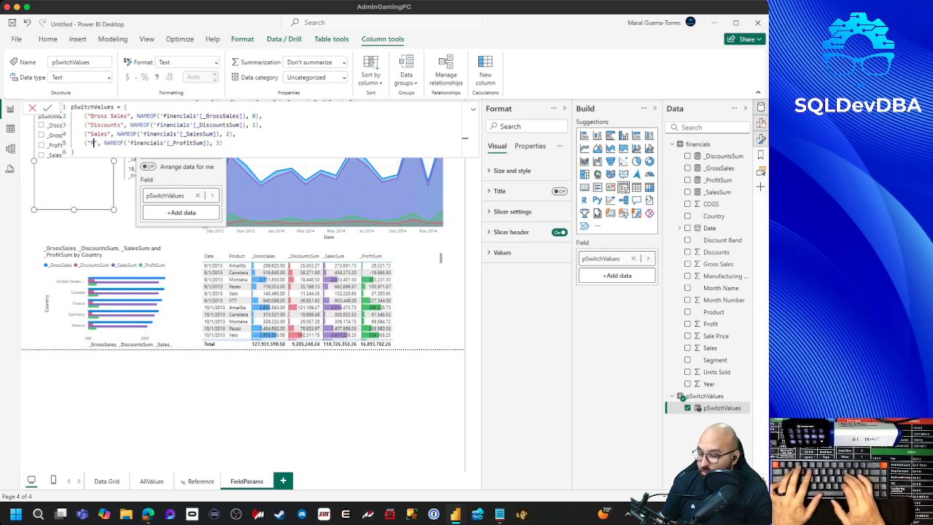
key("Return")
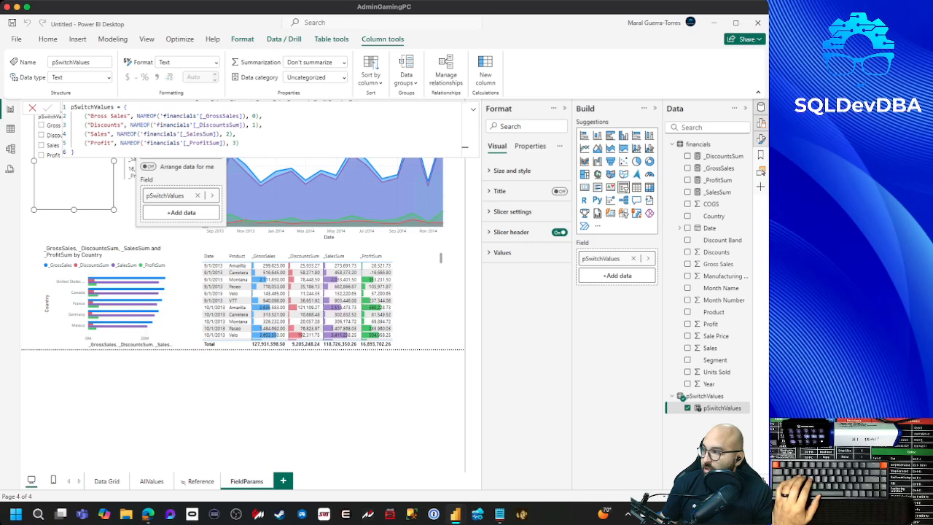
left_click(292, 394)
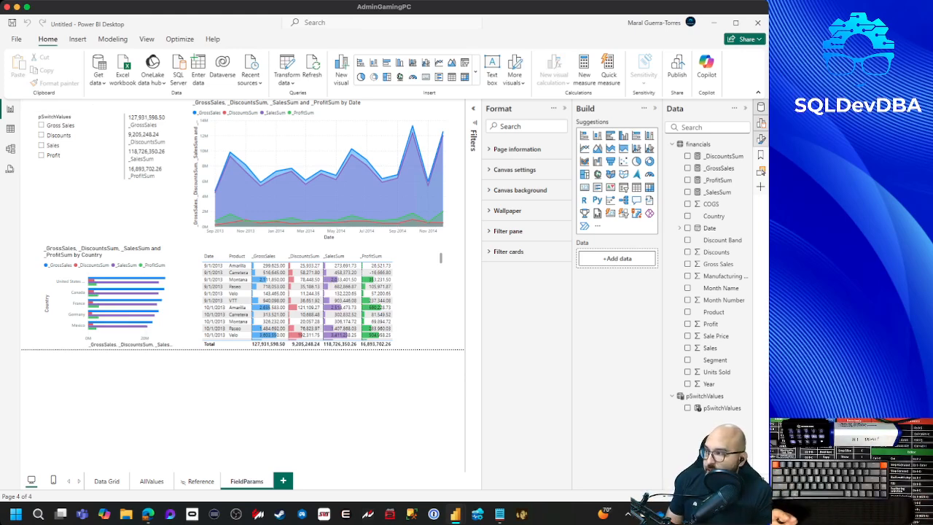
Try different options in the pSwitchValues slicer, ending on Gross Sales, and check whether the area chart responds.
left_click(41, 125)
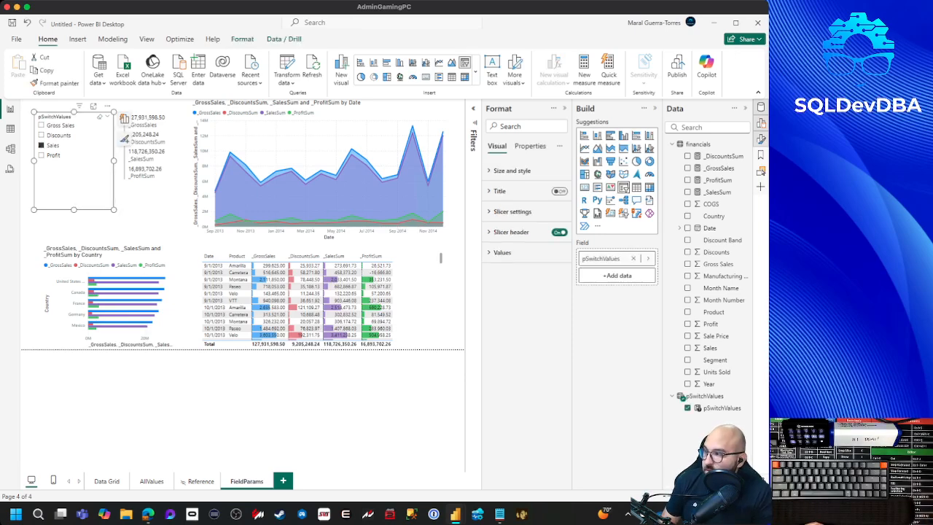
left_click(41, 135)
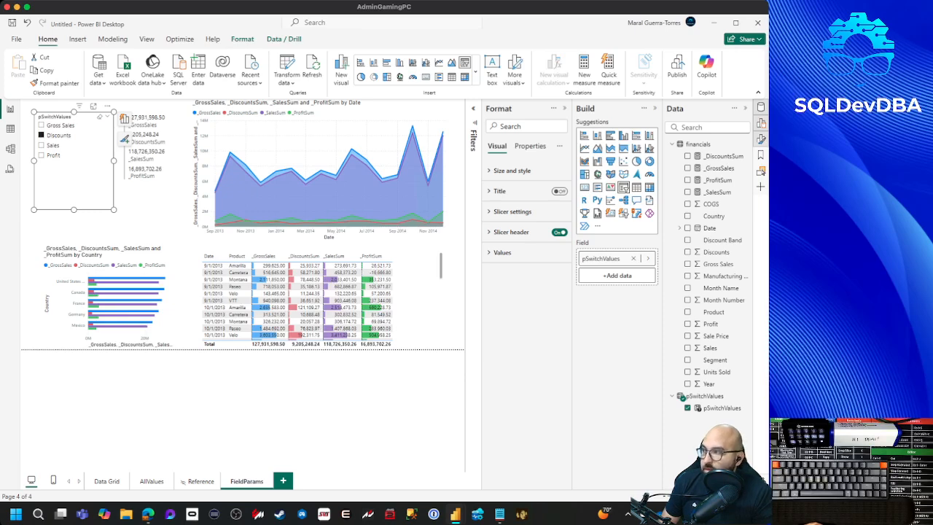
left_click(41, 126)
mouse_move(276, 126)
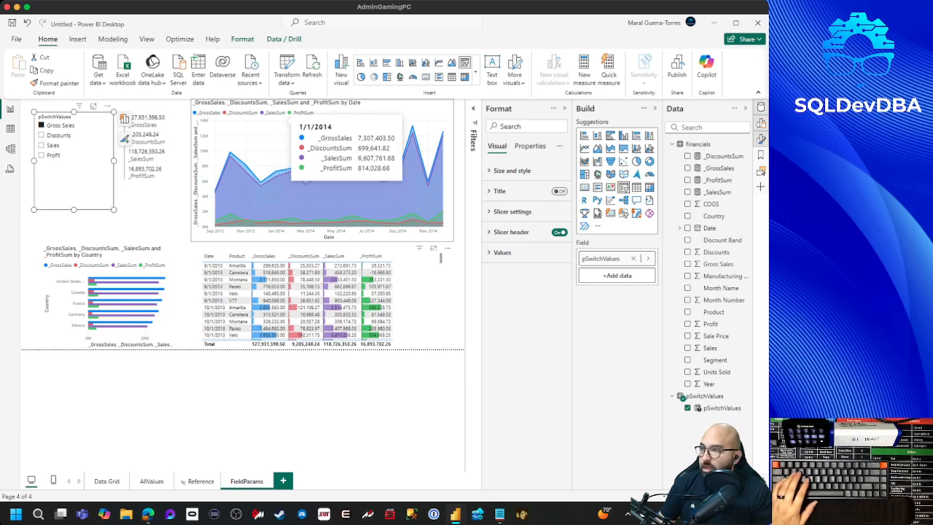
Replace the four measures on the area chart's Y-axis with the pSwitchValues field parameter.
left_click(335, 146)
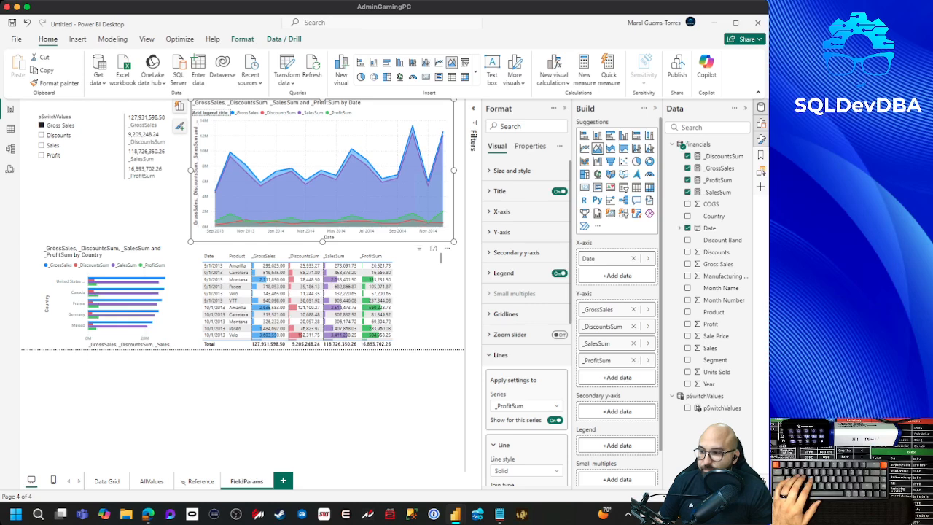
left_click(499, 354)
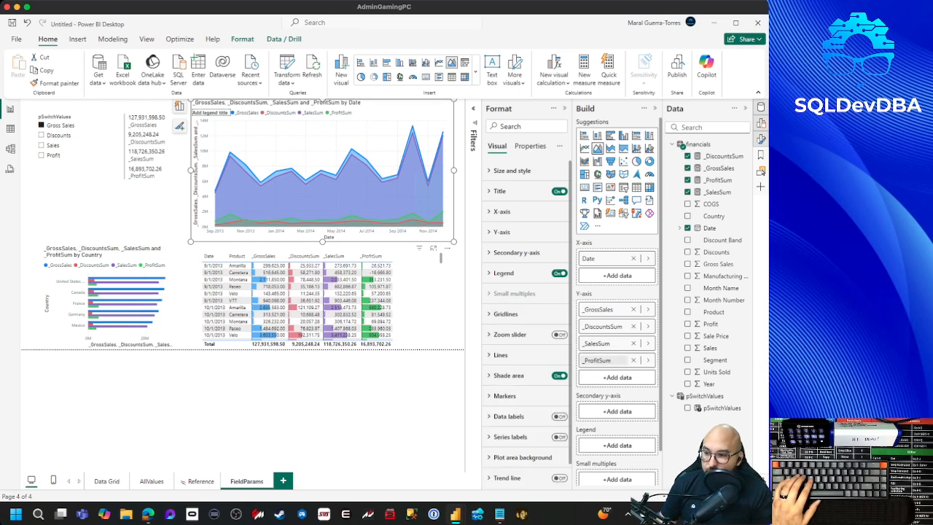
left_click_drag(721, 408, 618, 376)
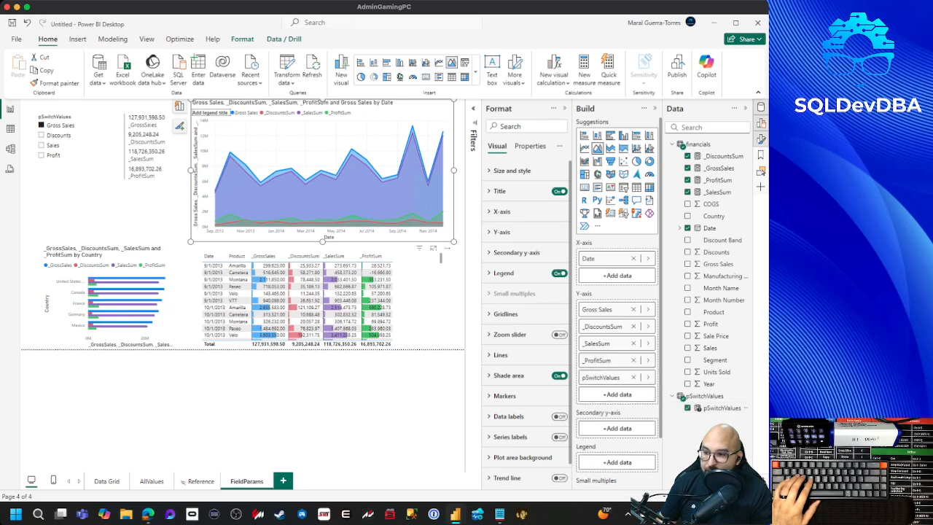
left_click(633, 360)
left_click(633, 344)
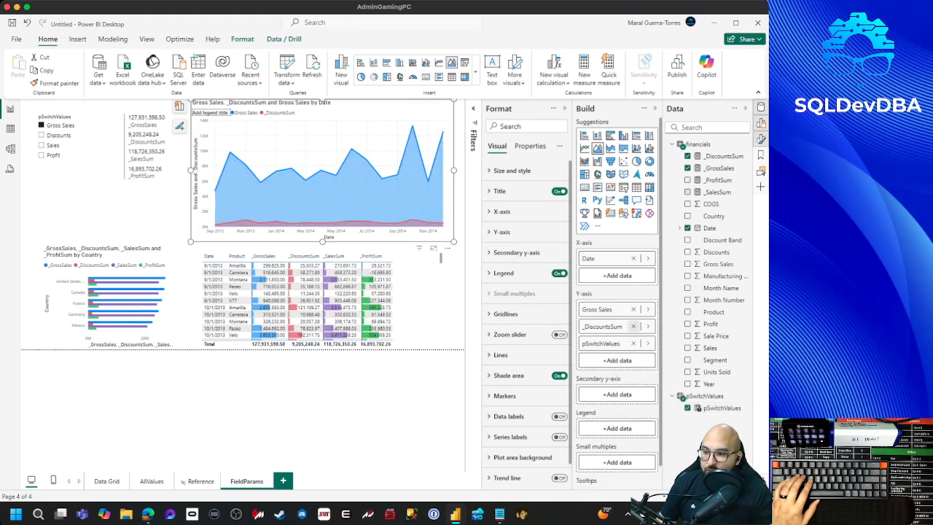
left_click(633, 326)
left_click(634, 309)
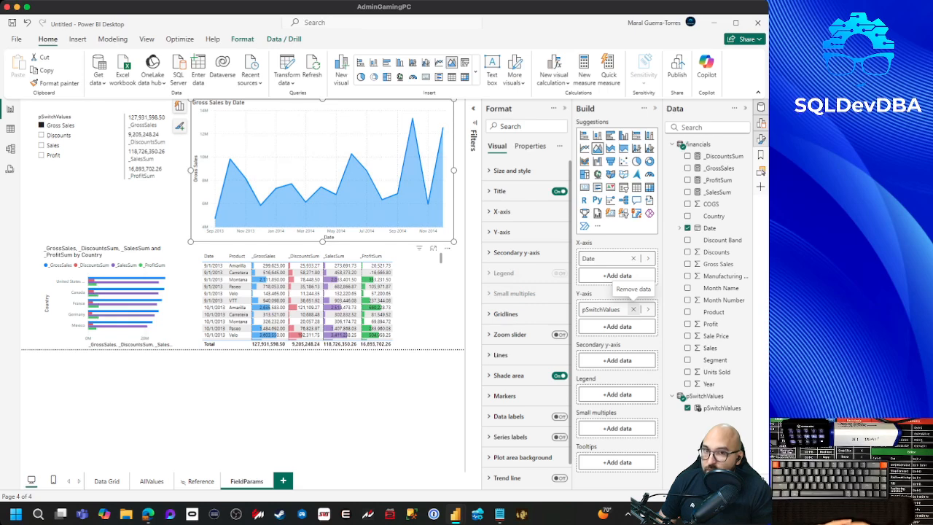
Cycle the slicer through Discounts, Sales, Profit and Gross Sales, ending on Profit, to check that the area chart switches measures.
left_click(58, 135)
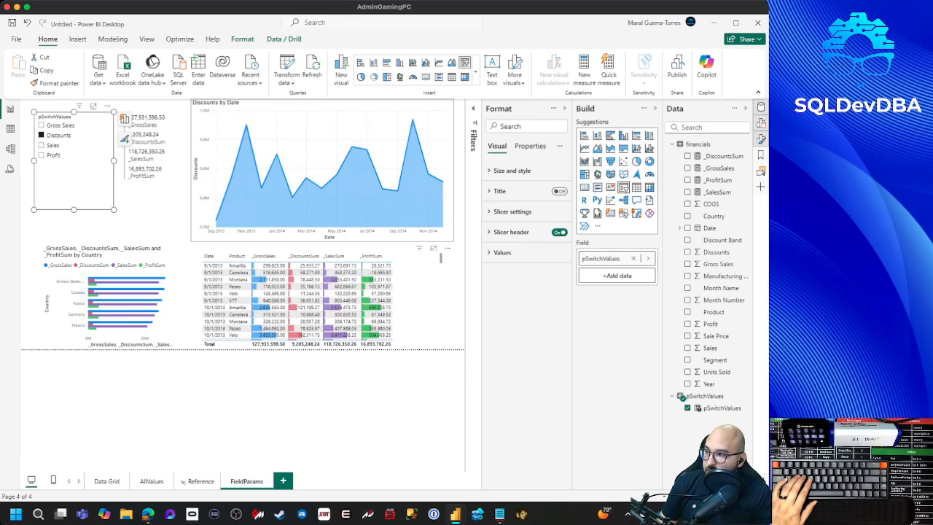
left_click(43, 145)
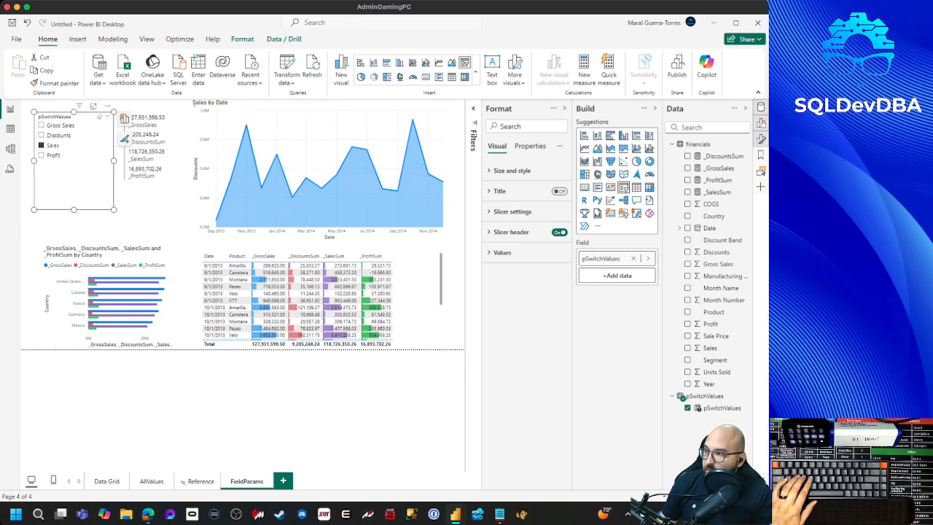
left_click(42, 155)
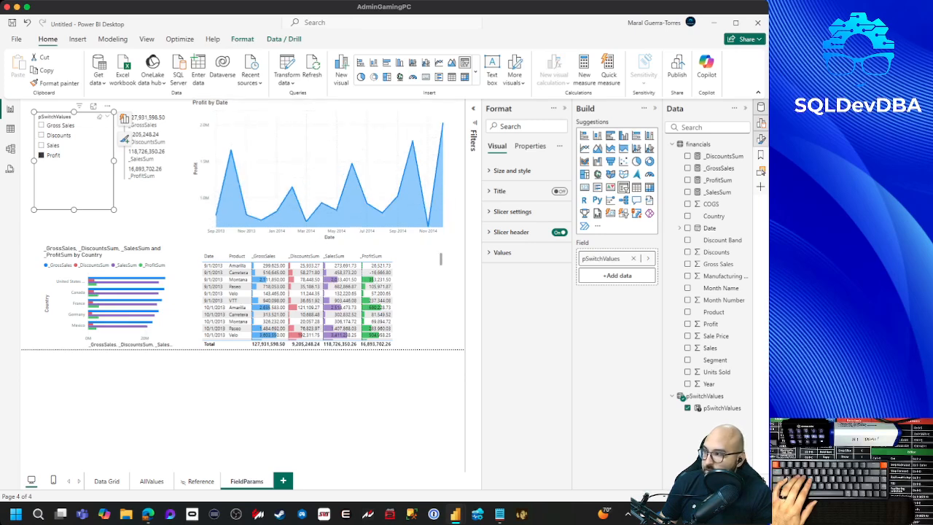
left_click(42, 126)
left_click(41, 135)
left_click(42, 145)
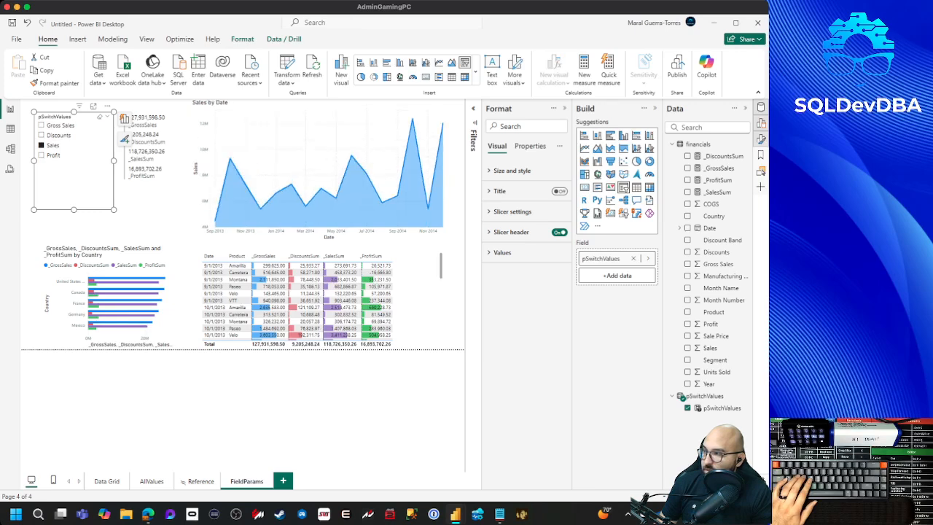
left_click(42, 155)
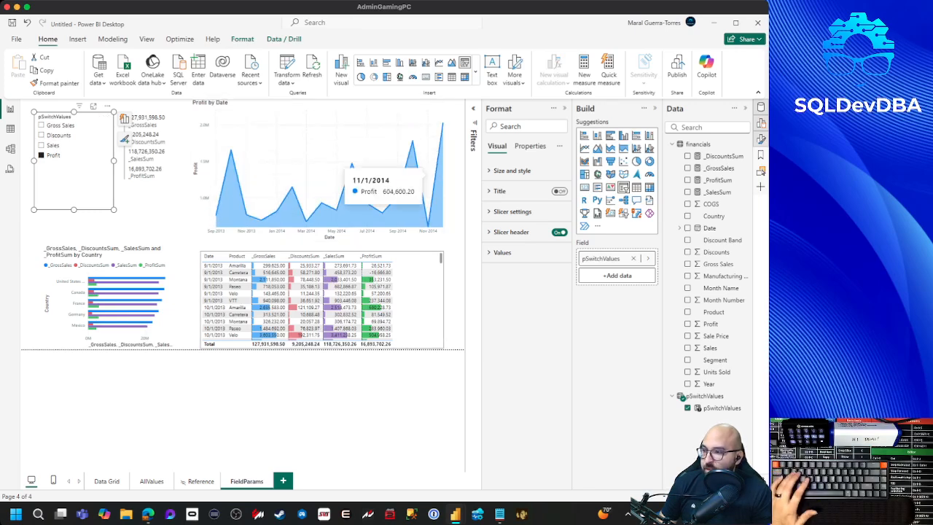
Replace the four measure columns in the table visual with pSwitchValues, keeping Date and Product.
left_click(417, 290)
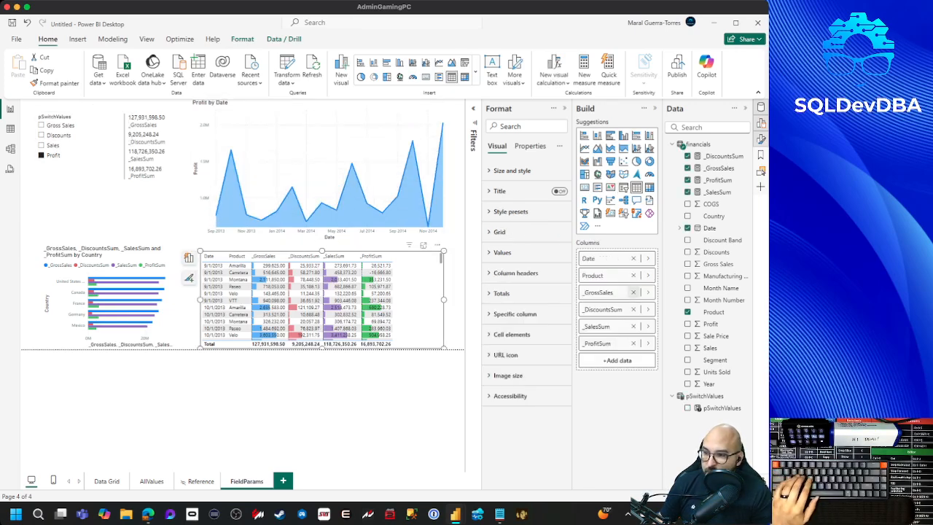
left_click(633, 292)
left_click(632, 291)
left_click(633, 291)
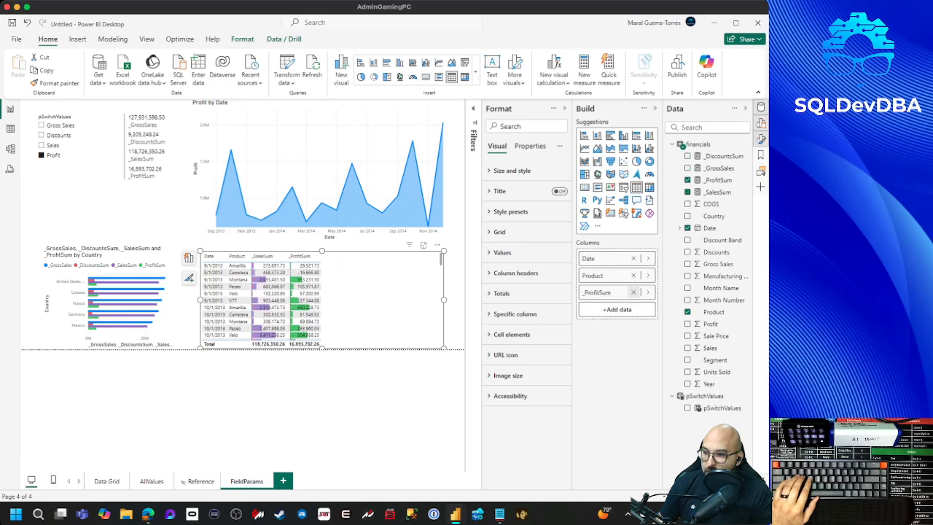
left_click(632, 292)
left_click(688, 408)
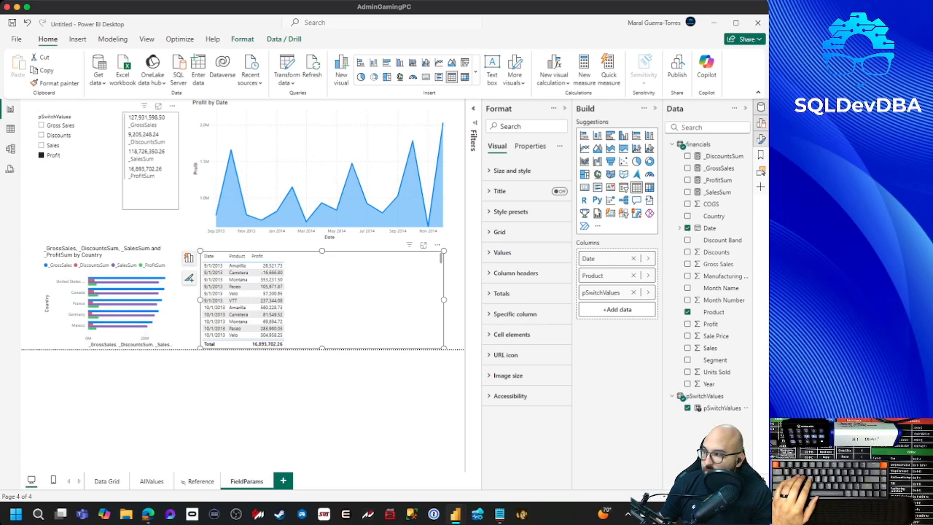
Switch the slicer to Sales, Discounts and Gross Sales in turn to check the table and area chart together.
left_click(51, 145)
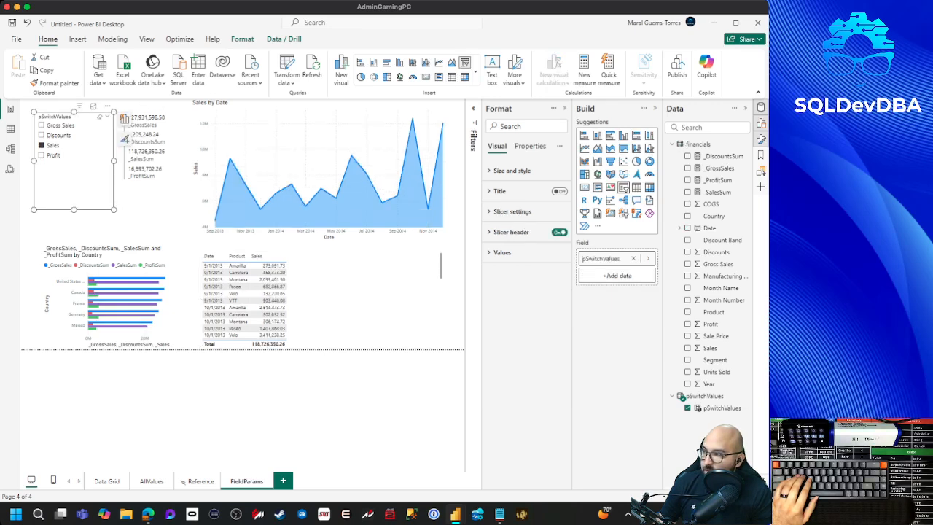
left_click(51, 136)
left_click(51, 125)
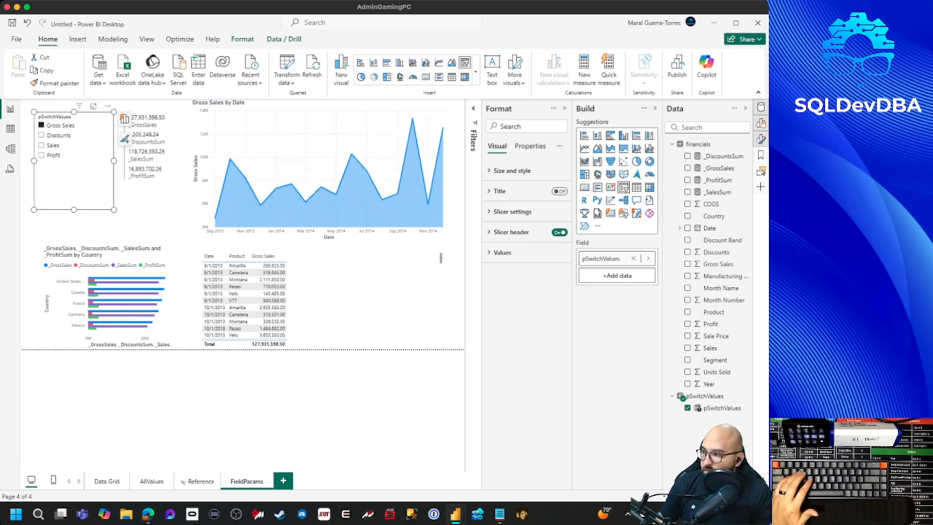
Replace the four measures on the X-axis of the bar chart by Country with the pSwitchValues field parameter.
left_click(110, 248)
left_click(687, 191)
left_click(687, 168)
left_click(687, 156)
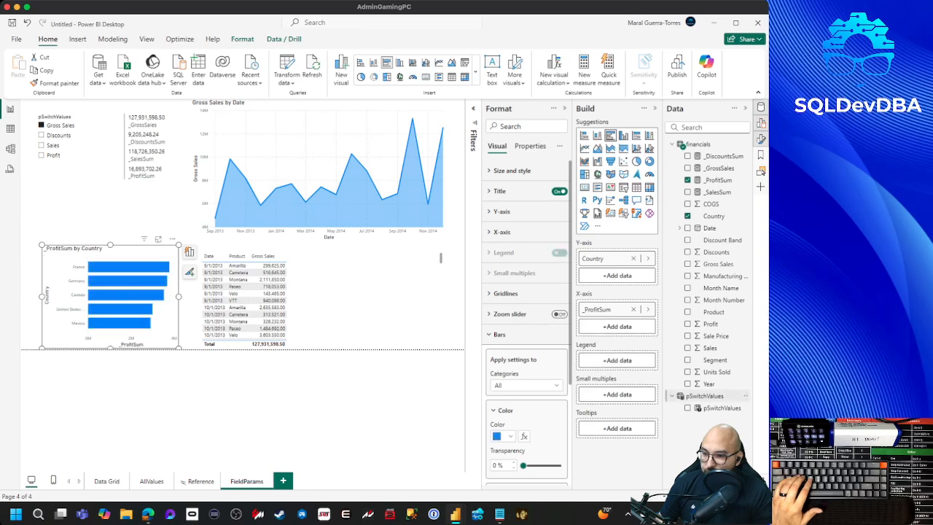
left_click_drag(721, 408, 597, 321)
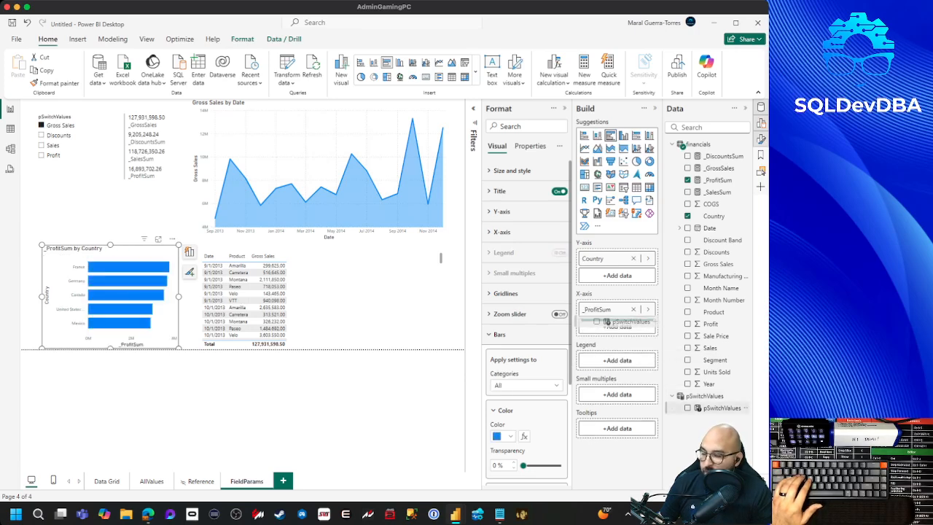
left_click_drag(597, 322, 605, 325)
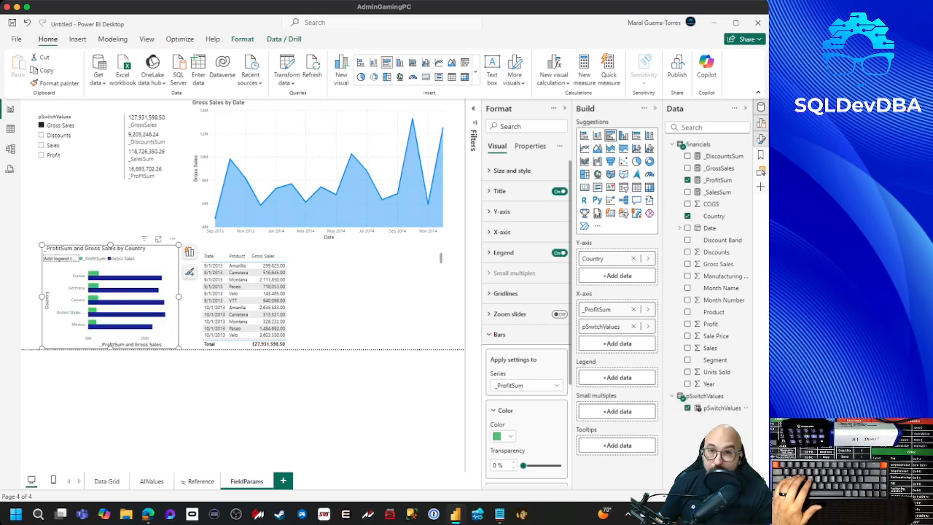
mouse_move(147, 290)
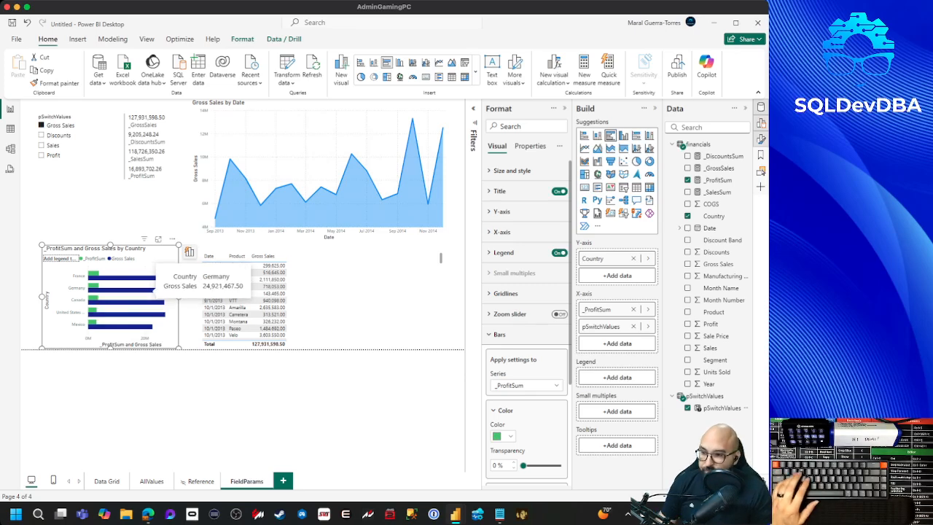
left_click(632, 309)
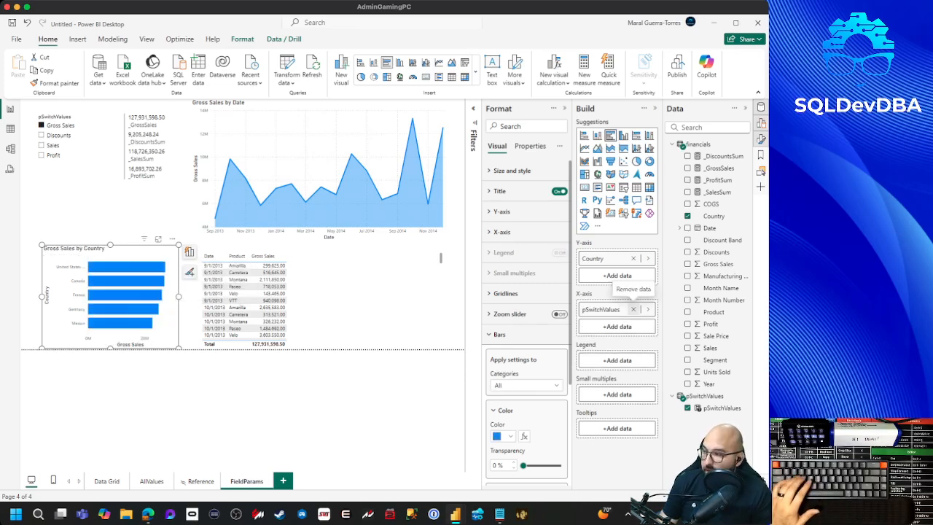
Replace the four measures in the multi-row card beside the slicer with the pSwitchValues field parameter.
left_click(150, 153)
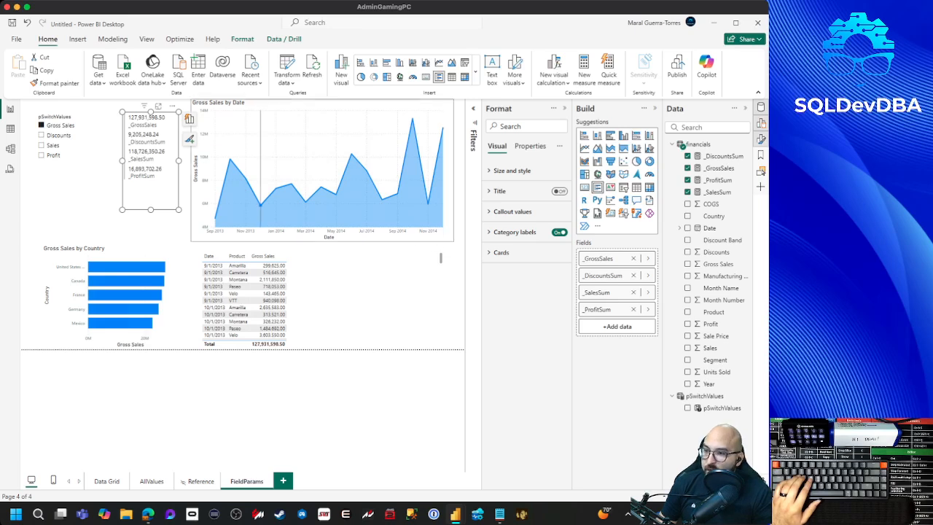
left_click(632, 258)
left_click(633, 258)
left_click(633, 258)
left_click_drag(704, 395, 617, 271)
left_click(632, 258)
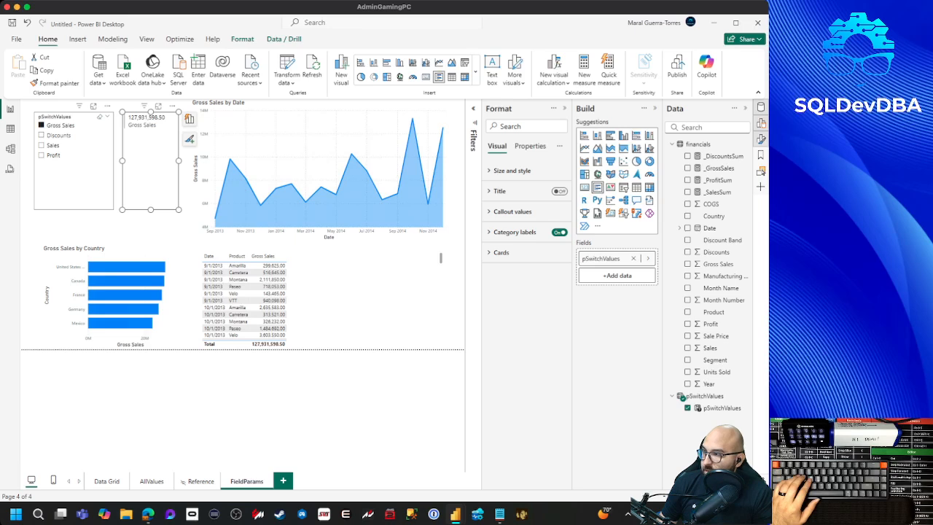
Switch the slicer to Discounts, Sales and Profit in turn to check the card, charts and table together.
left_click(50, 135)
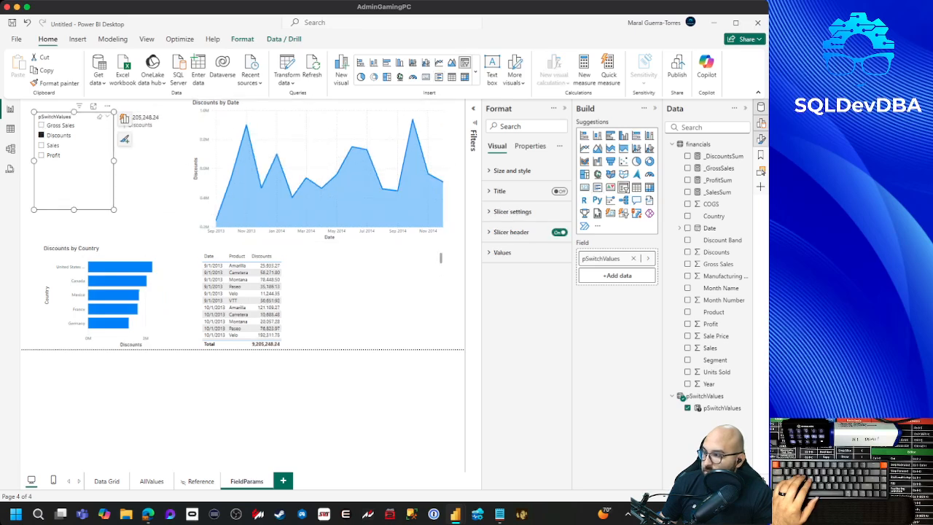
left_click(50, 145)
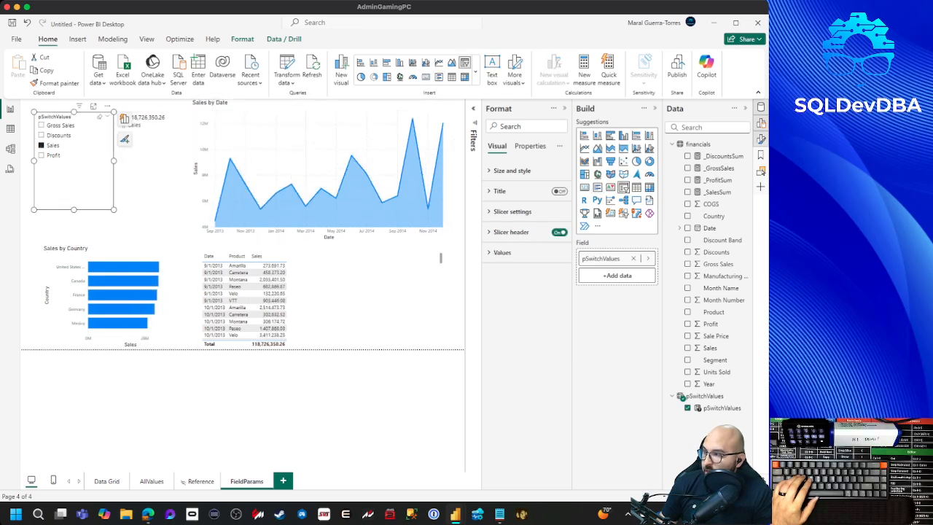
left_click(50, 156)
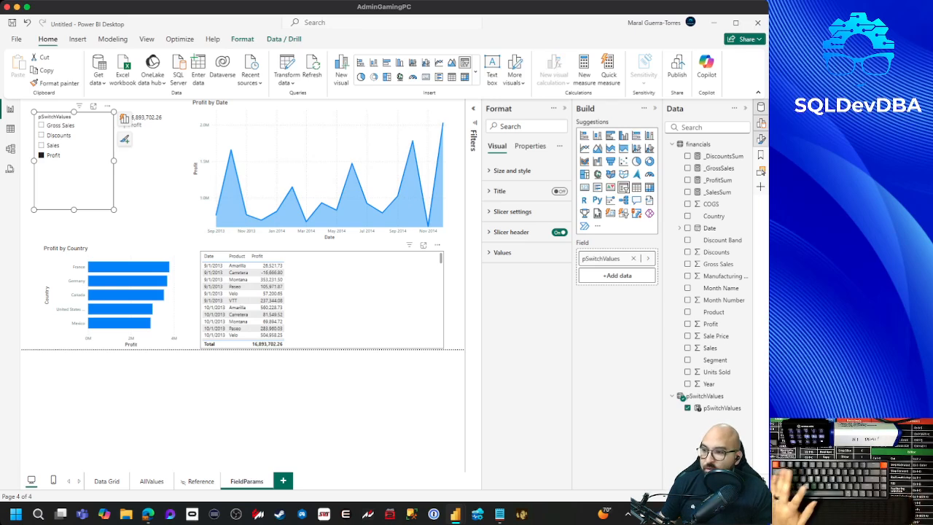
Add the _ProfitSum measure to the table visual as a column after pSwitchValues.
left_click(358, 299)
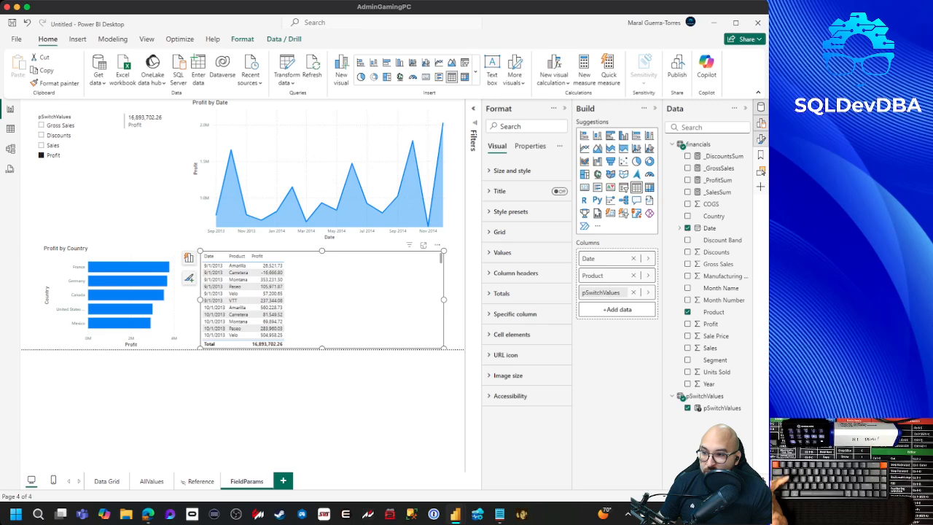
right_click(628, 291)
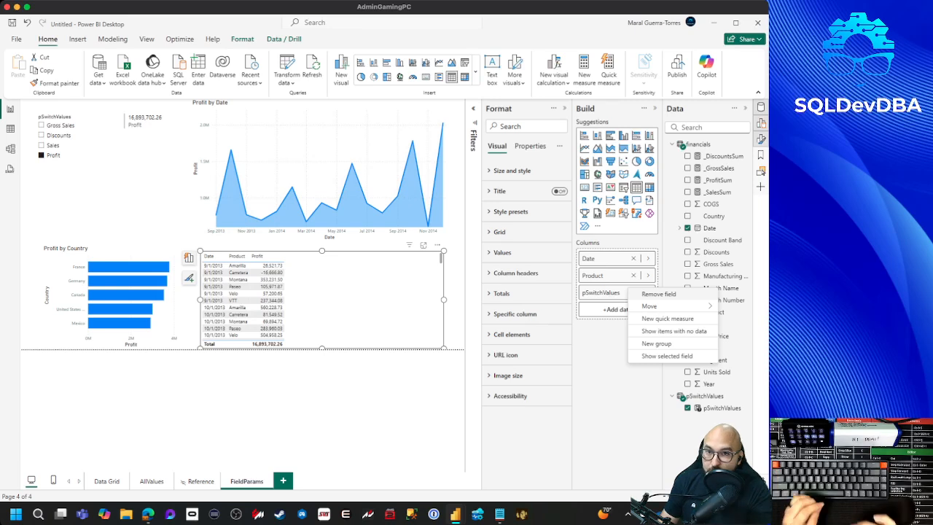
left_click(609, 292)
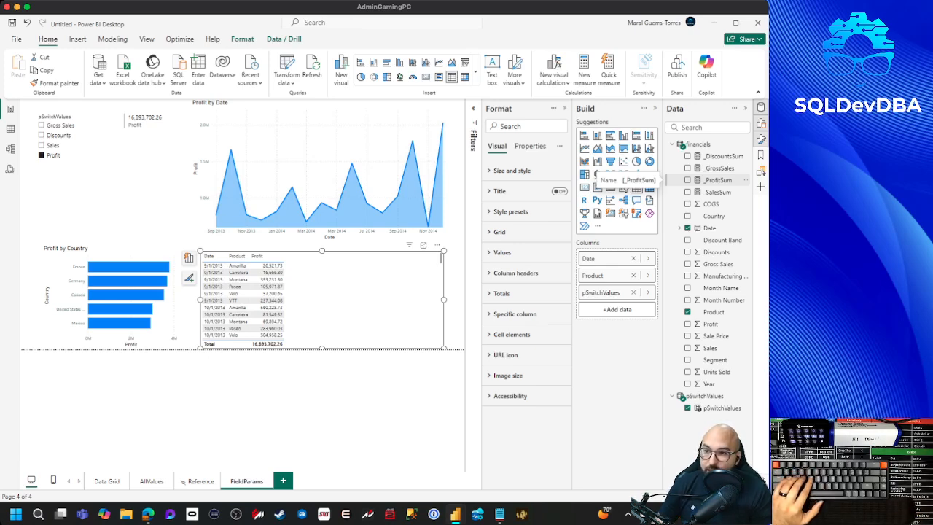
left_click_drag(718, 180, 613, 309)
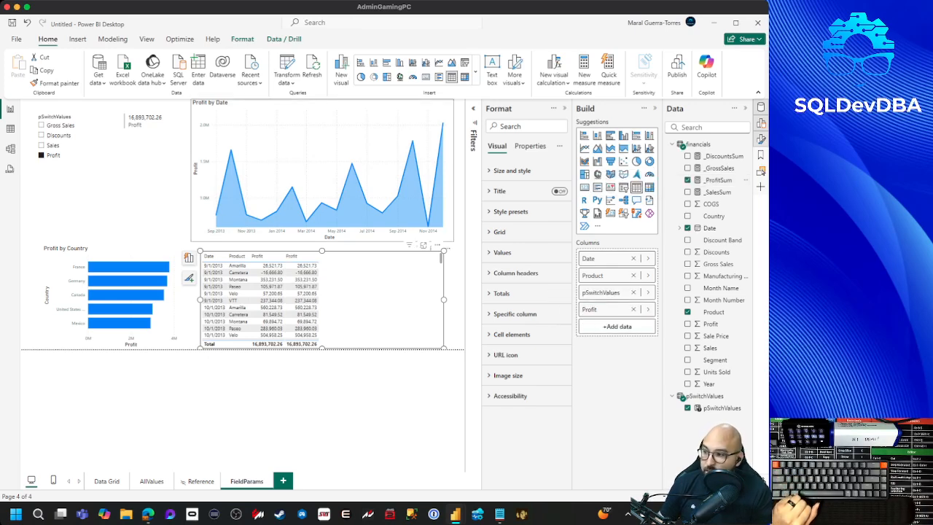
left_click(647, 309)
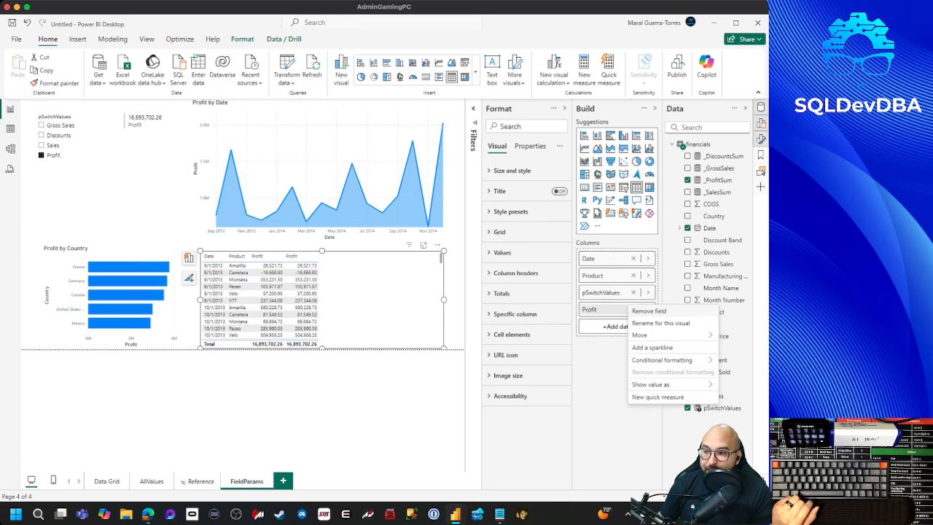
mouse_move(661, 360)
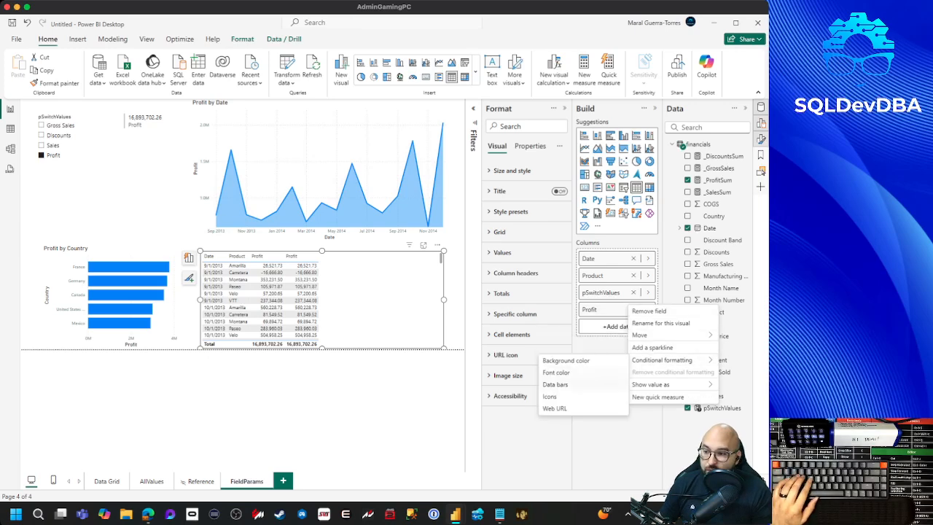
left_click(565, 384)
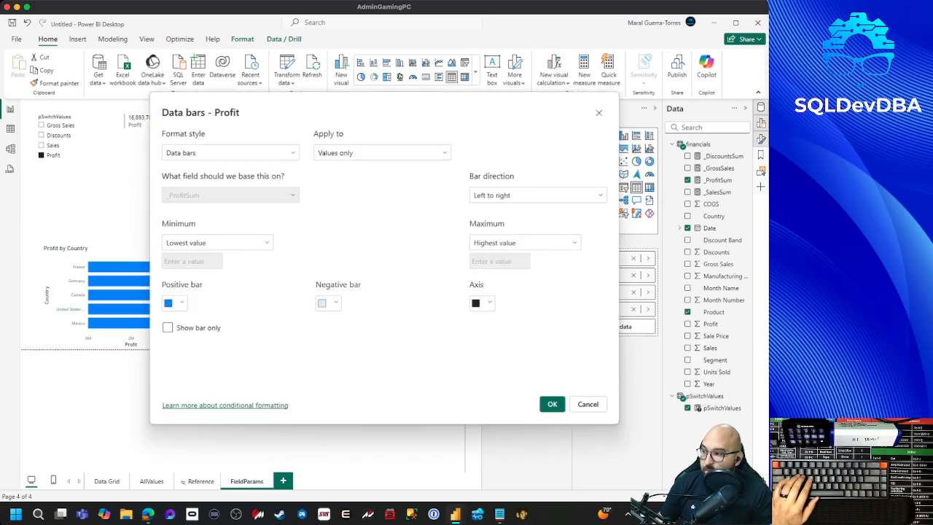
left_click(175, 302)
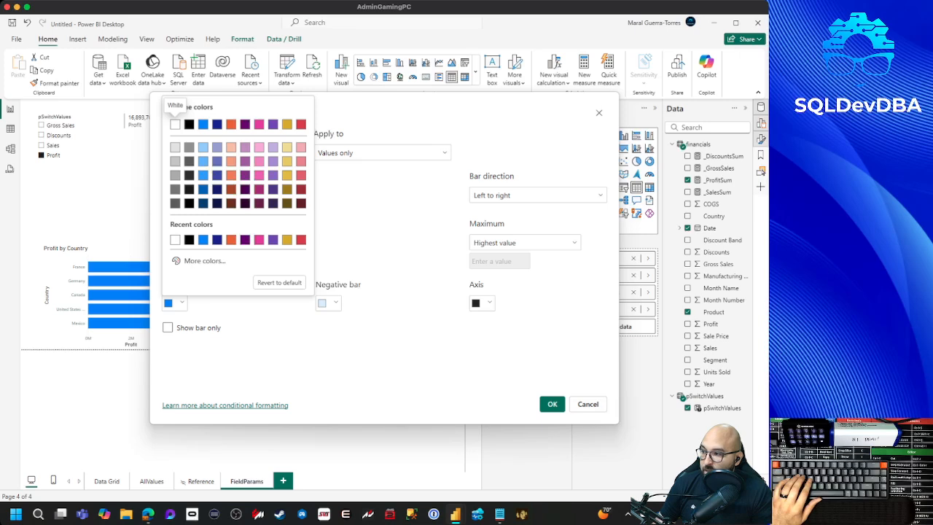
left_click(175, 124)
key("BackSpace")
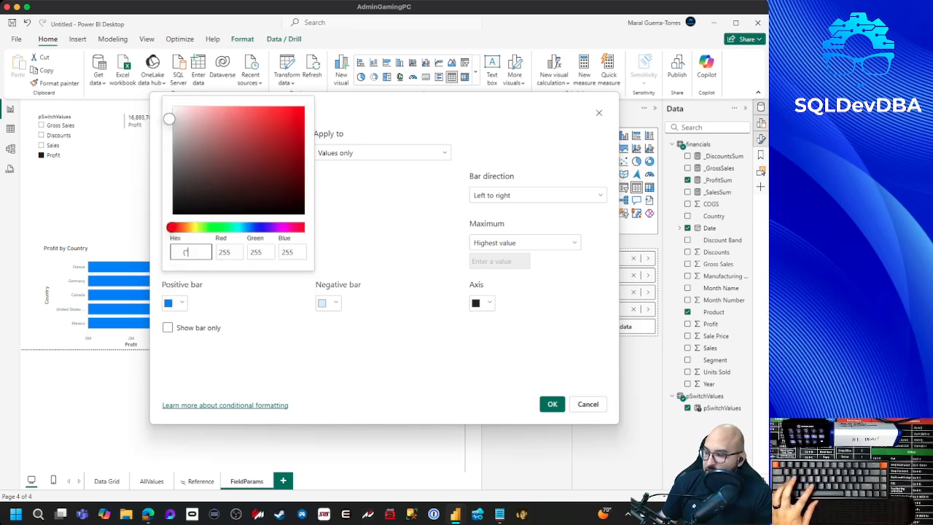
key("Return")
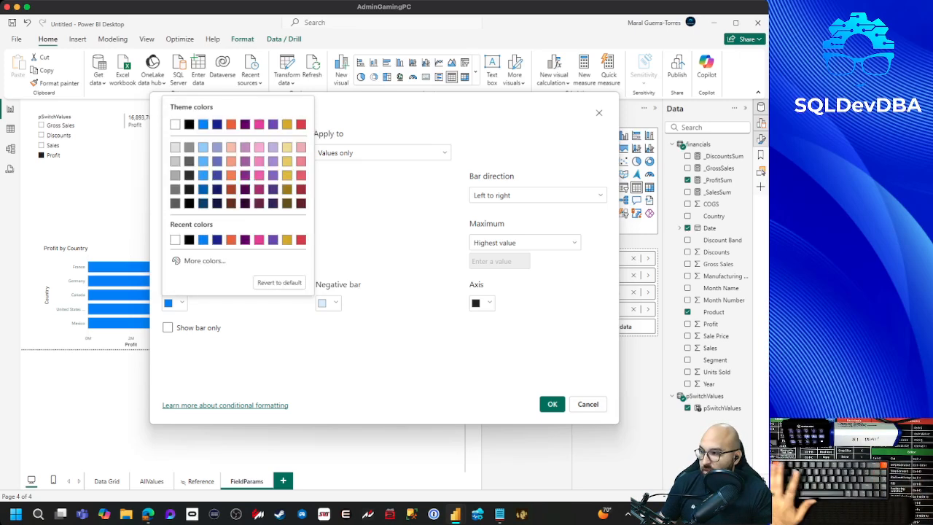
left_click(552, 403)
left_click(587, 404)
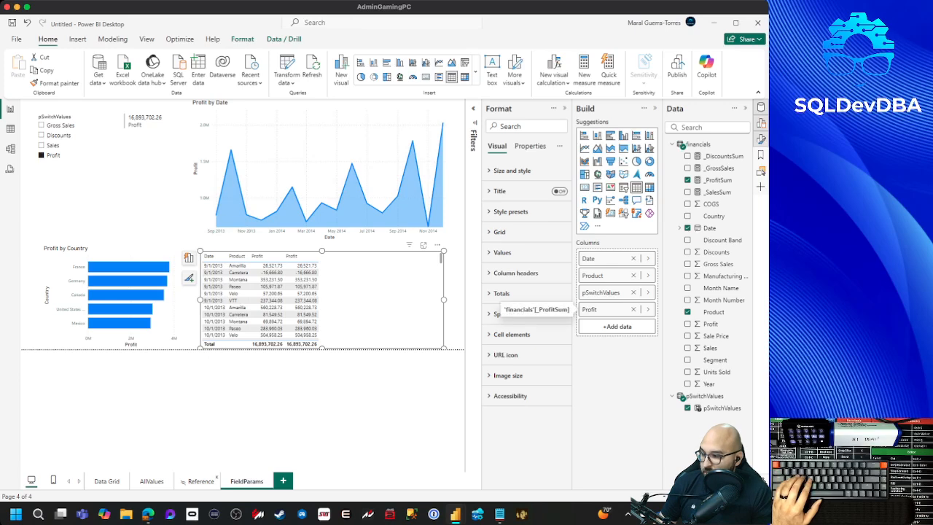
Copy the Profit Green hex code from the Reference page's text box, and return to FieldParams after viewing the AllValues table.
left_click(201, 481)
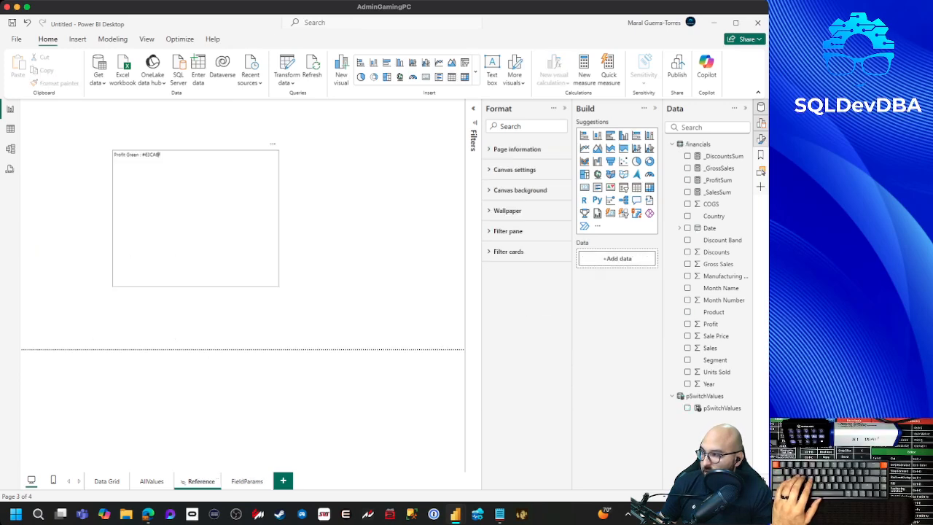
double_click(152, 154)
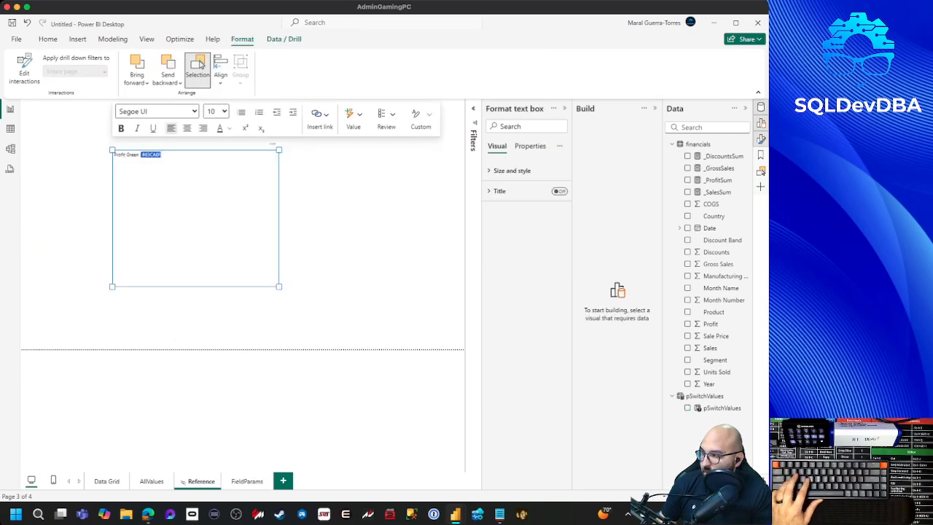
left_click(151, 481)
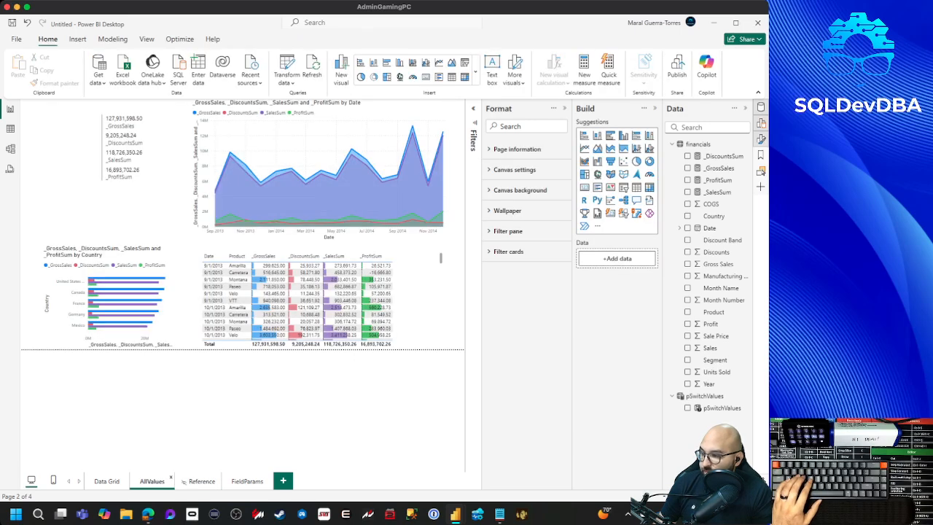
left_click(408, 299)
left_click(247, 481)
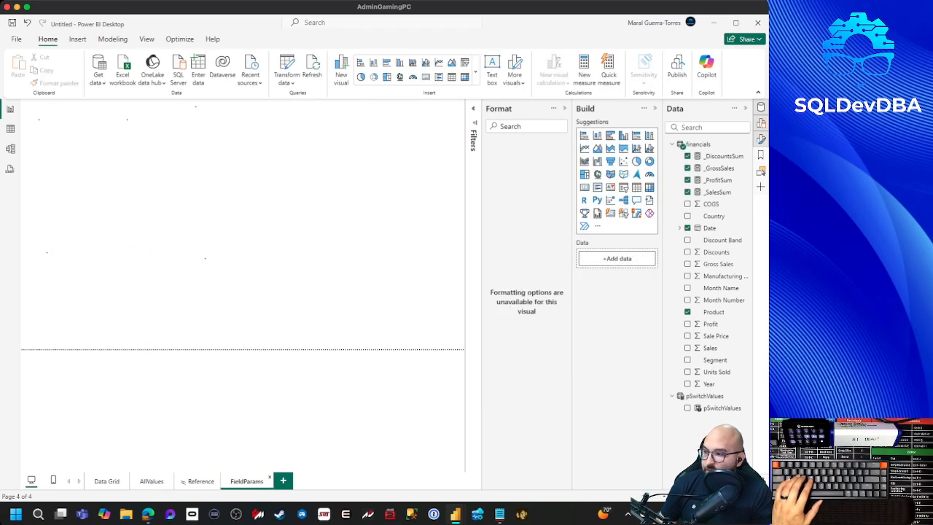
Apply data bars with positive bar colour #63CA6F to the table's added Profit column, and remove that extra column.
left_click(397, 303)
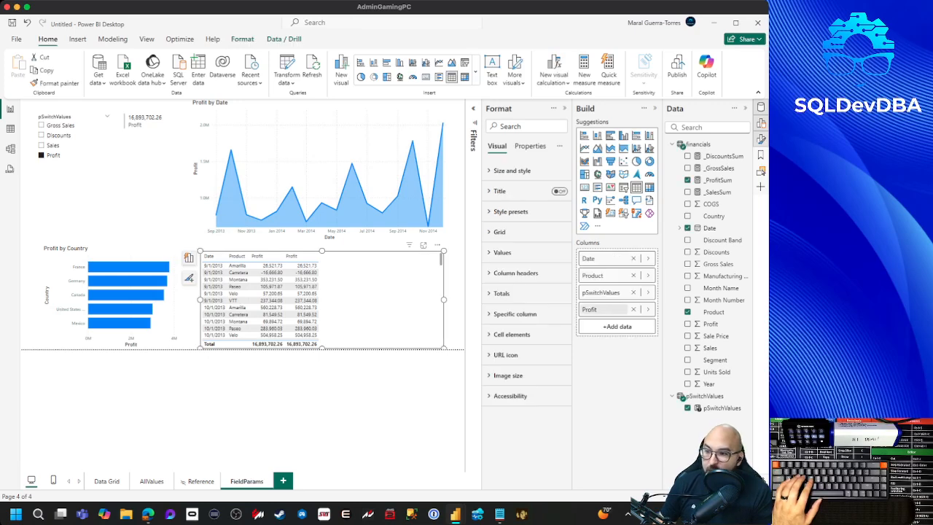
right_click(627, 306)
mouse_move(662, 359)
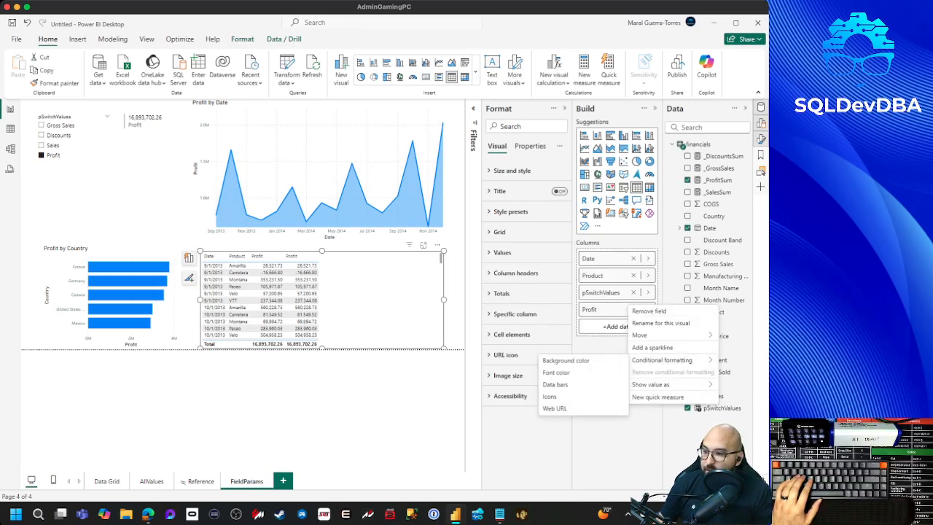
left_click(554, 384)
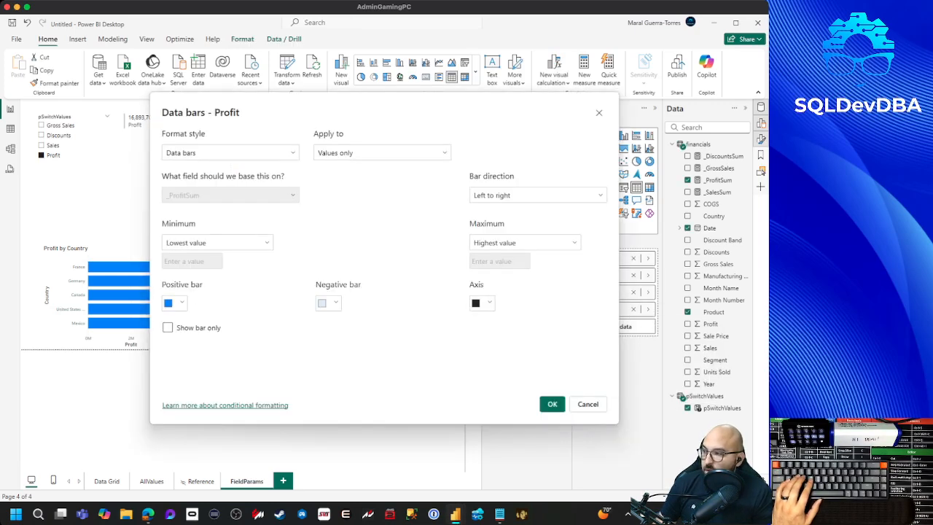
left_click(173, 302)
left_click(196, 260)
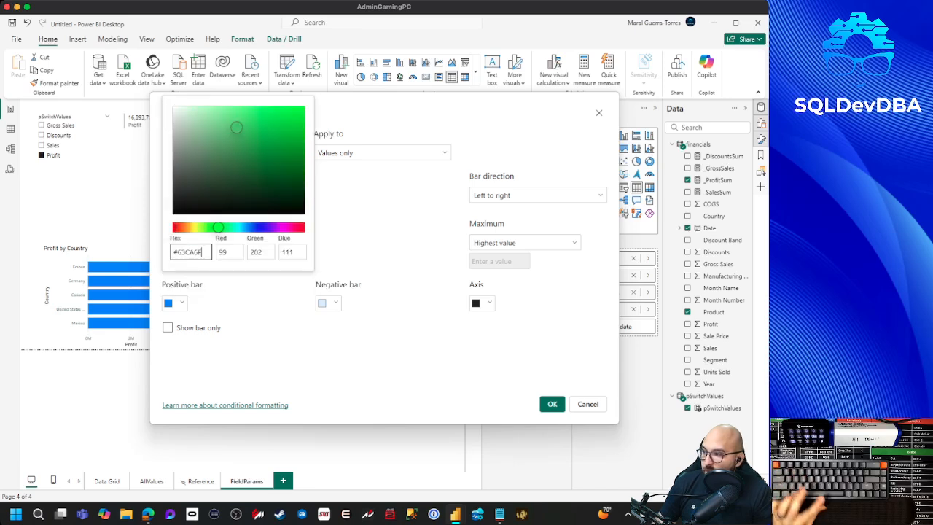
key("Return")
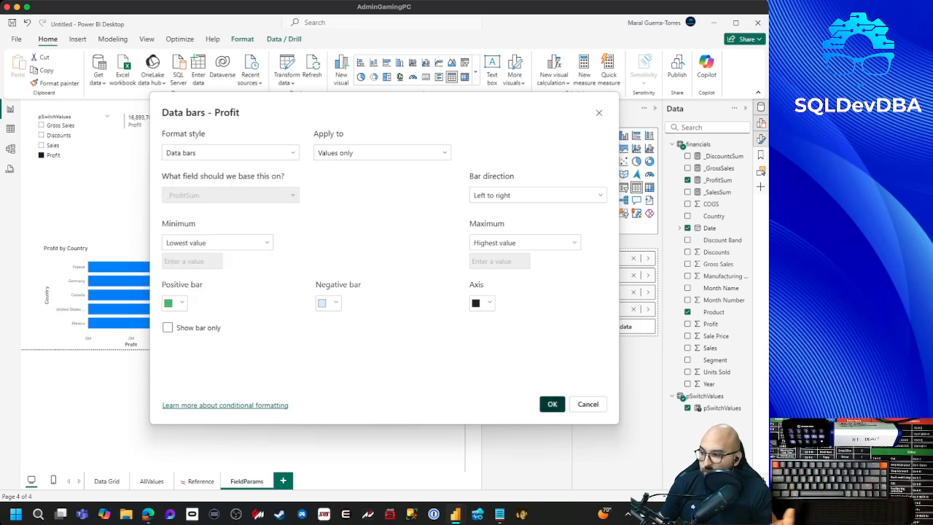
left_click(552, 403)
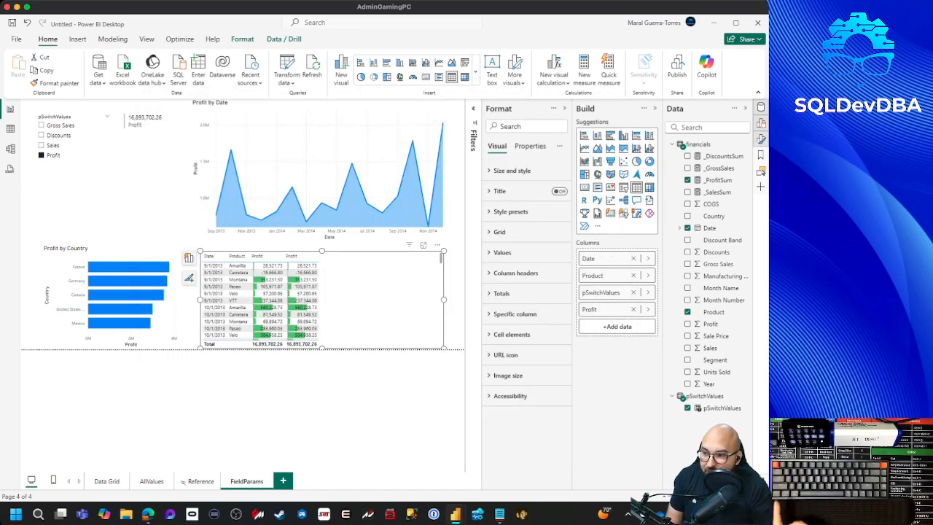
left_click(632, 309)
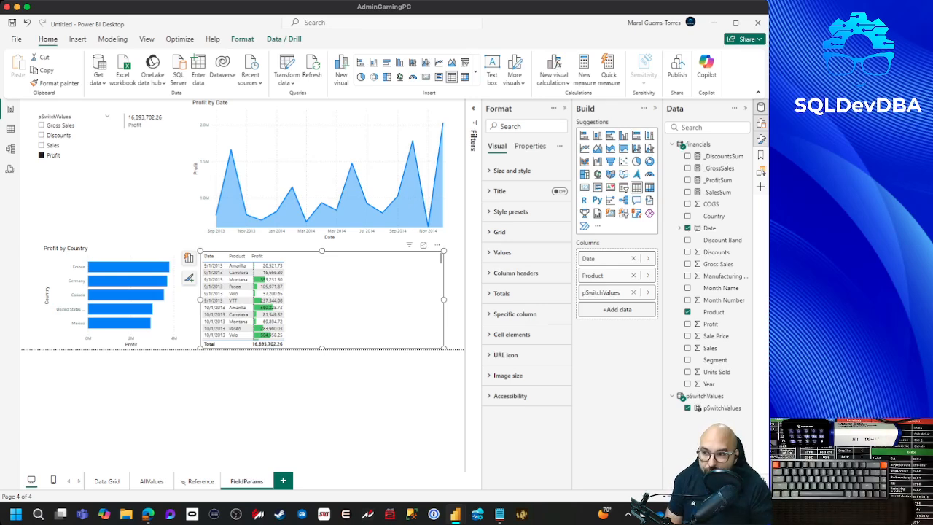
Switch the slicer to Sales and add the _SalesSum measure to the table visual.
left_click(53, 145)
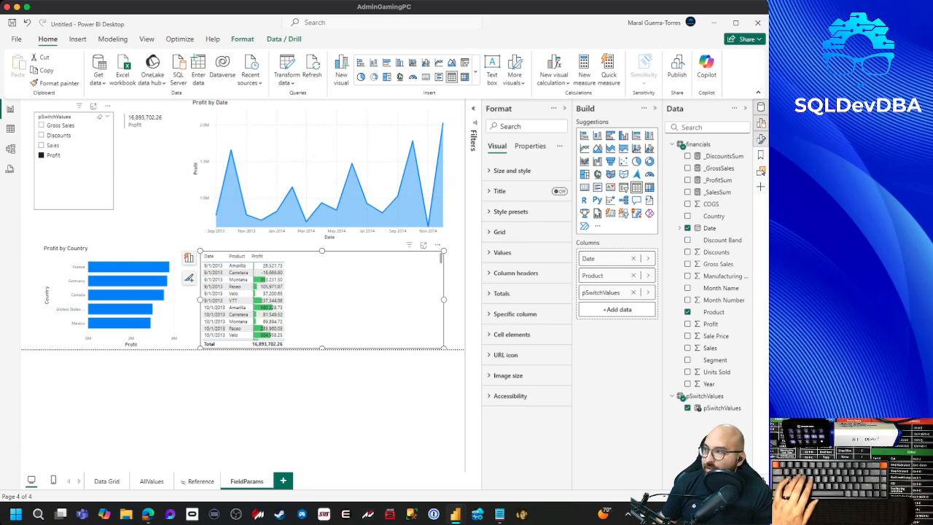
left_click(357, 299)
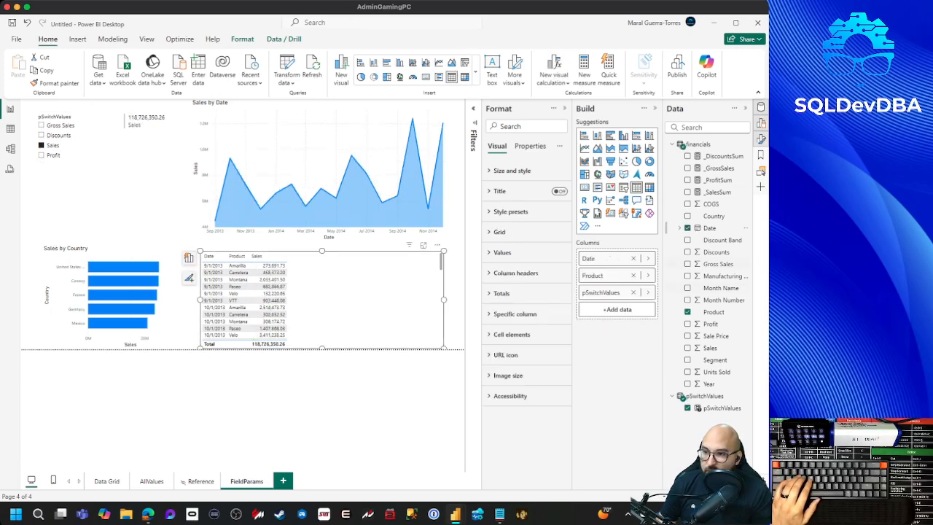
left_click_drag(718, 192, 343, 307)
Apply data bars with positive bar colour #9071ce to the table's added Sales column, and remove that extra column.
right_click(627, 306)
mouse_move(641, 335)
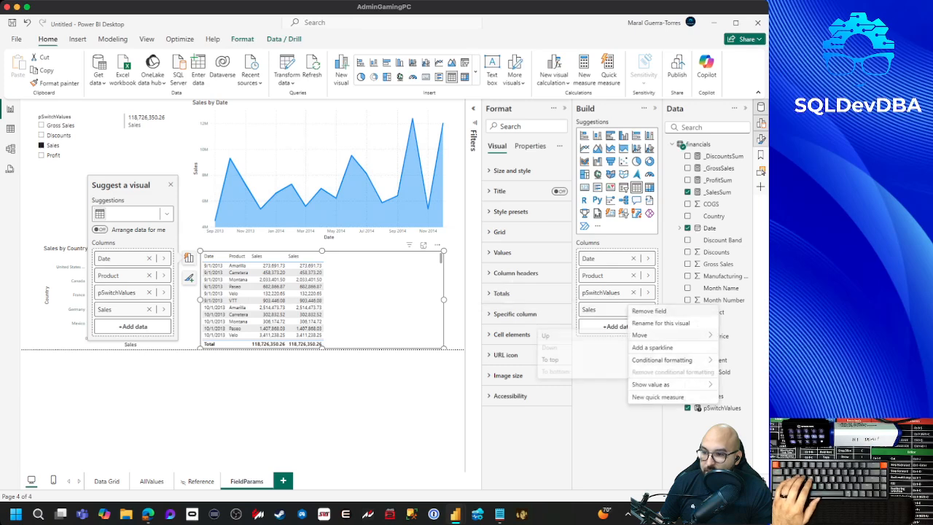
mouse_move(661, 360)
left_click(561, 384)
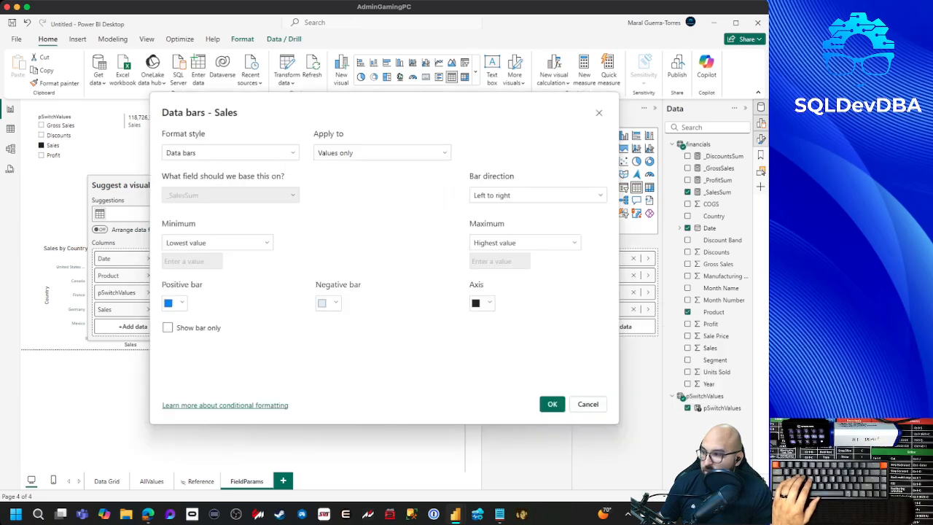
left_click(176, 302)
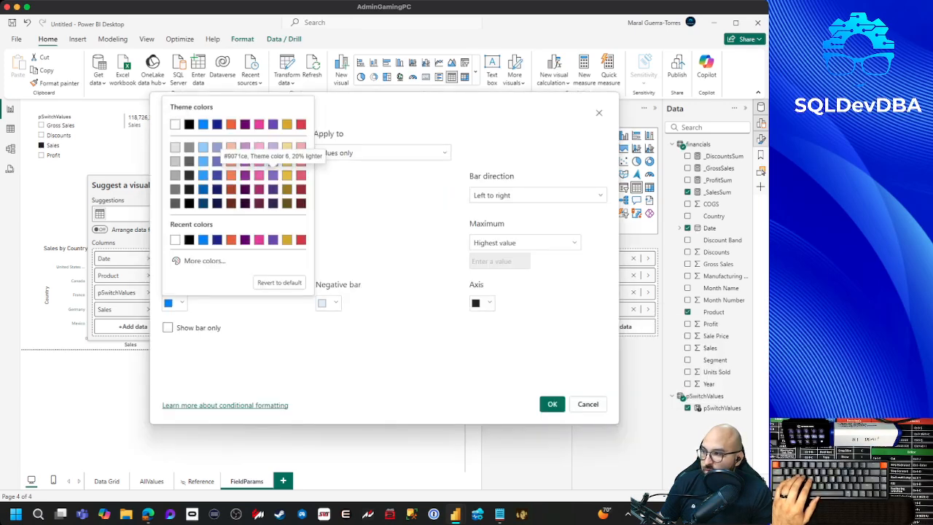
left_click(272, 175)
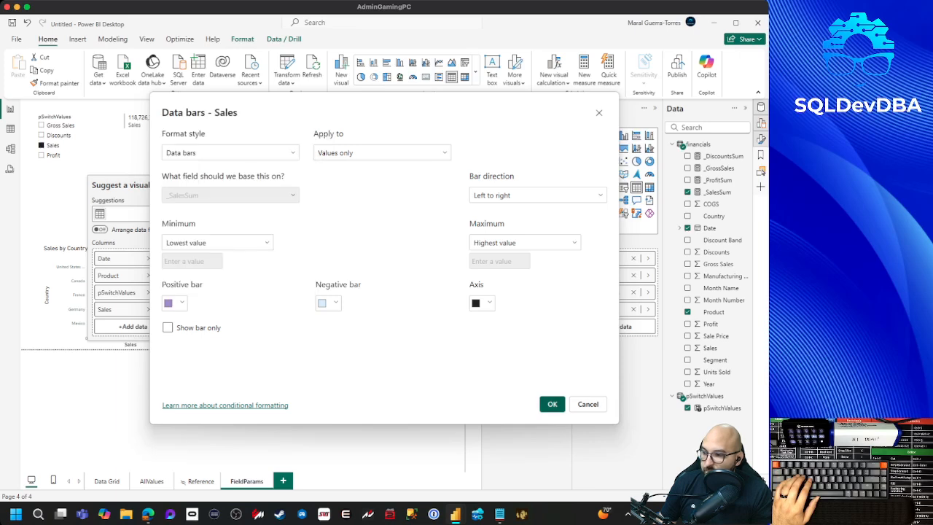
left_click(552, 404)
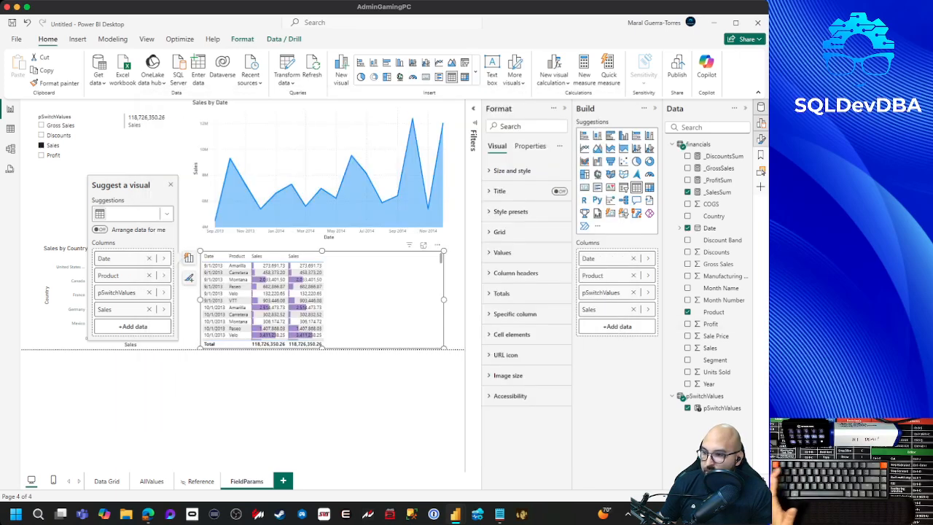
left_click(632, 309)
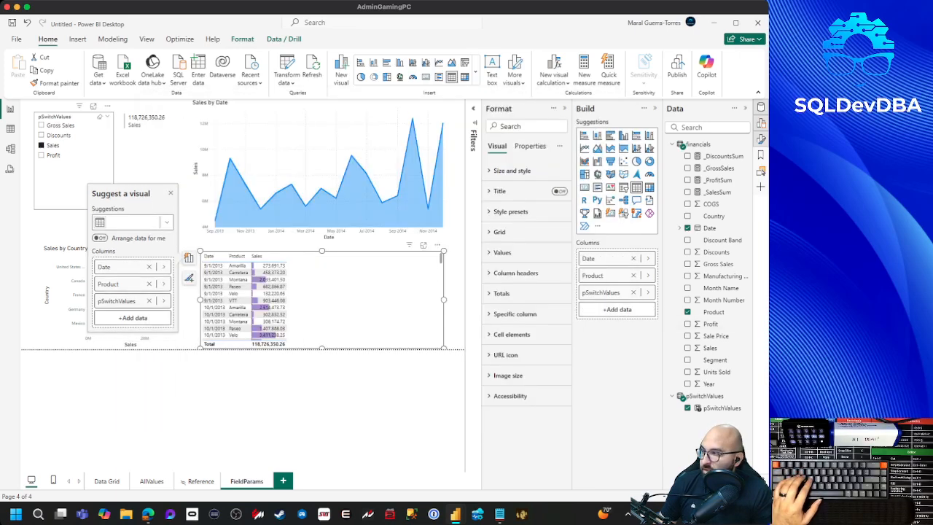
Switch the slicer to Discounts and add the _DiscountsSum measure to the table visual.
left_click(59, 135)
left_click_drag(718, 156, 288, 291)
Apply data bars with a light red theme colour for positive bars to the table's added Discounts column, and remove that extra column.
left_click(647, 309)
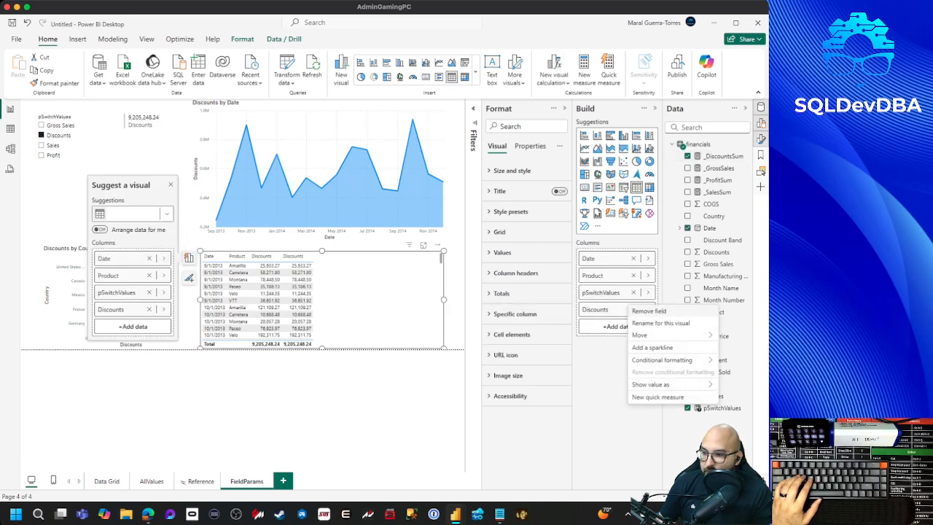
mouse_move(661, 359)
left_click(565, 384)
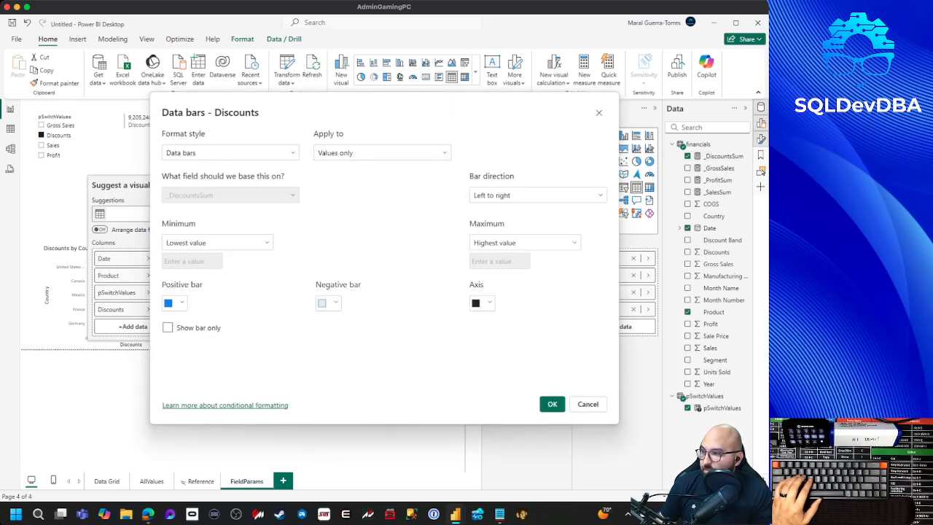
left_click(175, 302)
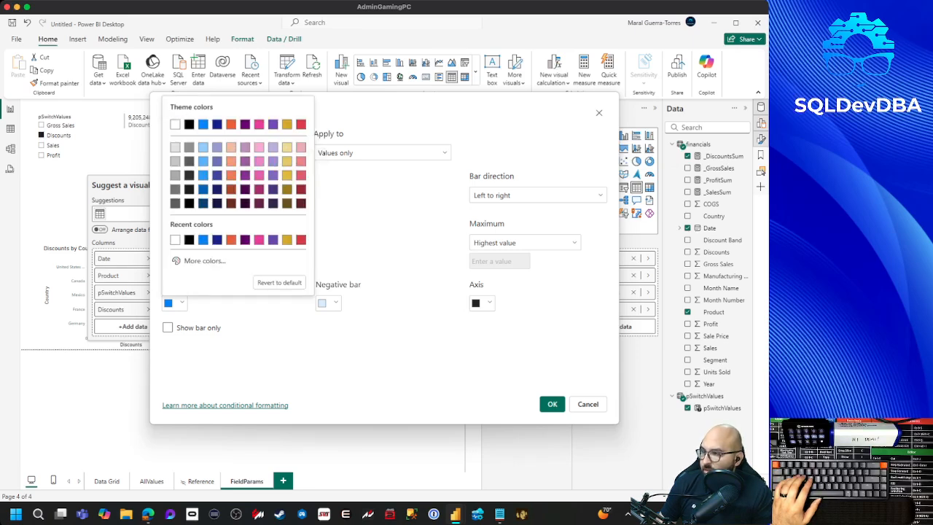
left_click(301, 161)
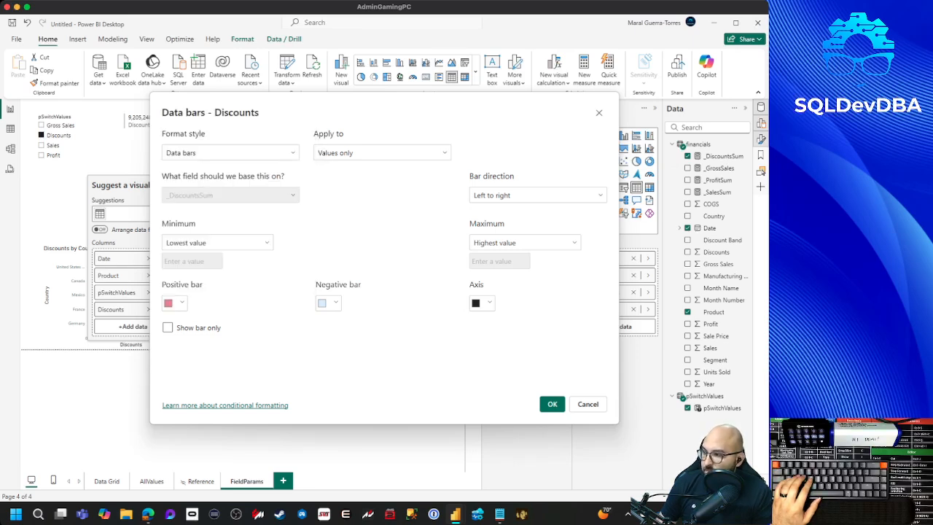
left_click(552, 404)
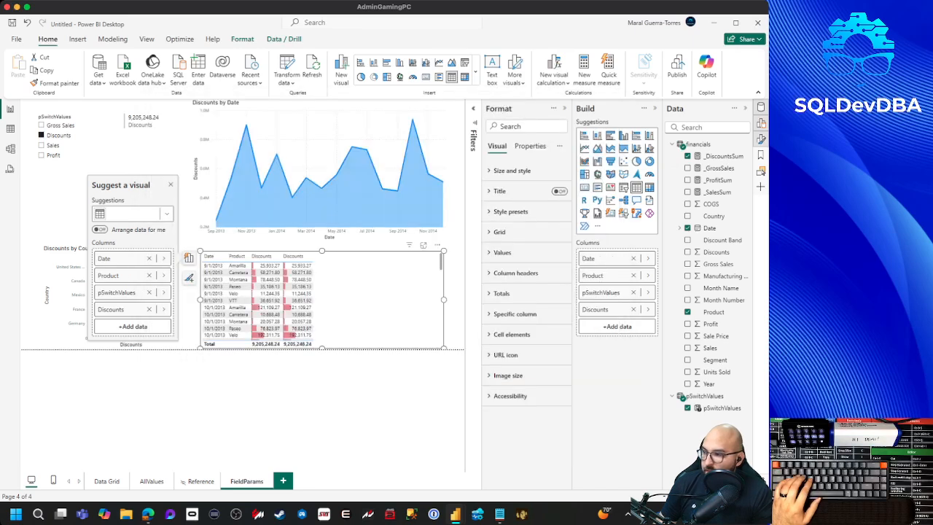
left_click(632, 309)
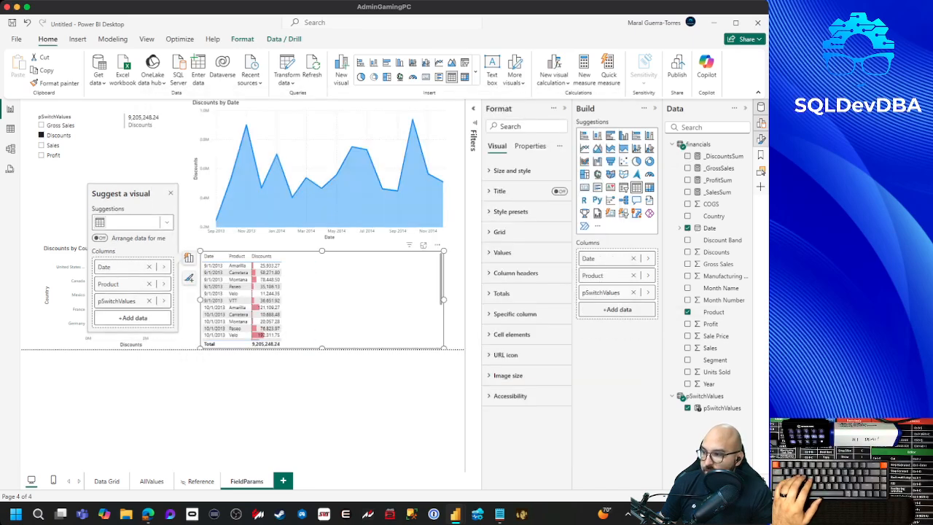
Switch the slicer to Gross Sales and add the _GrossSales measure to the table visual.
left_click(41, 125)
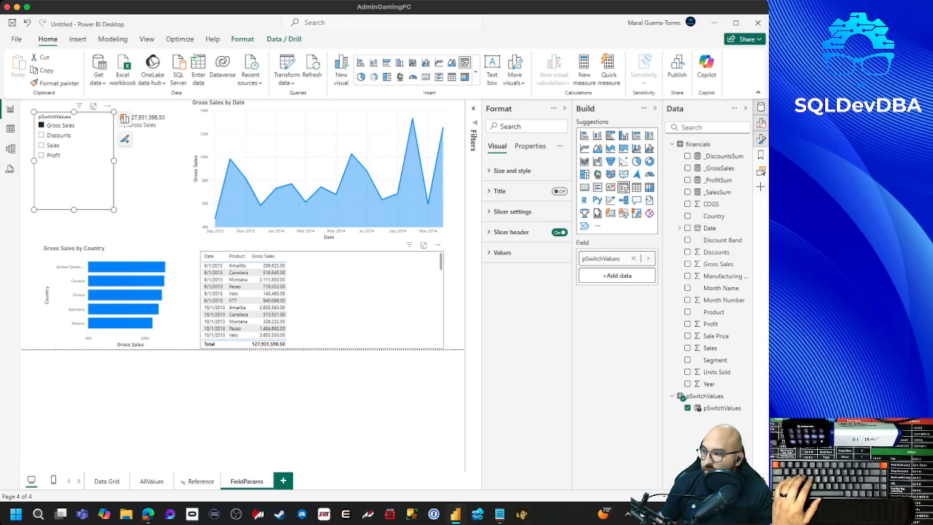
left_click(349, 297)
left_click_drag(717, 168, 342, 313)
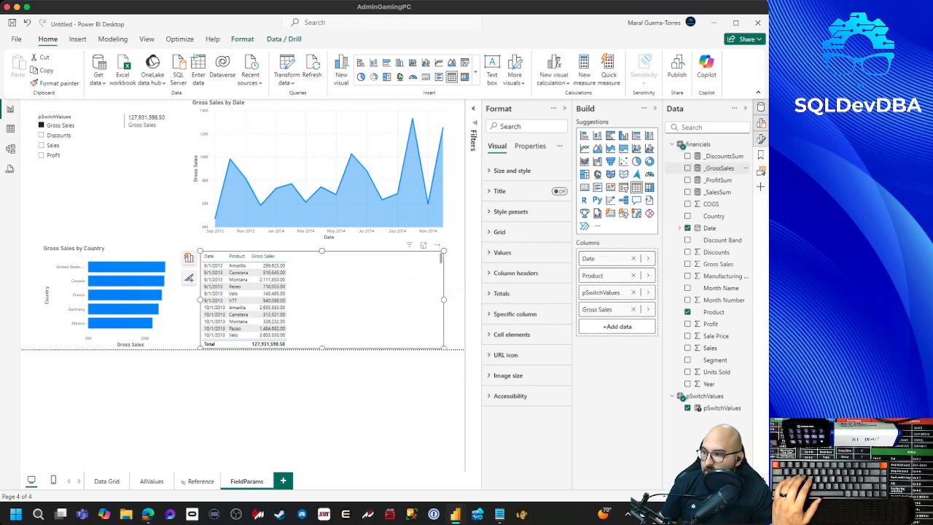
Apply data bars with a light blue theme colour for positive bars to the table's added Gross Sales column, and remove that extra column.
right_click(626, 306)
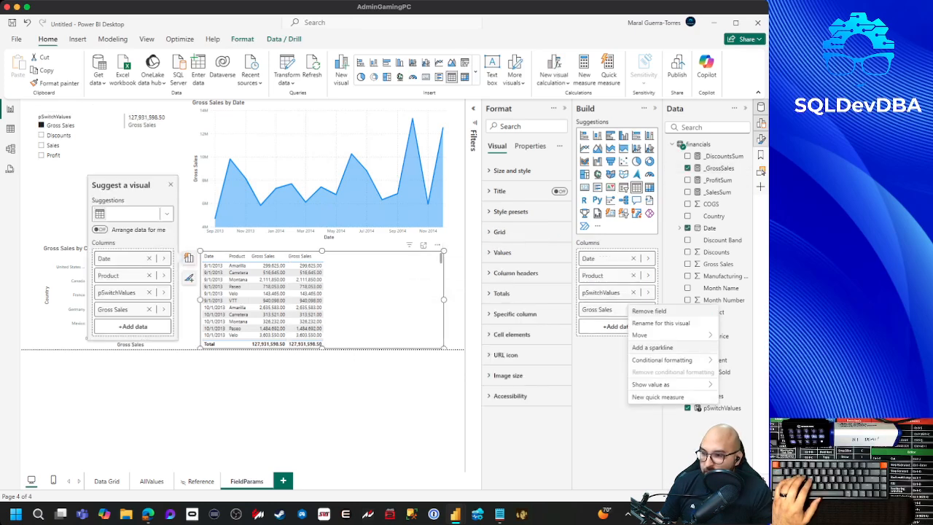
mouse_move(663, 360)
left_click(555, 384)
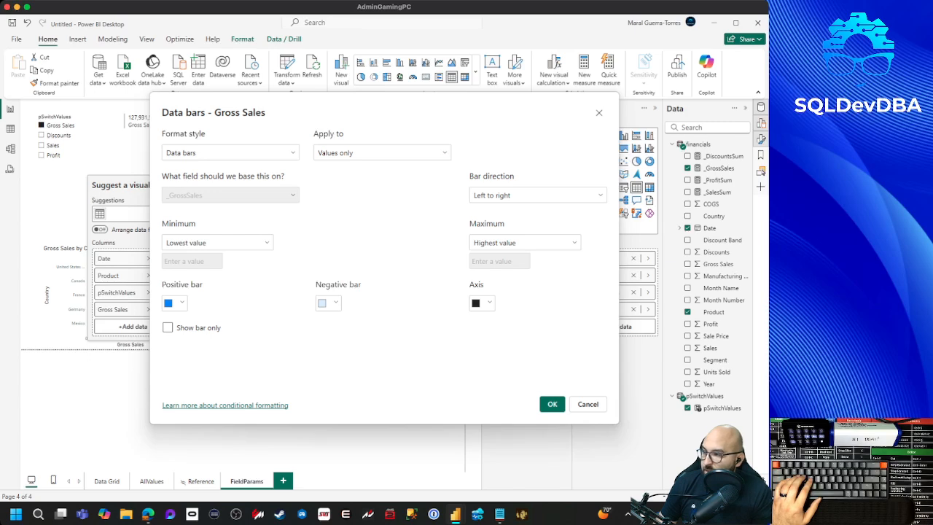
left_click(175, 302)
left_click(202, 162)
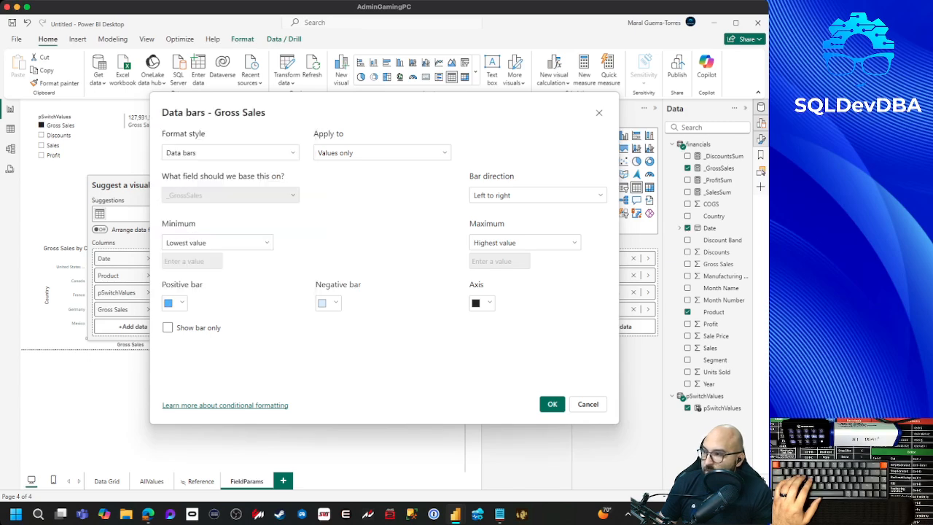
left_click(551, 403)
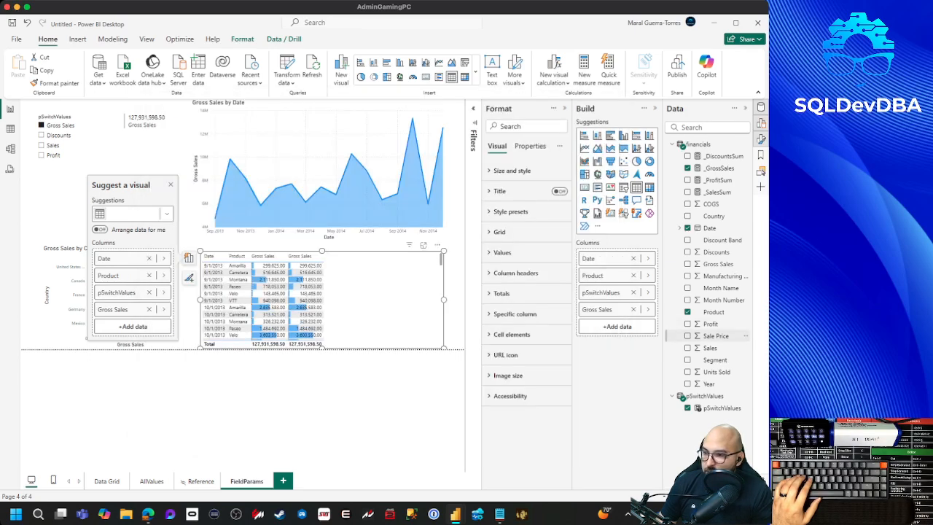
left_click(634, 310)
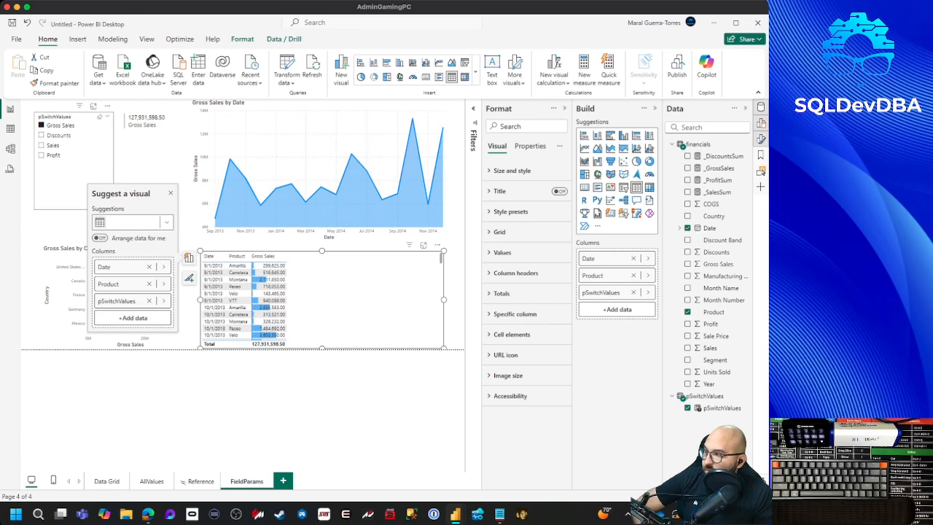
Switch the slicer through Discounts, Sales and Profit to check the table's data bar colours, and select the area chart by date.
left_click(42, 136)
left_click(41, 145)
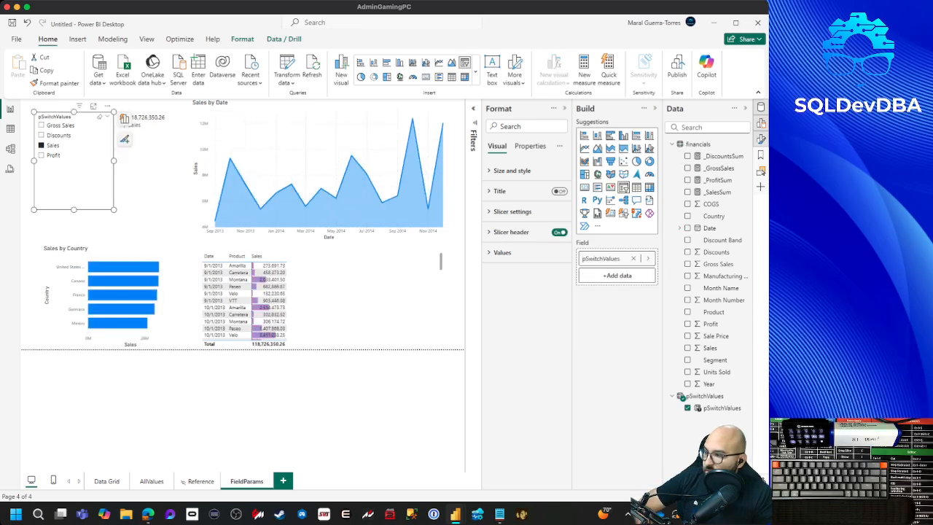
left_click(42, 155)
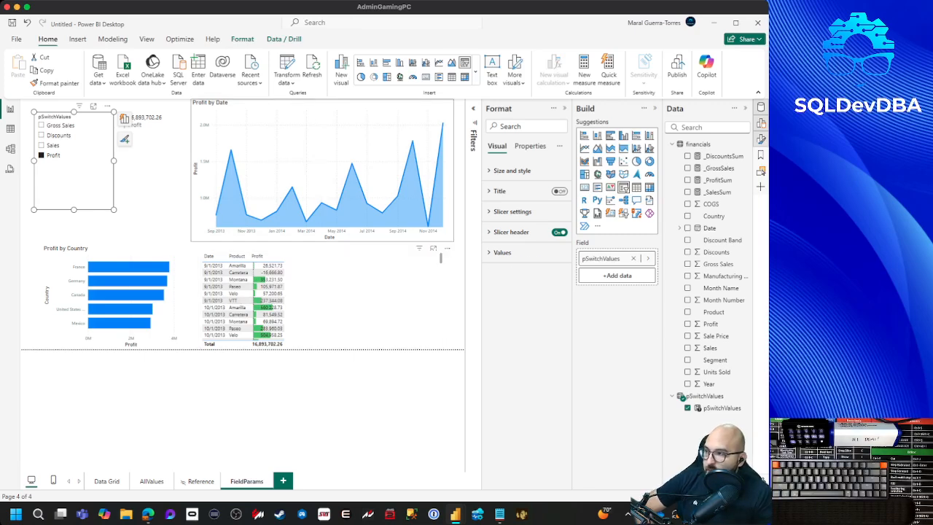
left_click(322, 146)
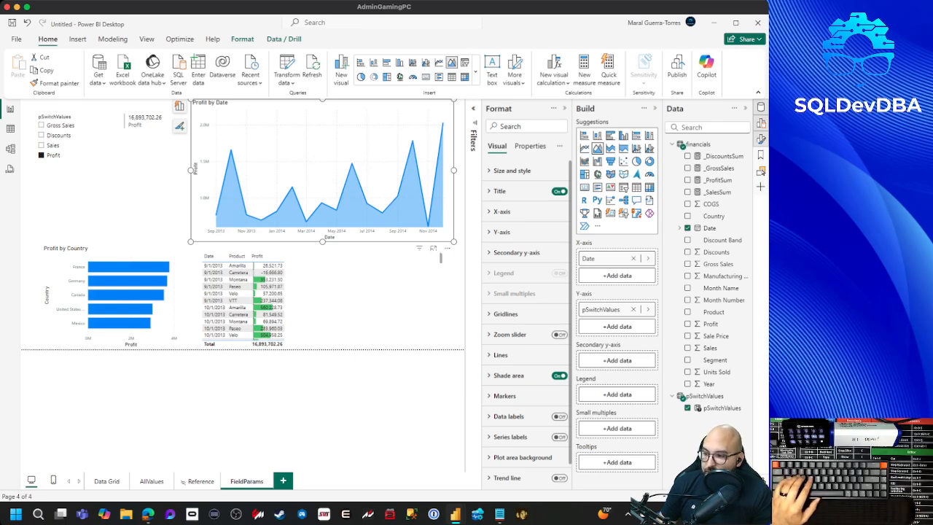
Set the line color of the Profit by Date area chart to the recently used green for all series.
scroll(527, 322, "down", 1)
left_click(500, 332)
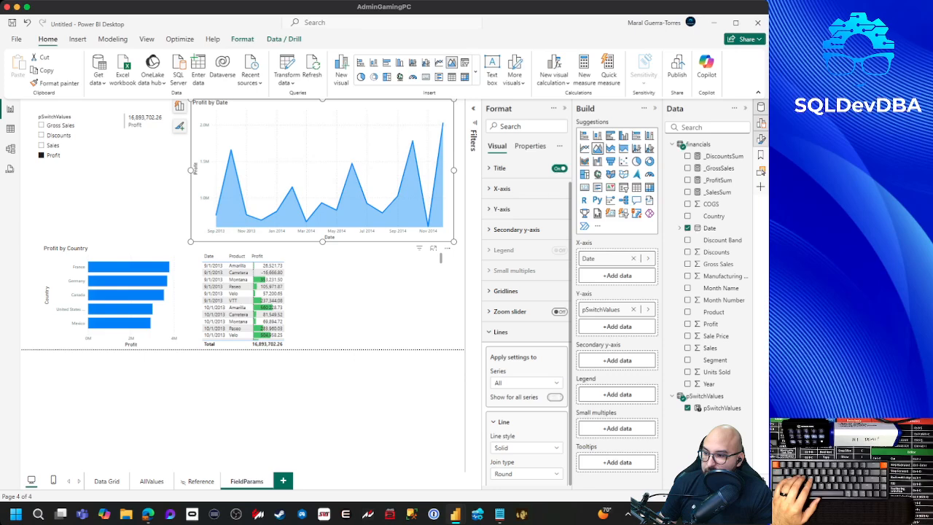
scroll(526, 333, "down", 3)
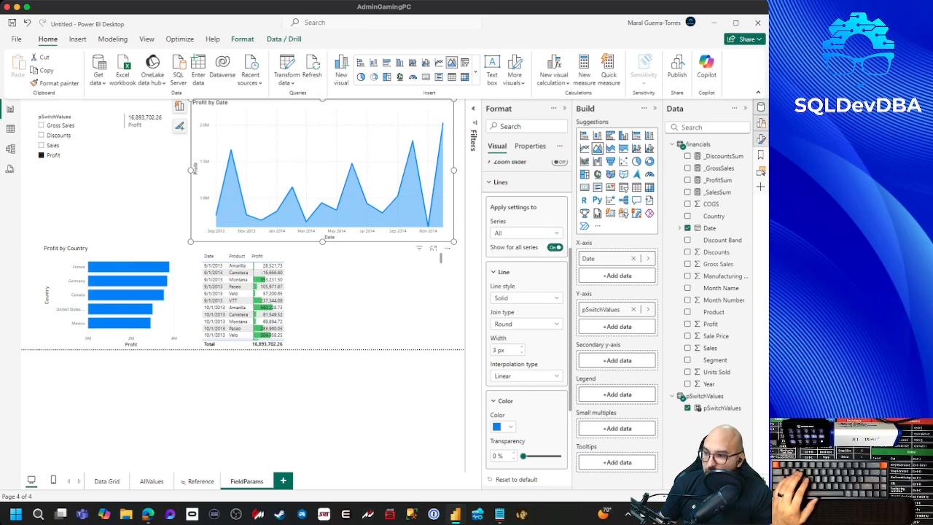
left_click(510, 427)
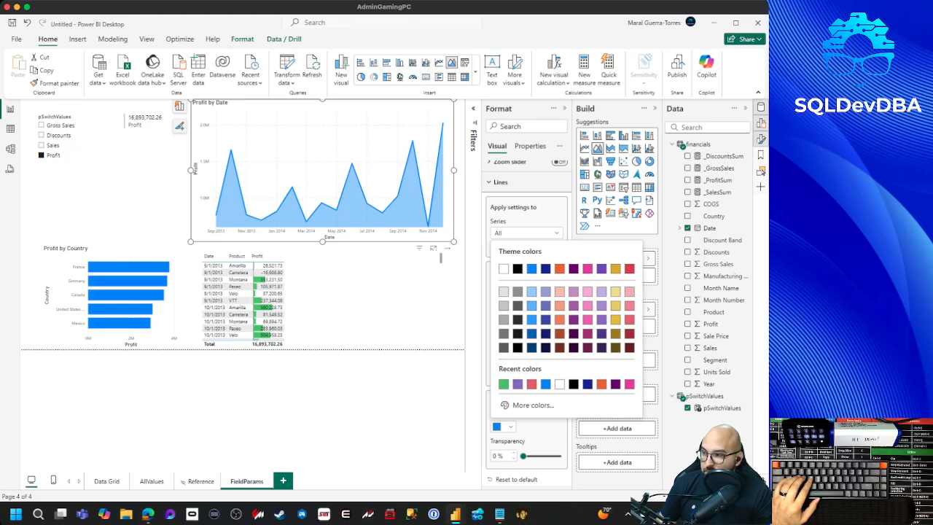
left_click(503, 384)
Select Sales in the pSwitchValues slicer and set the Sales by Date area chart's line color to purple.
left_click(42, 145)
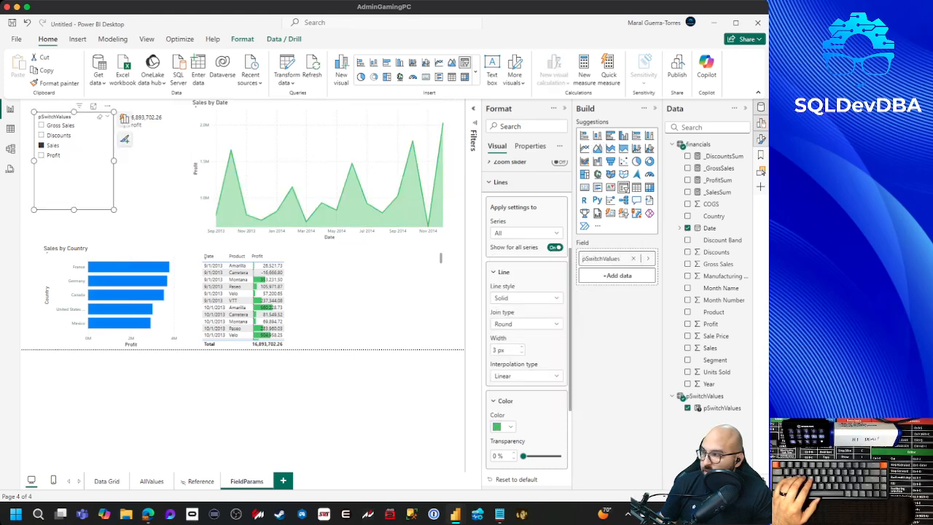
left_click(41, 155)
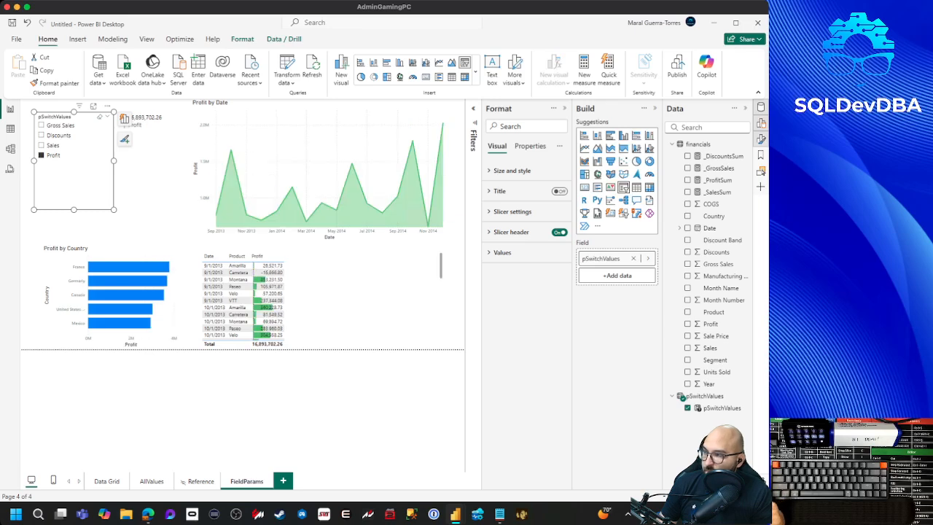
left_click(41, 145)
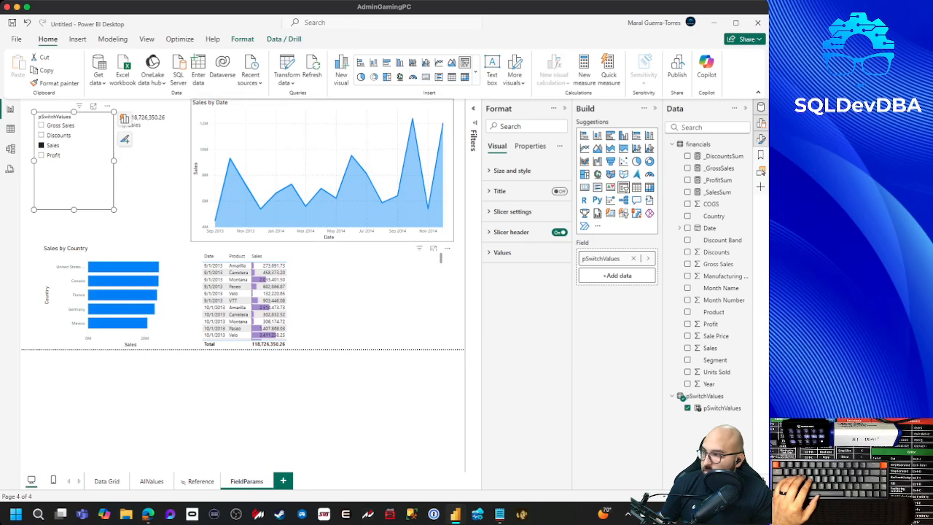
left_click(322, 170)
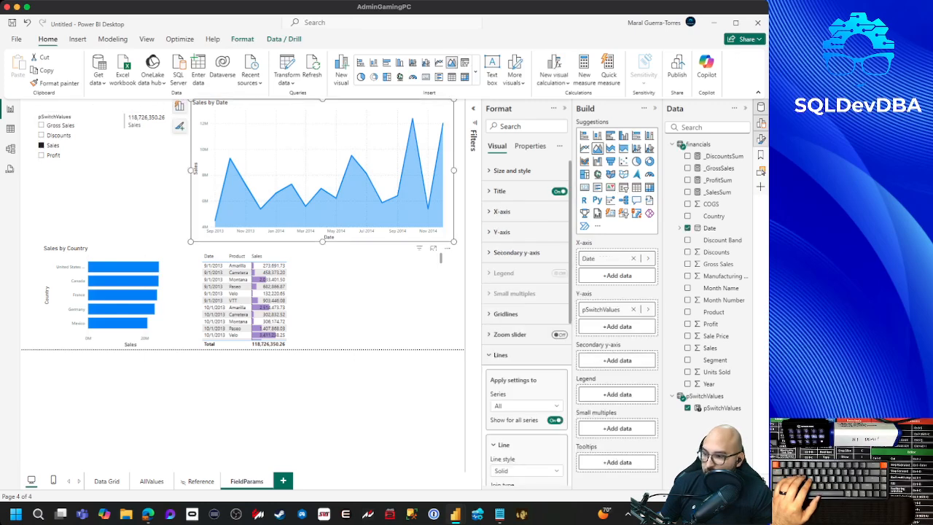
scroll(526, 306, "down", 3)
left_click(527, 206)
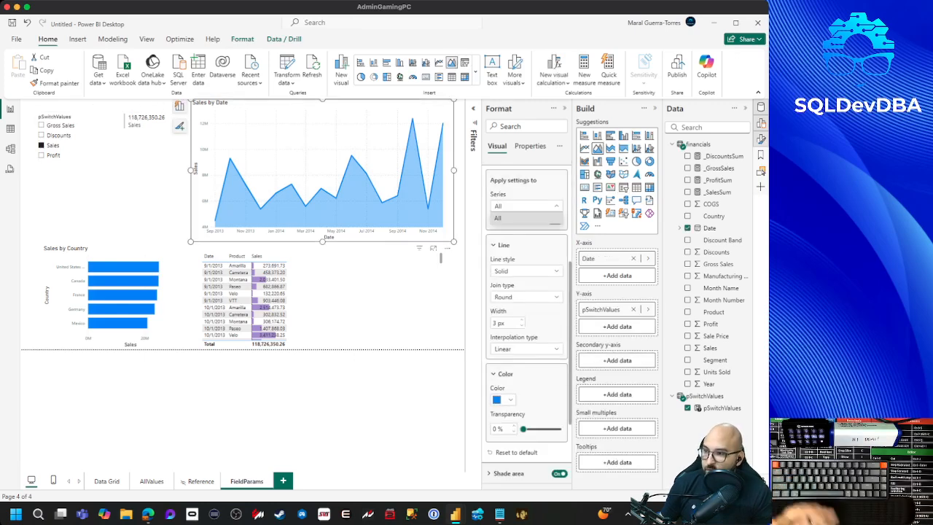
left_click(526, 207)
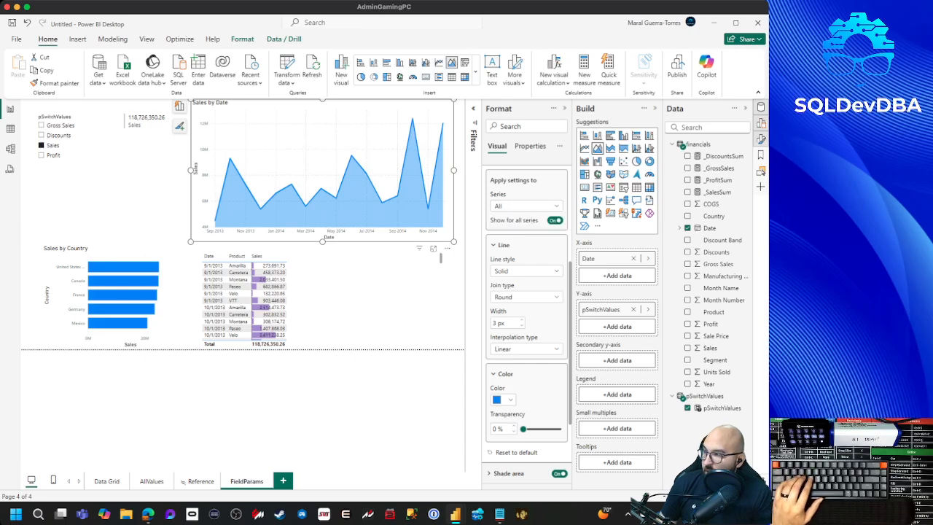
left_click(502, 399)
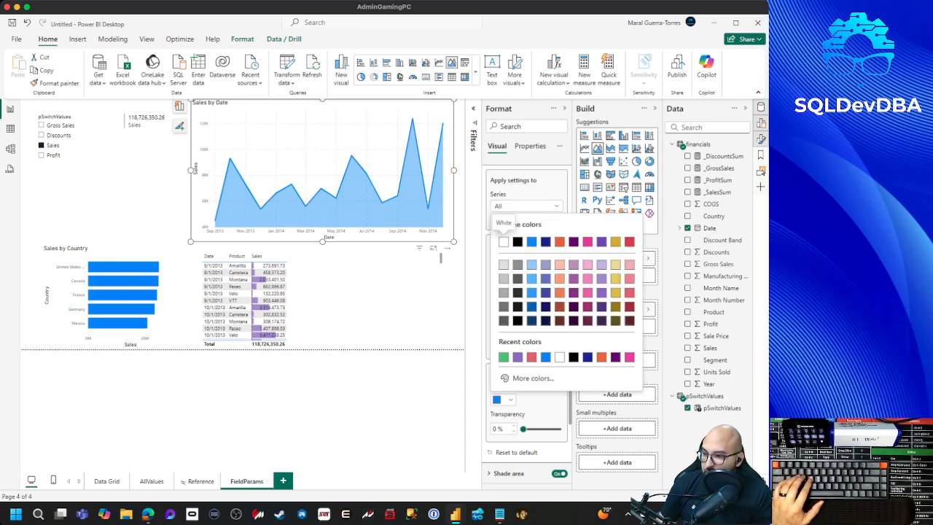
left_click(517, 356)
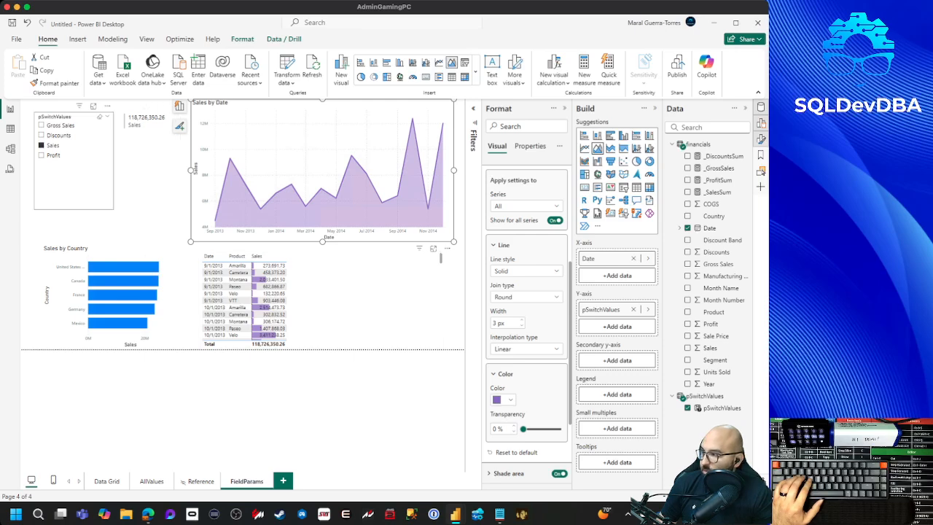
Select Discounts in the pSwitchValues slicer and set the Discounts by Date area chart's line color to pinkish red.
left_click(42, 134)
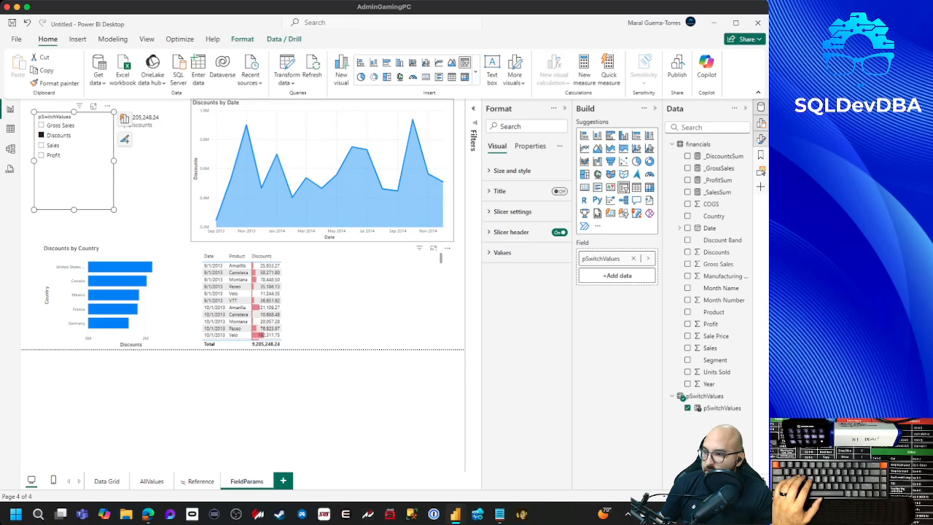
left_click(353, 105)
scroll(527, 321, "down", 3)
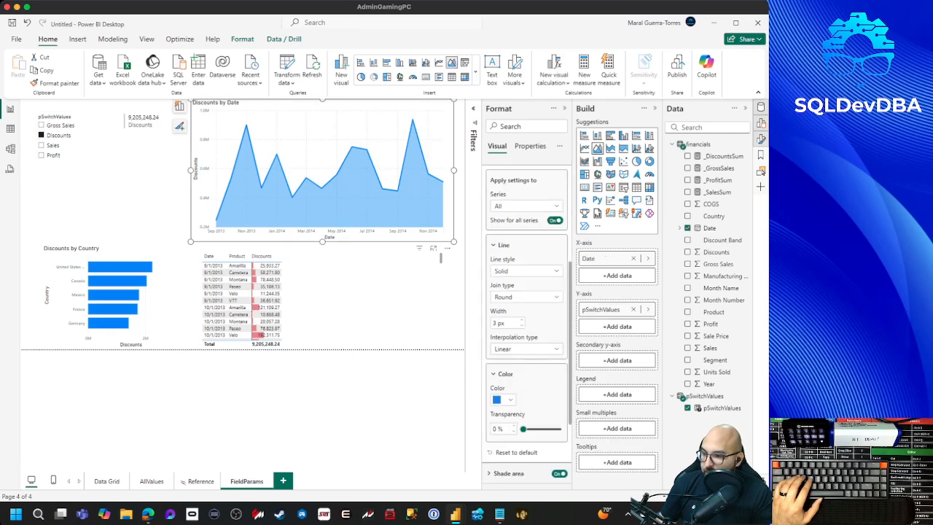
left_click(502, 399)
left_click(631, 241)
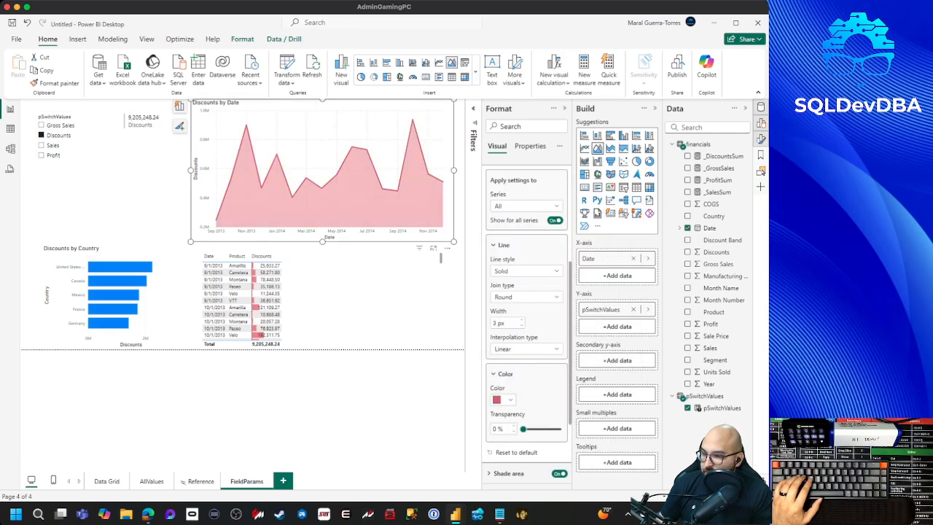
Select Gross Sales in the pSwitchValues slicer and set the Gross Sales by Date area chart's line color to blue #118DFF.
left_click(60, 124)
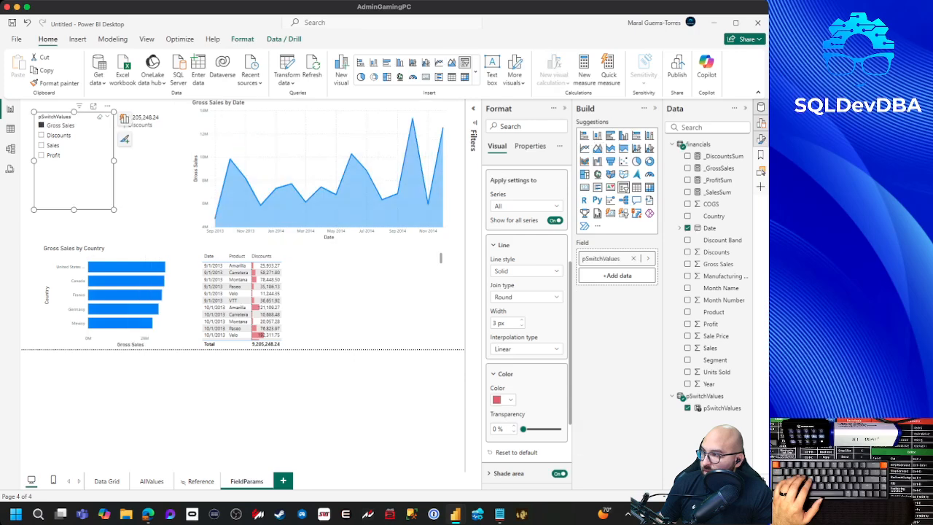
left_click(413, 170)
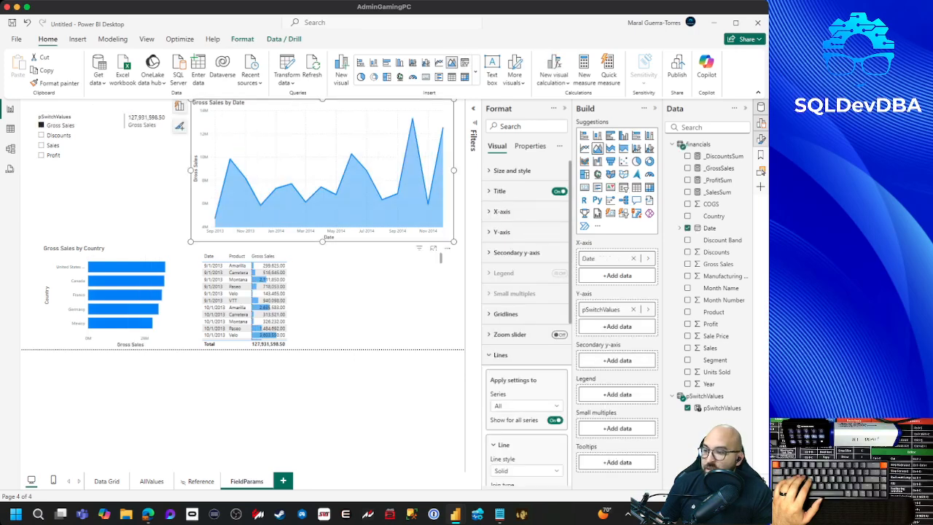
scroll(526, 328, "down", 6)
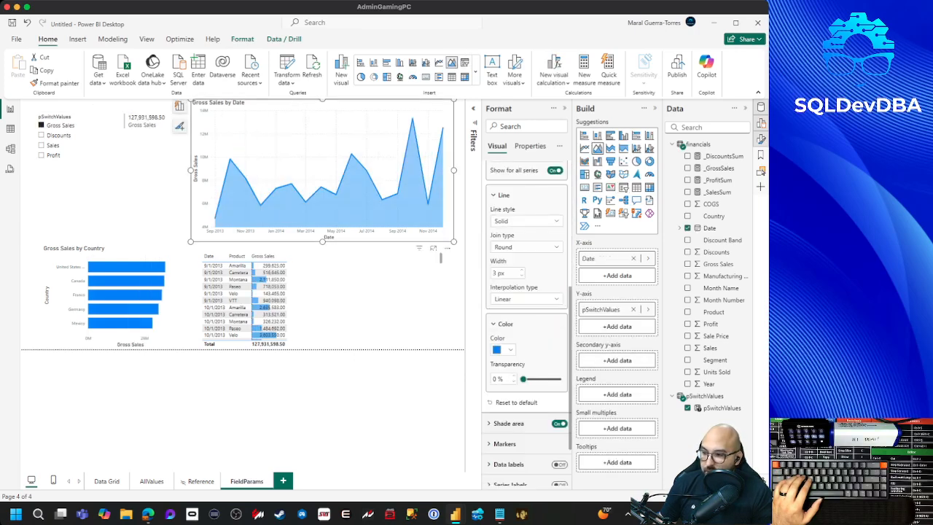
left_click(502, 349)
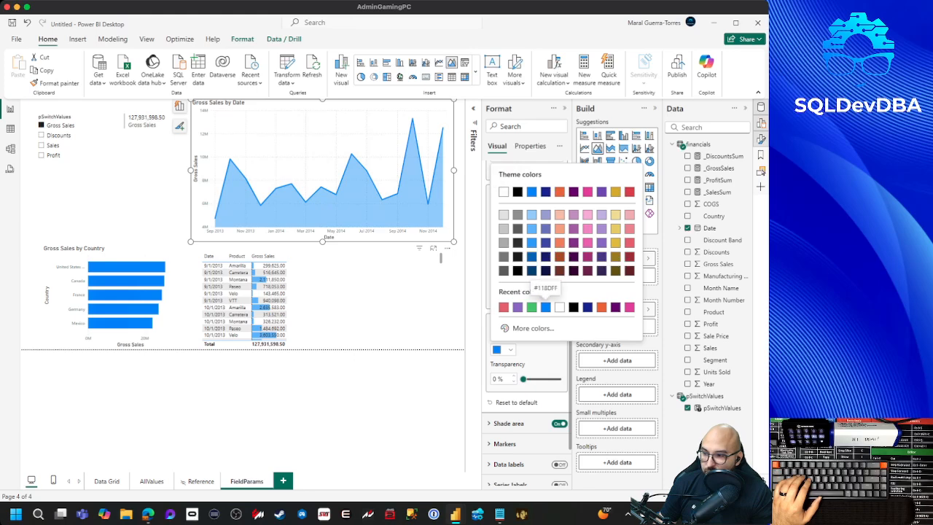
left_click(545, 307)
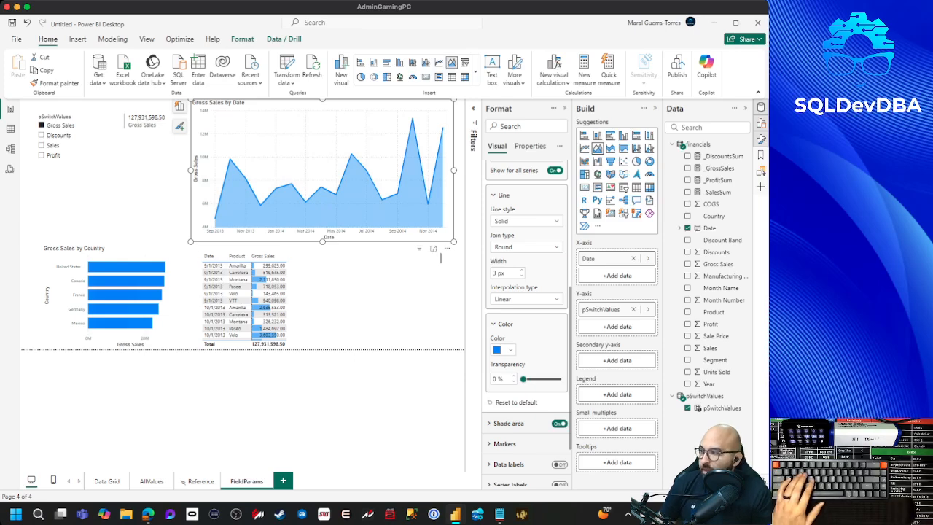
Switch the pSwitchValues slicer from Gross Sales to Sales and on to Profit.
left_click(328, 299)
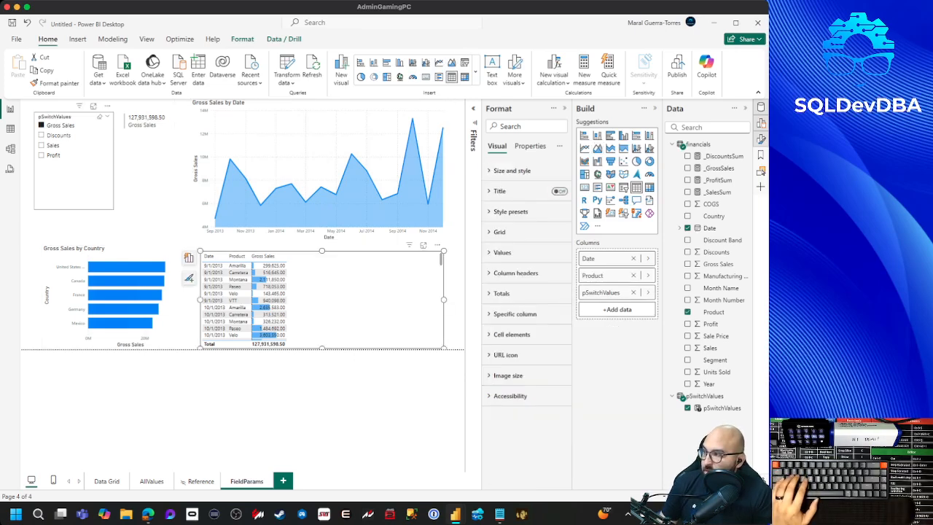
left_click(51, 145)
left_click(51, 155)
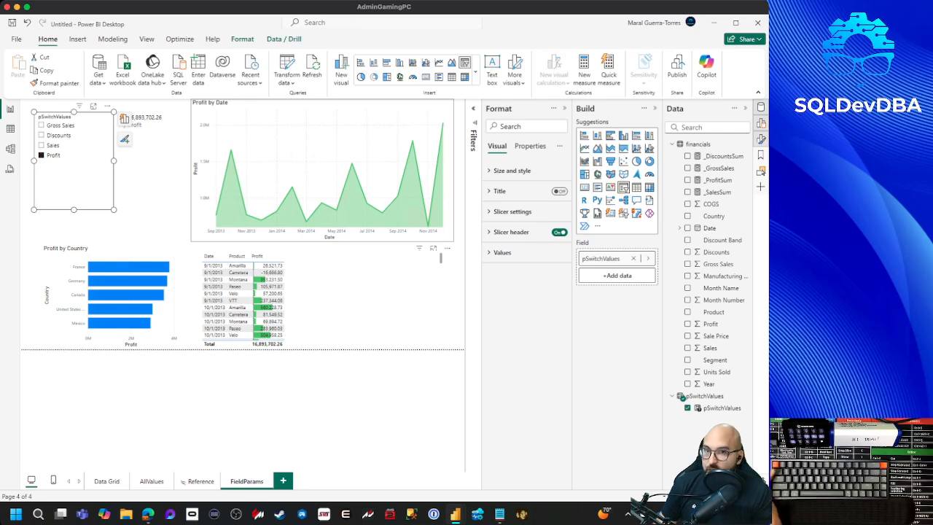
Set the bar color of the Profit by Country chart to the recently used green for all categories.
left_click(151, 253)
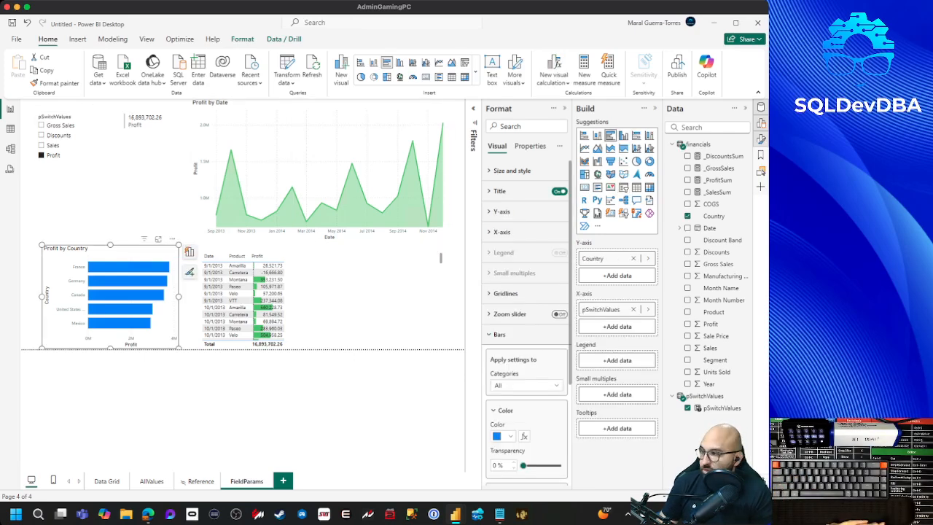
scroll(526, 328, "down", 3)
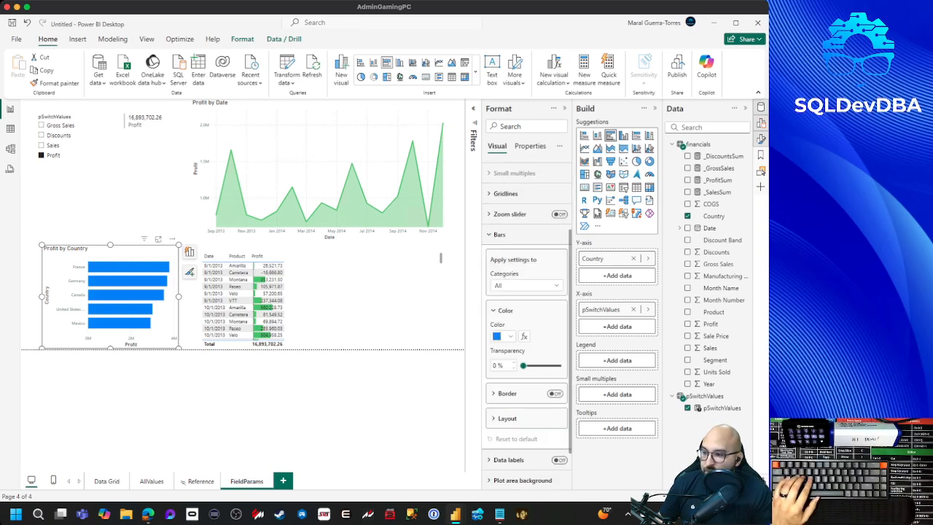
left_click(527, 285)
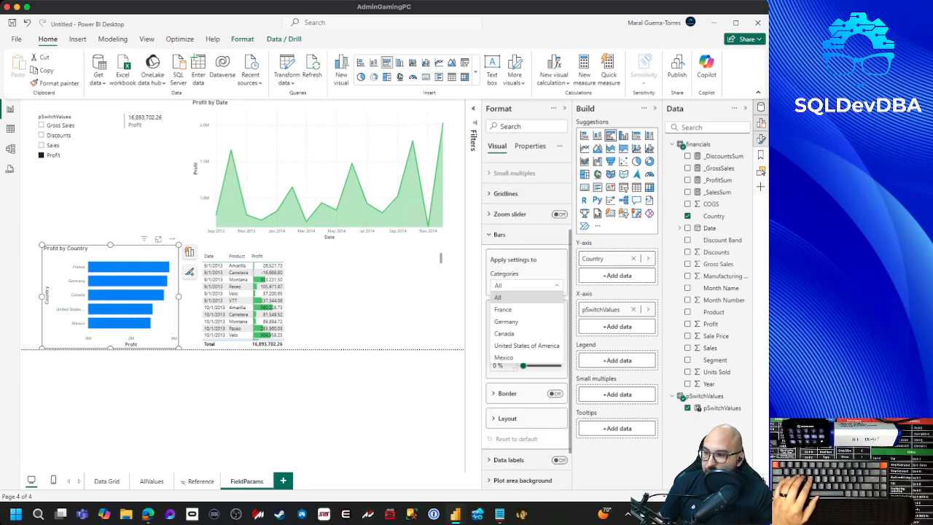
left_click(528, 286)
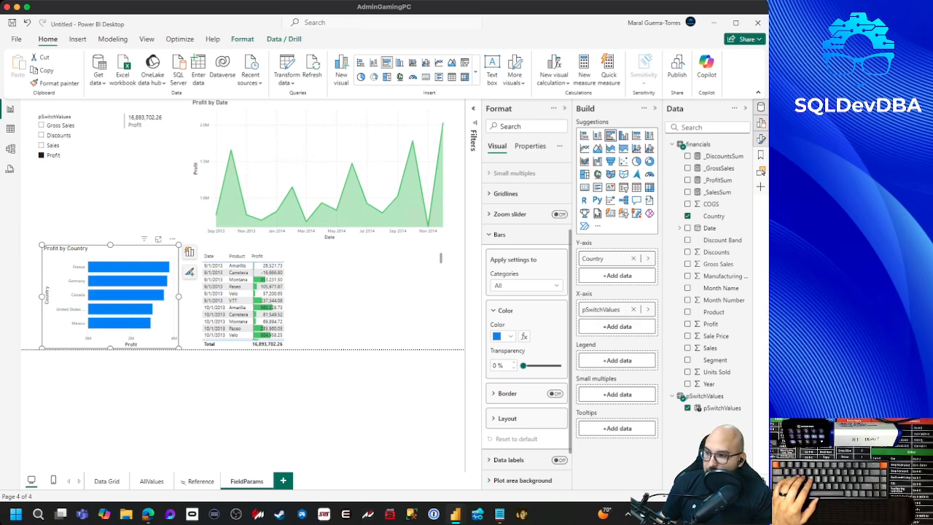
left_click(499, 235)
left_click(500, 334)
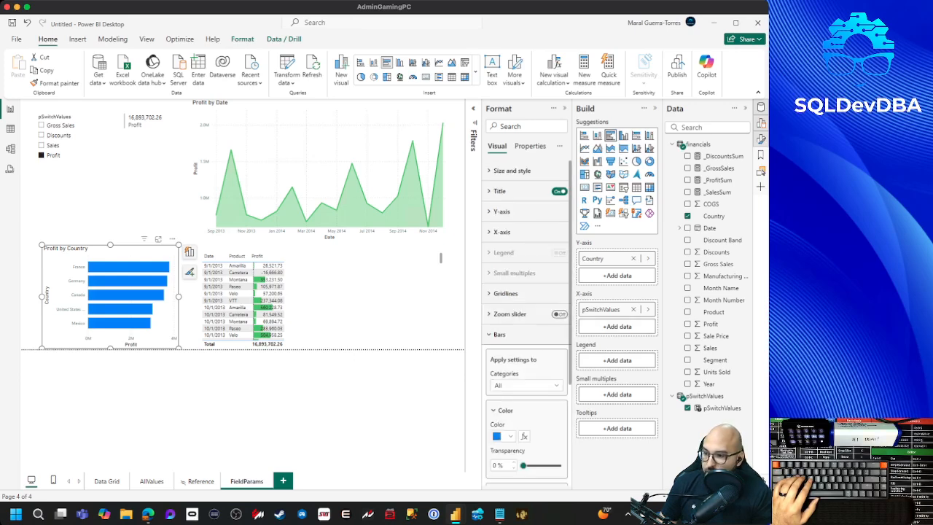
scroll(526, 334, "down", 3)
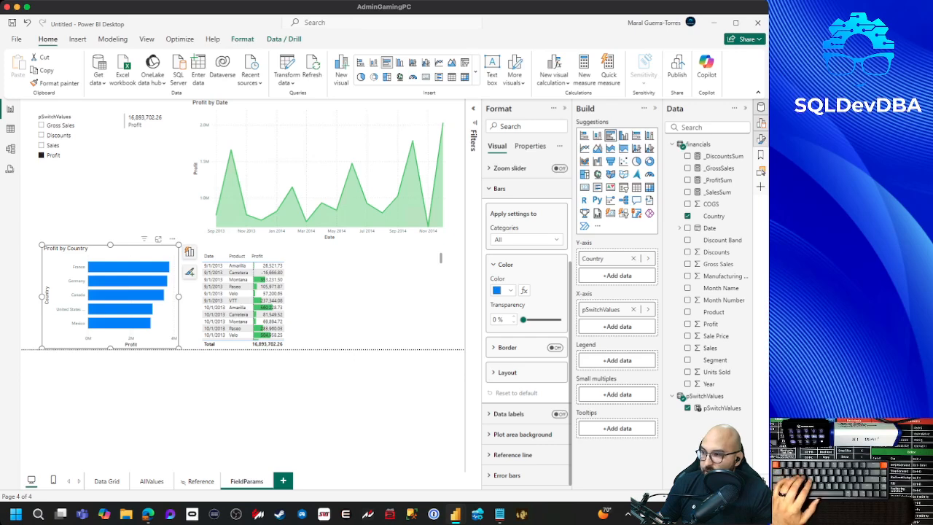
left_click(501, 290)
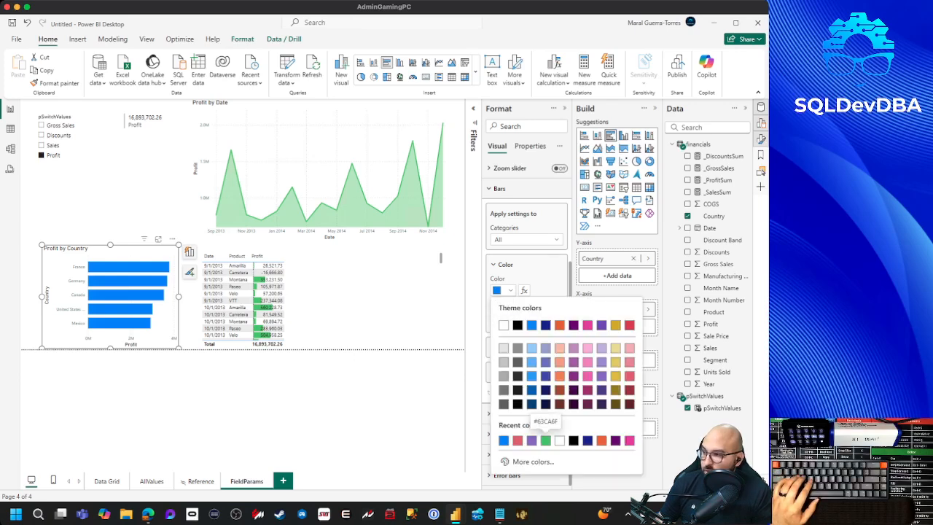
left_click(545, 440)
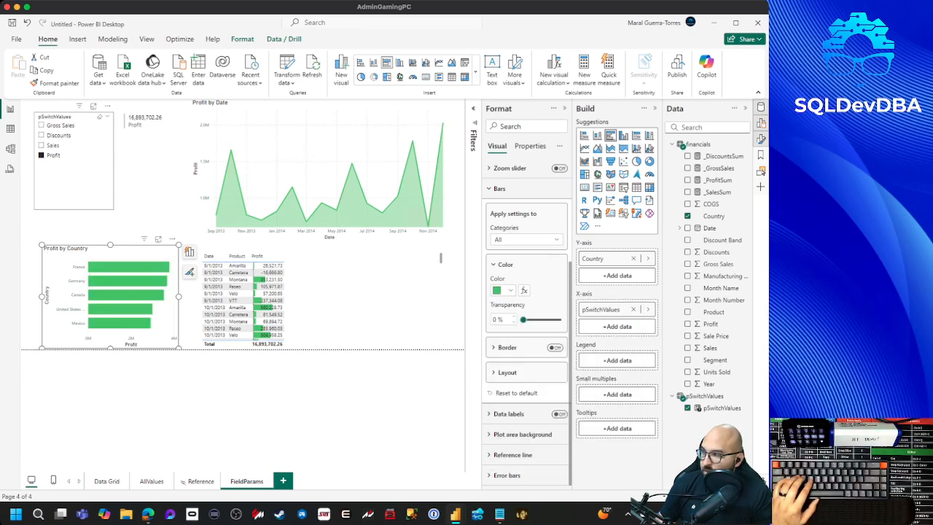
Cycle the pSwitchValues slicer through Sales, Profit, Discounts and Gross Sales to compare the colors of the charts.
left_click(42, 145)
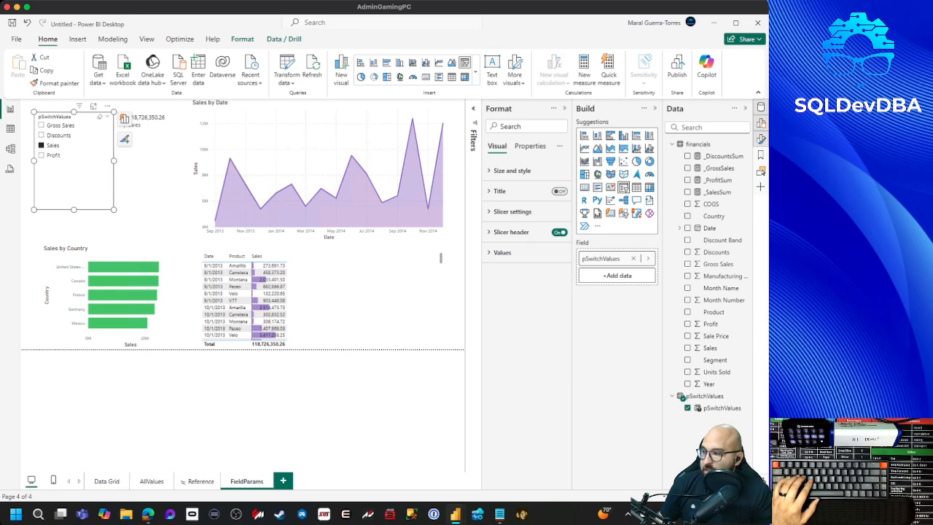
left_click(42, 156)
left_click(42, 145)
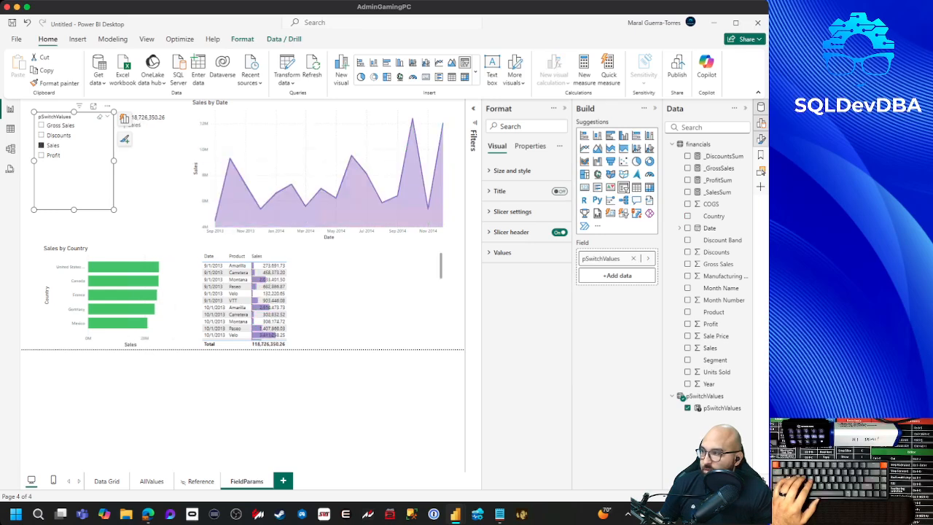
left_click(41, 155)
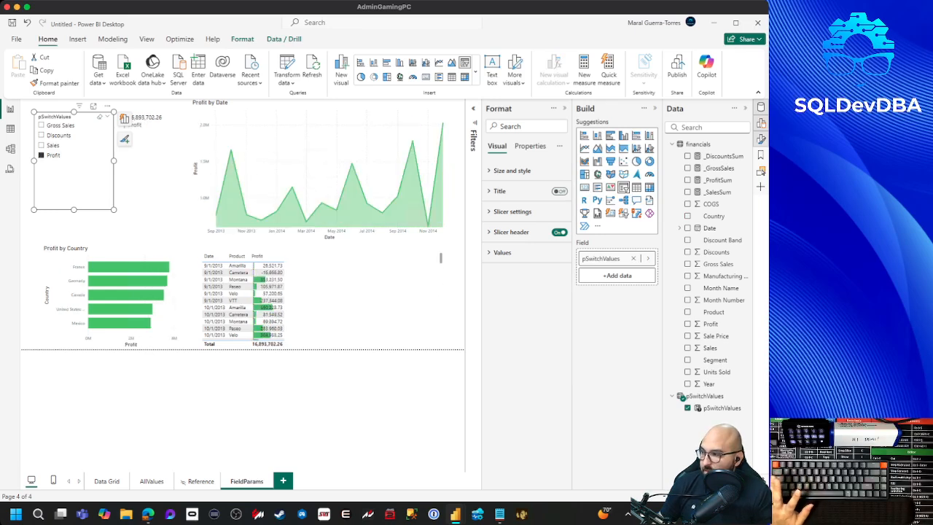
left_click(41, 145)
left_click(41, 134)
left_click(42, 125)
left_click(41, 155)
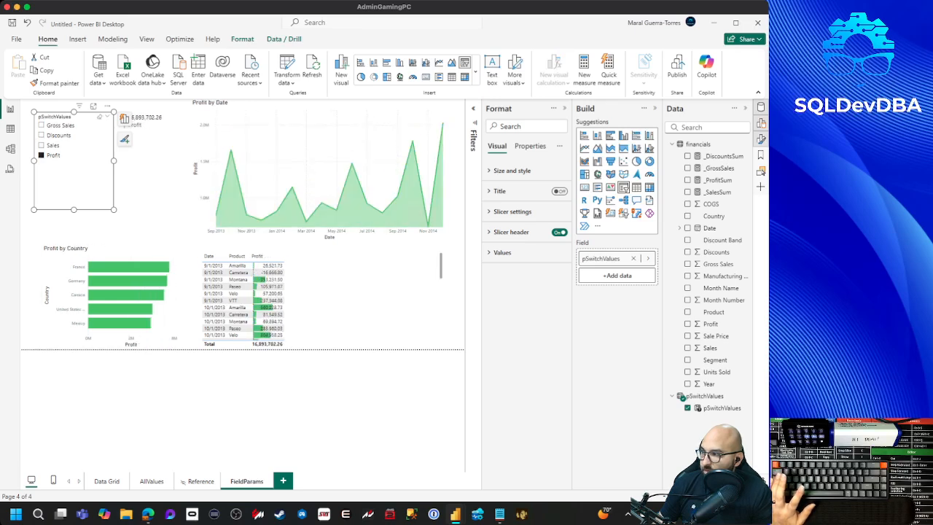
Select Sales in the pSwitchValues slicer and set the Sales by Country chart's bar color to the recently used purple for all categories.
left_click(42, 145)
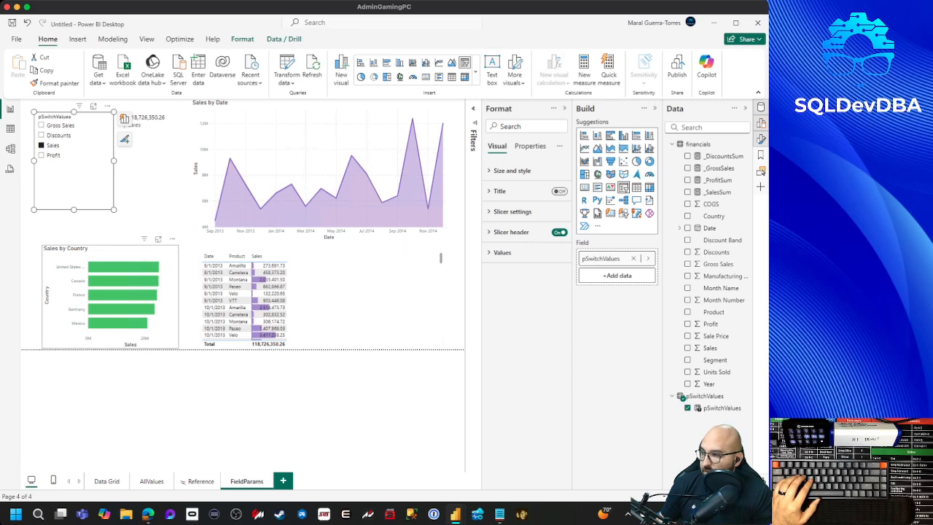
left_click(169, 294)
scroll(526, 328, "down", 3)
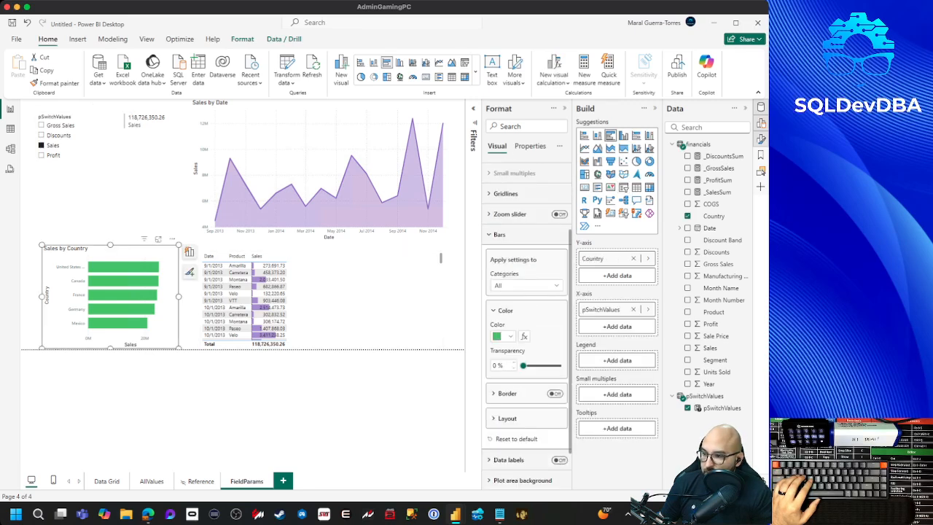
left_click(502, 336)
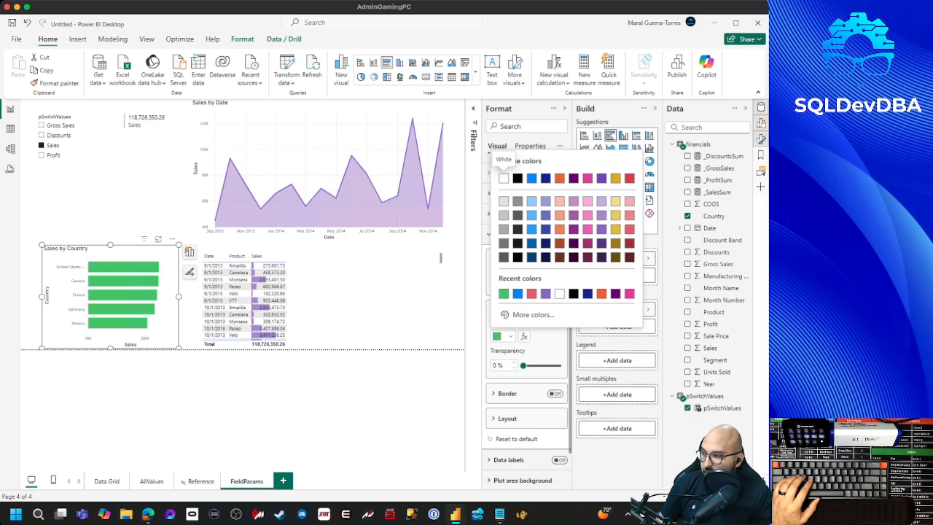
left_click(545, 293)
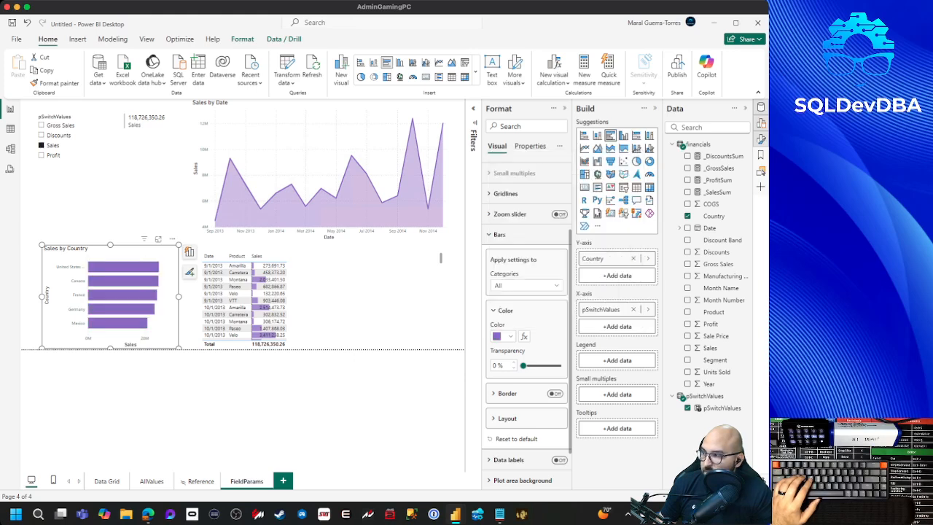
Switch the pSwitchValues slicer to Profit and add the _ProfitSum measure to the X-axis of the Profit by Country chart.
left_click(51, 155)
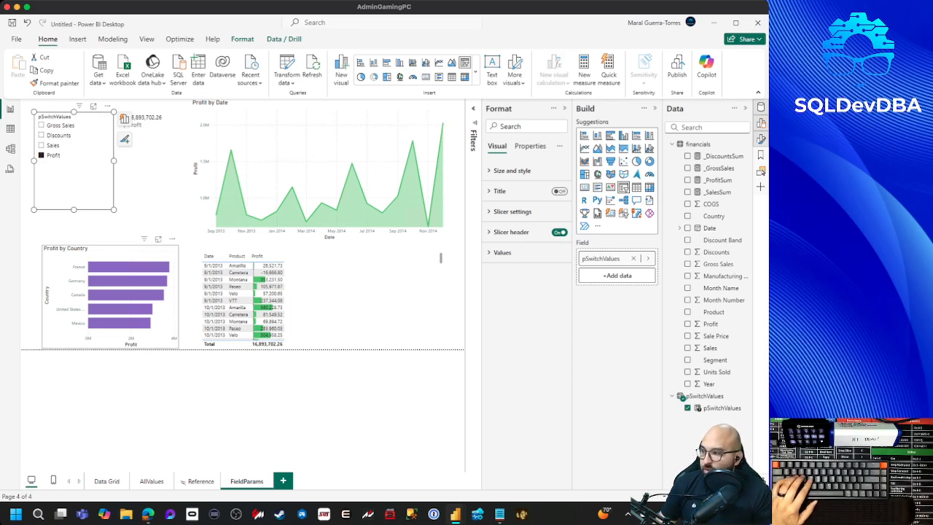
left_click(164, 312)
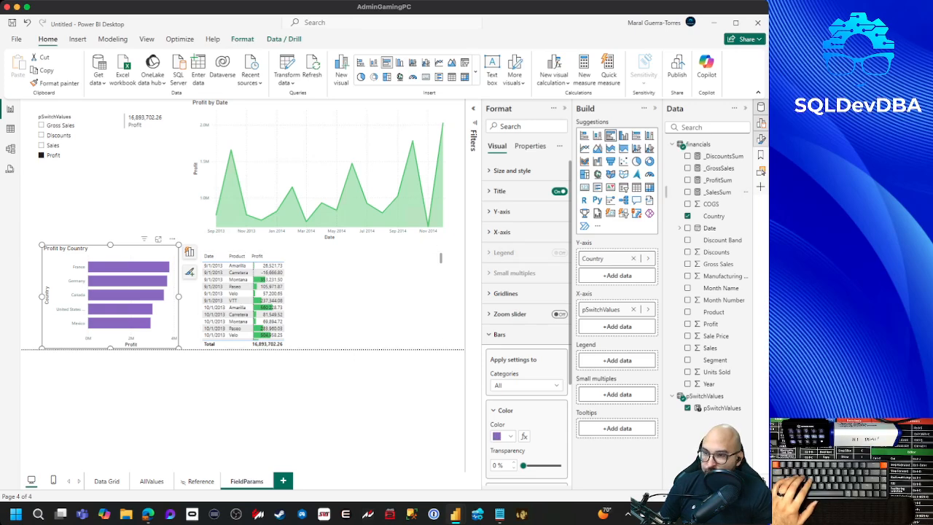
left_click_drag(718, 179, 615, 326)
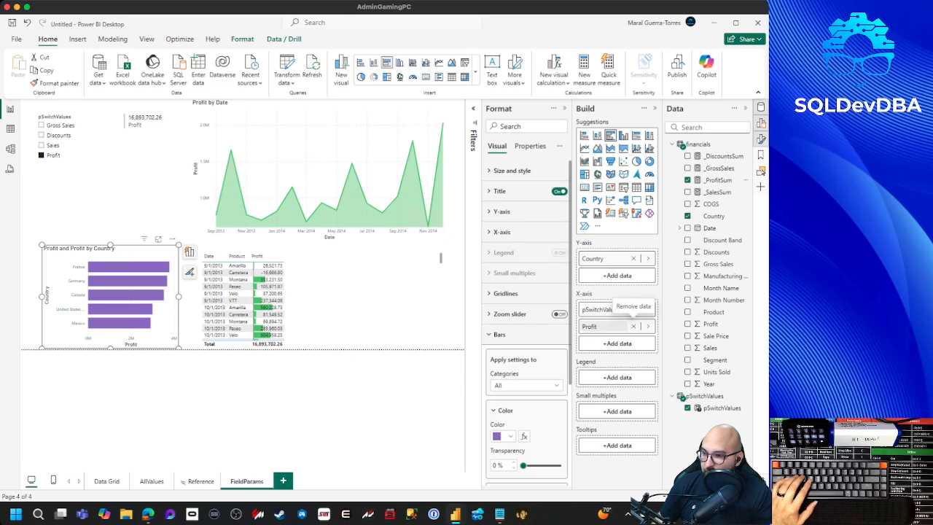
Check the categories offered for the country chart's bar settings and set the bar color to the recently used green for all categories.
scroll(526, 321, "down", 1)
scroll(525, 289, "down", 2)
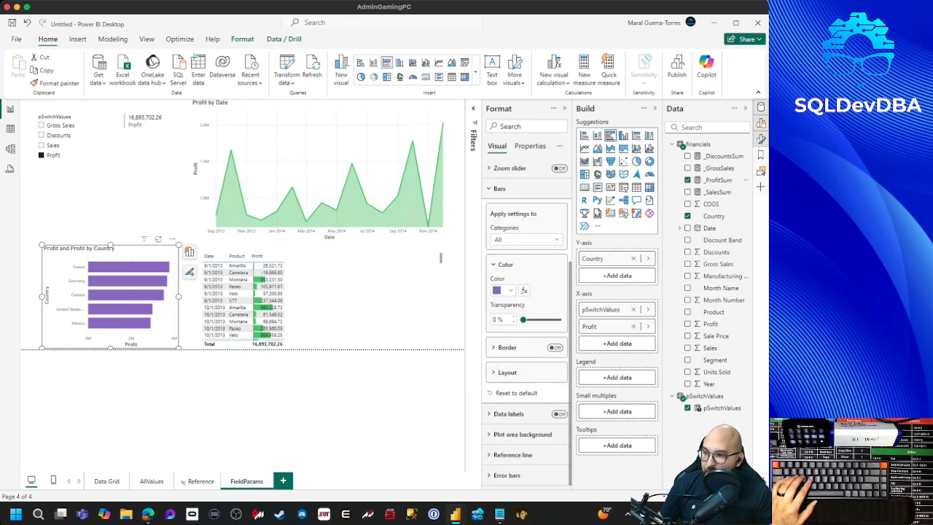
left_click(503, 188)
left_click(499, 333)
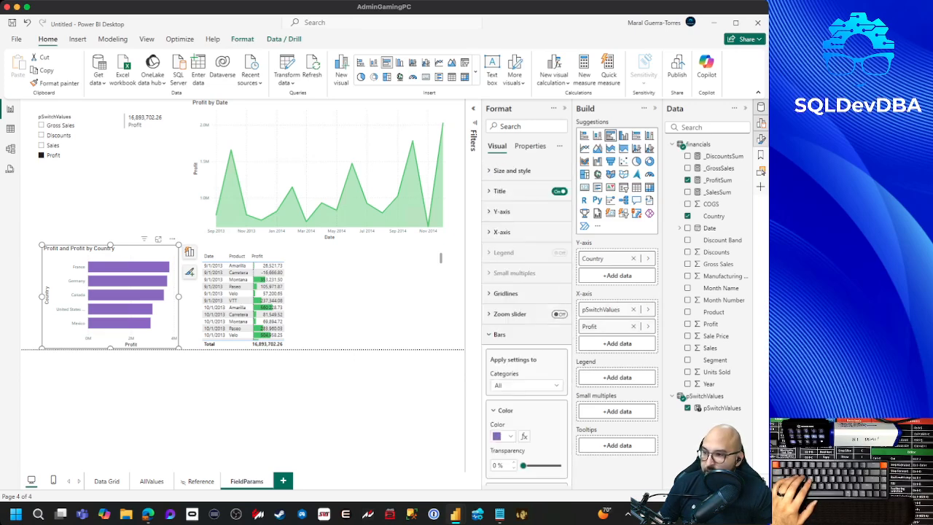
scroll(526, 320, "down", 3)
left_click(526, 239)
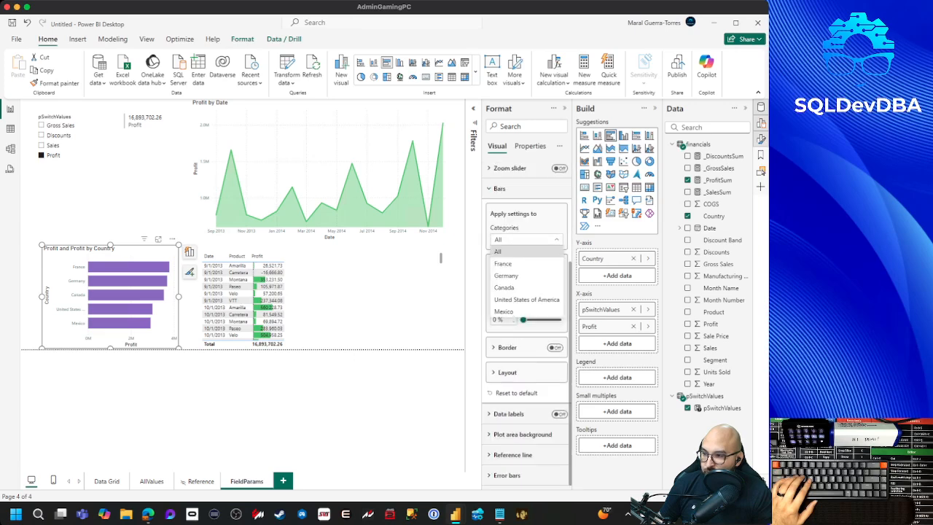
left_click(526, 240)
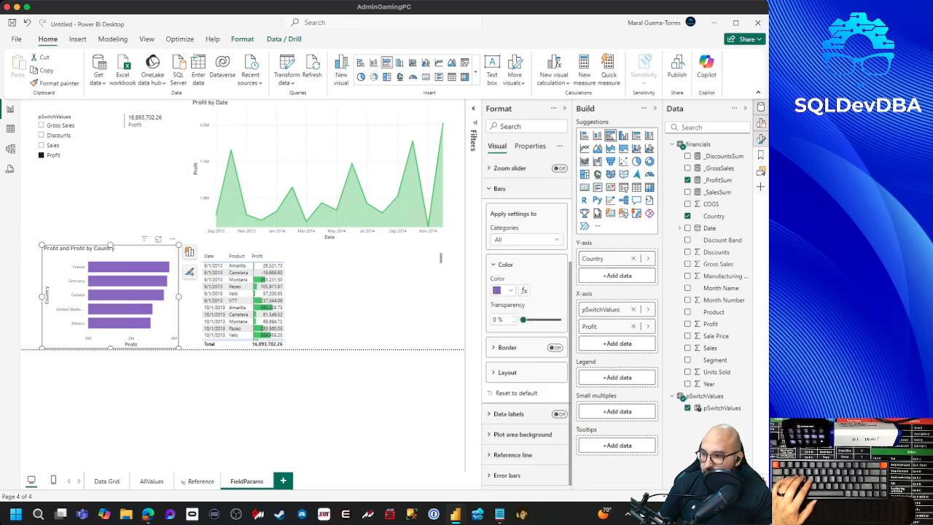
left_click(526, 240)
left_click(526, 239)
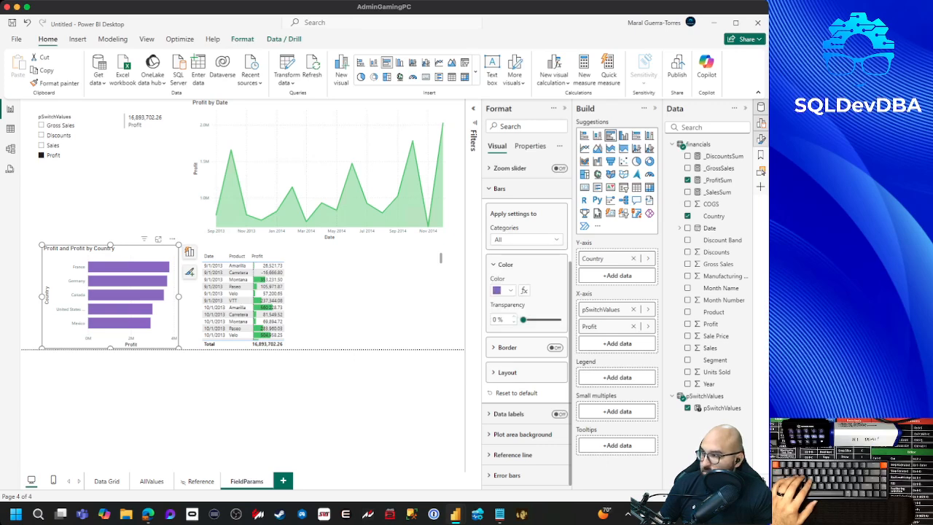
left_click(503, 290)
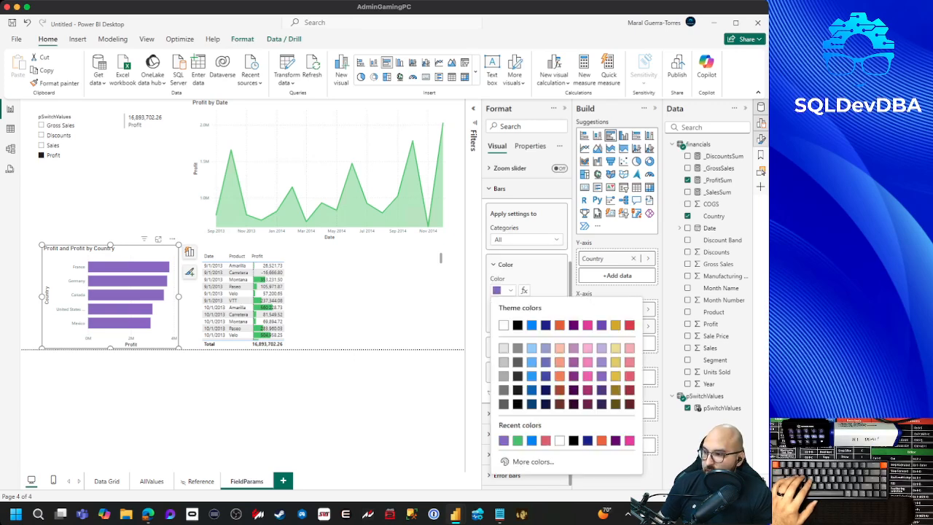
left_click(517, 440)
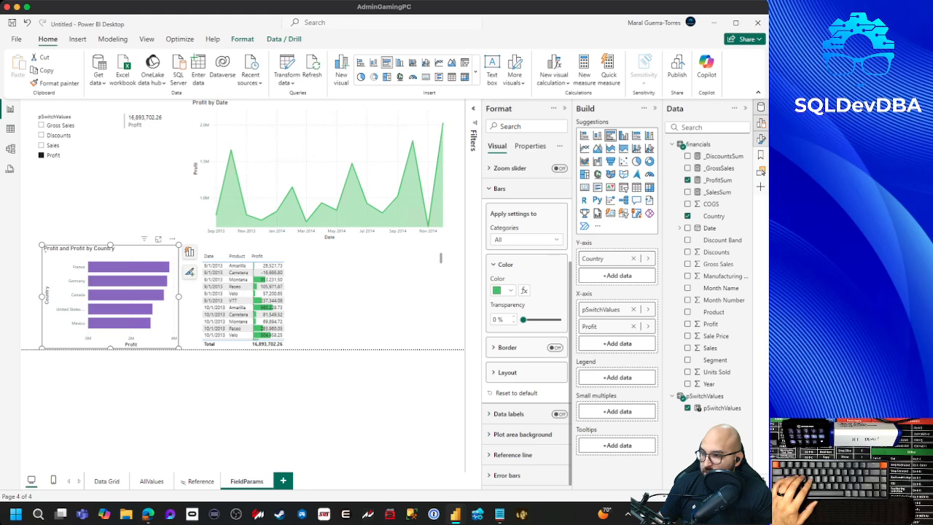
Switch the pSwitchValues slicer between Sales and Profit to compare the bar colors in the country chart.
left_click(42, 145)
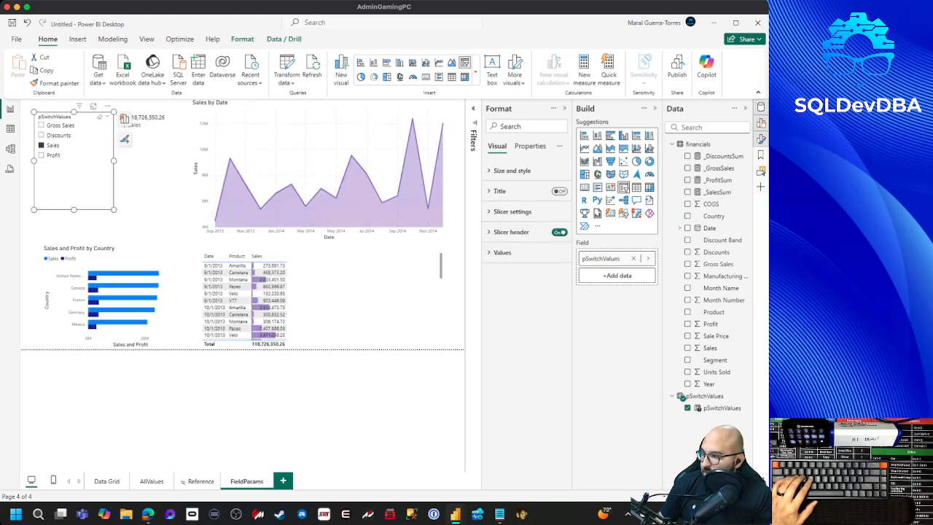
left_click(41, 155)
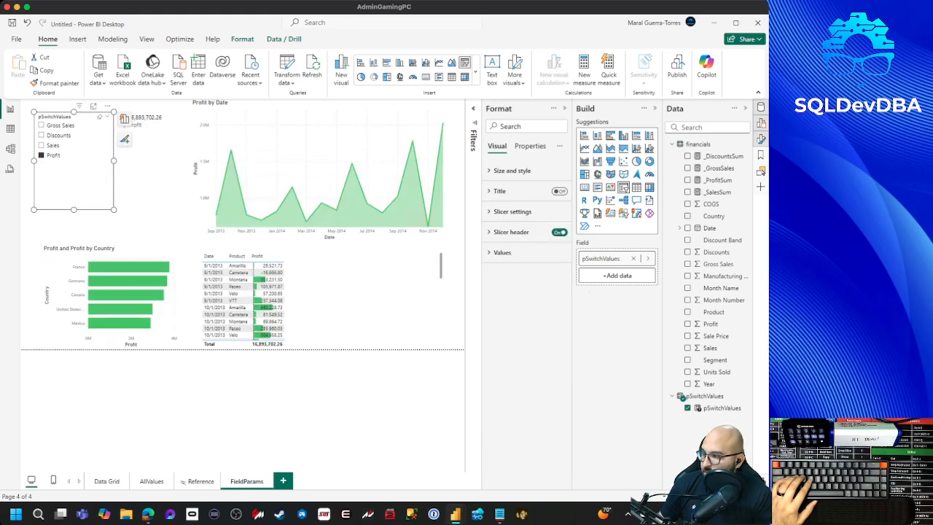
left_click(41, 145)
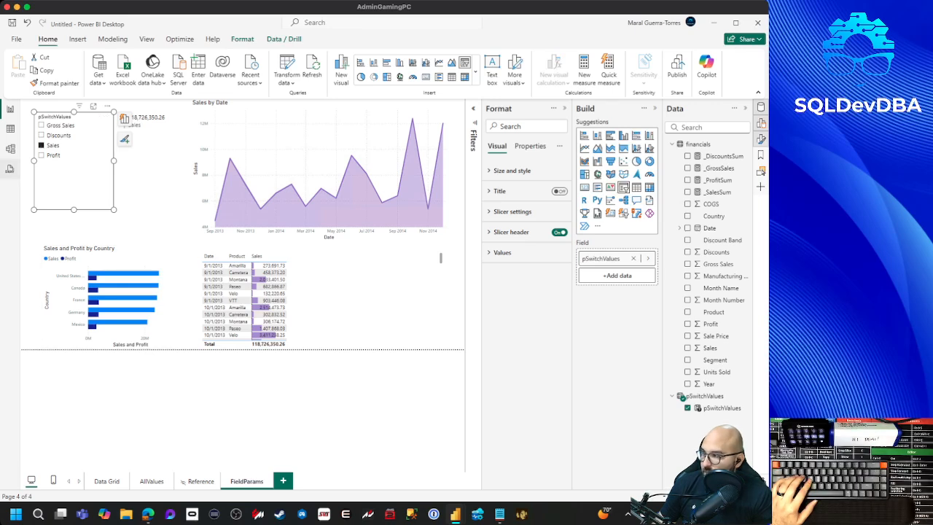
left_click(41, 155)
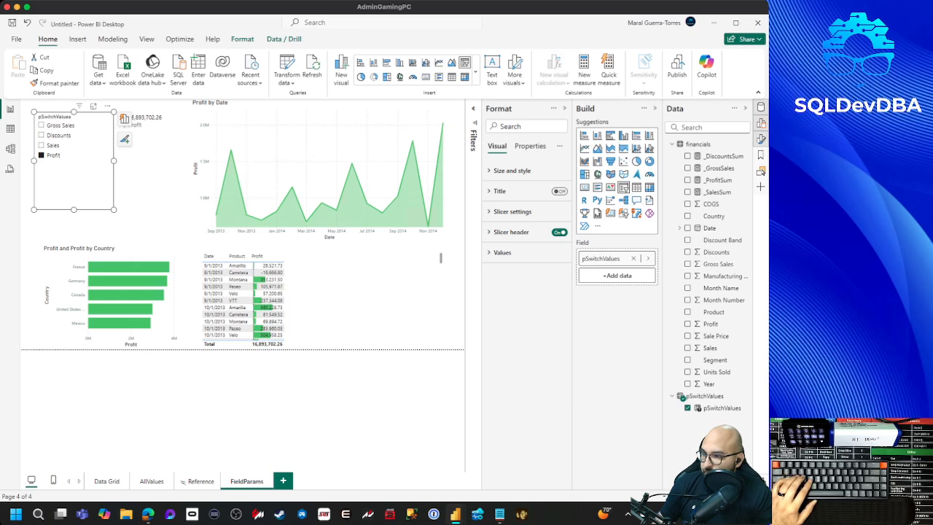
left_click(510, 231)
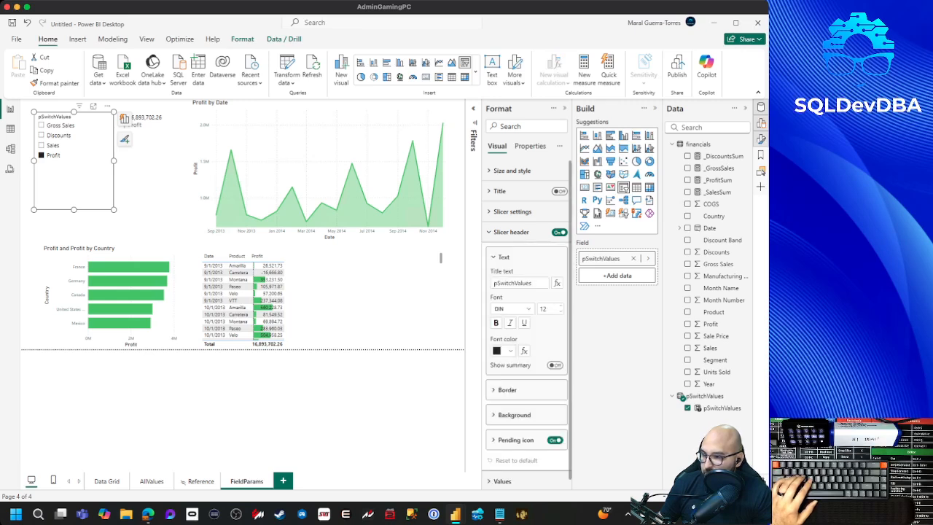
left_click(510, 231)
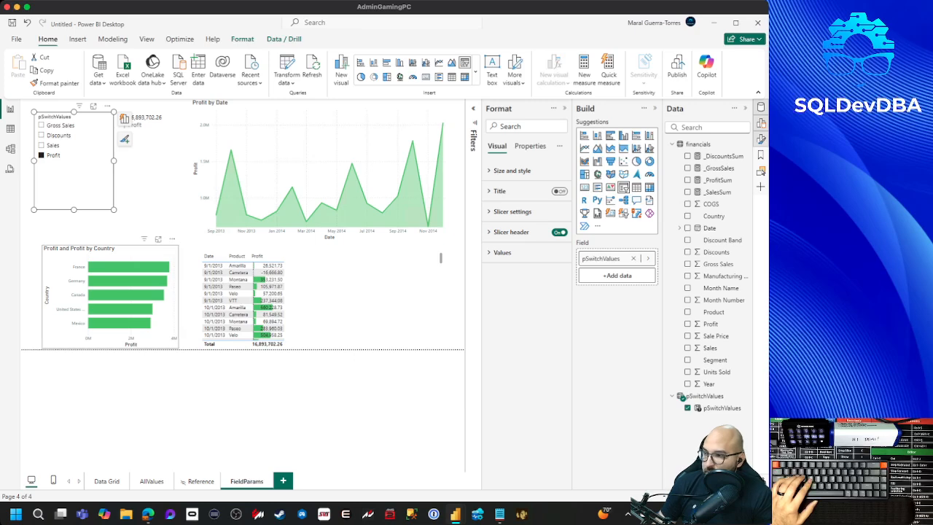
Switch to the FieldsParamDemo1 report and examine which series the bar settings of its country chart can be applied to.
left_click(162, 318)
scroll(522, 412, "down", 3)
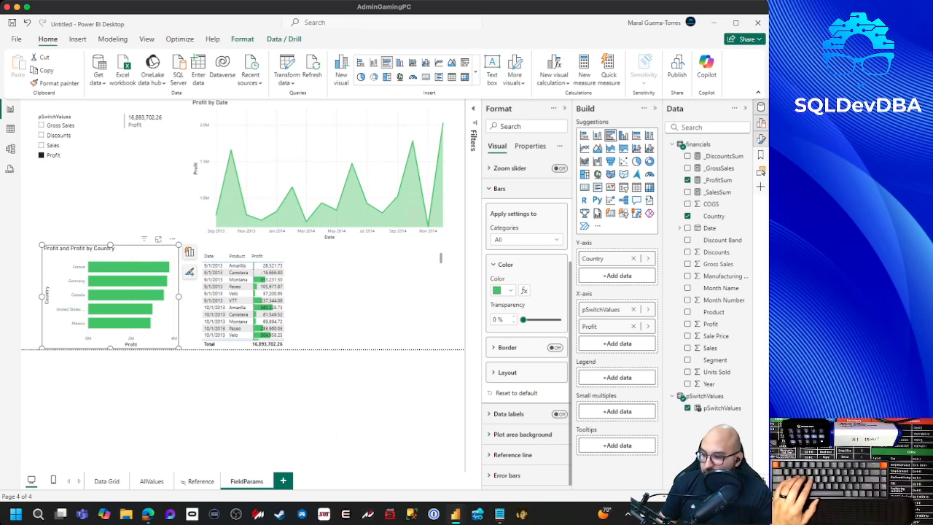
mouse_move(455, 514)
left_click(400, 452)
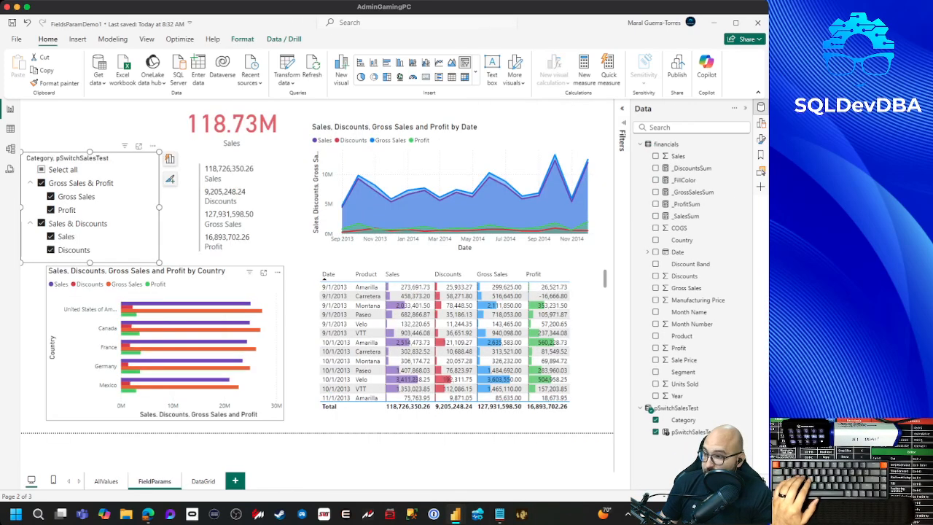
left_click(211, 293)
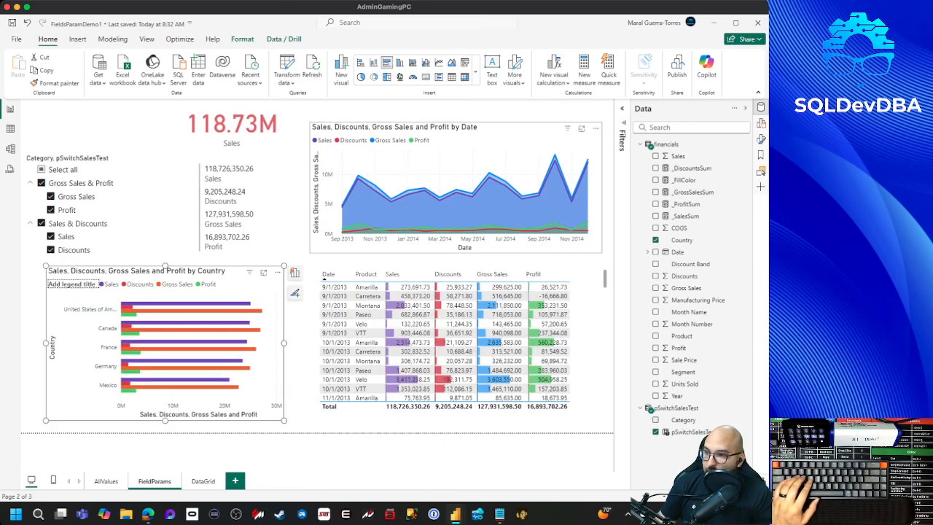
left_click(294, 292)
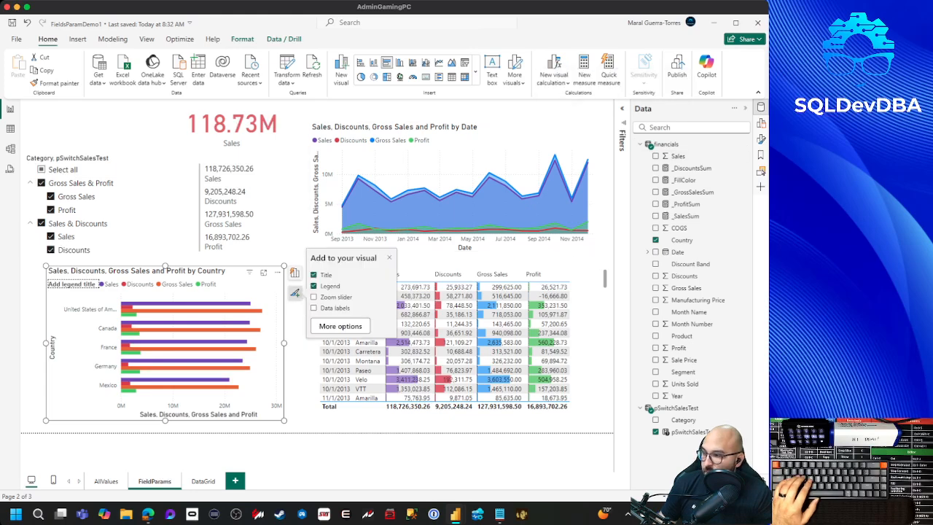
left_click(340, 326)
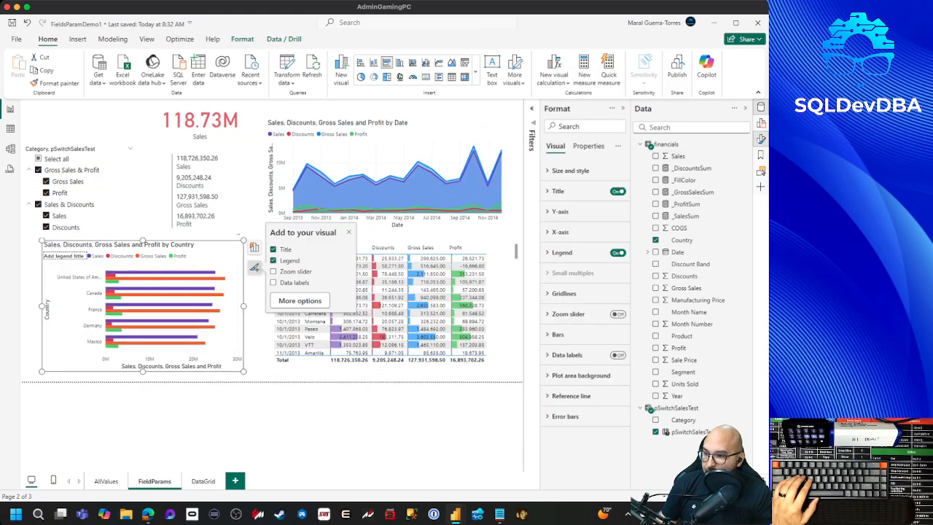
left_click(557, 334)
scroll(579, 339, "down", 2)
left_click(584, 285)
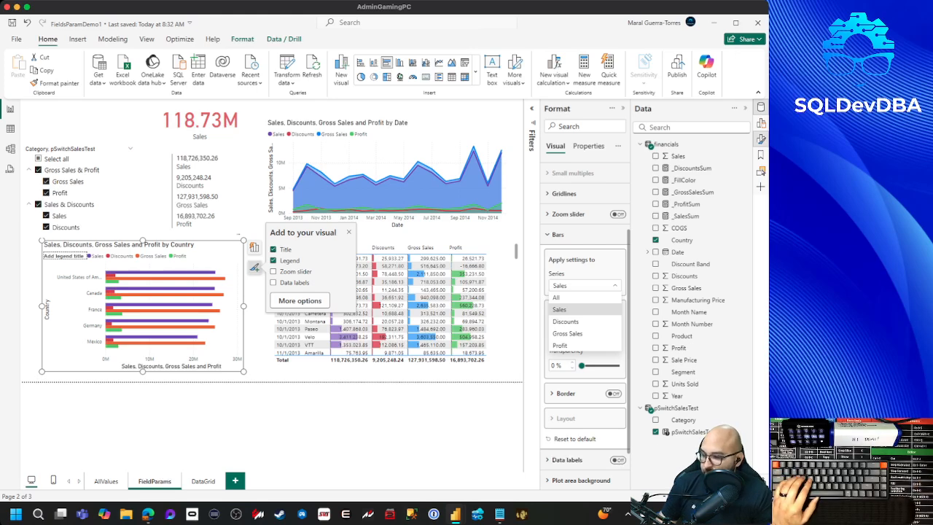
Return to the untitled report and add the _GrossSales, _DiscountsSum and _SalesSum measures to the country chart's X-axis.
mouse_move(456, 514)
left_click(518, 408)
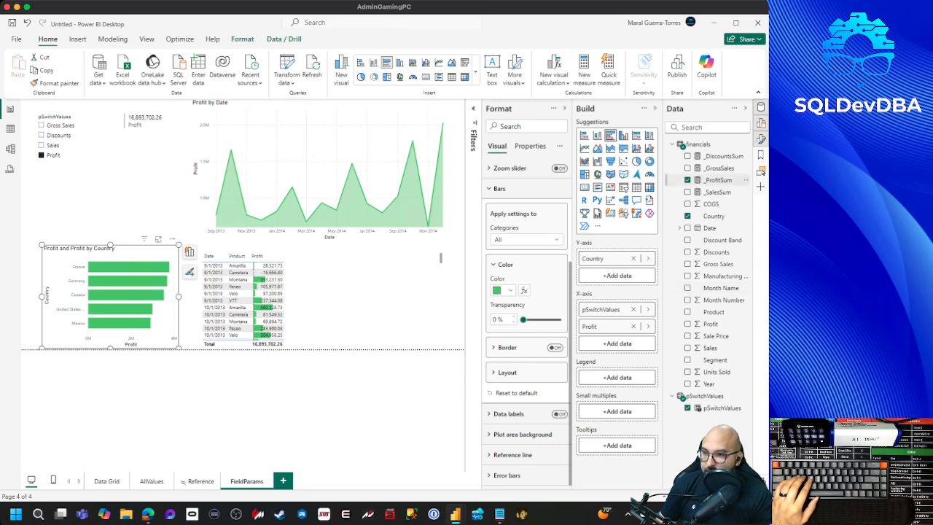
left_click_drag(717, 168, 612, 340)
left_click_drag(718, 156, 616, 361)
left_click_drag(717, 192, 612, 391)
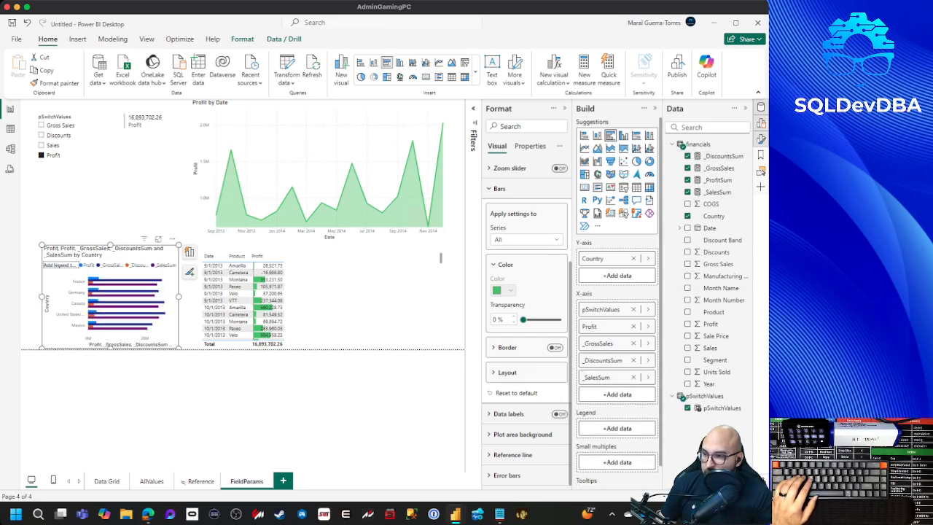
Set the bar color of the country chart's Profit series to the recently used green.
left_click(526, 239)
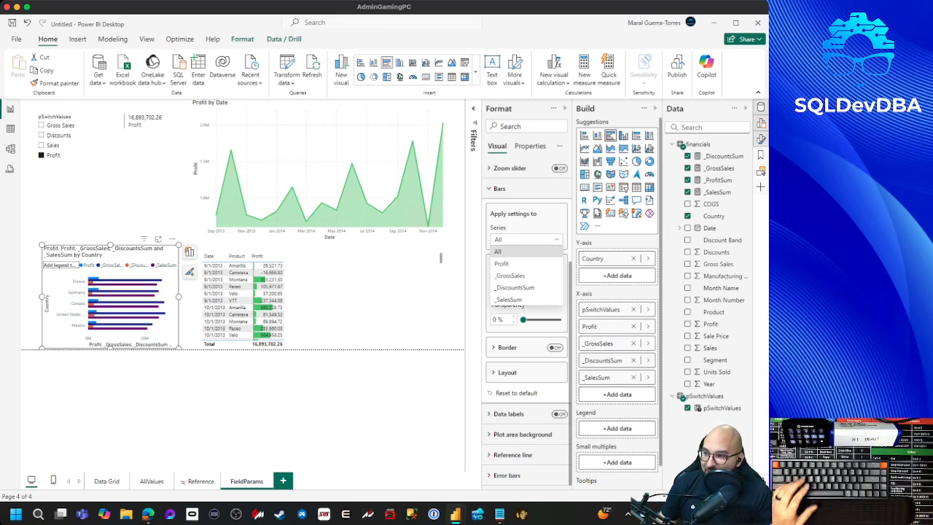
left_click(501, 263)
left_click(503, 290)
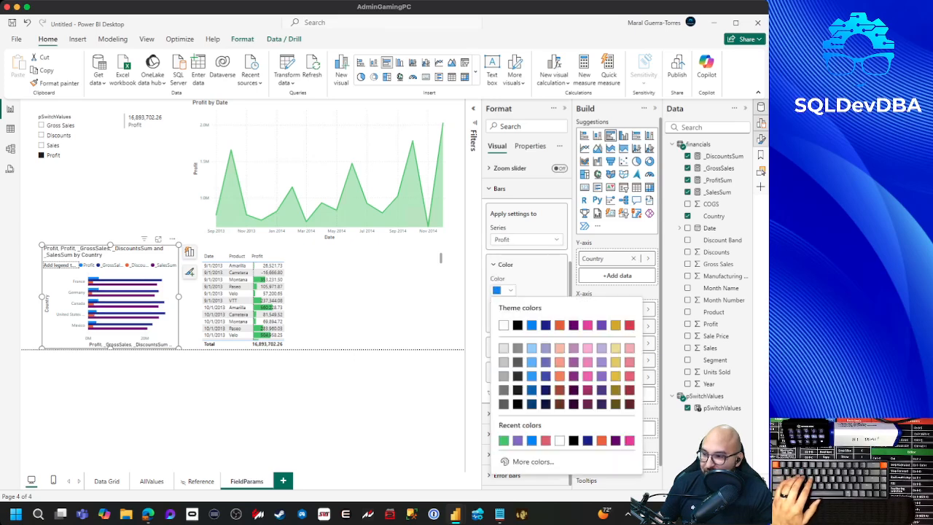
left_click(503, 440)
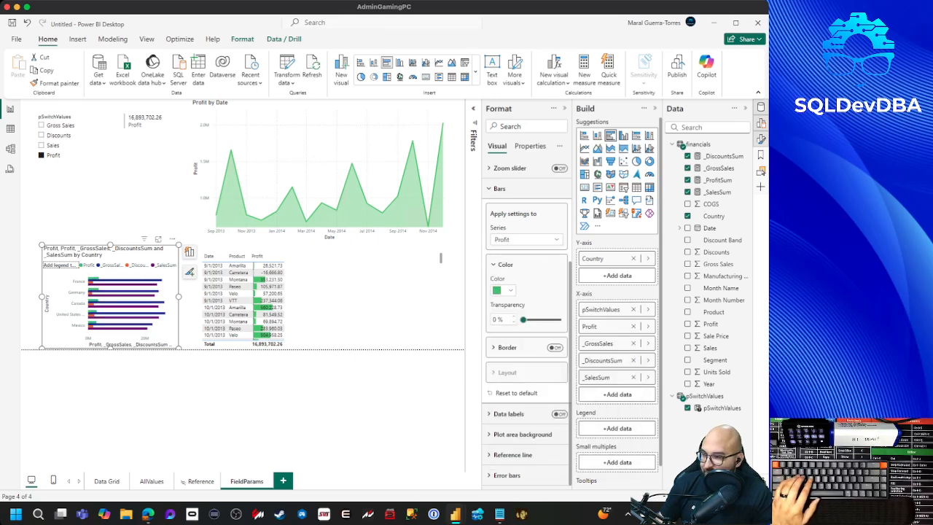
Set the bar color of the country chart's _DiscountsSum series to the recently used red.
left_click(526, 239)
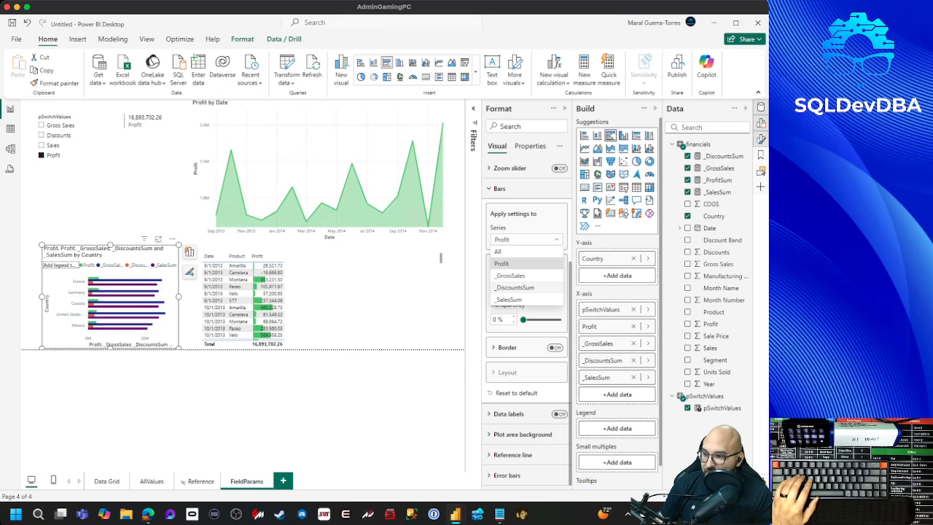
left_click(515, 287)
left_click(502, 290)
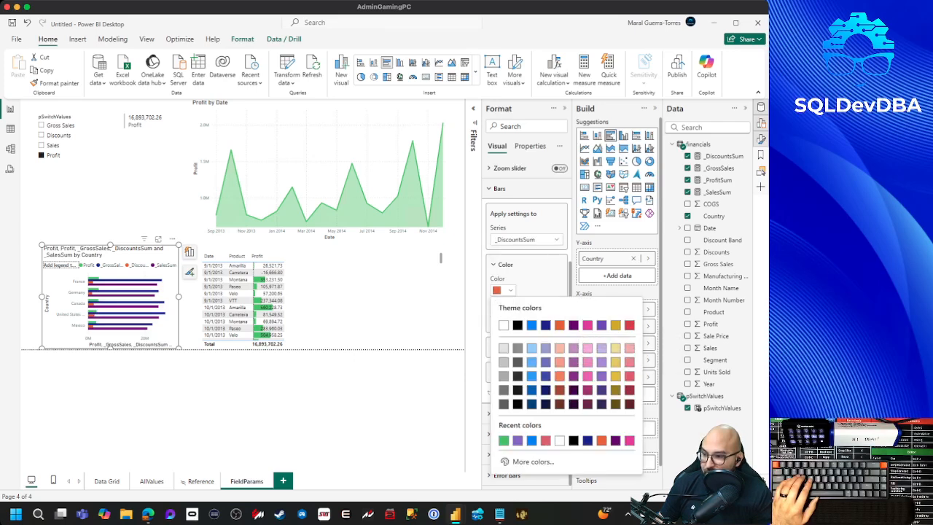
left_click(526, 240)
Set the bar color of the country chart's _GrossSales series to the blue theme color.
left_click(526, 240)
left_click(510, 275)
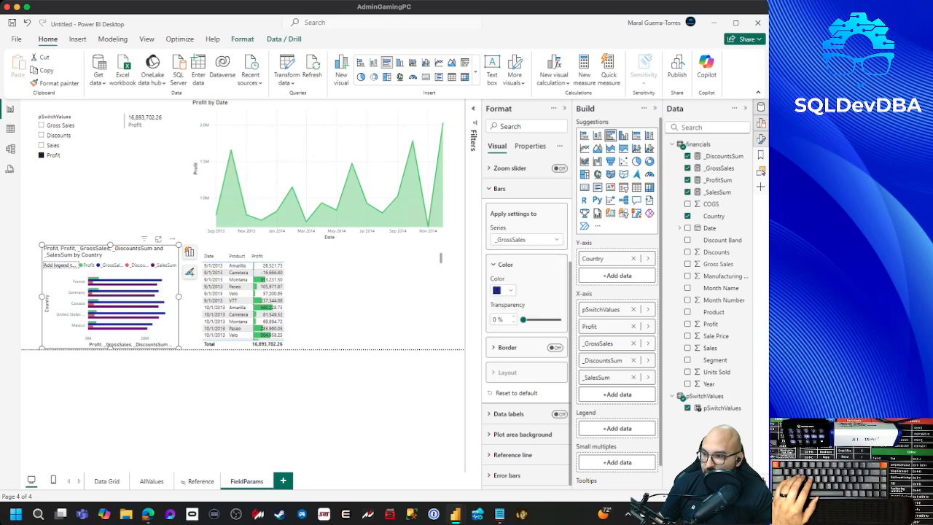
left_click(501, 290)
left_click(531, 325)
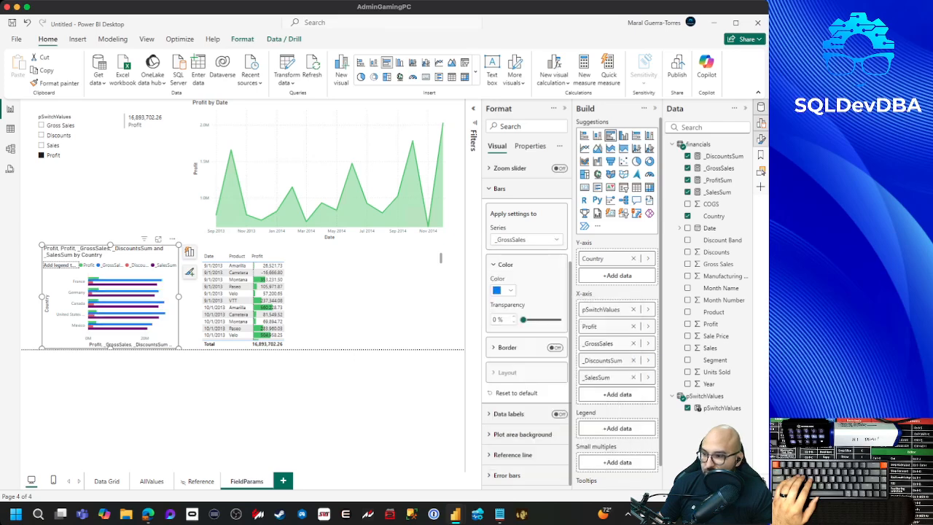
Set the bar color of the country chart's _SalesSum series to the lighter purple.
left_click(526, 240)
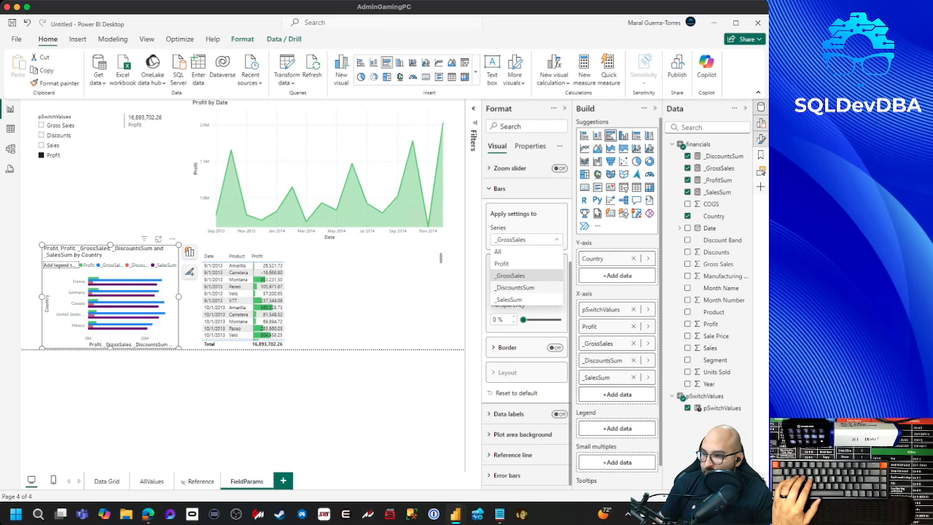
left_click(508, 300)
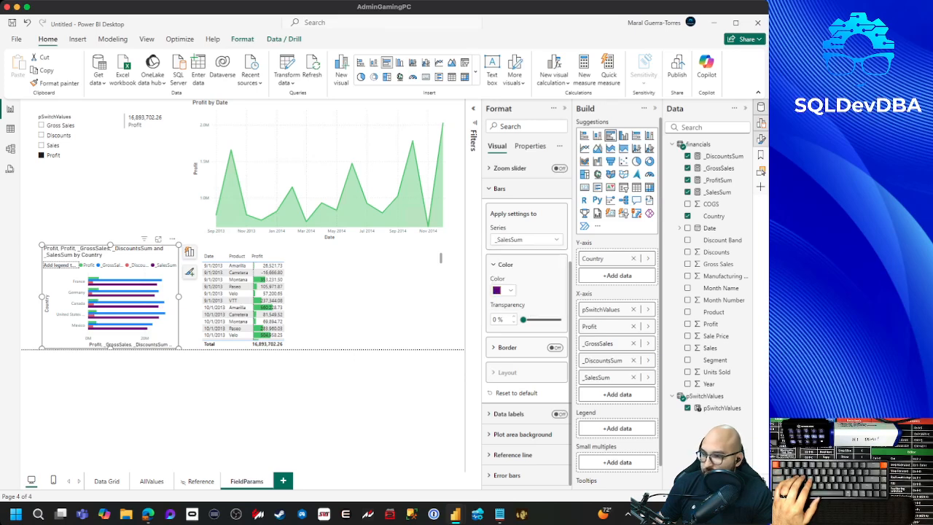
left_click(501, 290)
left_click(601, 324)
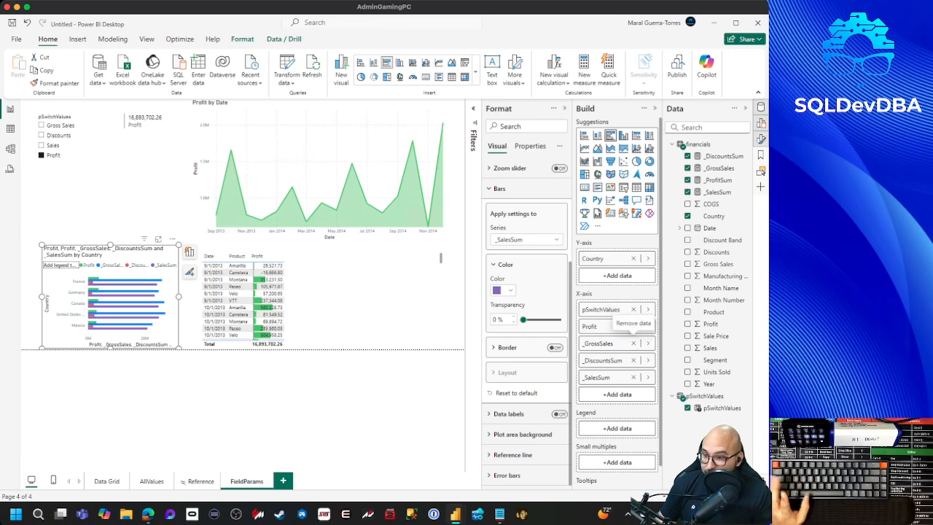
Remove the Profit, _GrossSales, _DiscountsSum and _SalesSum measures from the country chart's X-axis, keeping only pSwitchValues.
left_click(633, 326)
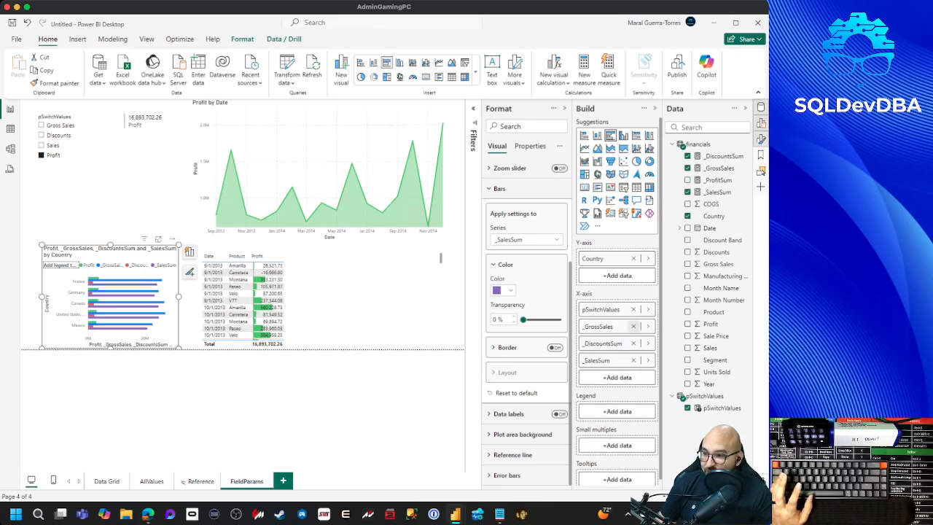
left_click(633, 326)
left_click(633, 325)
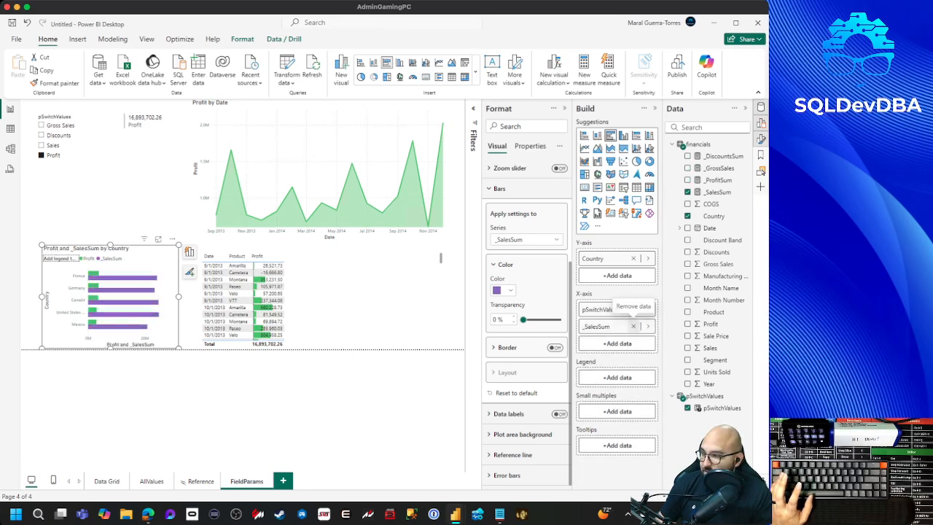
left_click(632, 325)
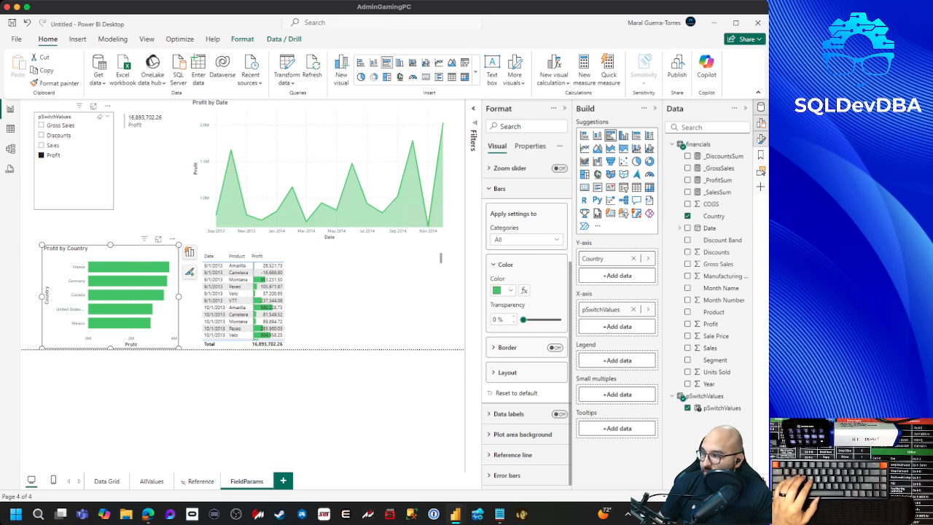
Switch the pSwitchValues slicer through Sales, Discounts and Gross Sales to check the country chart's bar colors.
left_click(41, 145)
left_click(42, 135)
left_click(42, 125)
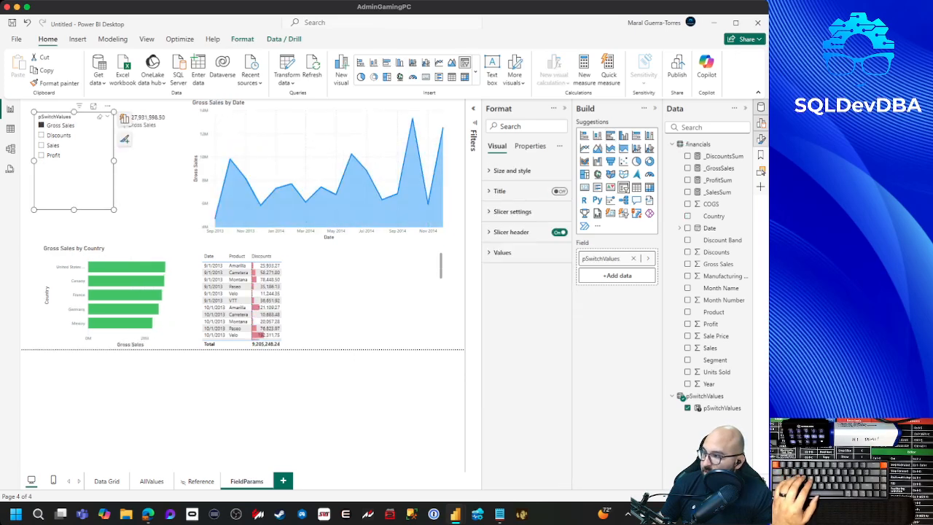
Switch to the FieldsParamDemo1 report and examine its country chart's bar colors for Discounts, Gross Sales and Profit, plus its axis fields.
mouse_move(455, 514)
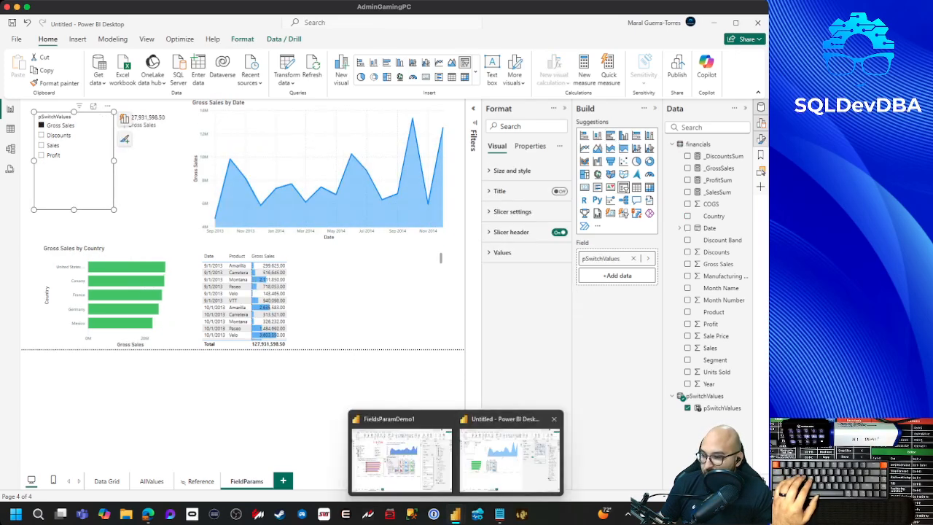
left_click(400, 452)
left_click(559, 309)
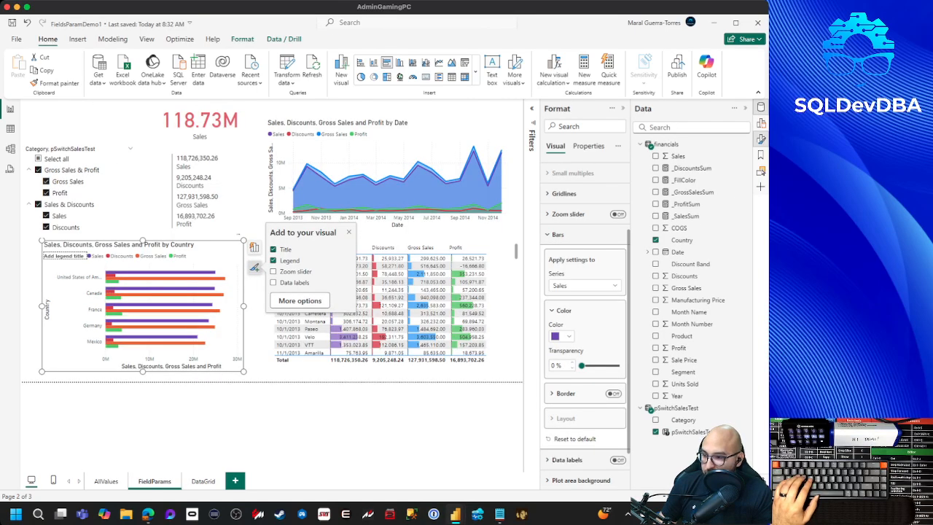
left_click(583, 285)
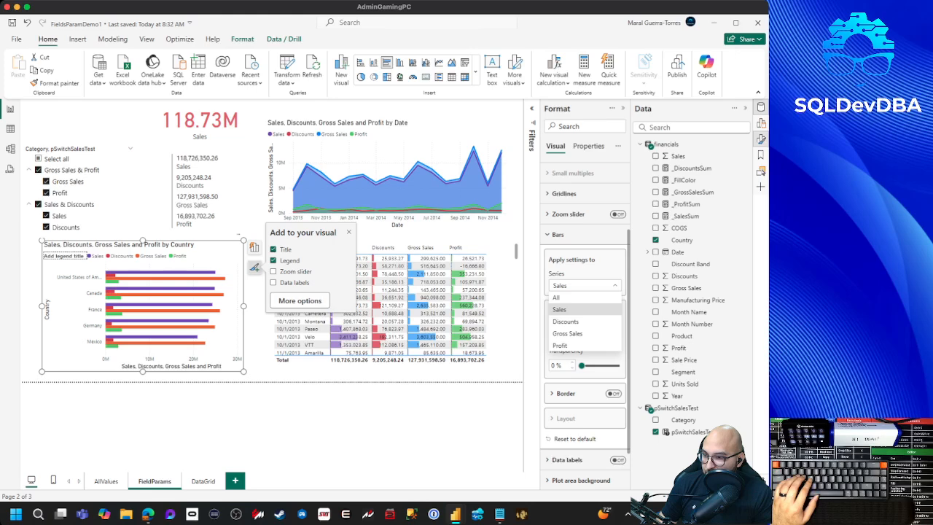
left_click(566, 321)
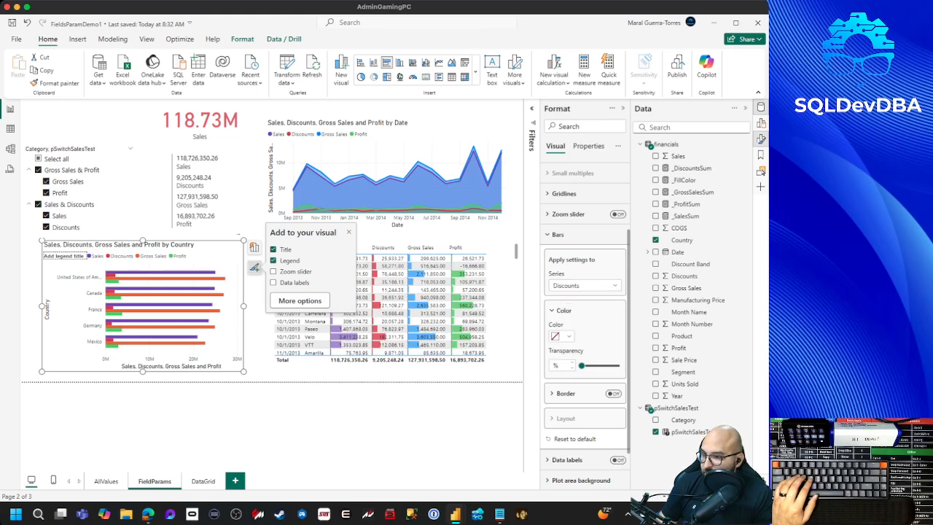
left_click(583, 285)
left_click(565, 332)
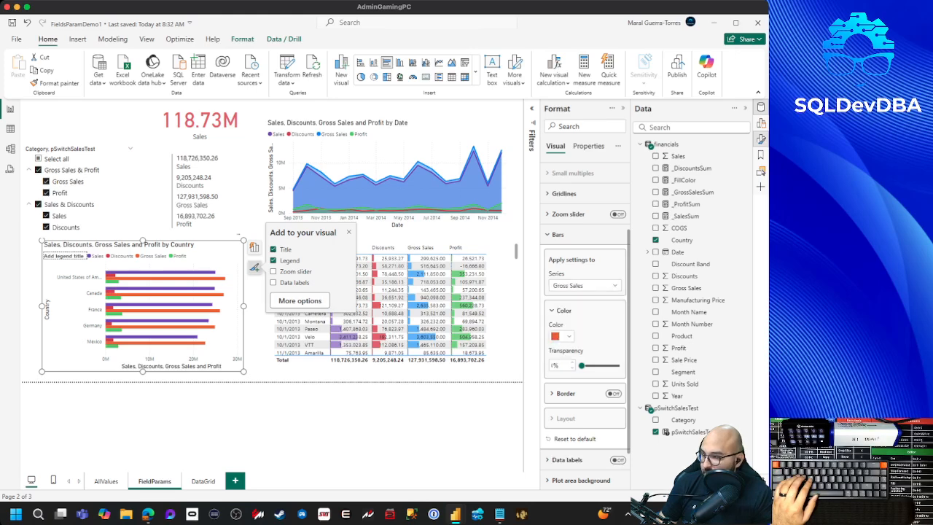
left_click(583, 285)
left_click(565, 343)
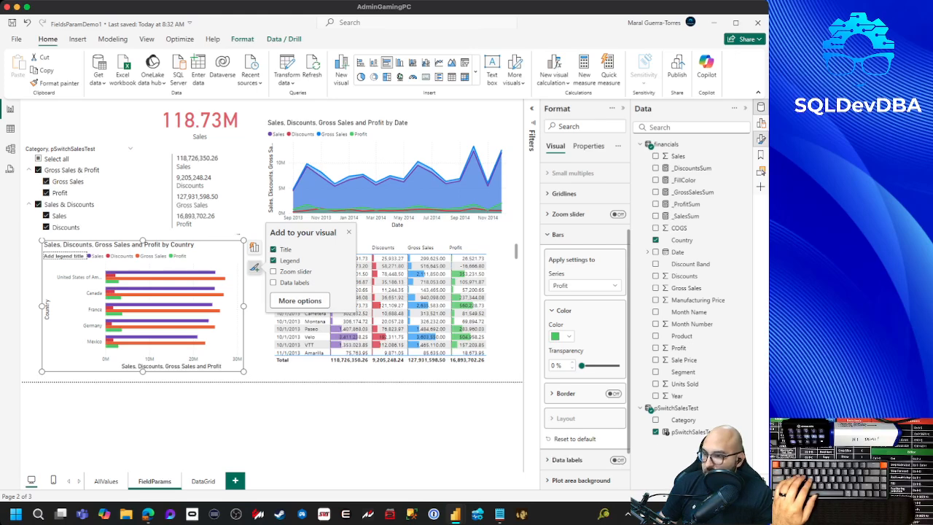
left_click(558, 234)
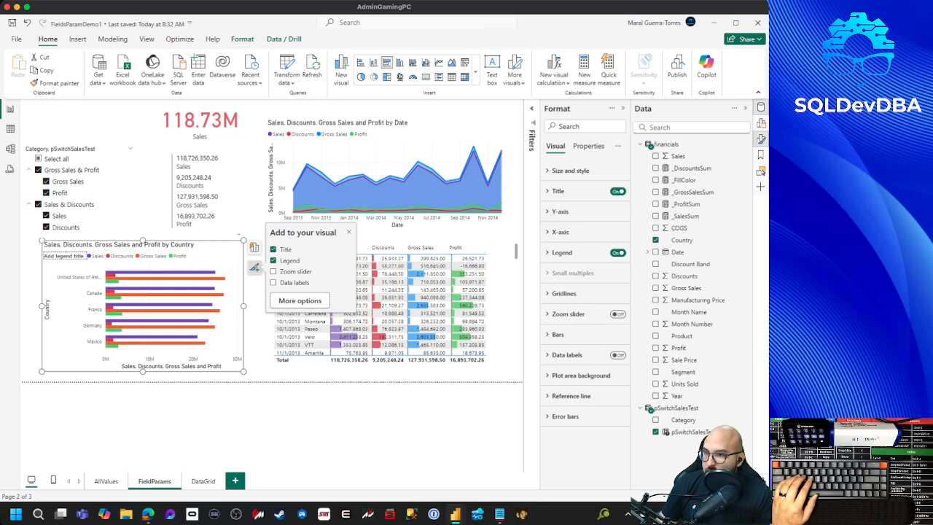
left_click(760, 123)
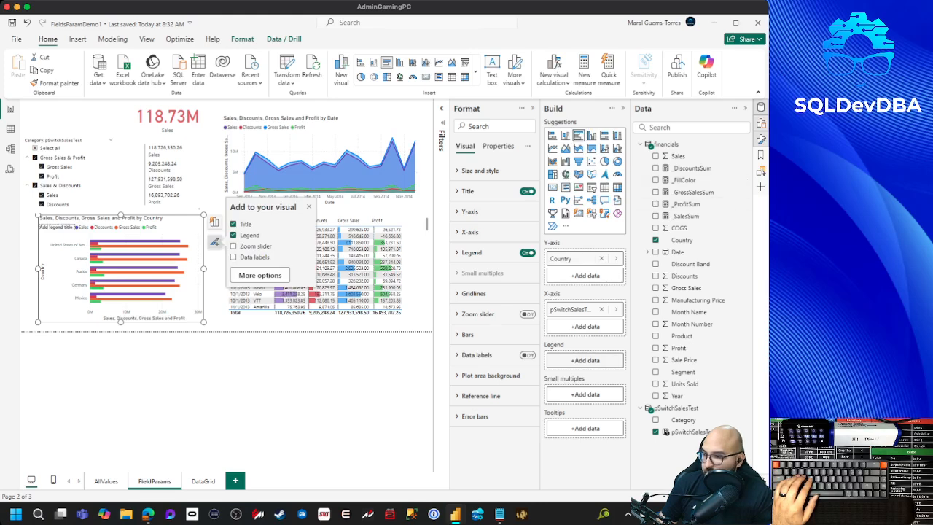
Return to the untitled report, select the country chart and set the pSwitchValues slicer to Profit.
mouse_move(455, 514)
left_click(508, 454)
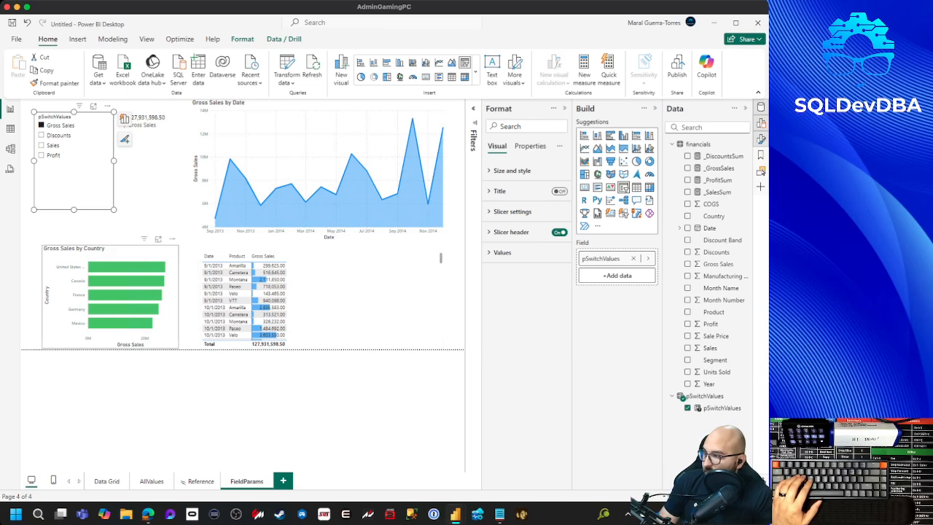
left_click(143, 253)
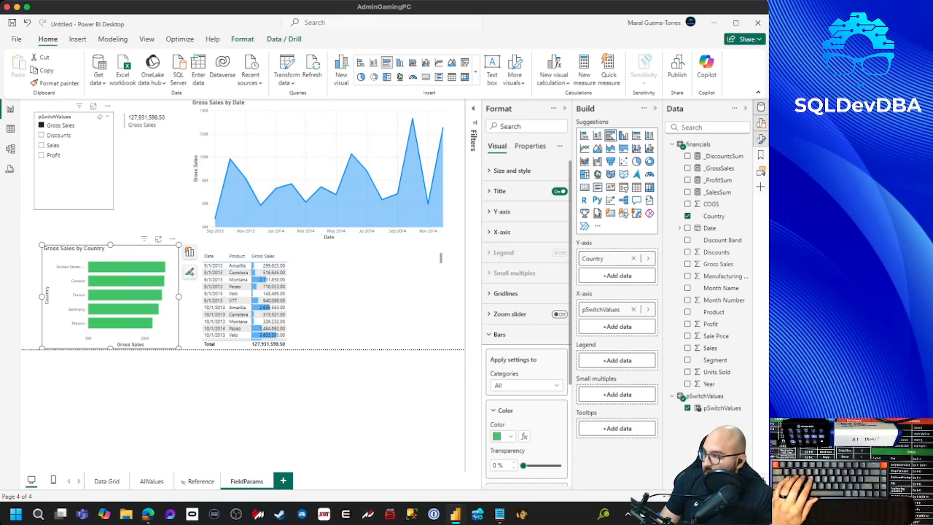
left_click(50, 156)
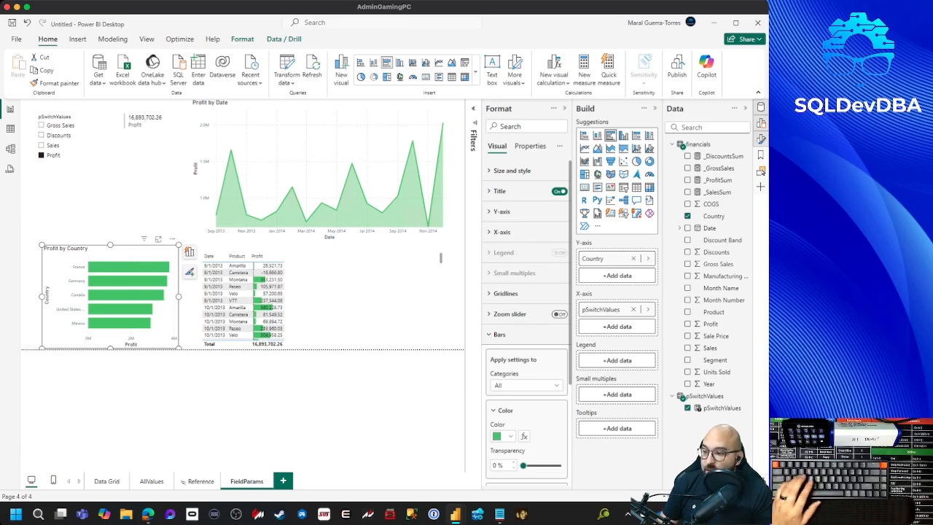
Examine which categories the country chart's bar settings can be applied to.
scroll(526, 306, "down", 3)
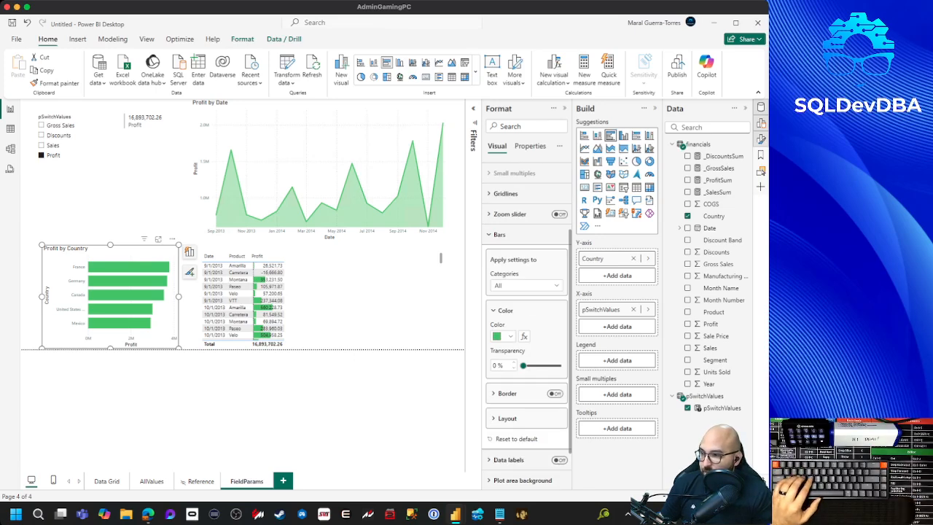
left_click(500, 234)
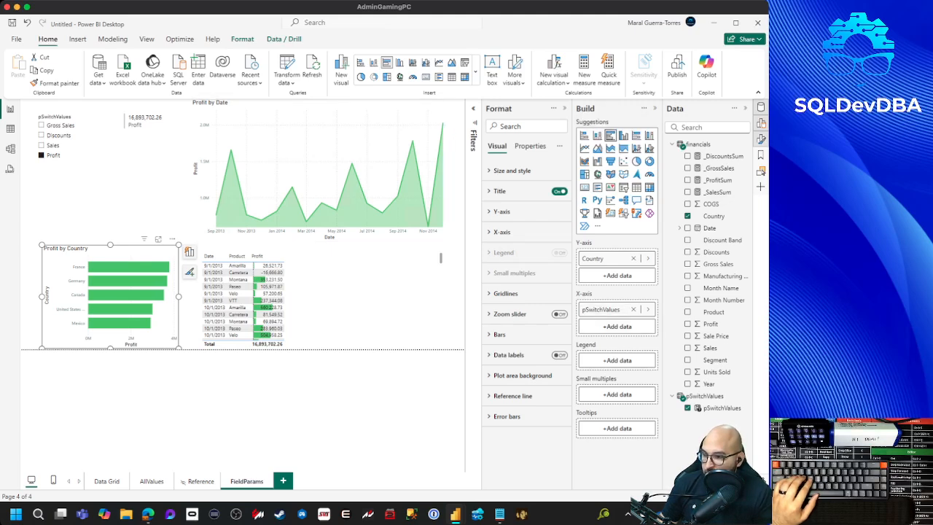
left_click(500, 335)
scroll(510, 335, "down", 3)
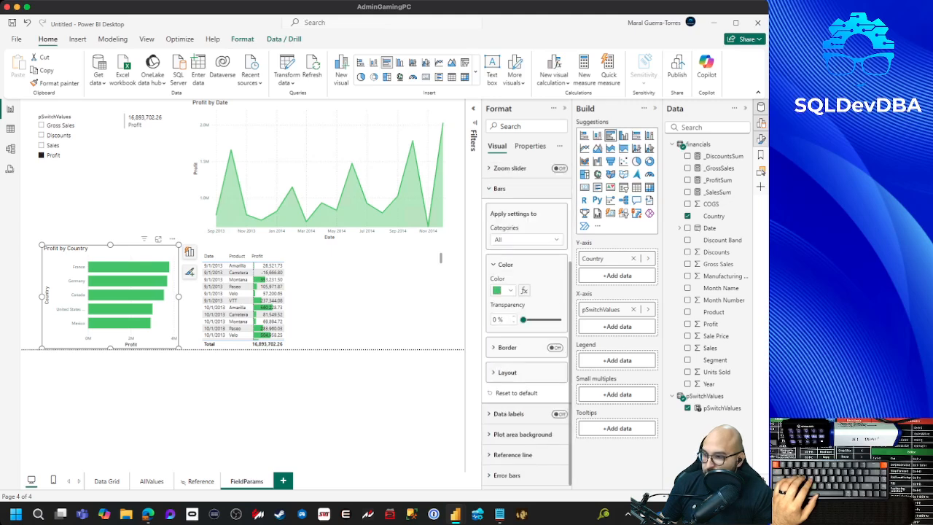
left_click(527, 240)
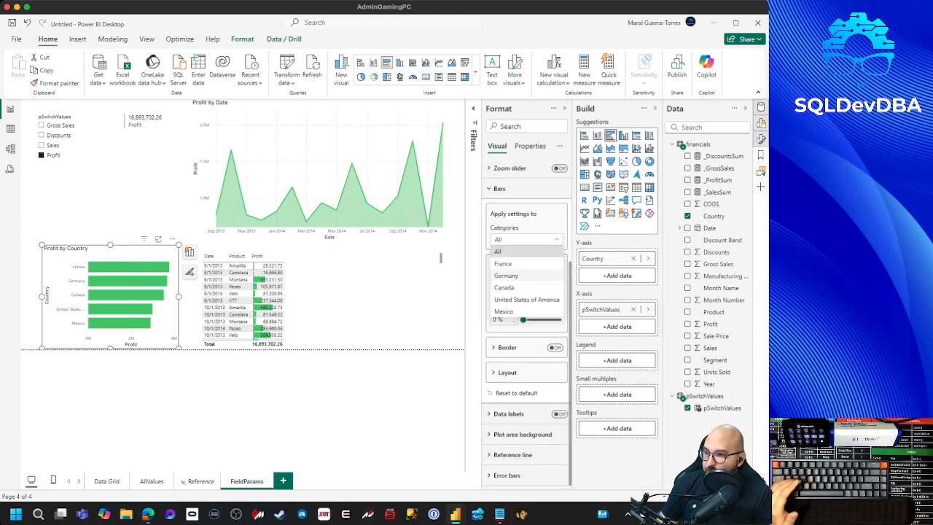
left_click(526, 241)
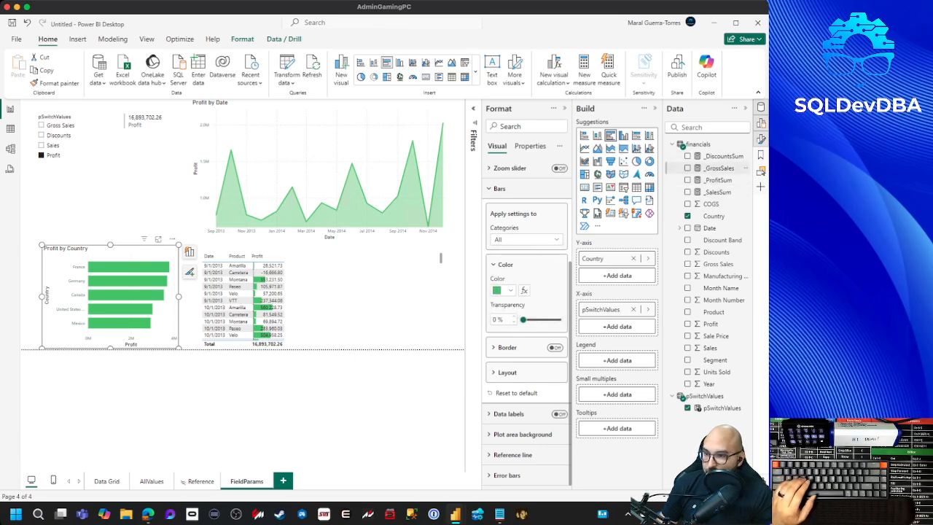
Add the _ProfitSum measure to the country chart's X-axis and check the choices for applying the bar settings.
left_click_drag(718, 180, 615, 324)
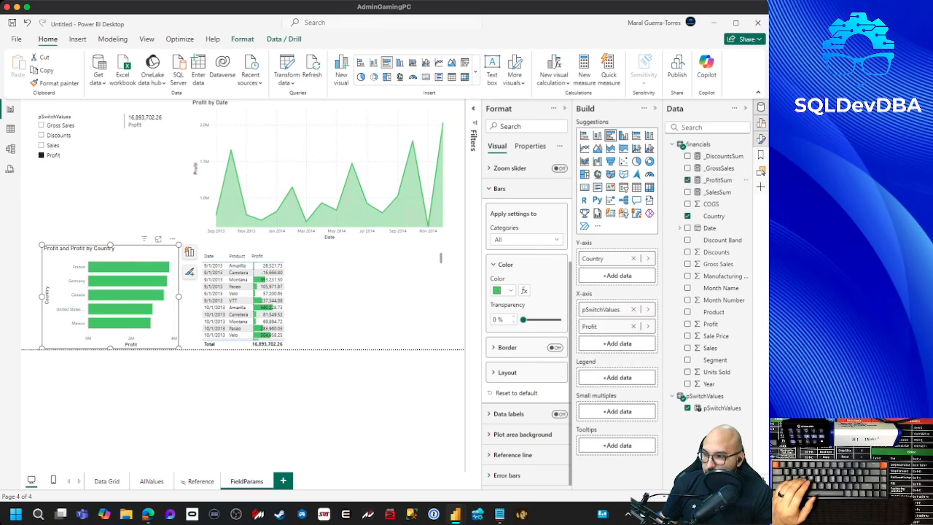
left_click(527, 240)
left_click(526, 239)
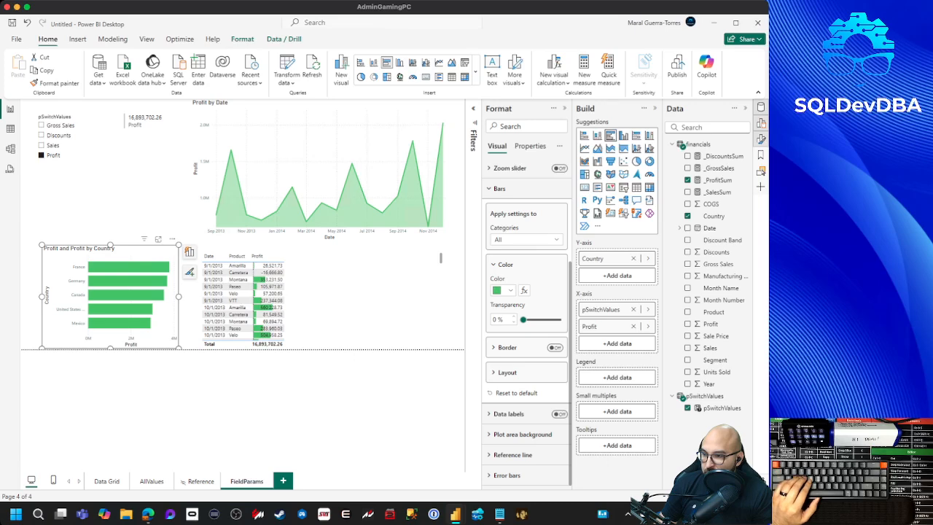
left_click(526, 239)
left_click(526, 239)
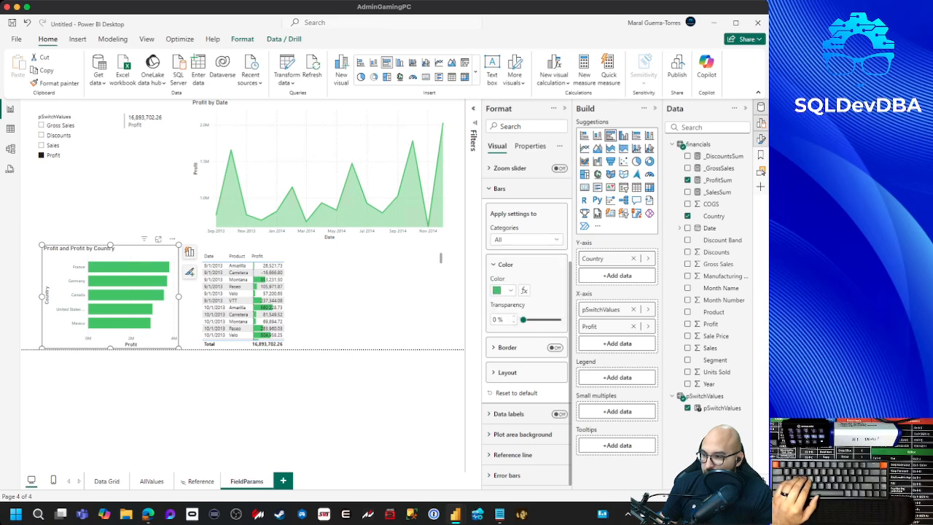
left_click(503, 290)
left_click(503, 290)
left_click(524, 290)
left_click(230, 152)
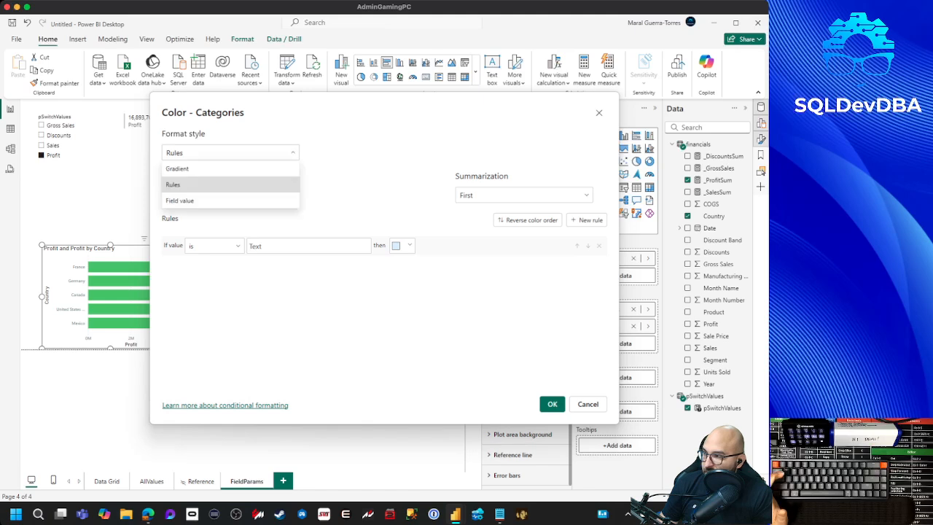
left_click(219, 199)
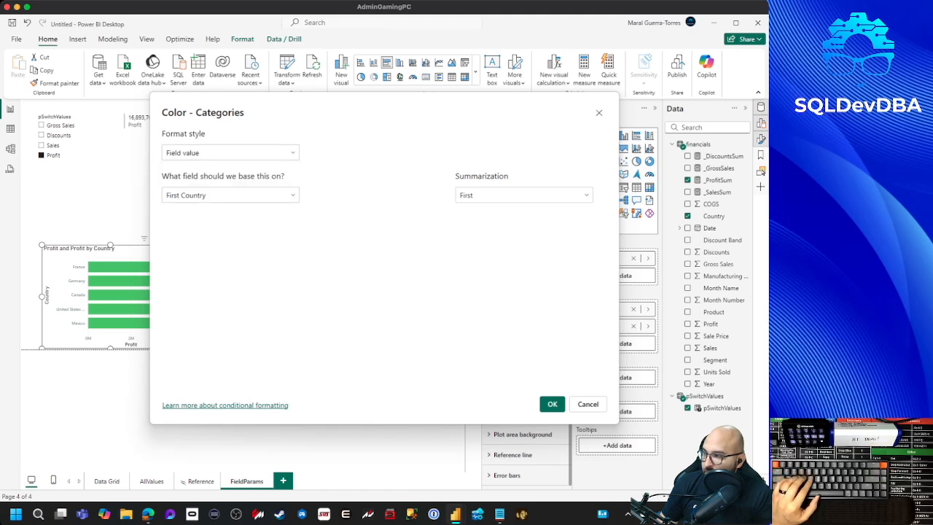
left_click(229, 152)
left_click(219, 184)
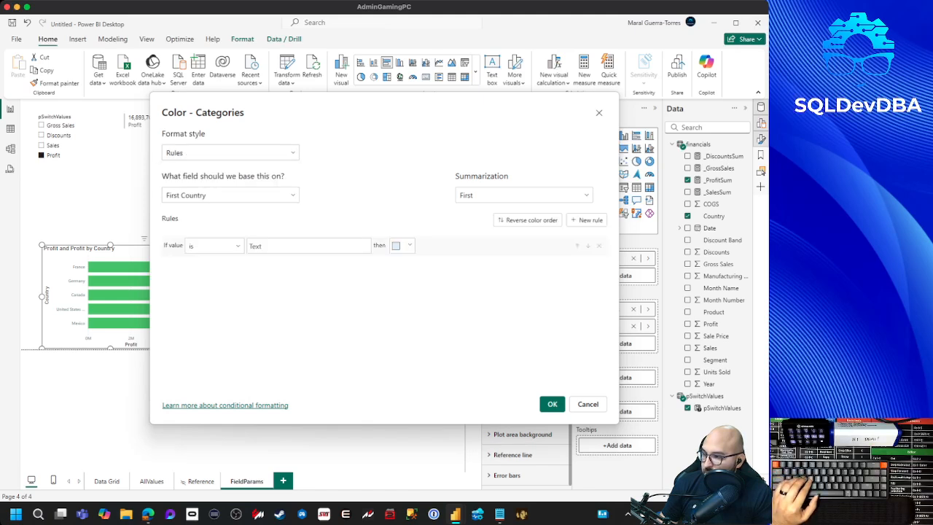
left_click(587, 403)
Review the bar settings of the country chart in the FieldsParamDemo1 report for comparison and return to the untitled report.
mouse_move(455, 514)
left_click(401, 456)
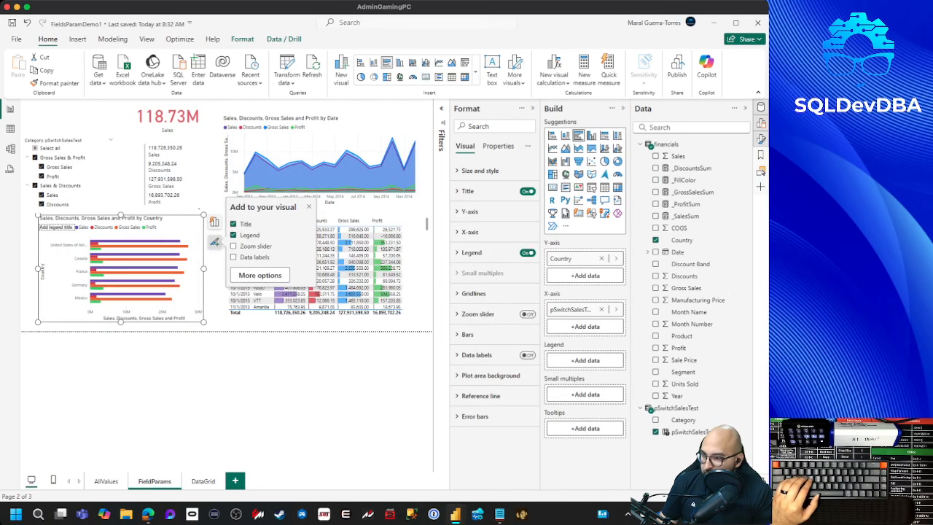
left_click(467, 335)
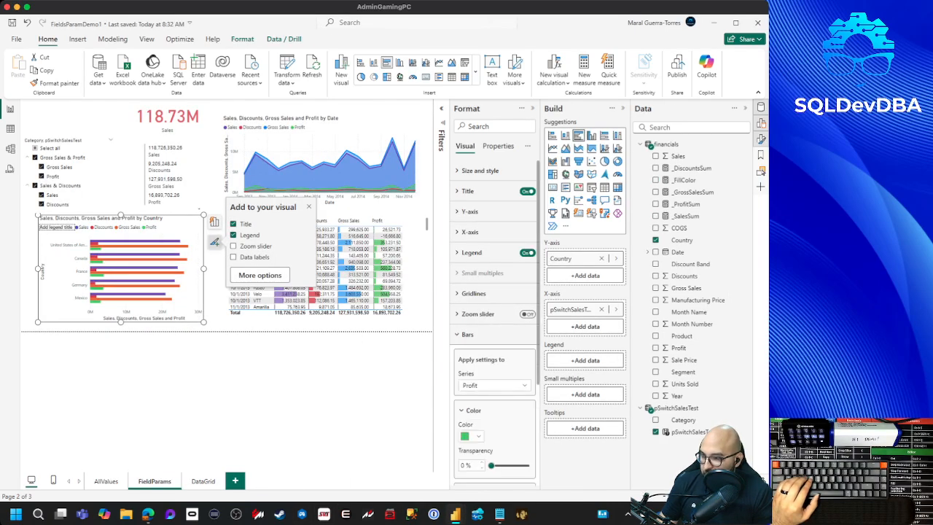
scroll(494, 328, "down", 2)
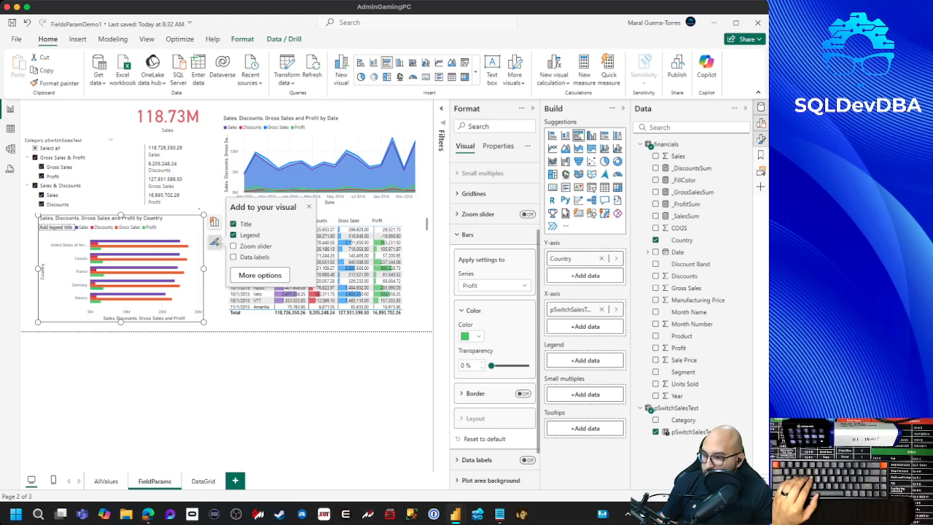
left_click(467, 235)
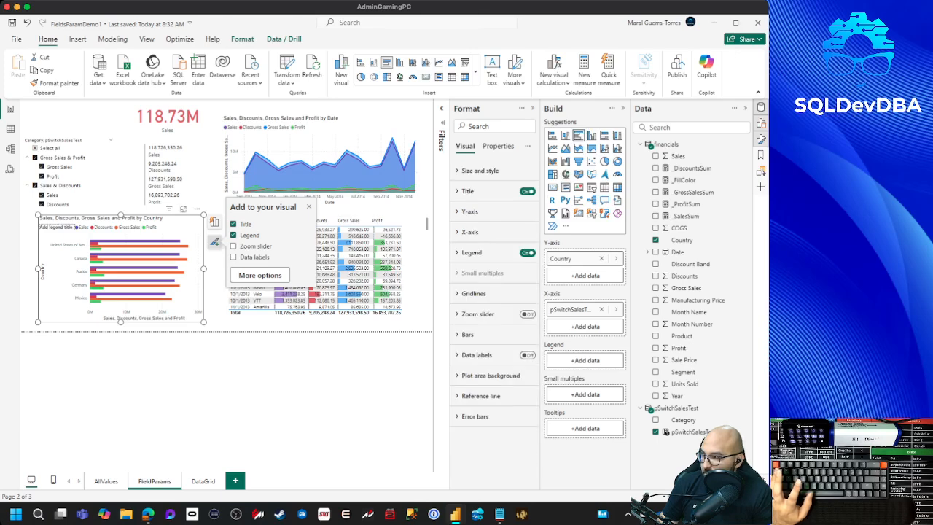
mouse_move(454, 514)
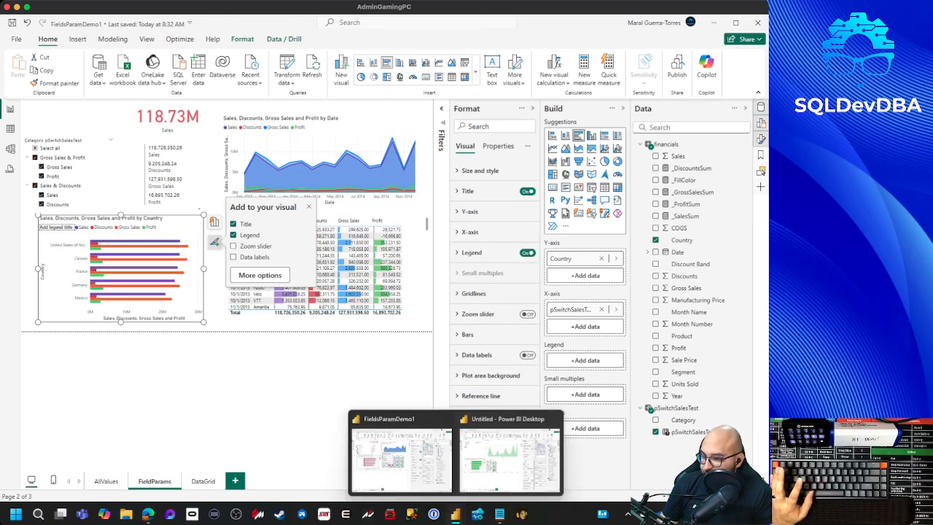
left_click(500, 458)
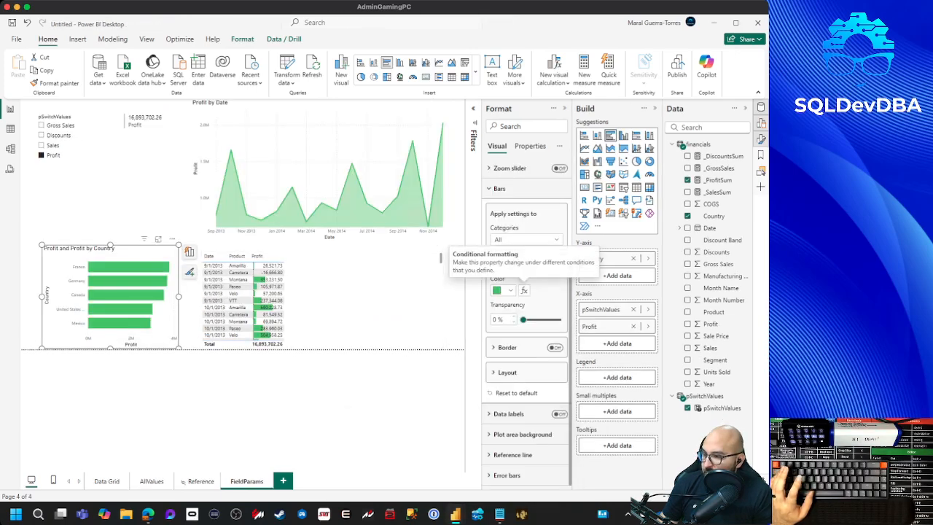
Check which categories the country chart's bar settings can be applied to.
left_click(180, 390)
left_click(165, 316)
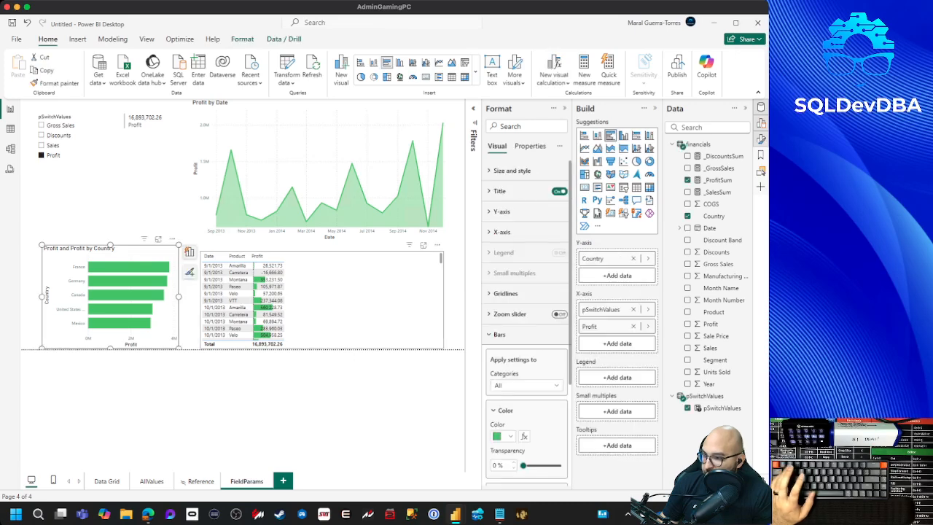
scroll(526, 336, "down", 2)
left_click(526, 286)
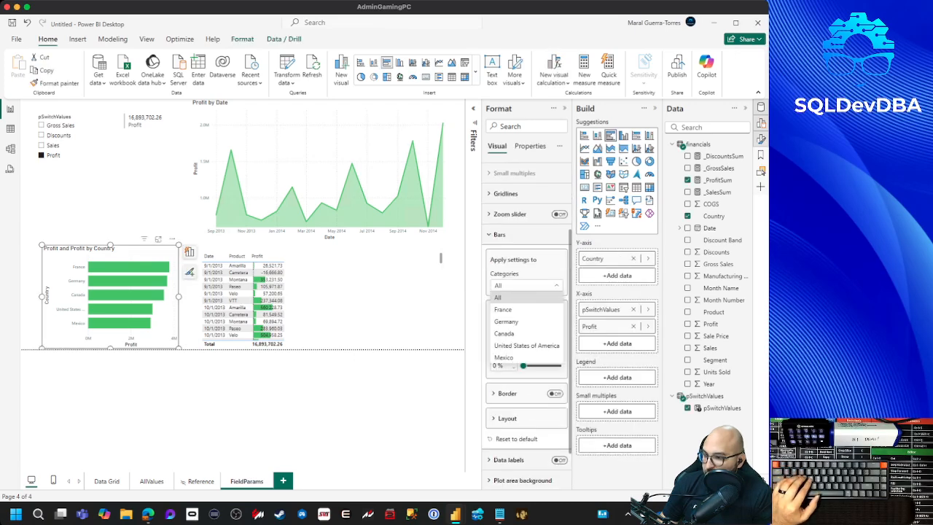
left_click(526, 286)
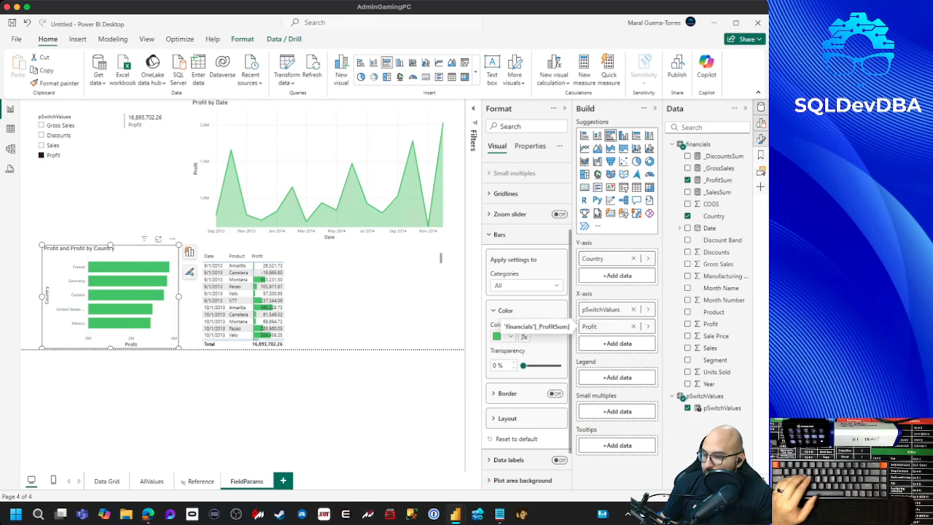
Try to move the extra Profit measure from the country chart's X-axis to its legend.
left_click_drag(588, 326, 592, 376)
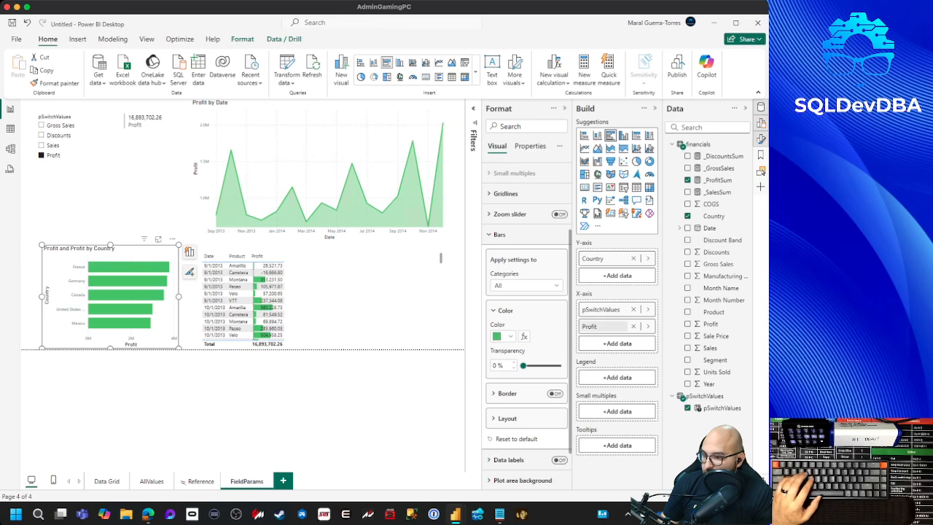
right_click(628, 326)
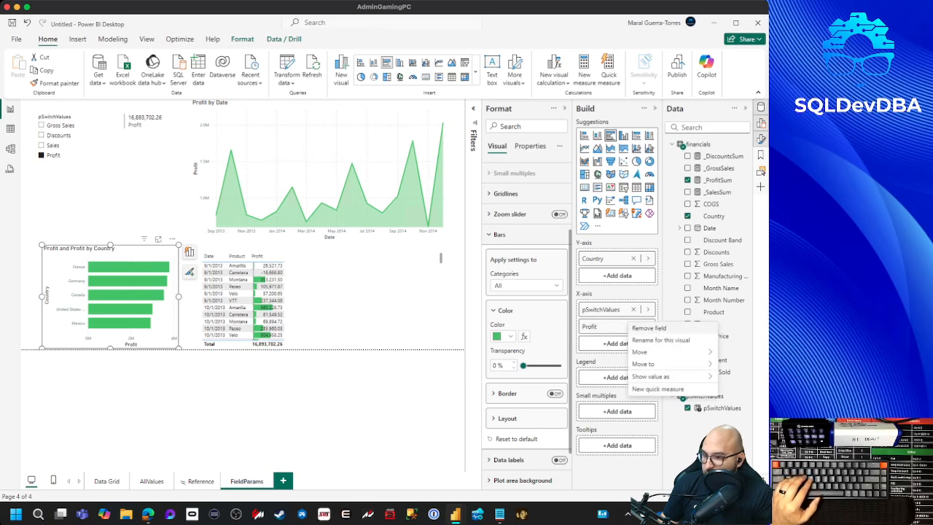
left_click(610, 327)
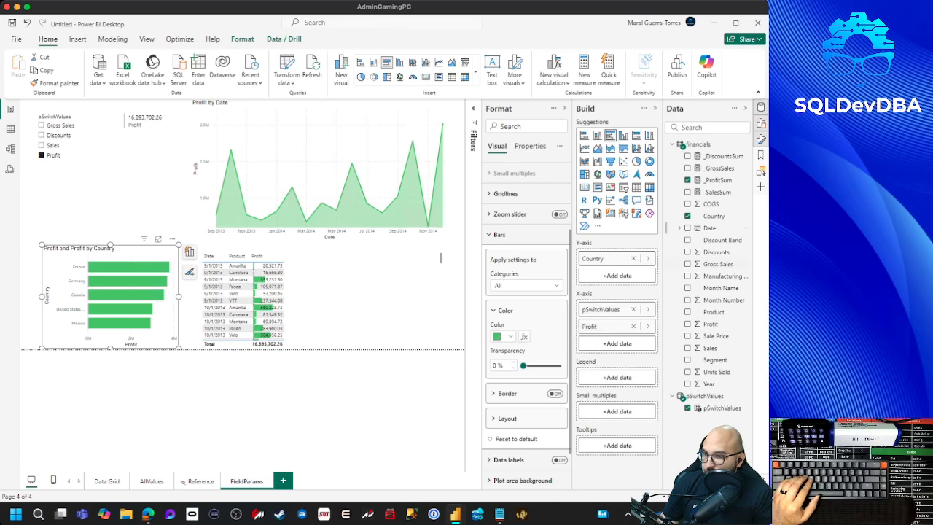
Add the _SalesSum measure to the country chart's X-axis and apply the bar settings to the Profit series.
left_click_drag(718, 191, 605, 342)
left_click(526, 285)
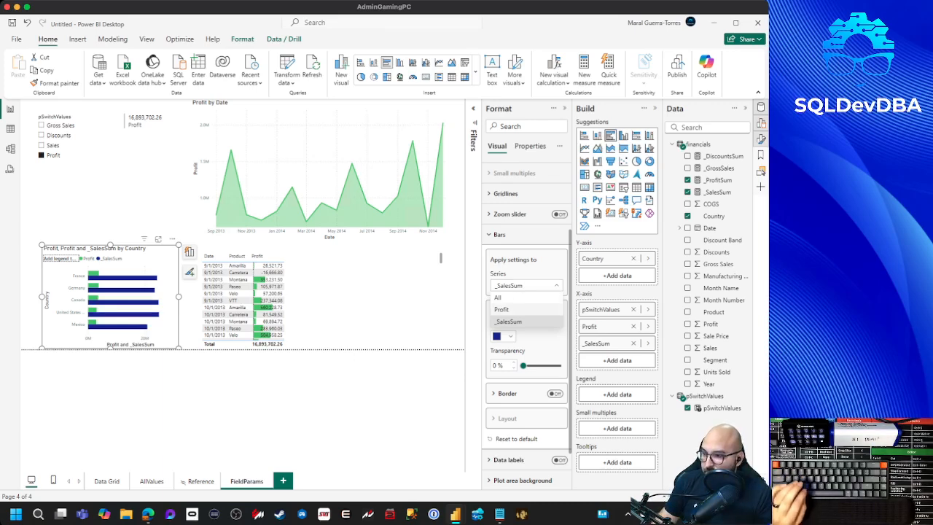
left_click(502, 310)
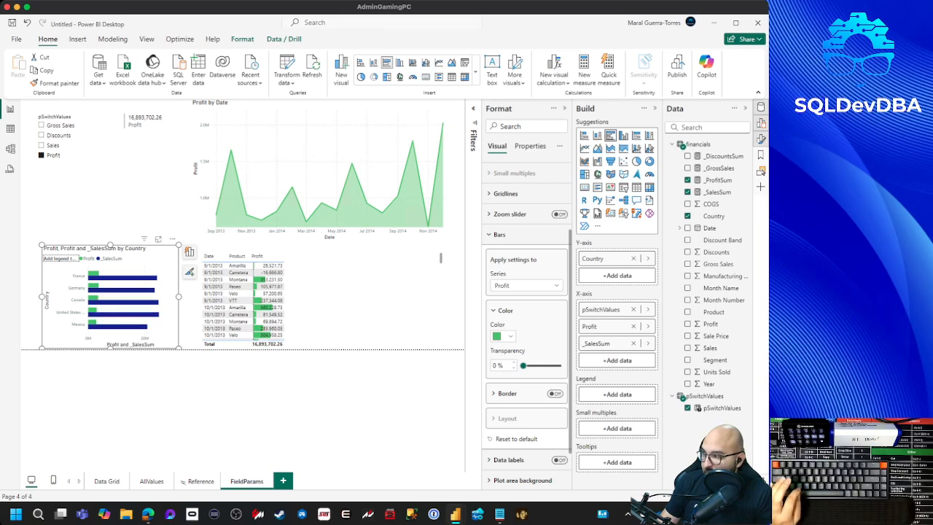
Switch the pSwitchValues slicer to Sales and color the country chart's Sales series purple.
left_click(51, 145)
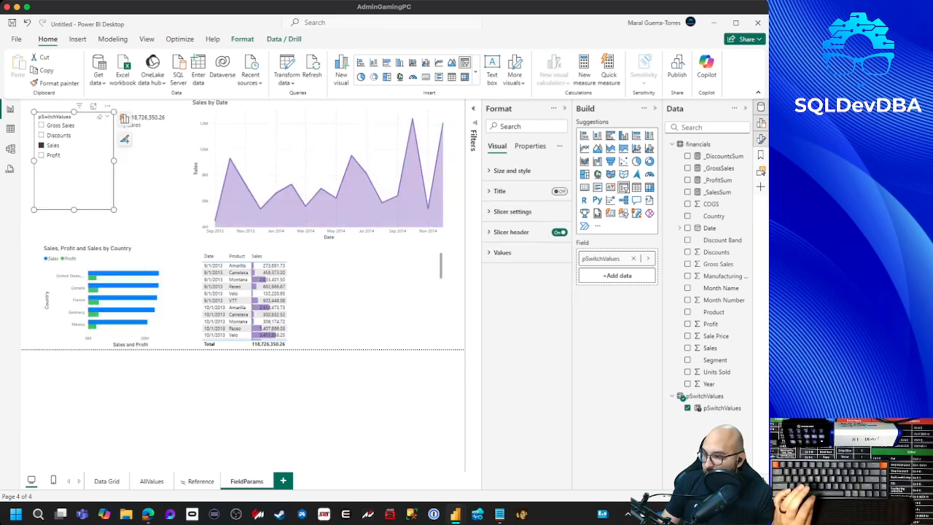
left_click(110, 291)
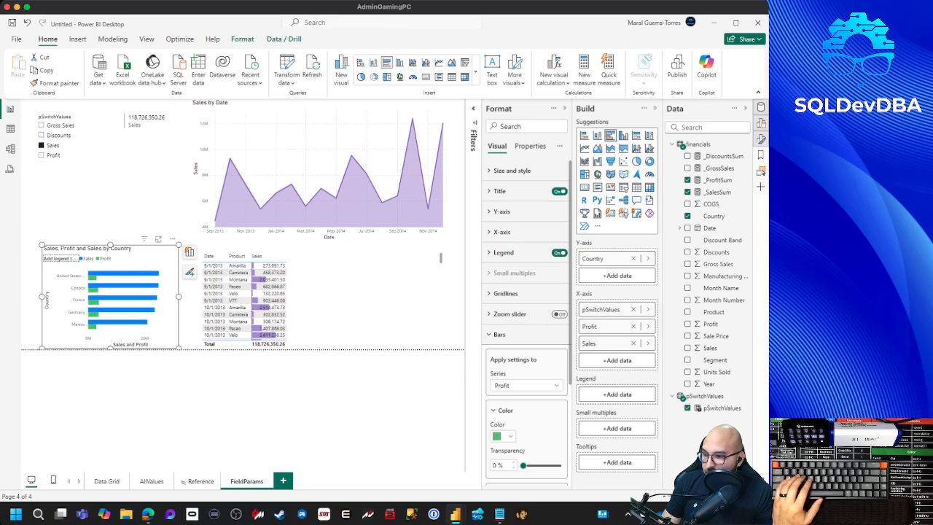
left_click(524, 385)
left_click(510, 409)
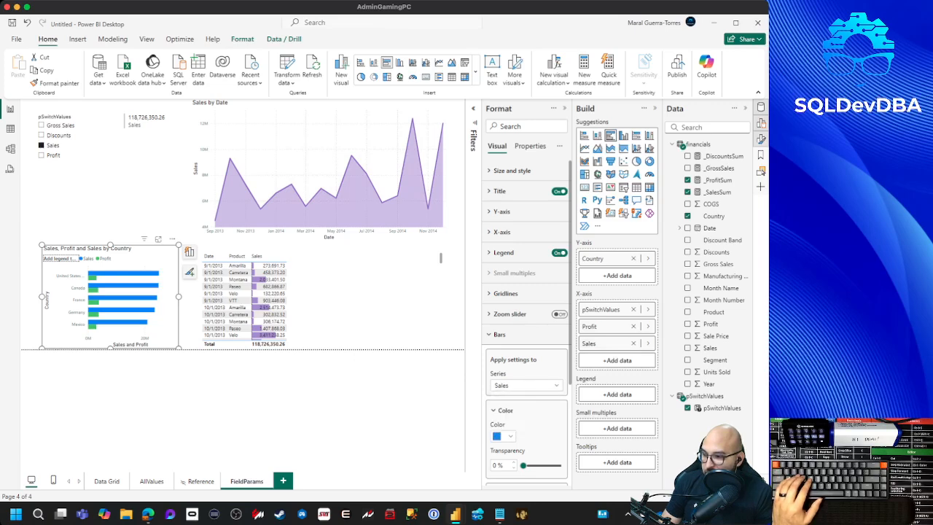
scroll(524, 408, "down", 1)
left_click(501, 385)
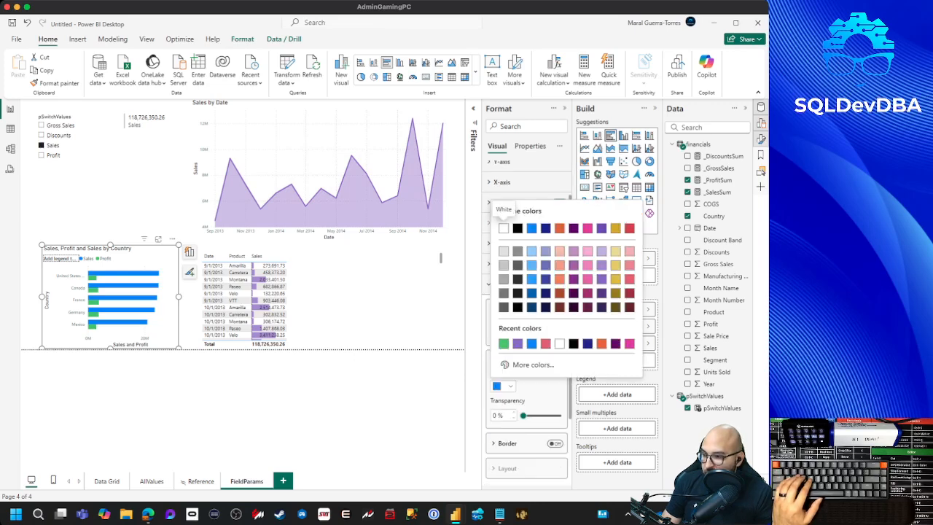
left_click(517, 343)
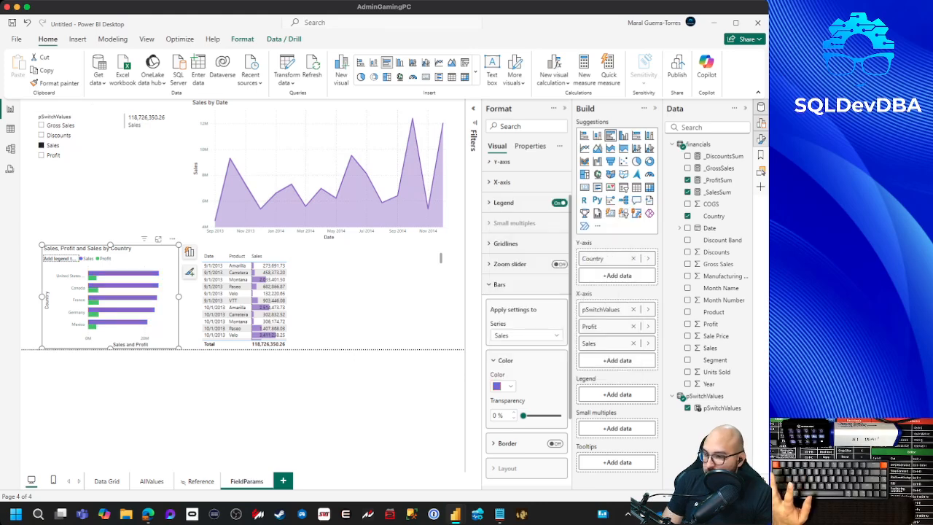
Remove the extra Sales and Profit measures from the country chart's X-axis and compare its bars under the slicer's Profit and Sales choices.
left_click(633, 342)
left_click(633, 326)
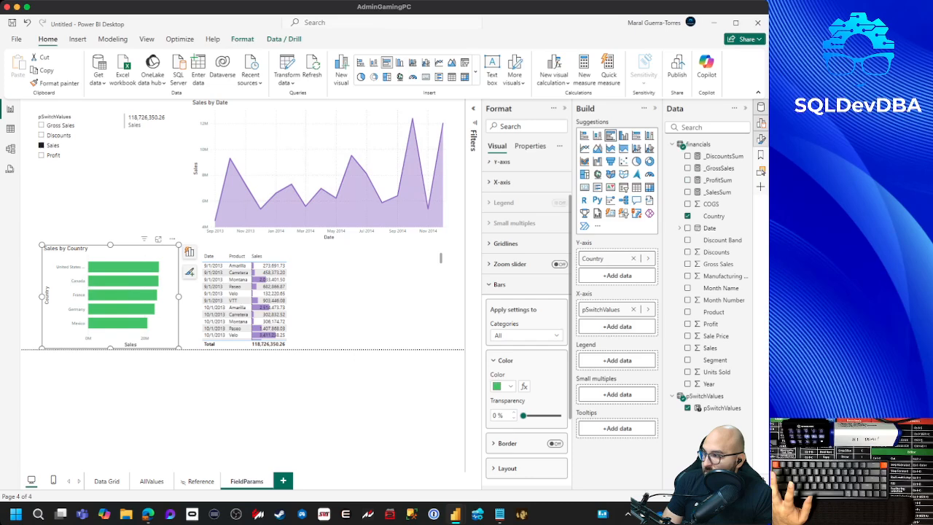
left_click(41, 155)
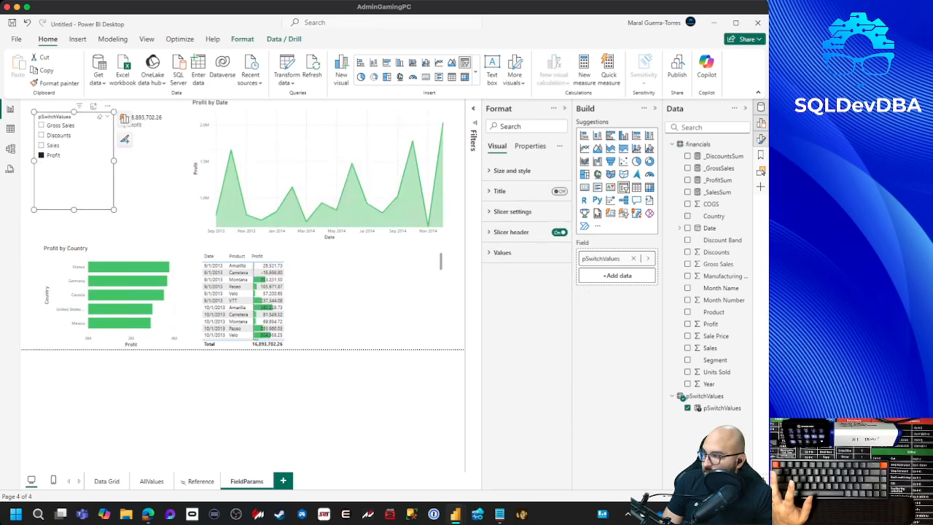
left_click(42, 146)
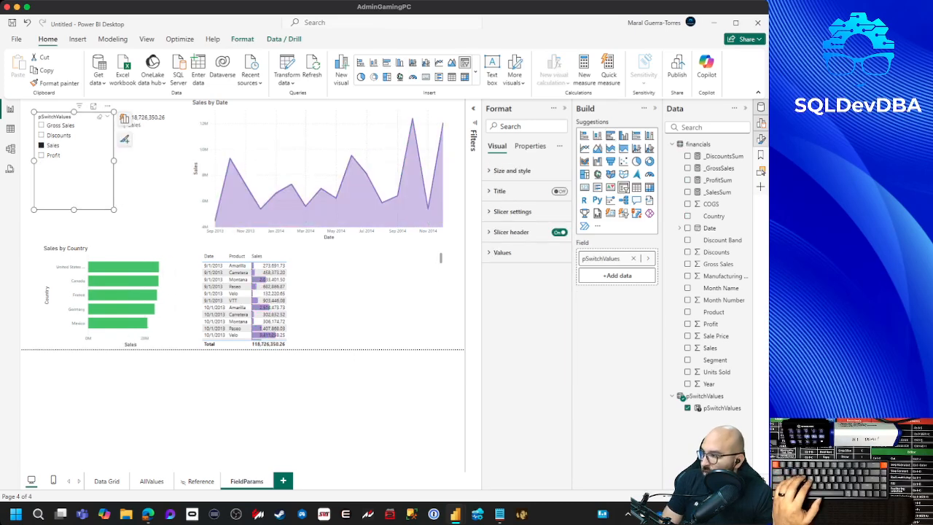
Select Profit, Sales, Discounts and Gross Sales together in the pSwitchValues slicer.
left_click(49, 155)
left_click(50, 145, "ctrl")
left_click(51, 136, "ctrl")
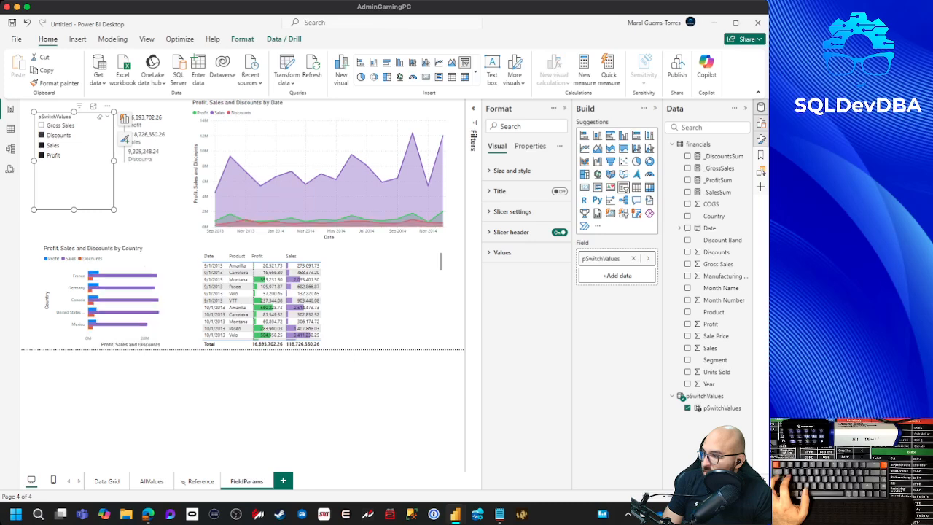
left_click(50, 125, "ctrl")
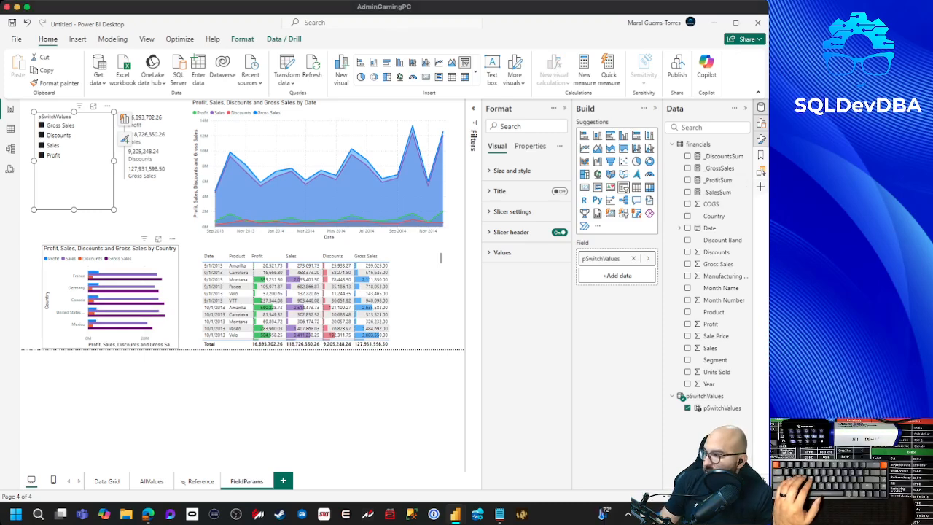
Color the Profit series of the country chart's bars green.
left_click(110, 297)
scroll(526, 328, "down", 3)
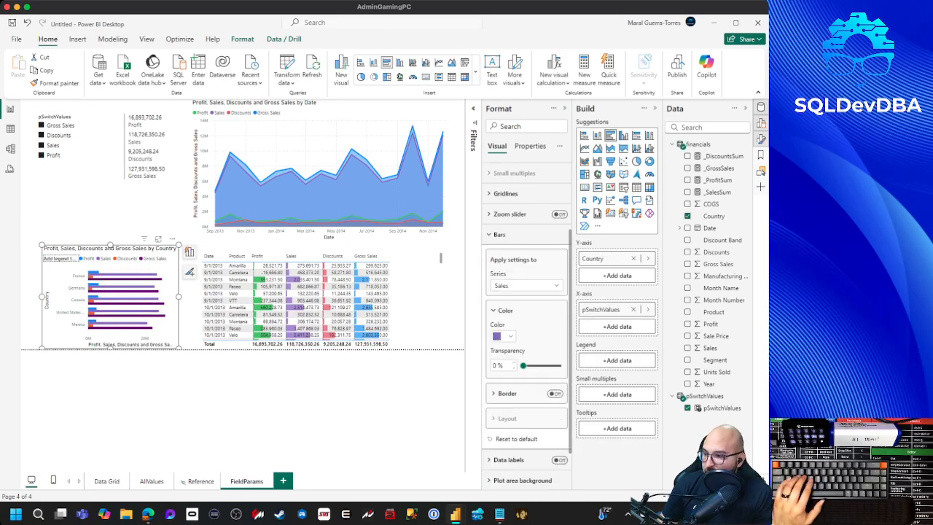
left_click(526, 286)
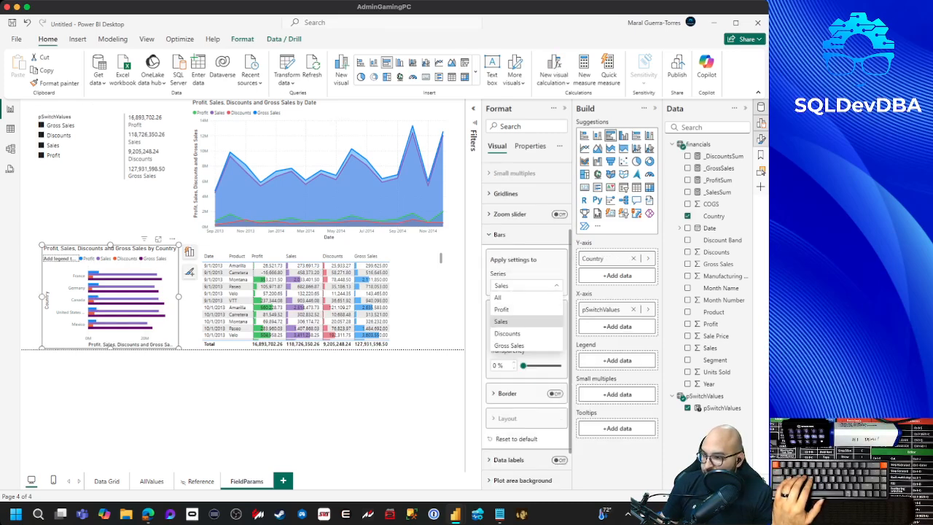
left_click(527, 310)
left_click(503, 336)
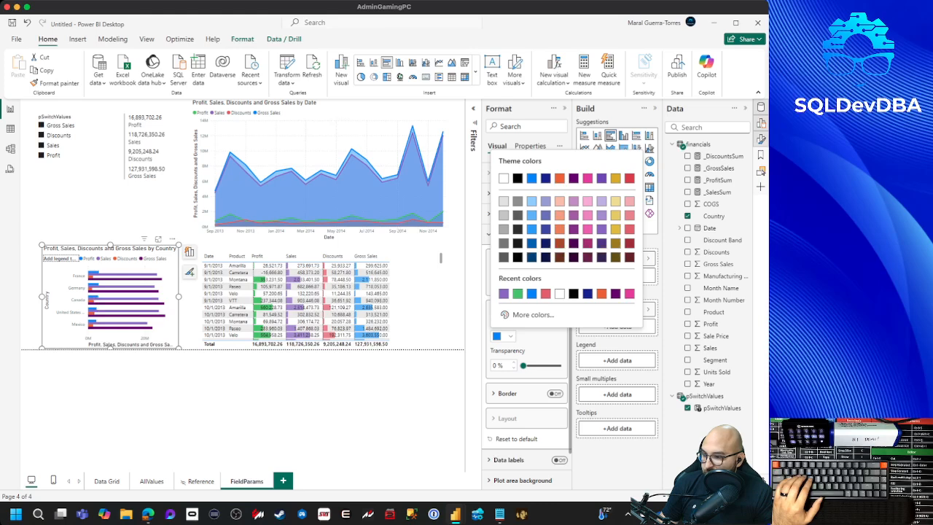
left_click(518, 294)
left_click(503, 336)
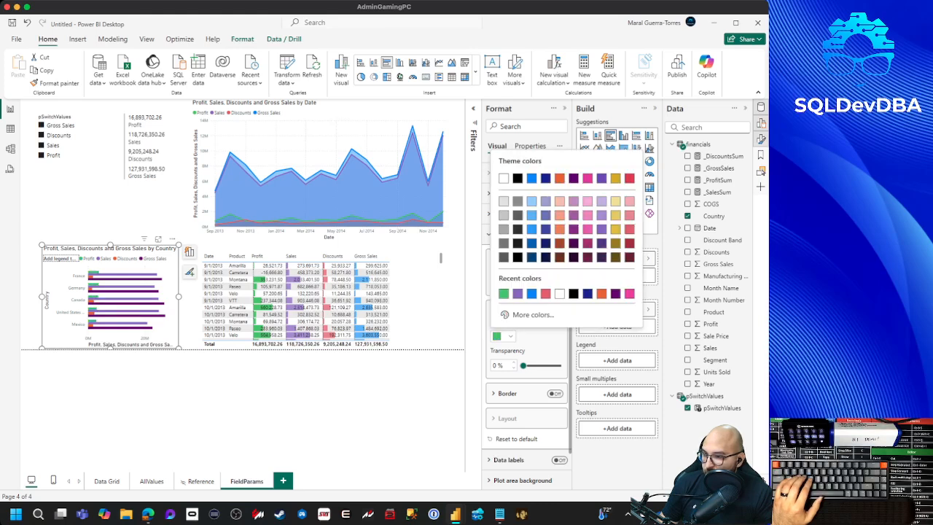
left_click(503, 336)
Check the Sales series of the country chart's bars and color the Discounts series red.
left_click(527, 286)
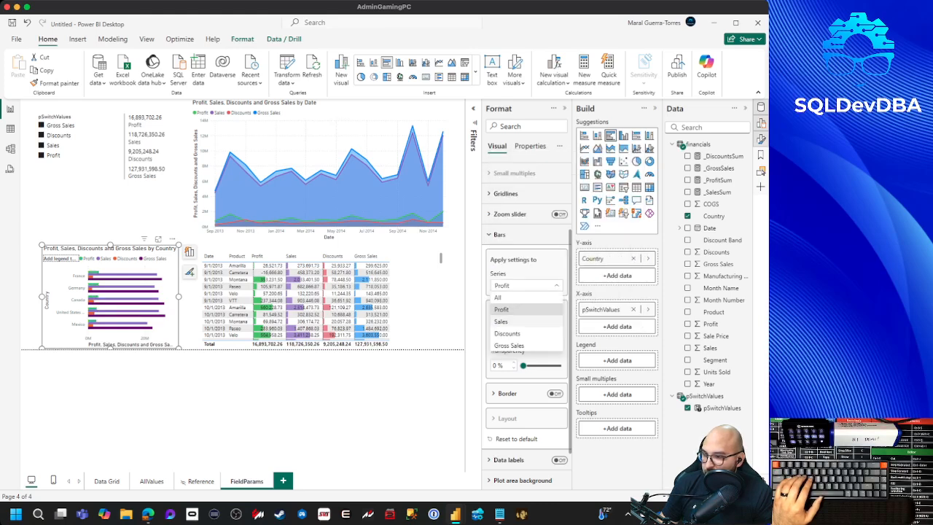
left_click(526, 322)
left_click(527, 286)
left_click(526, 333)
left_click(503, 336)
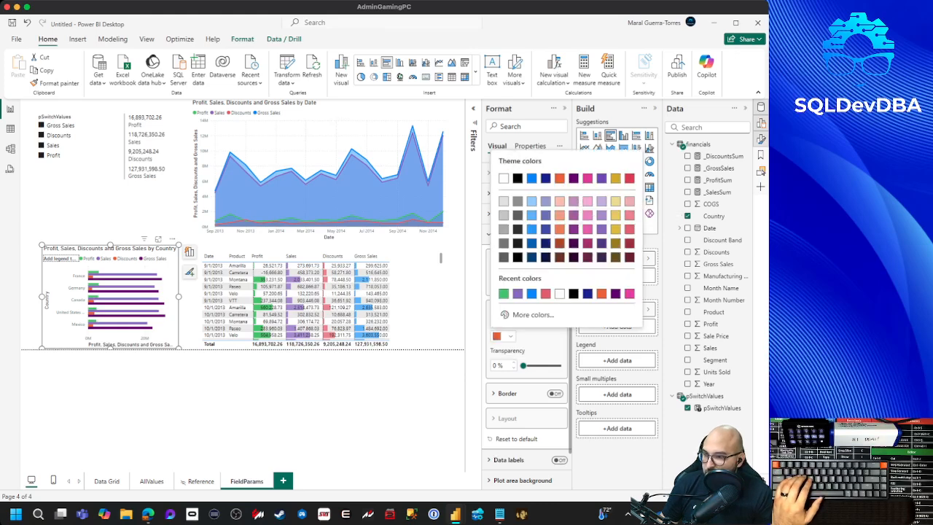
left_click(545, 293)
Color the Gross Sales series of the country chart's bars blue.
left_click(526, 286)
left_click(527, 345)
left_click(503, 336)
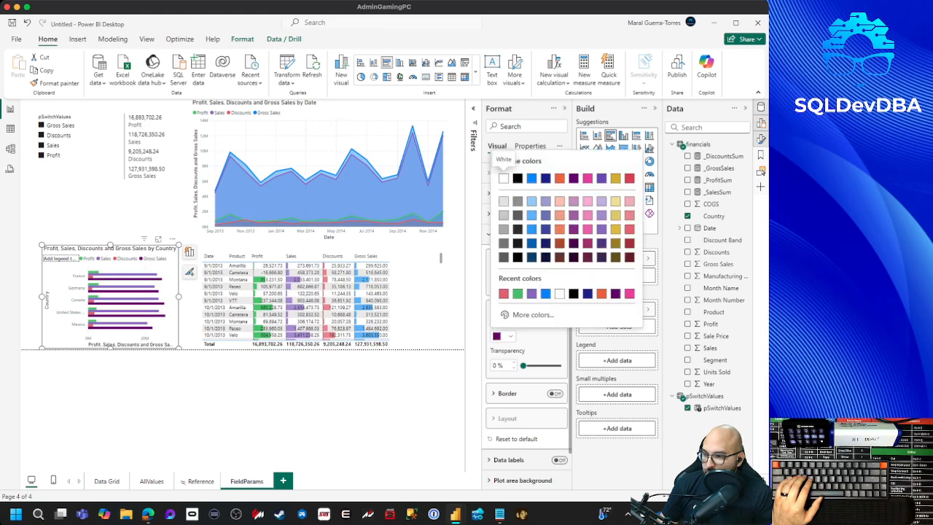
left_click(546, 294)
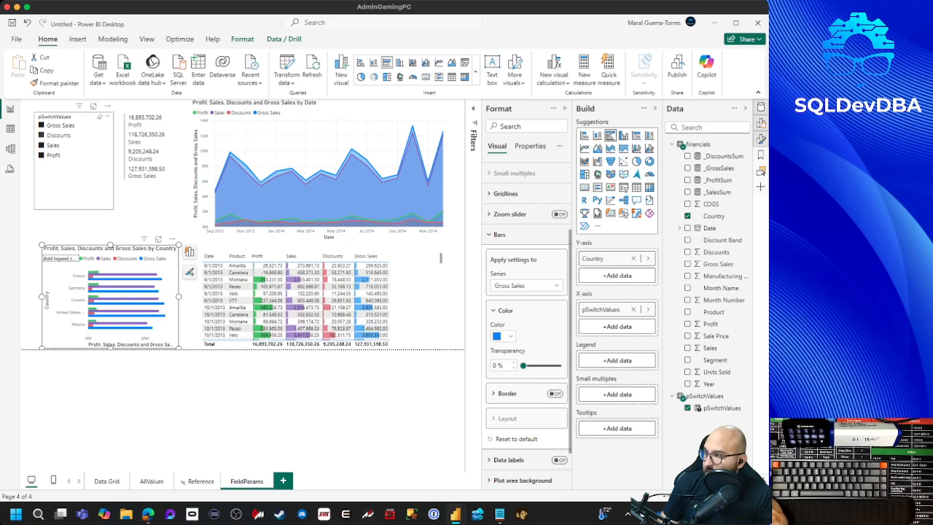
Switch the pSwitchValues slicer through Discounts, Sales, Profit and Gross Sales individually to check the country chart's bar color.
left_click(58, 135)
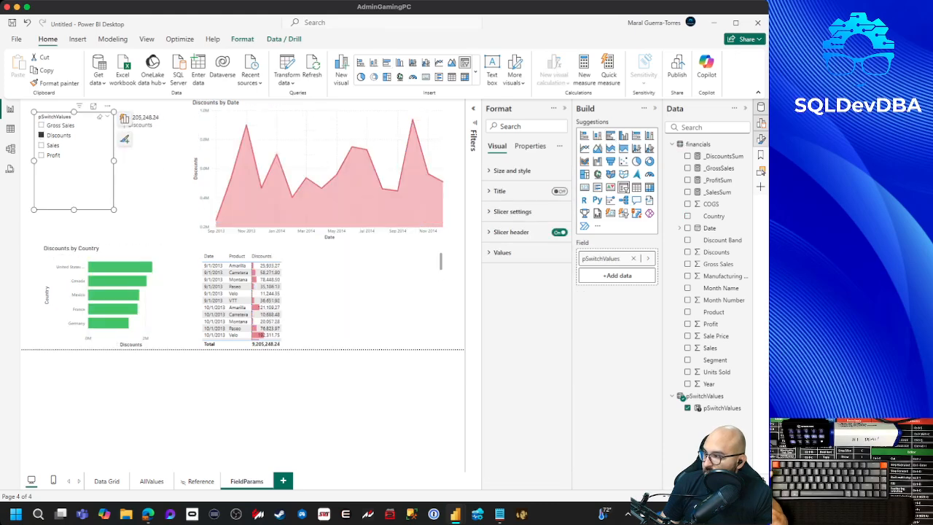
left_click(58, 135)
left_click(53, 145)
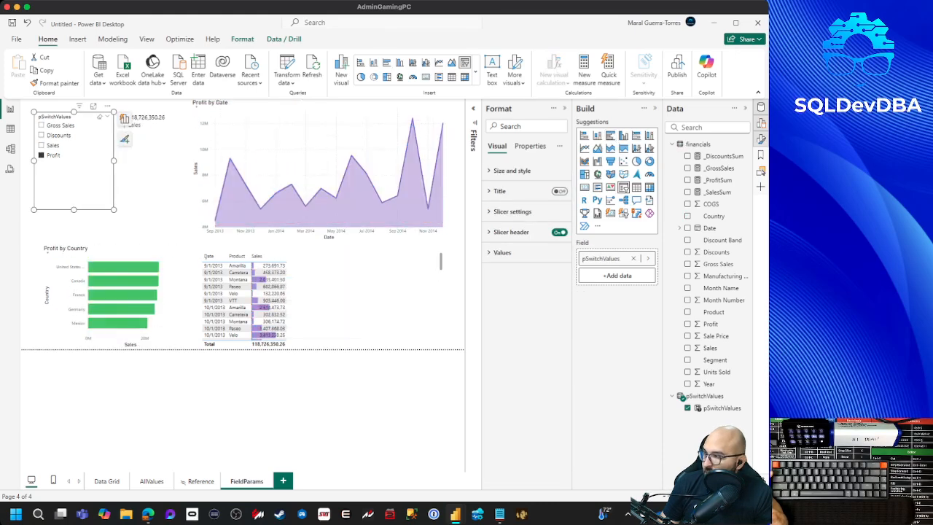
left_click(53, 155)
left_click(58, 135)
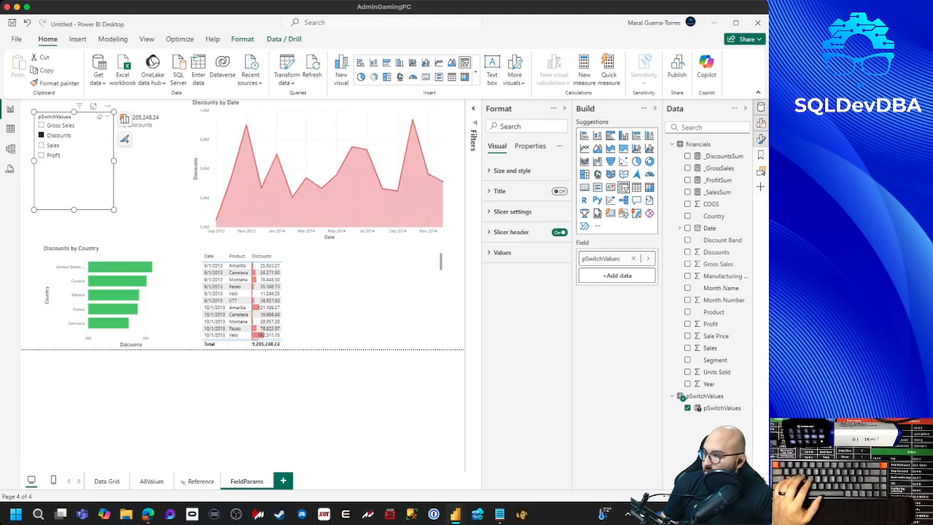
left_click(60, 124)
left_click(58, 135)
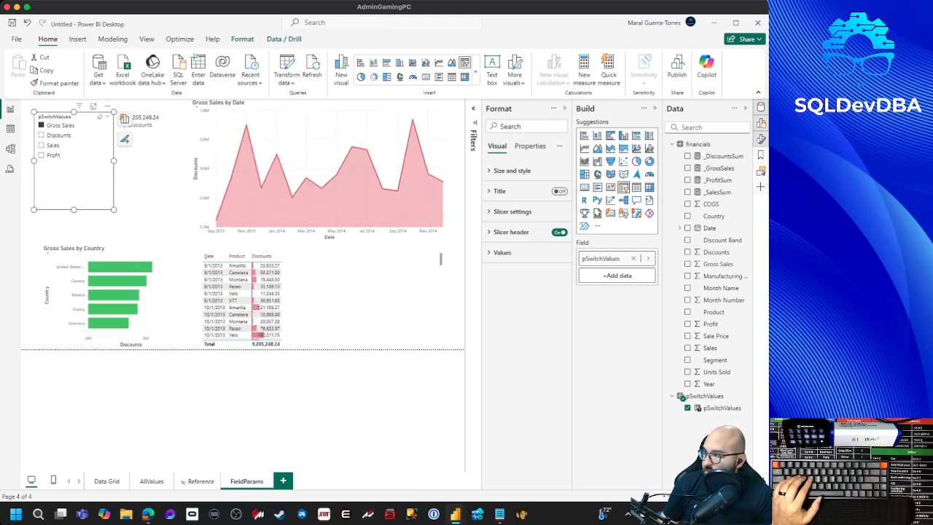
left_click(61, 126)
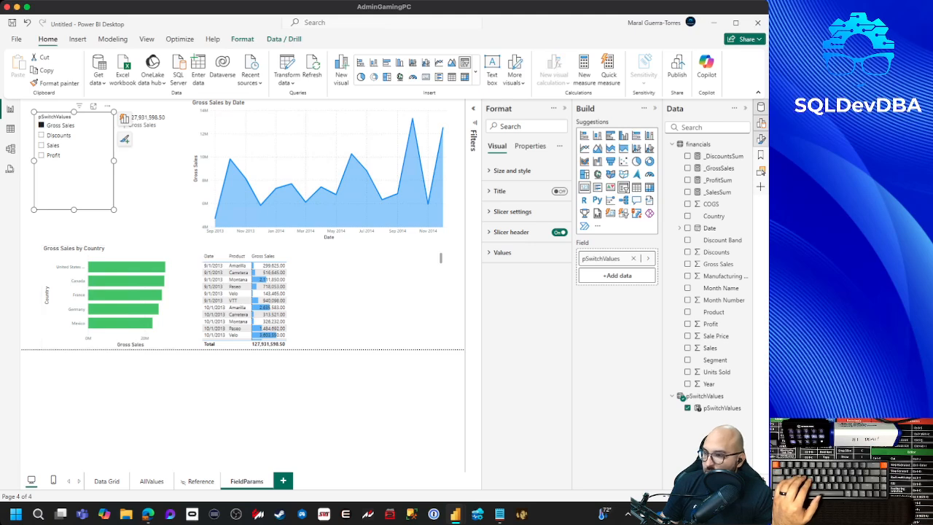
Add the _ProfitSum measure to the country chart's X-axis and apply the bar settings to the _ProfitSum series.
left_click(137, 252)
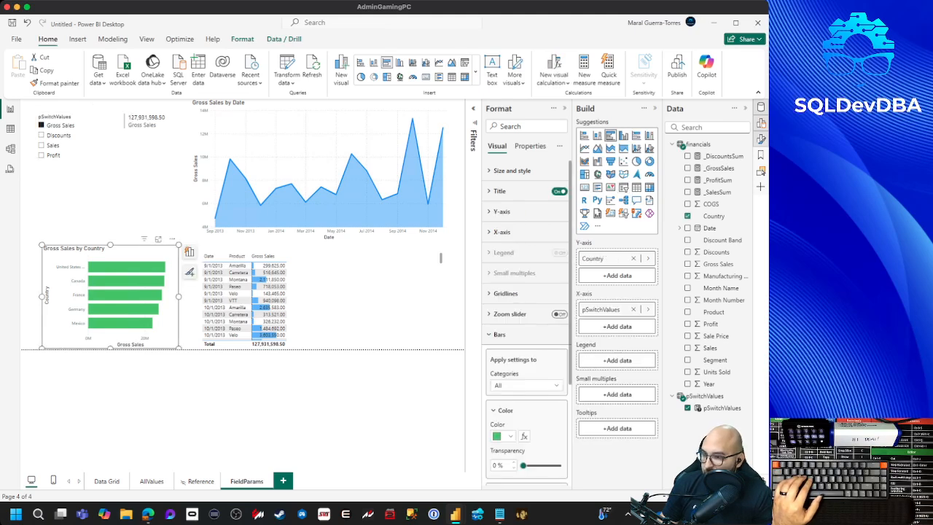
scroll(526, 328, "down", 3)
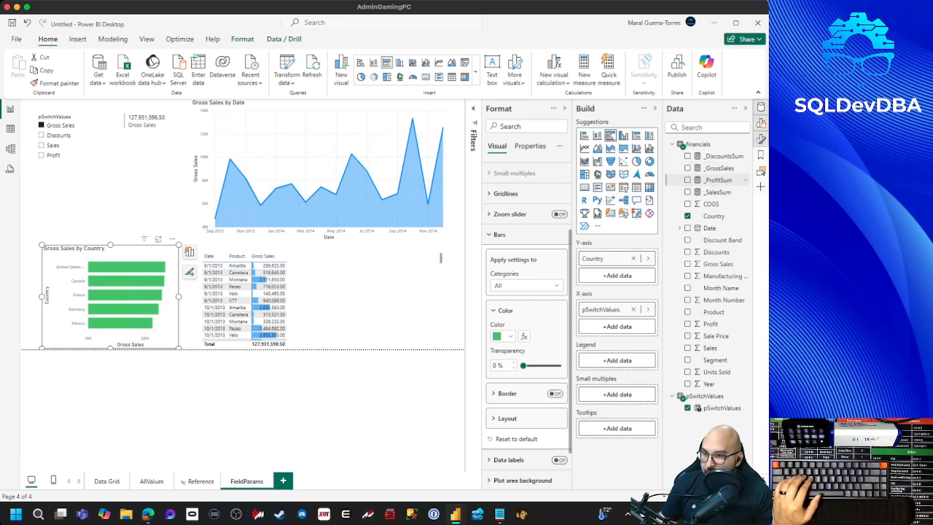
left_click_drag(717, 180, 617, 326)
left_click(524, 285)
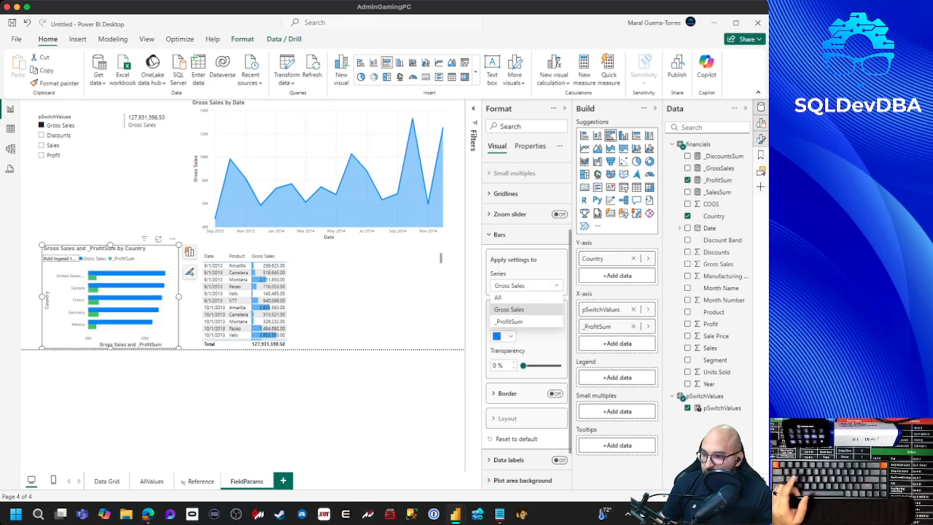
left_click(513, 323)
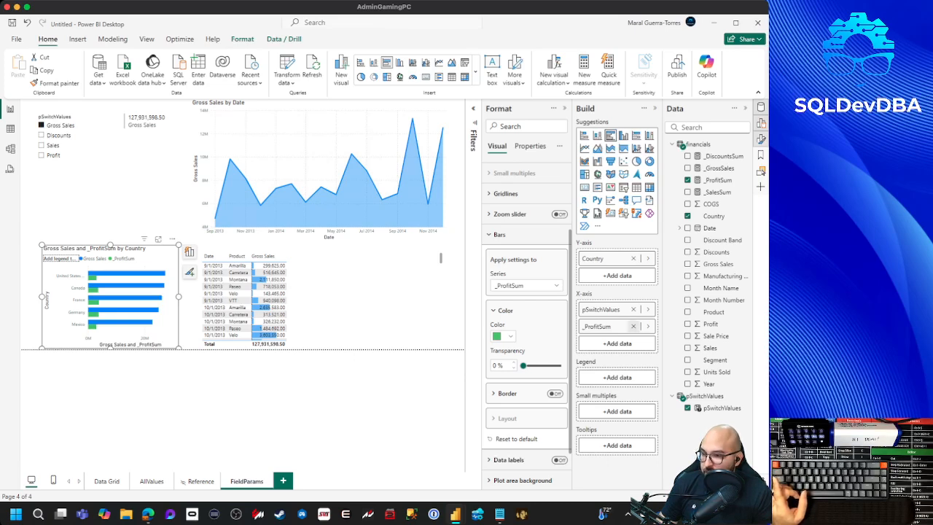
Replace _ProfitSum with the _GrossSales measure on the country chart's X-axis and check which bar categories can be formatted.
left_click(633, 326)
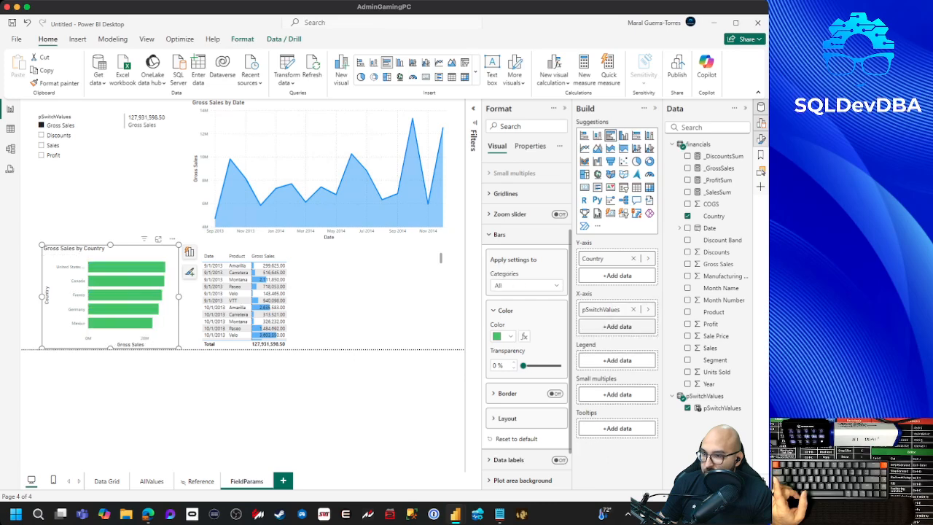
left_click_drag(719, 168, 597, 326)
left_click(525, 285)
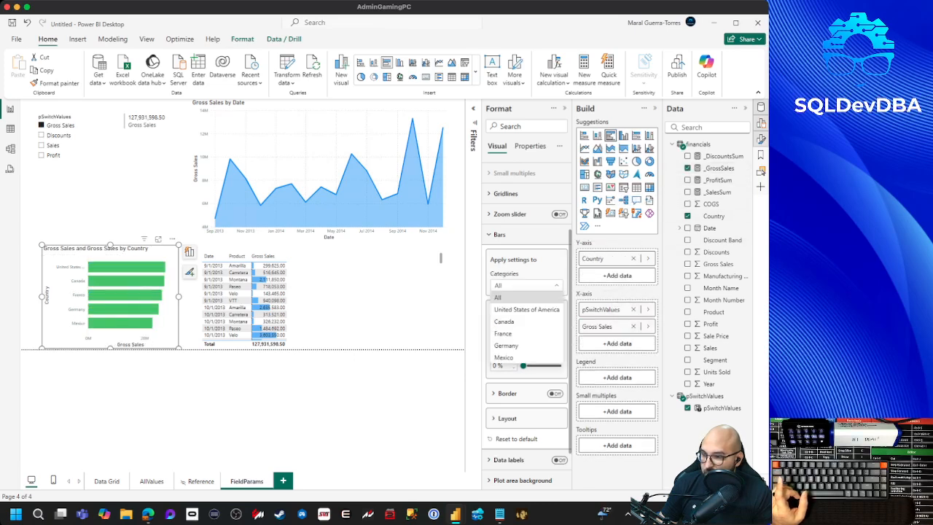
left_click(526, 284)
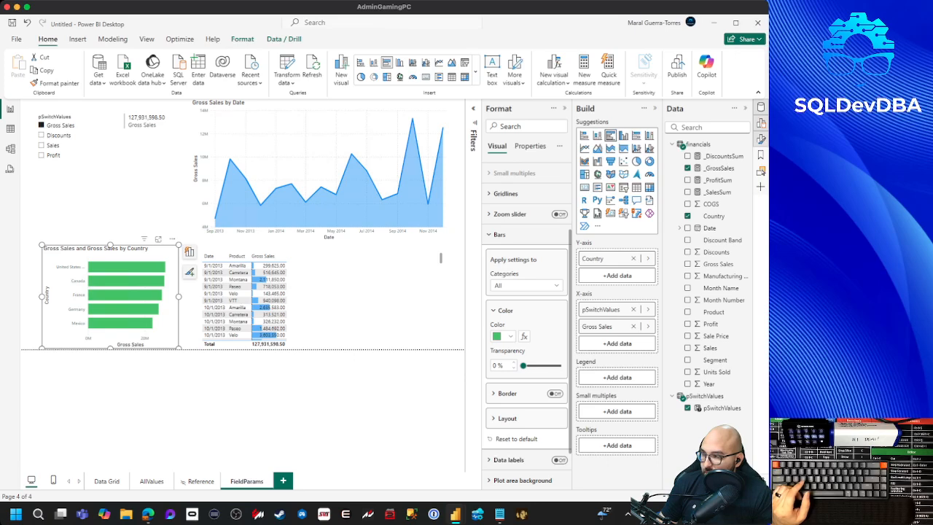
left_click(138, 393)
left_click(138, 335)
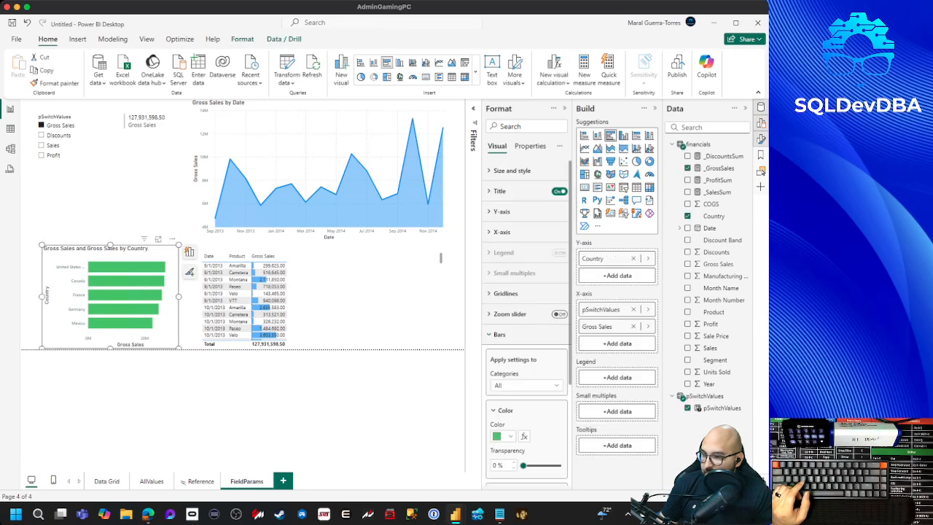
left_click(526, 385)
left_click(526, 385)
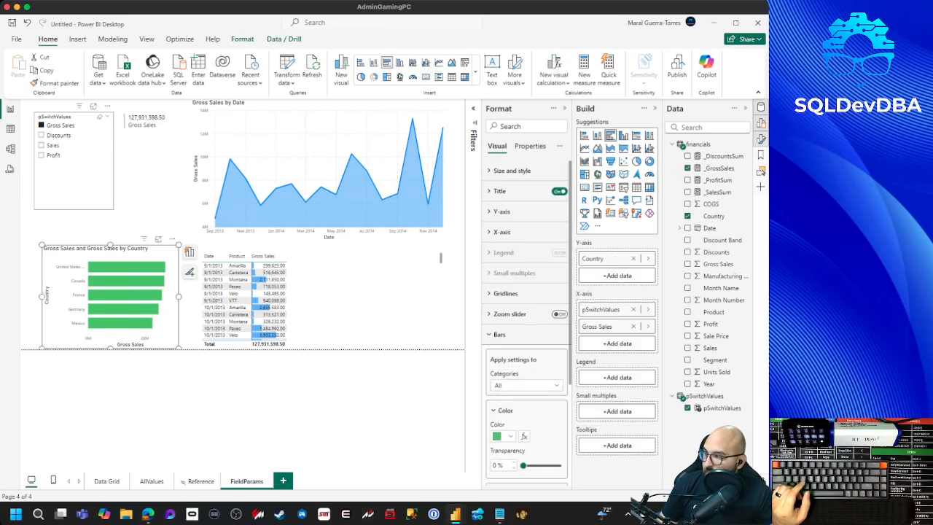
Check the Discounts series' bar color with the pSwitchValues slicer on Discounts, and remove Gross Sales from the country chart's X-axis.
left_click(59, 135)
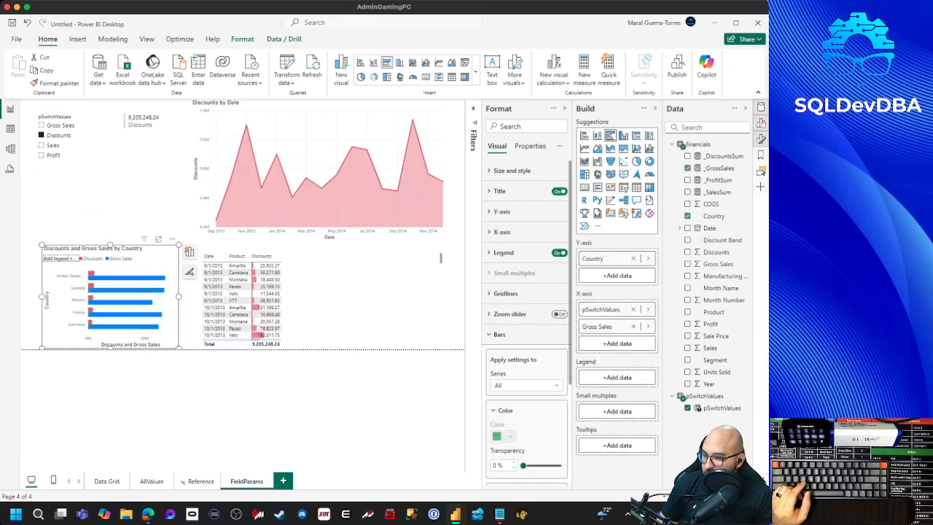
left_click(526, 385)
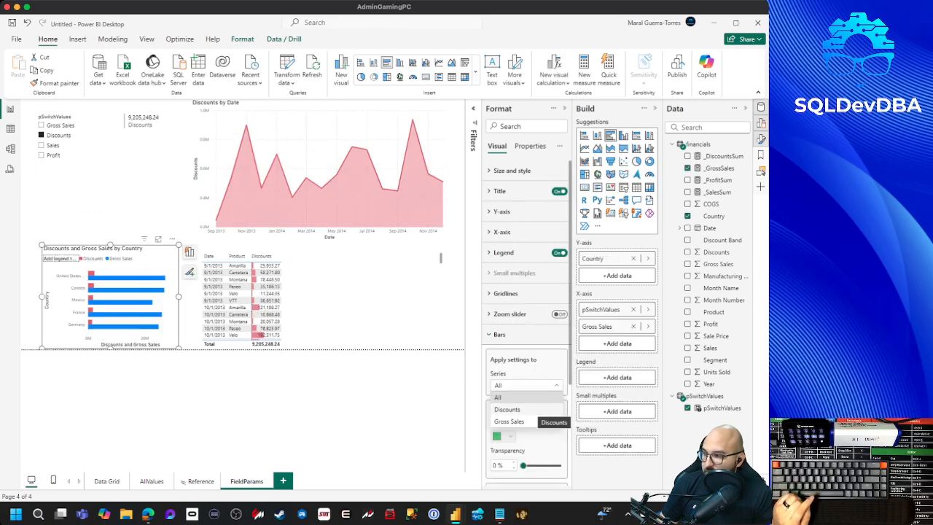
left_click(524, 409)
left_click(501, 435)
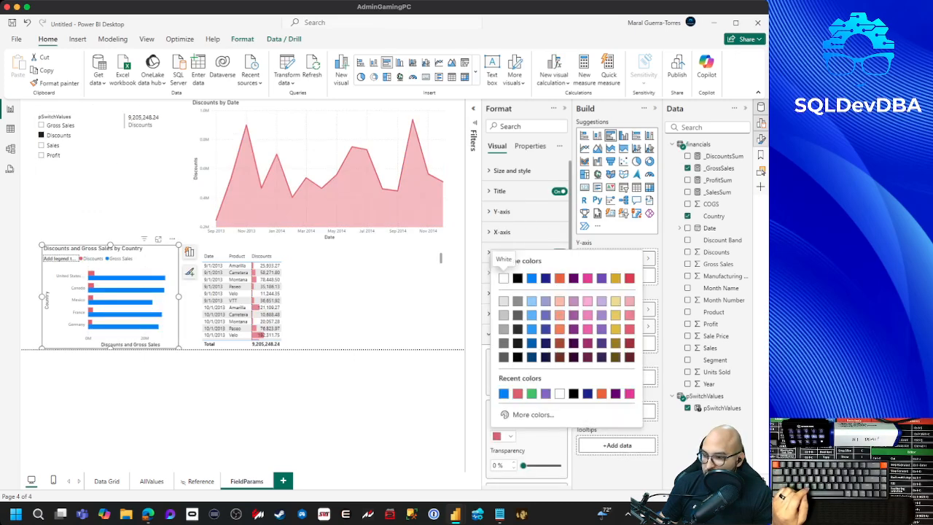
key("Escape")
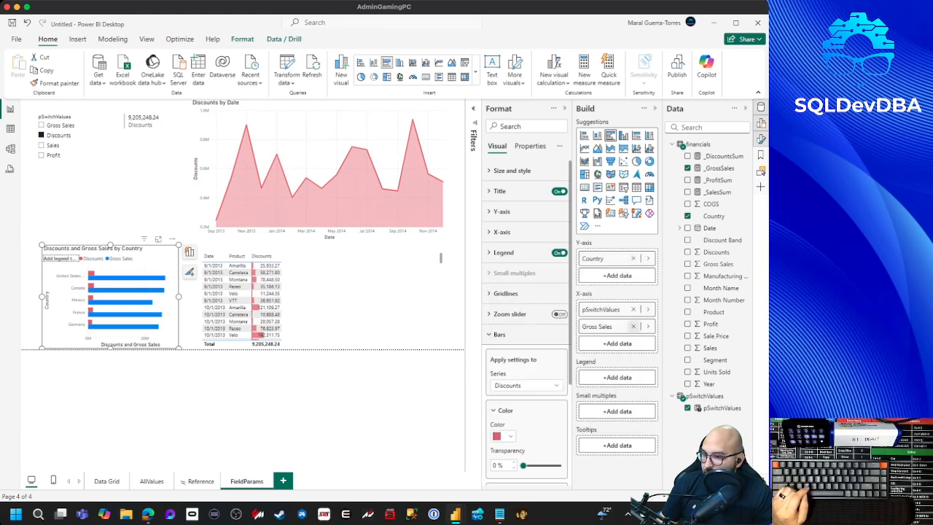
left_click(632, 326)
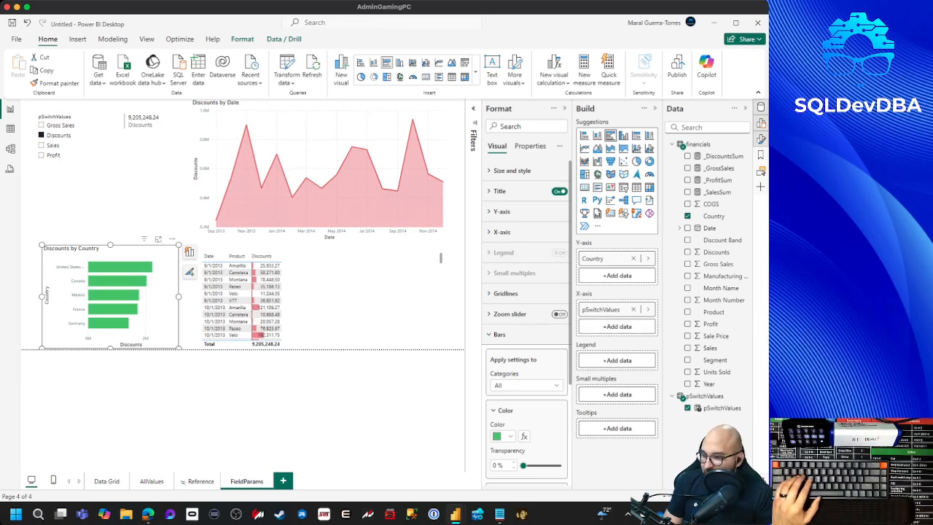
Set up rules-based conditional formatting for the country chart's bar color with four rules, based on the pSwitchValues field.
left_click(524, 436)
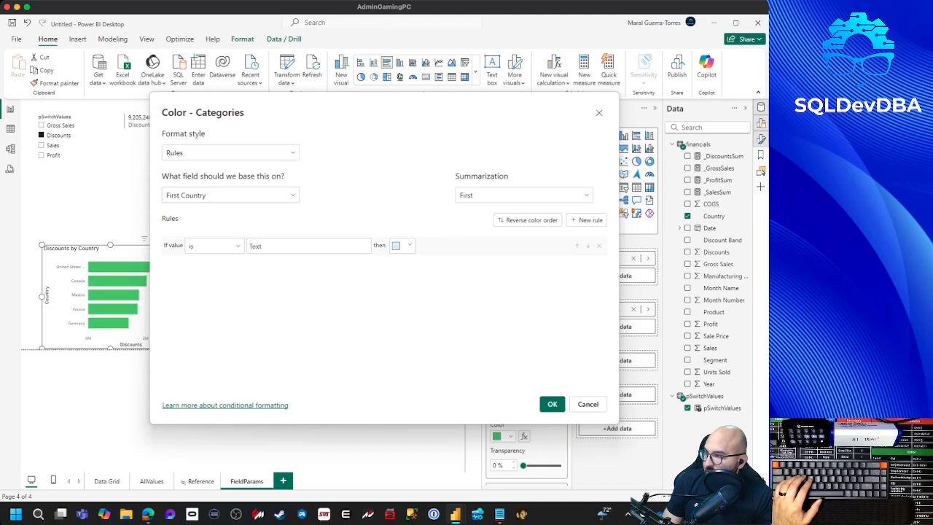
left_click(230, 153)
left_click(173, 184)
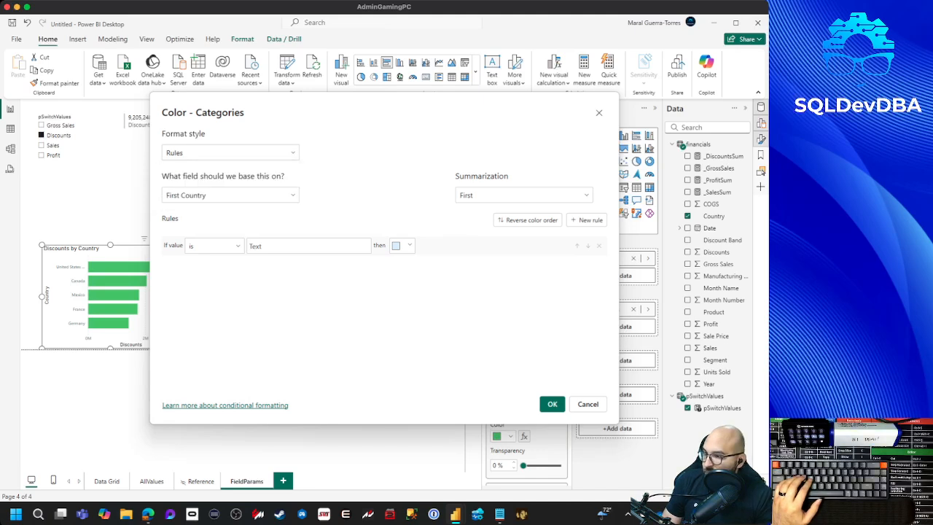
left_click(587, 220)
left_click(586, 219)
left_click(586, 219)
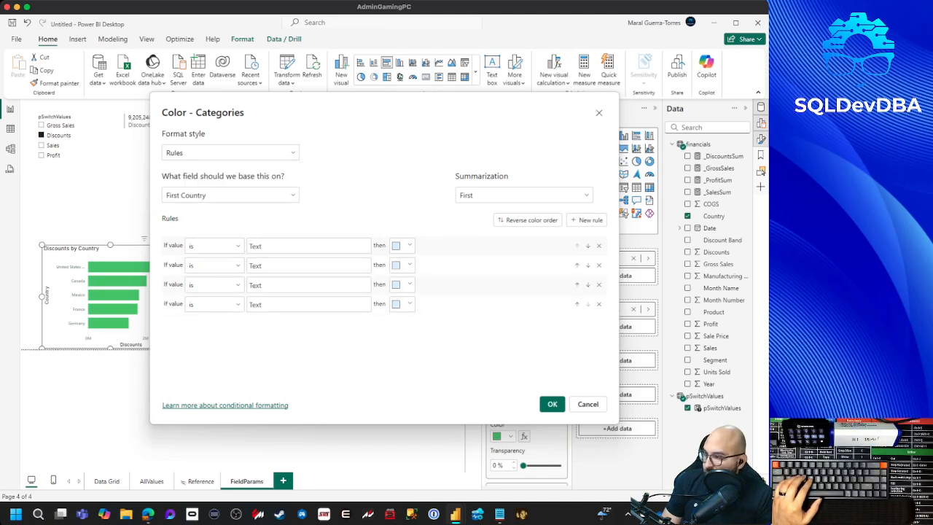
left_click(230, 195)
left_click(173, 242)
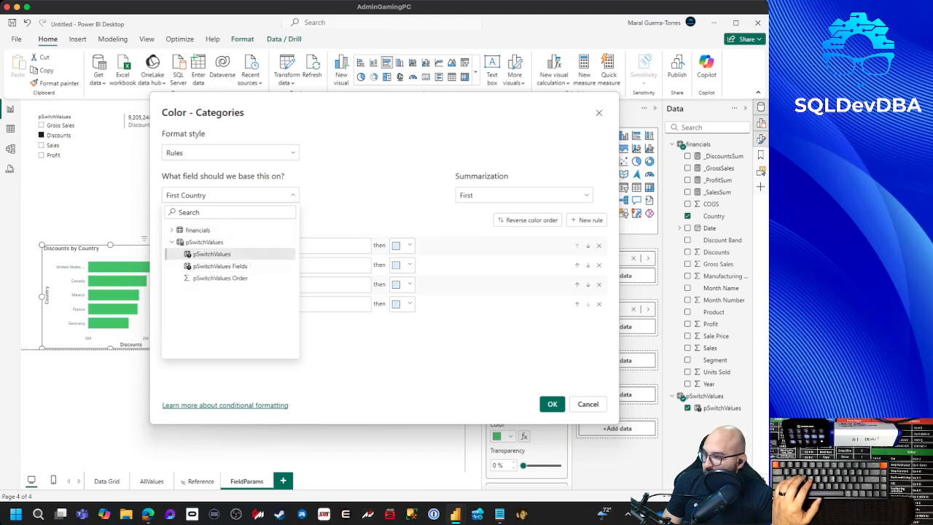
left_click(212, 254)
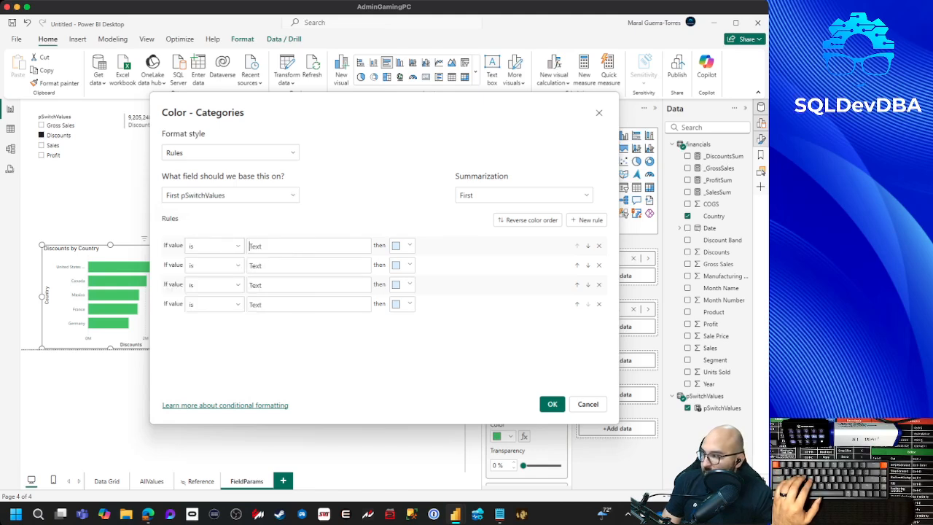
Define the first color rule so that the value Gross Sales gives blue bars.
type("Gross Sales")
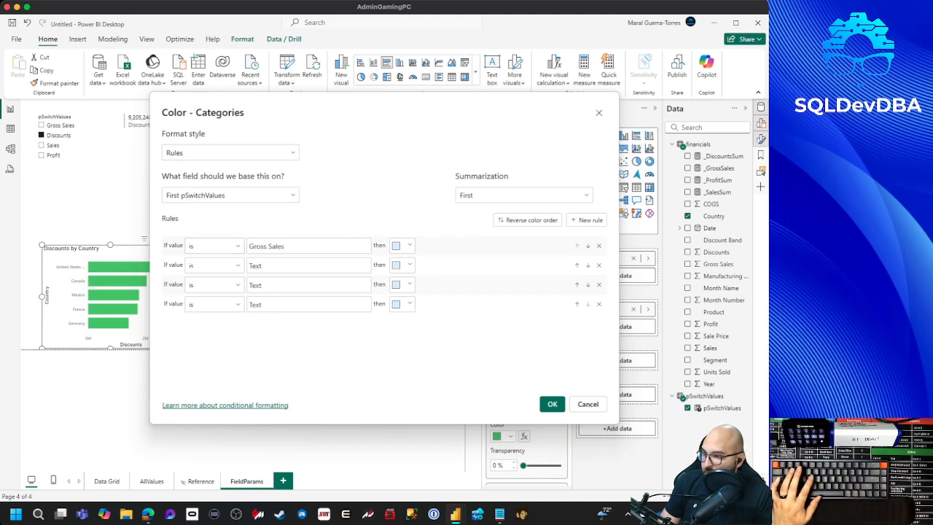
left_click(403, 246)
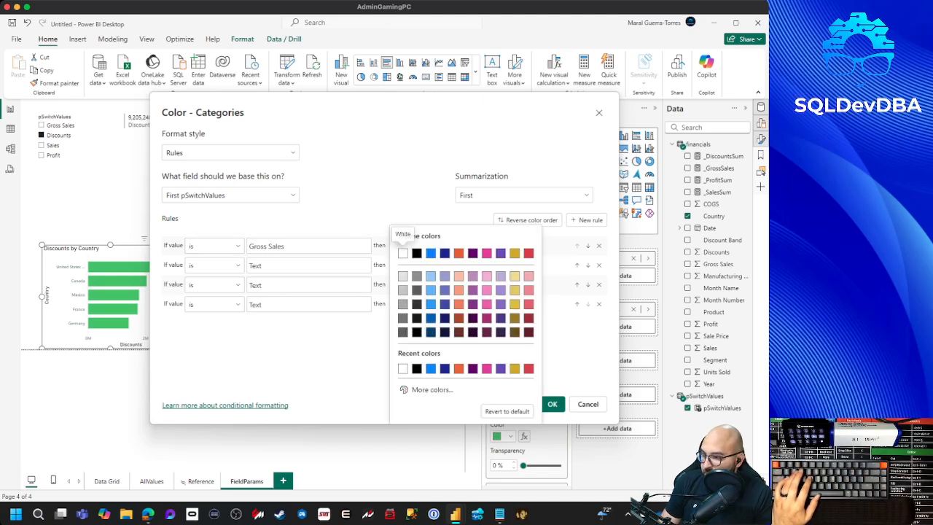
left_click(433, 253)
Define the second color rule so that the value Discounts gives red bars.
left_click(309, 265)
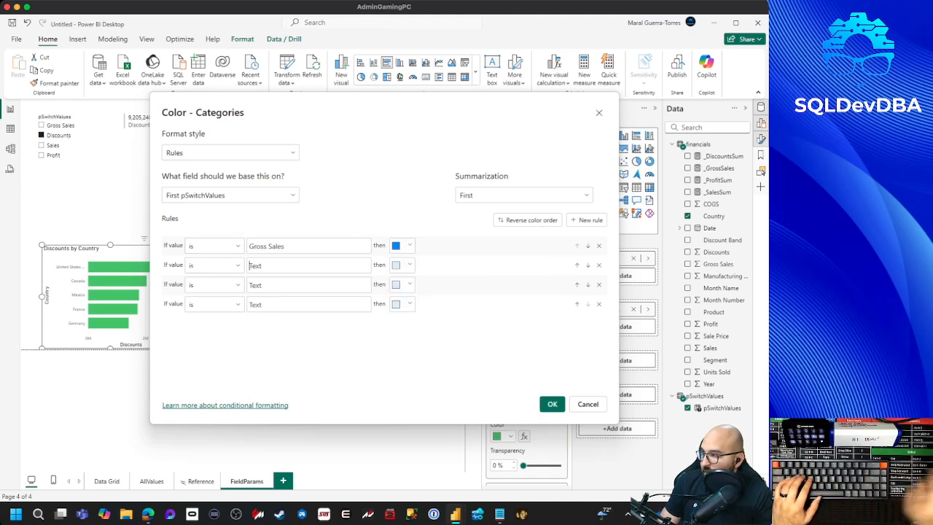
type("Discounts")
left_click(400, 265)
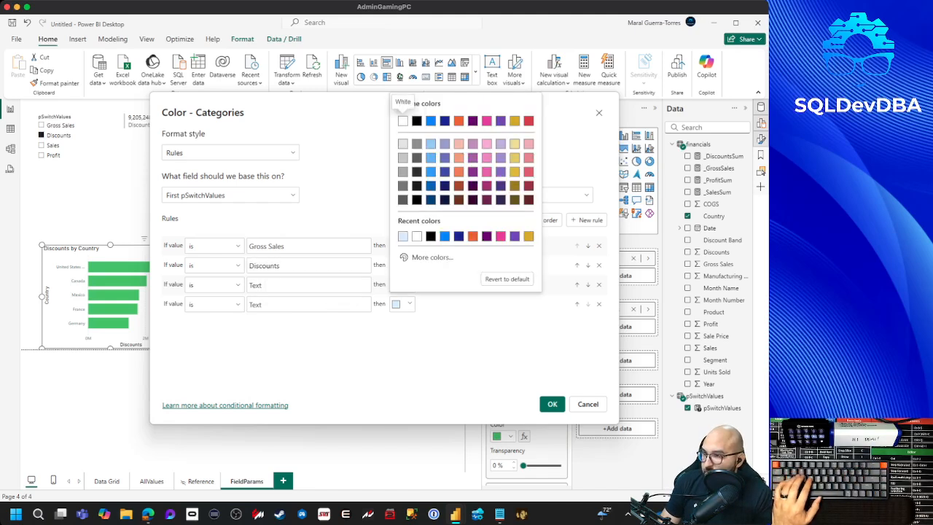
left_click(430, 256)
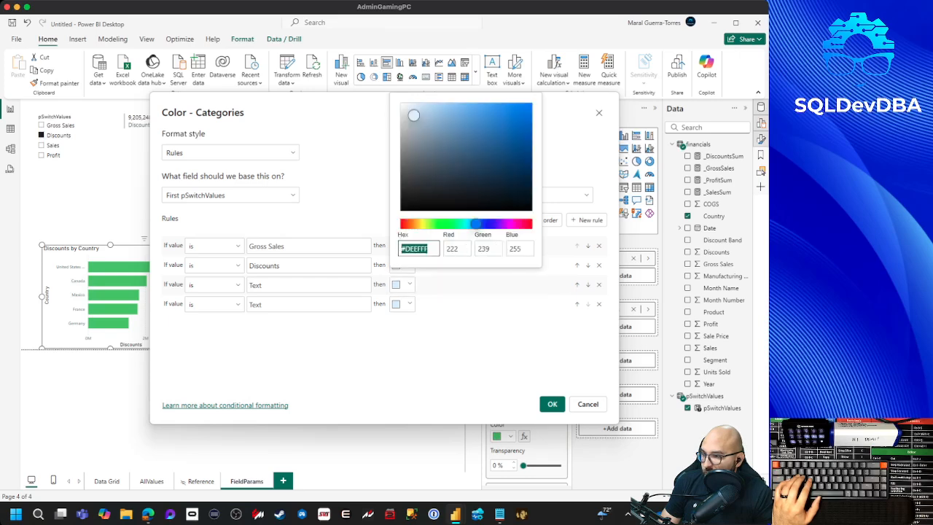
key("Escape")
left_click(401, 266)
left_click(430, 257)
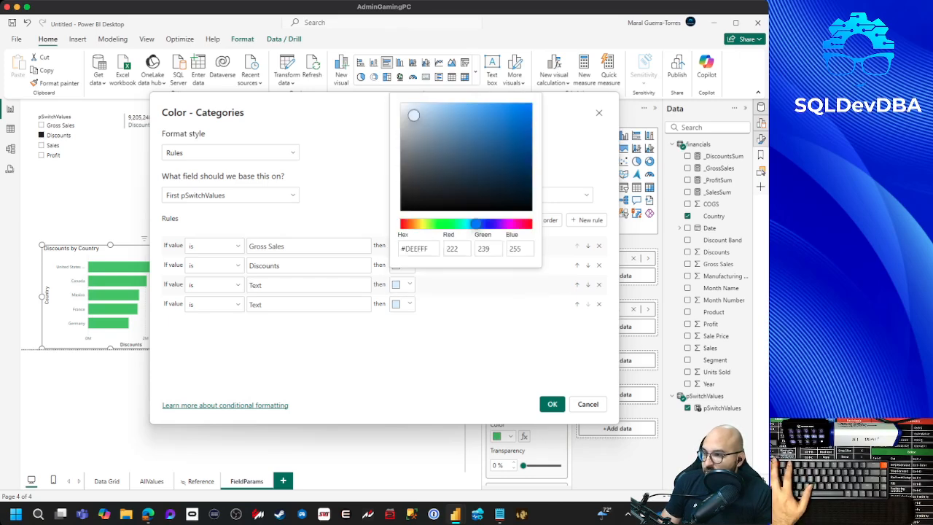
key("Escape")
left_click(401, 266)
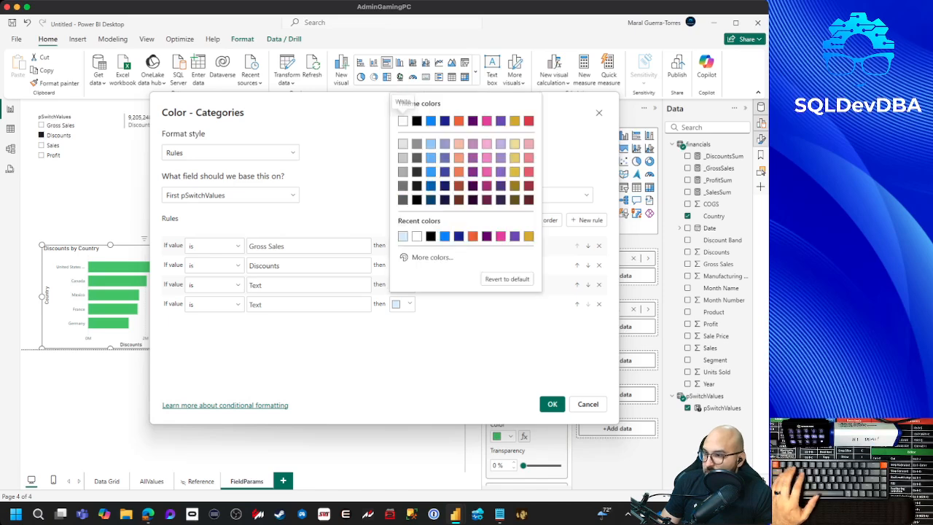
key("Escape")
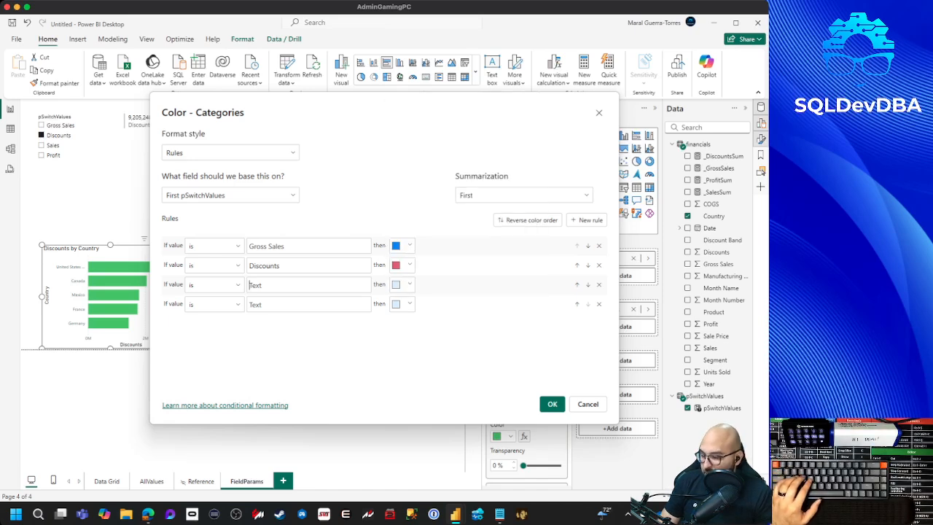
Define the third color rule so that the value Sales gives purple bars.
type("Sales")
left_click(403, 284)
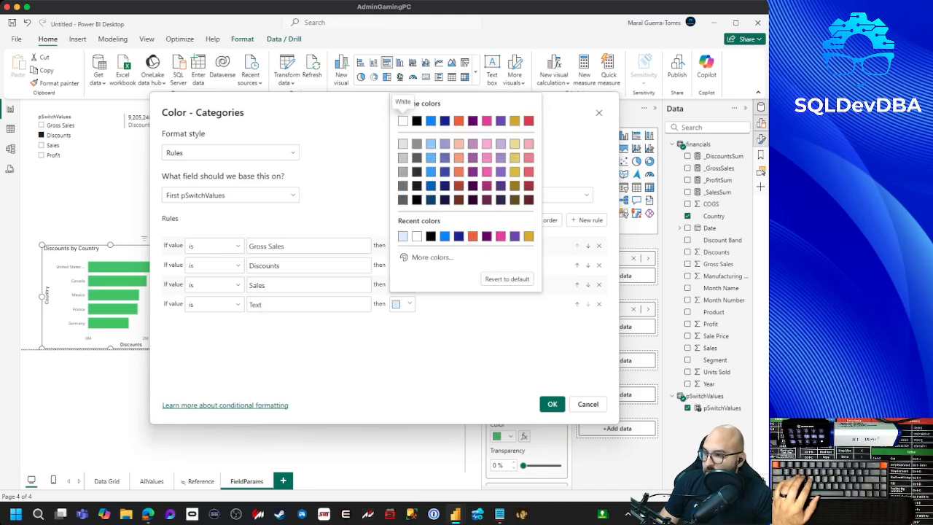
left_click(500, 121)
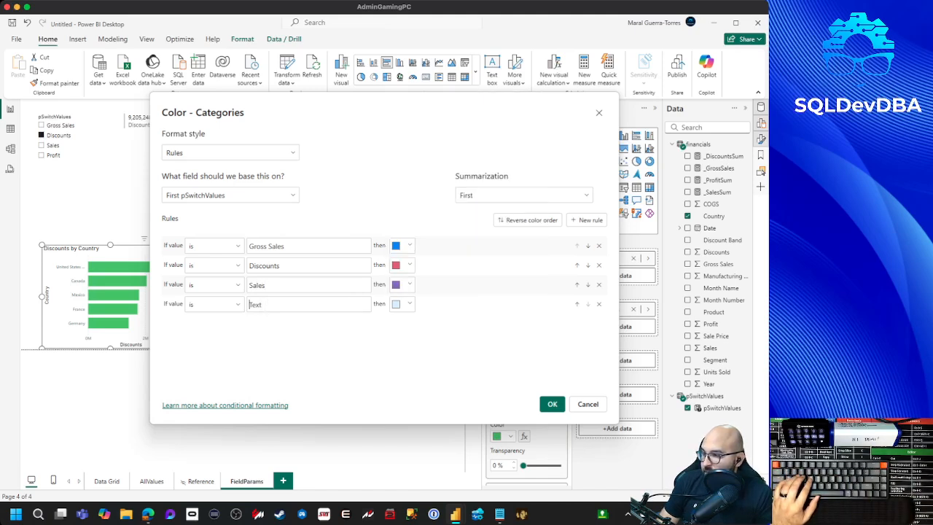
Define the fourth color rule so that the value Profit gives green #63CA6F, and apply the conditional formatting.
type("Profit")
left_click(402, 304)
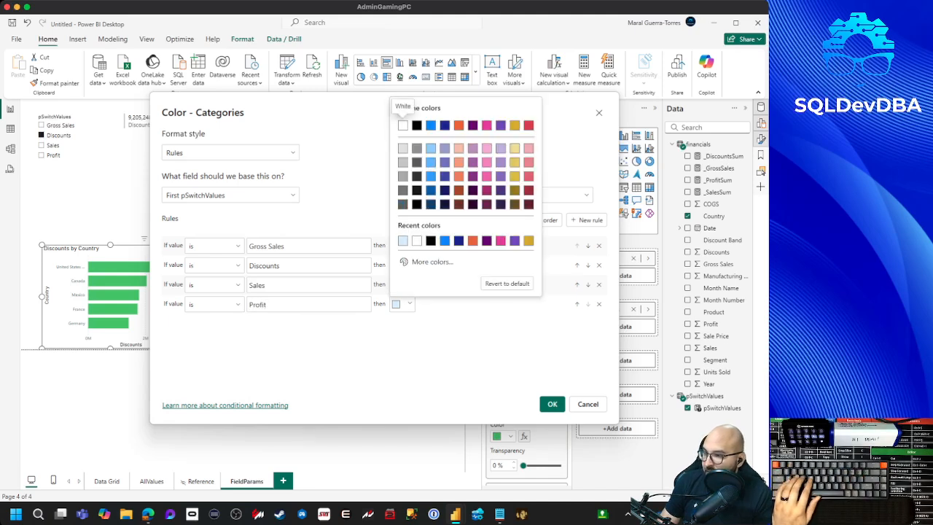
left_click(432, 262)
type("#63CA6F")
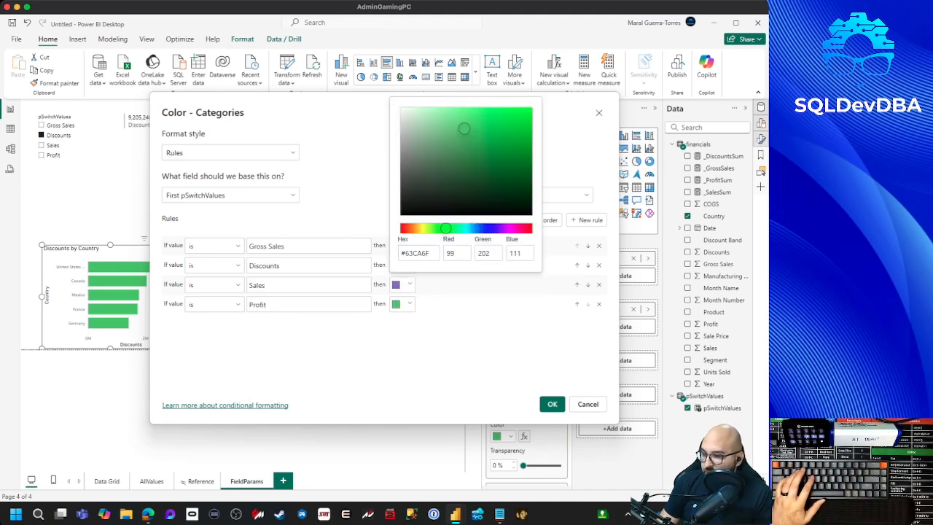
left_click(552, 404)
left_click(551, 404)
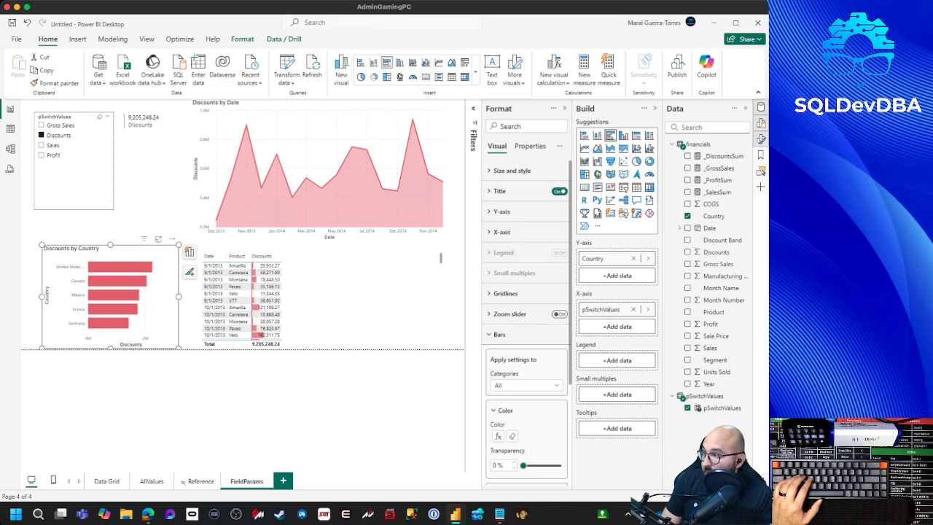
Switch the pSwitchValues slicer through Gross Sales, Discounts, Sales and Profit to check the country chart's rule-based bar colors.
left_click(42, 135)
left_click(42, 126)
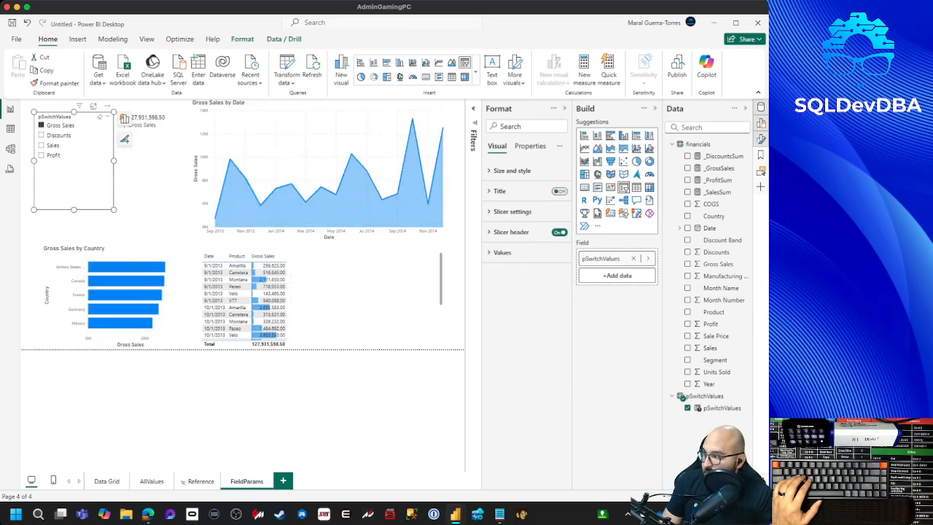
left_click(42, 135)
left_click(42, 145)
left_click(42, 155)
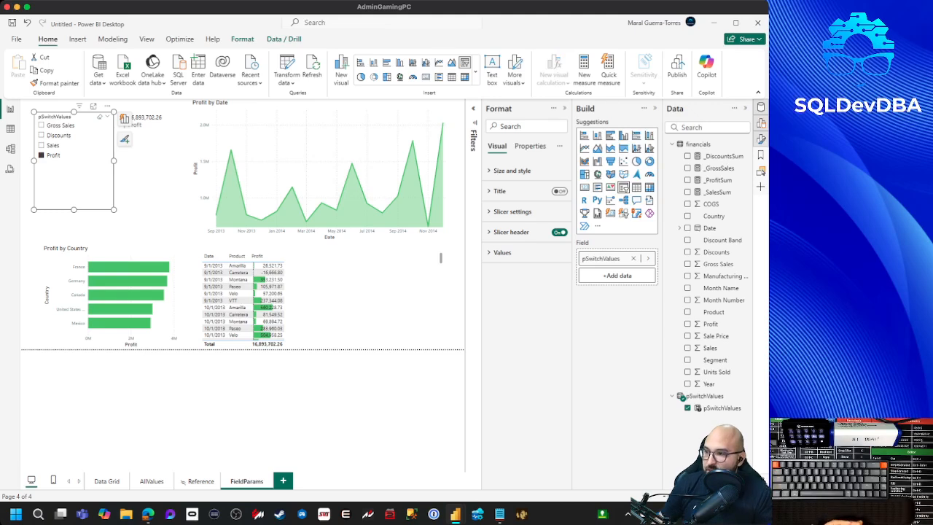
Review the country chart's bar color conditional formatting and cycle the slicer through all four measures again to compare every visual.
left_click(144, 241)
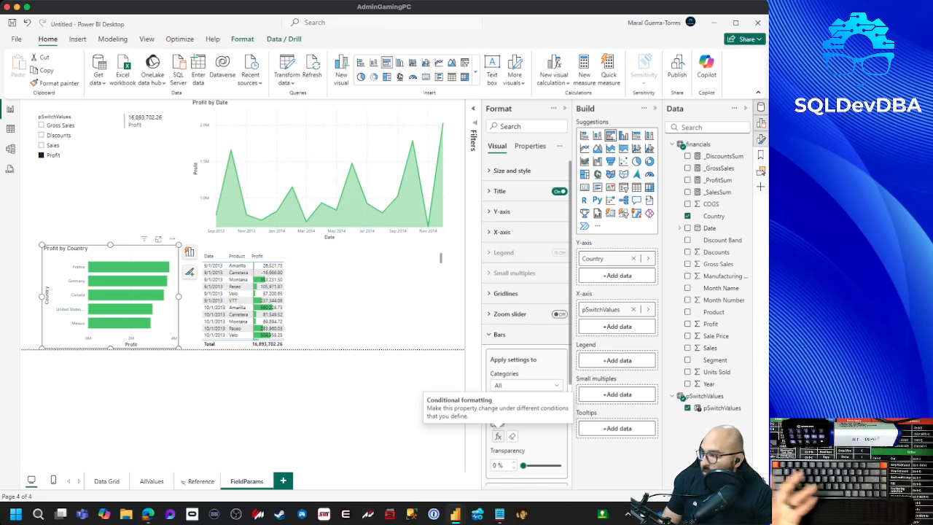
left_click(44, 125)
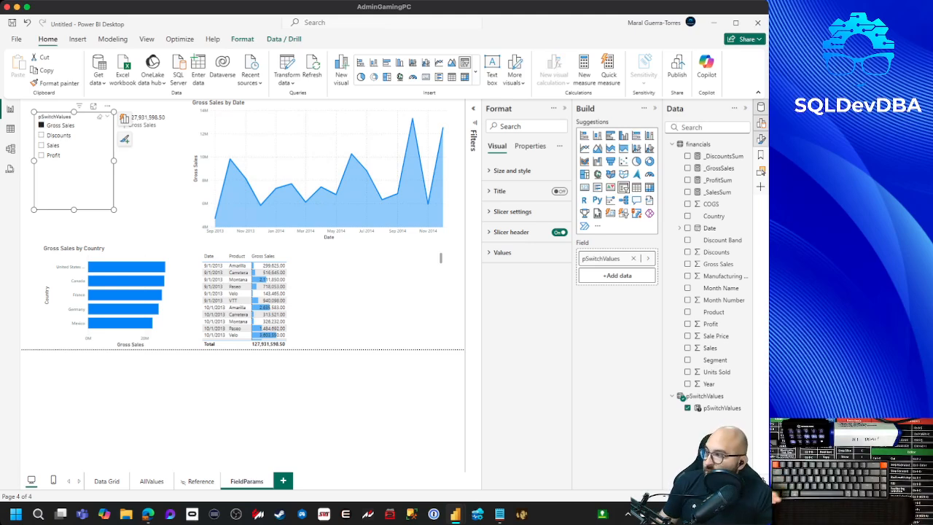
left_click(43, 135)
left_click(42, 145)
left_click(42, 155)
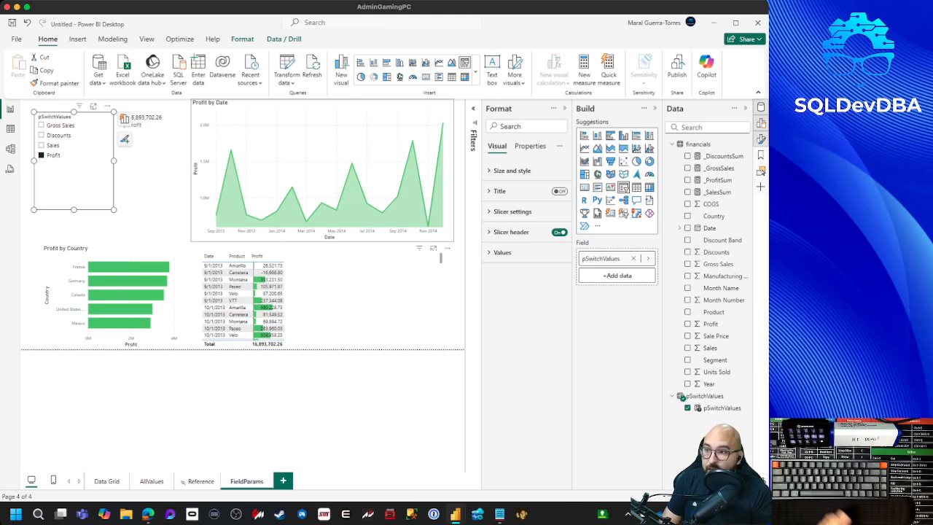
Change the pSwitchValues slicer's style to Tile.
left_click(512, 170)
left_click(511, 171)
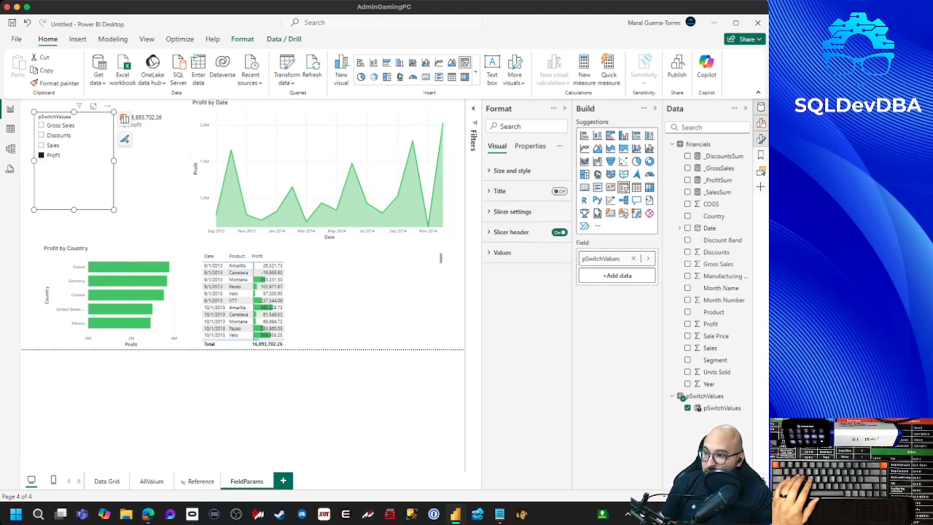
left_click(512, 211)
left_click(511, 287)
left_click(527, 262)
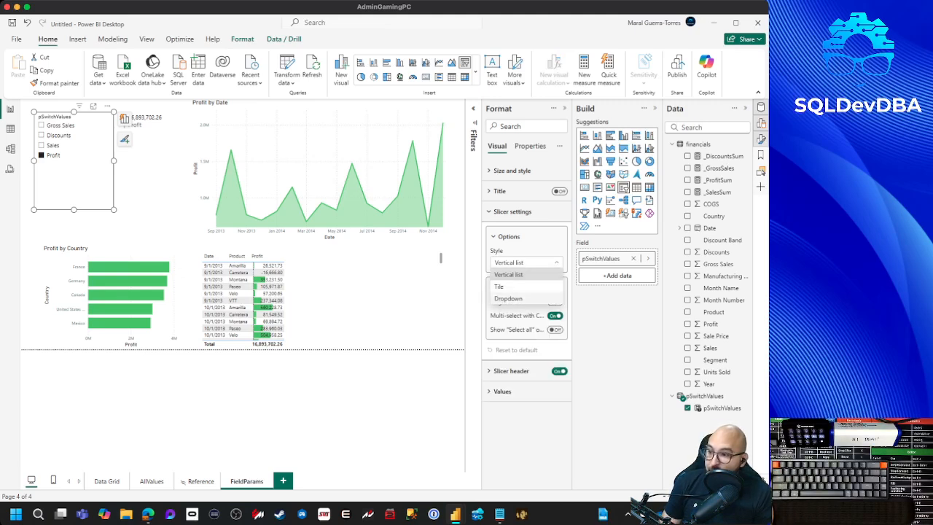
left_click(501, 286)
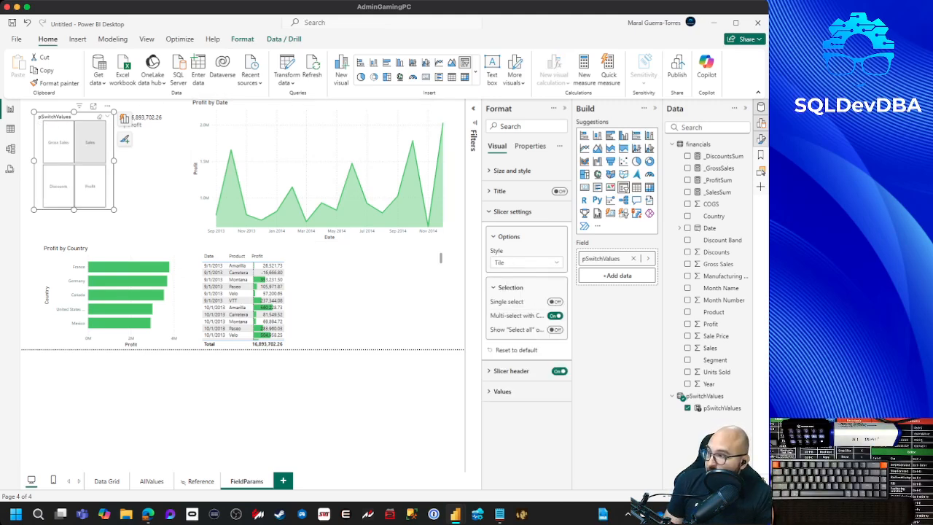
Try out the tiled slicer on different measures and narrow it so the four tiles stack in one column.
left_click(90, 142)
left_click(58, 186)
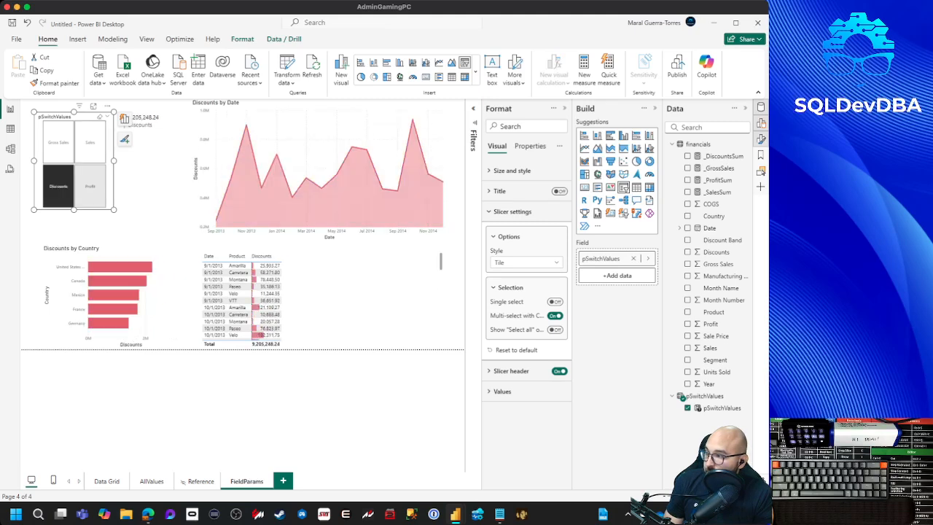
left_click(90, 185)
left_click(58, 142)
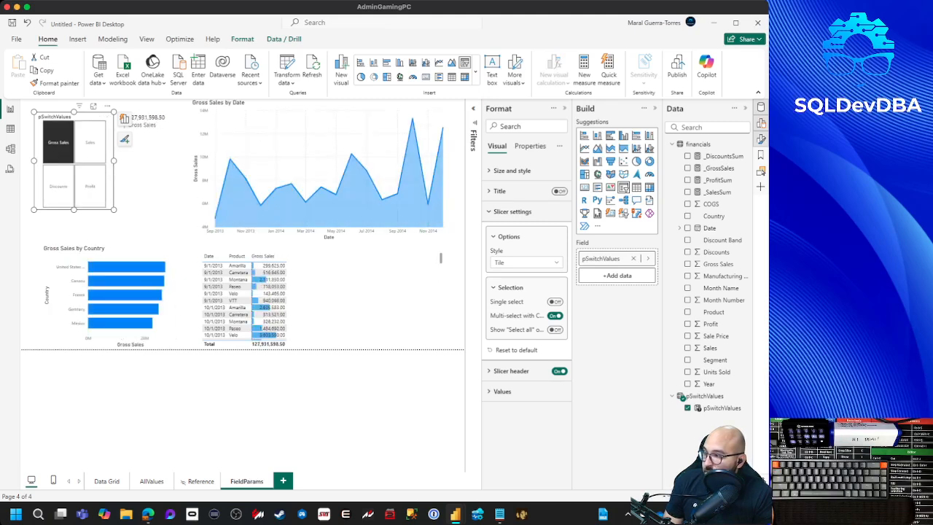
left_click_drag(113, 210, 81, 214)
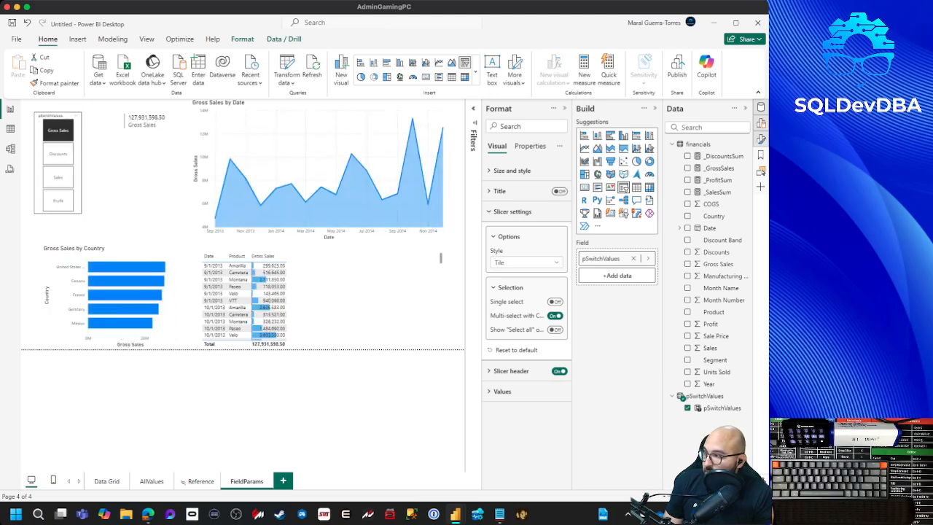
left_click(58, 154)
left_click(58, 177)
left_click(58, 201)
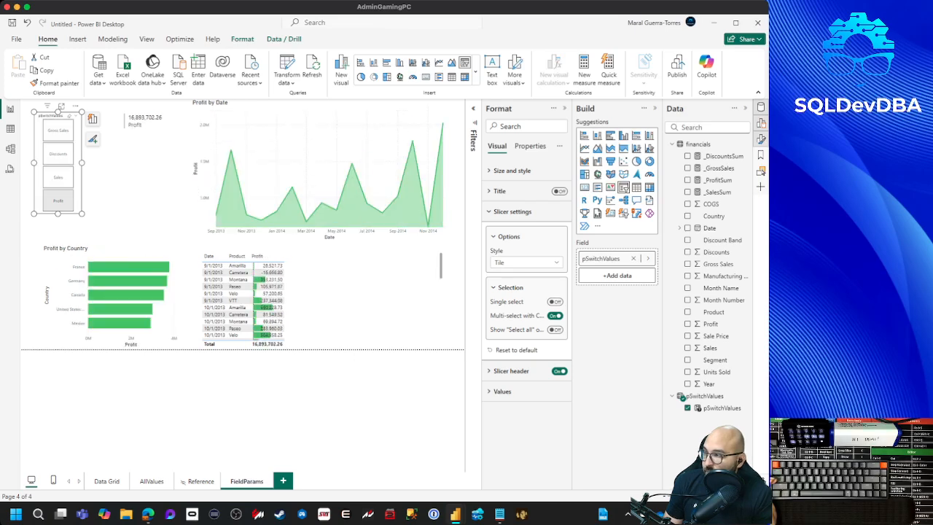
Change the slicer's style to Dropdown and expand its list of measures.
left_click(527, 263)
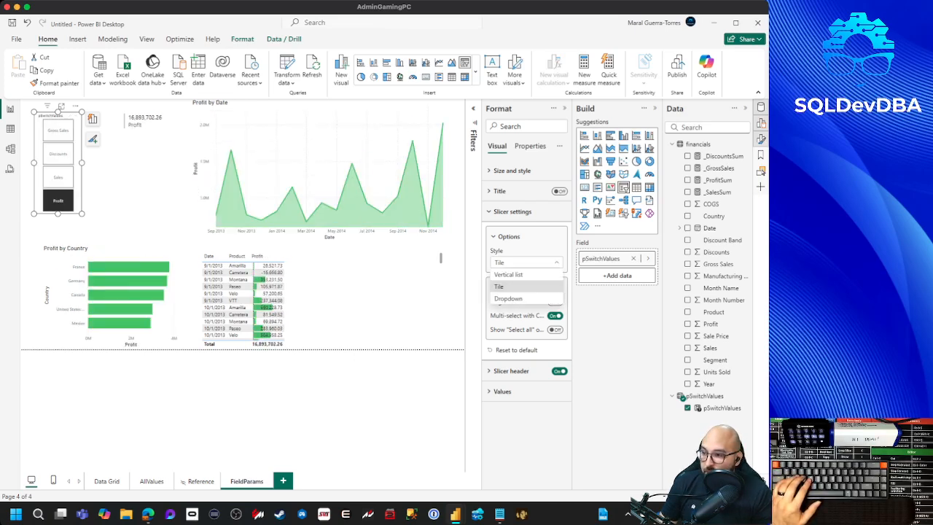
left_click(525, 297)
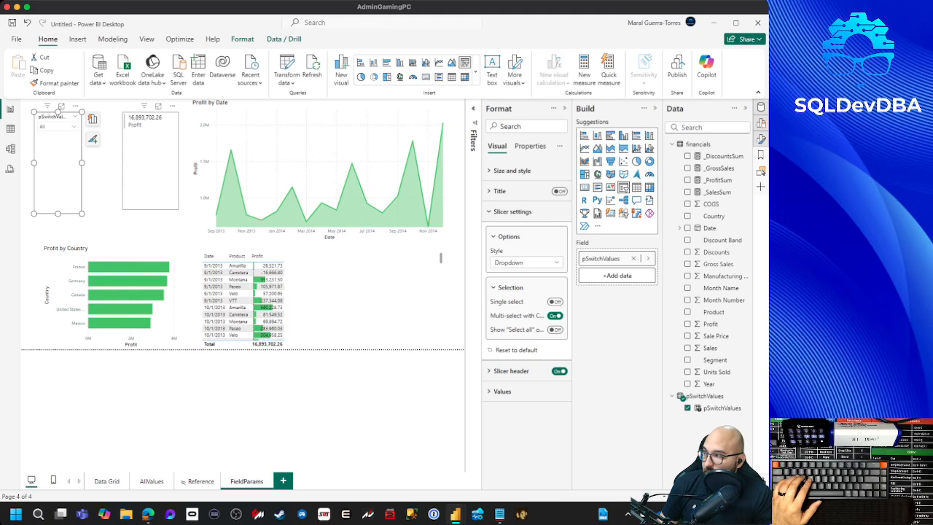
left_click(73, 127)
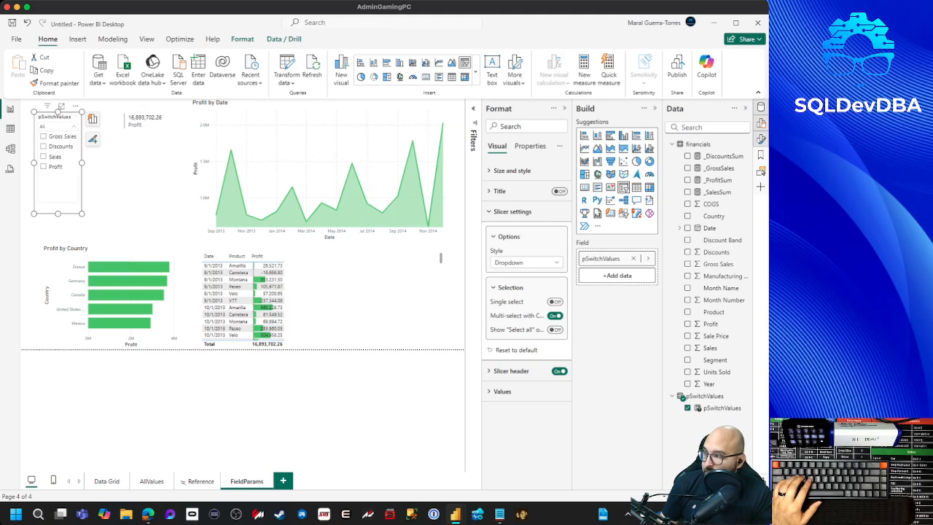
Set the slicer's style back to Vertical list and widen the slicer slightly.
left_click(527, 263)
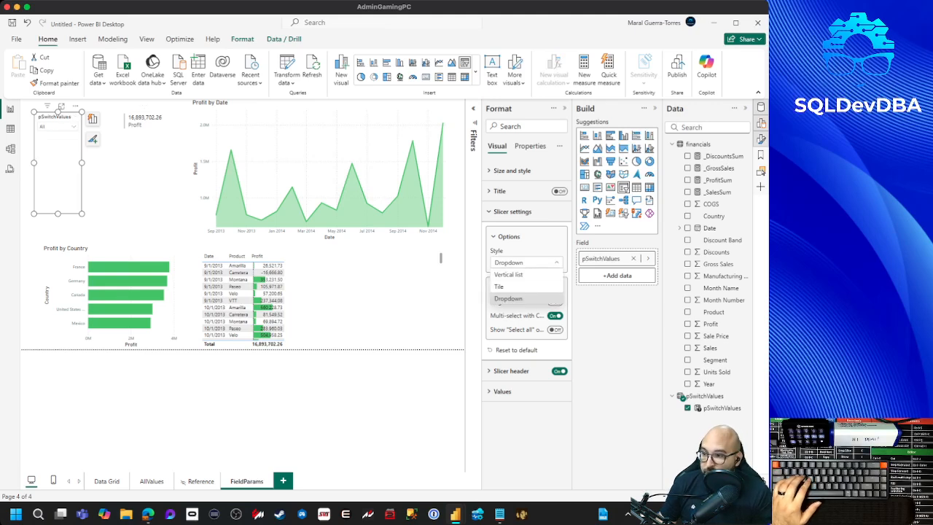
left_click(507, 274)
left_click_drag(81, 162, 106, 162)
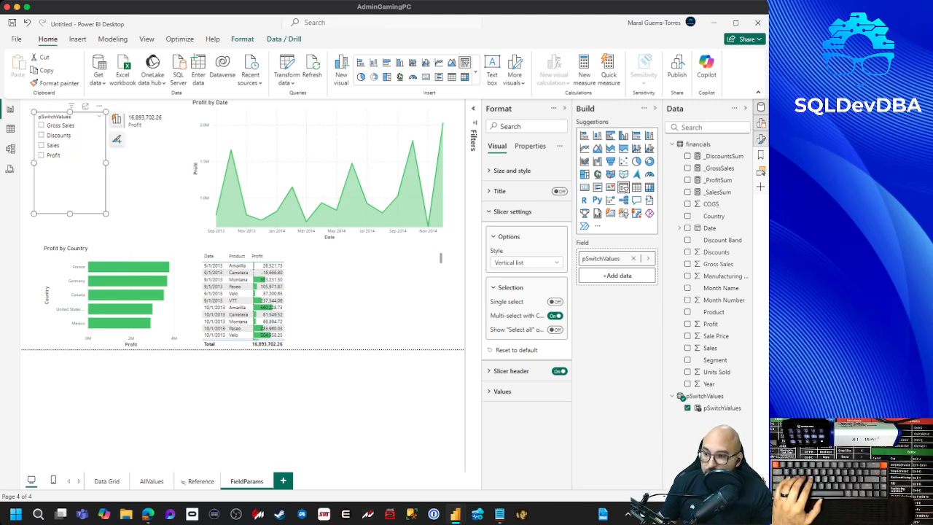
Enable single select on the slicer and switch through Discounts, Sales and Profit, ending on Gross Sales.
left_click(555, 301)
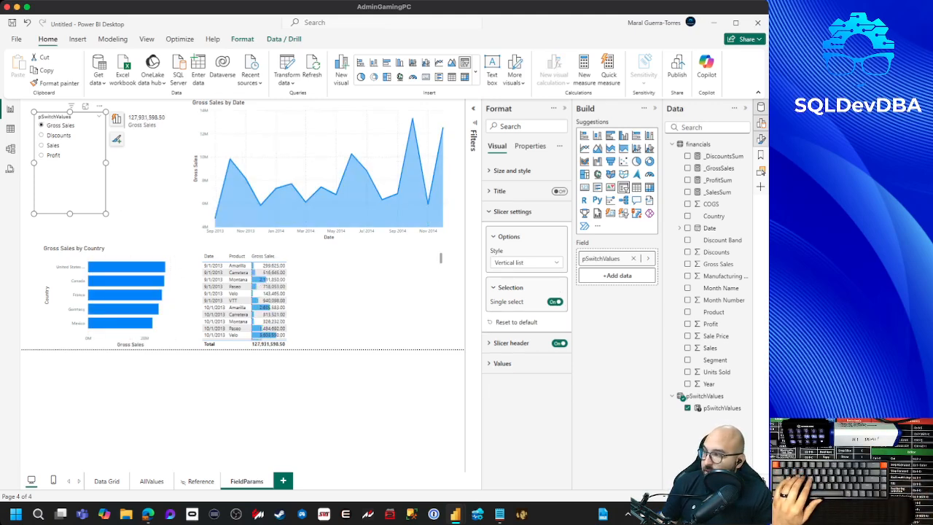
left_click(42, 136)
left_click(41, 145)
left_click(42, 155)
left_click(41, 145)
left_click(41, 135)
left_click(42, 125)
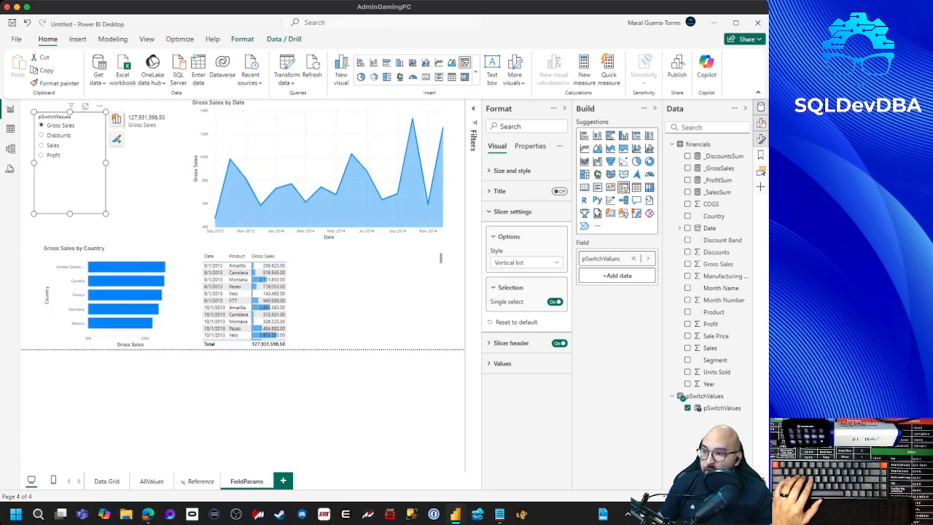
Turn off single select, show the slicer's "Select all" option, and use it to select and clear all measures.
left_click(556, 301)
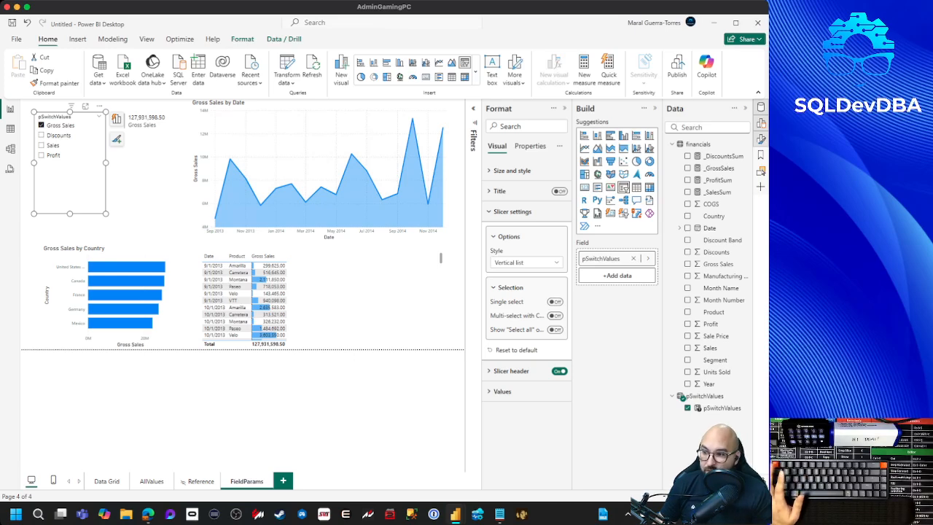
left_click(555, 329)
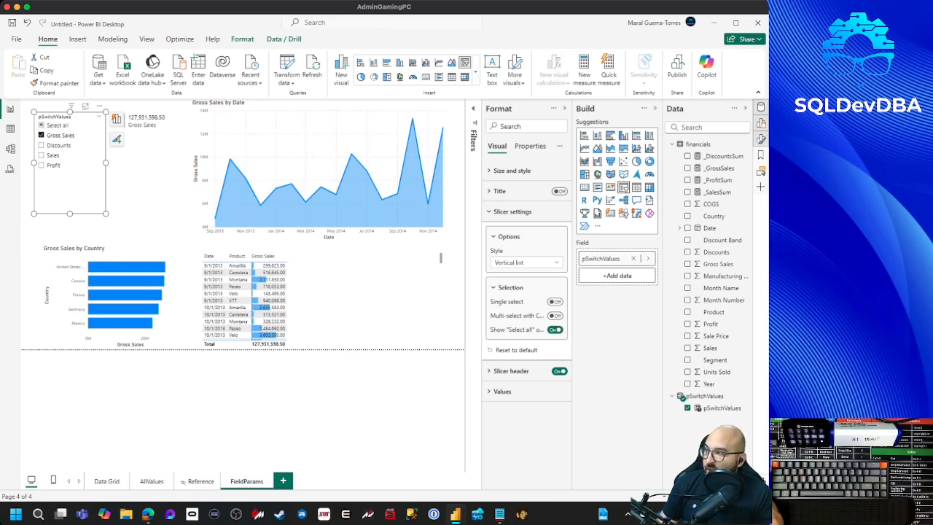
left_click(66, 125)
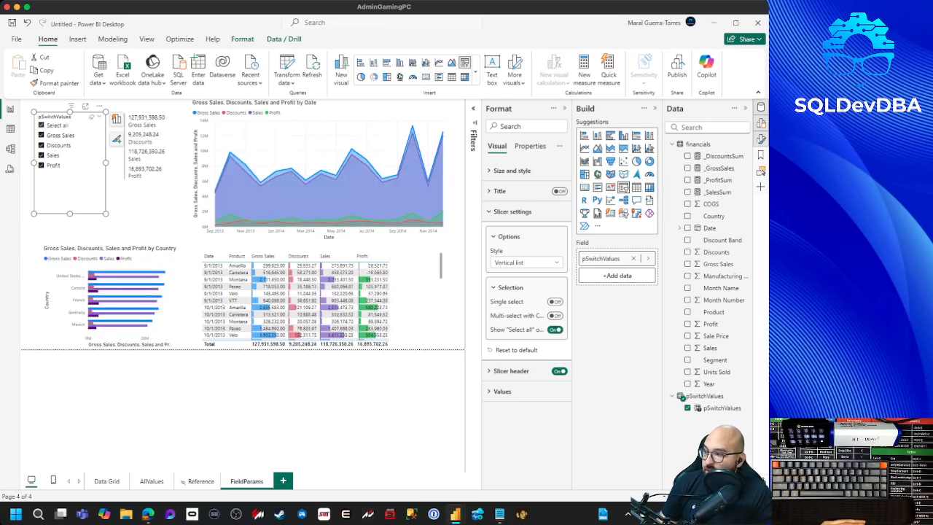
left_click(63, 125)
Add the measures to the slicer selection starting with Gross Sales, and remove them again from Profit upward to compare the visuals.
left_click(62, 135)
left_click(62, 145)
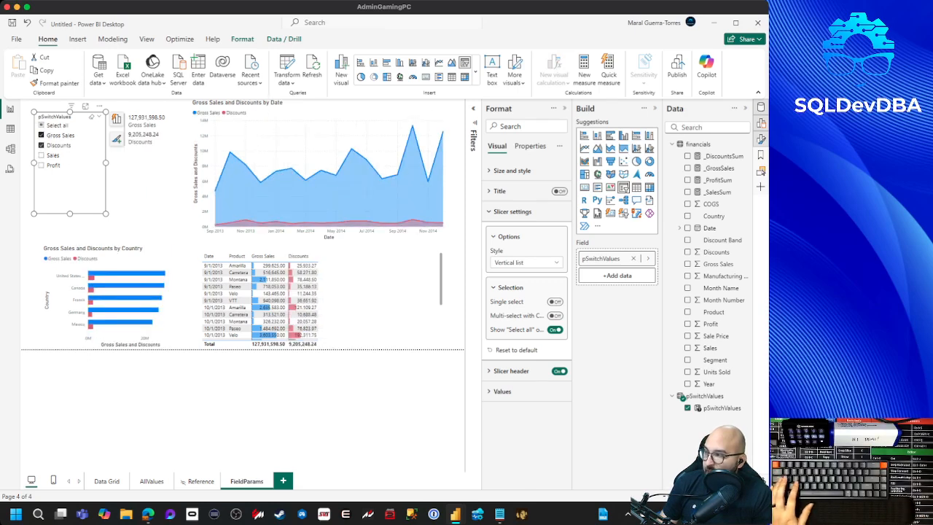
left_click(63, 165)
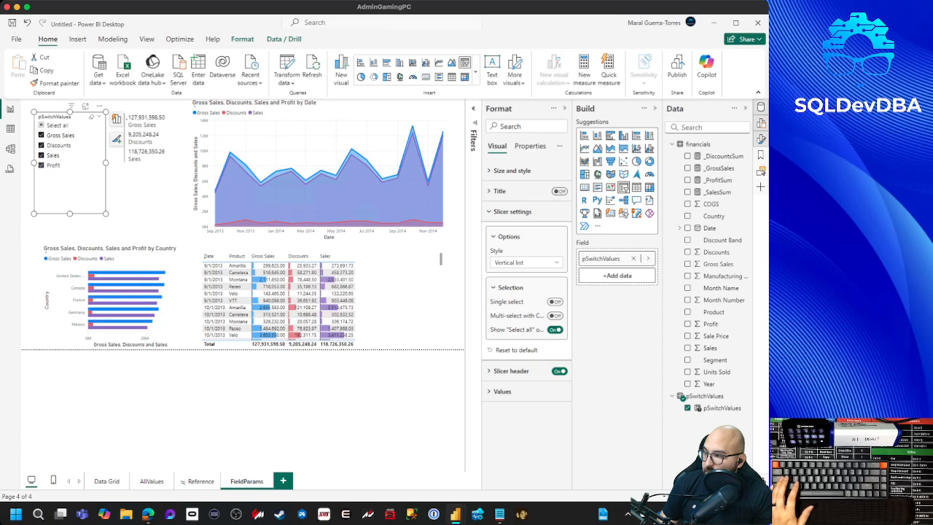
left_click(44, 165)
left_click(44, 155)
left_click(43, 145)
left_click(44, 135)
Compare Gross Sales with Discounts and Profit with Sales, view Sales alone, and clear the slicer selection.
left_click(42, 136)
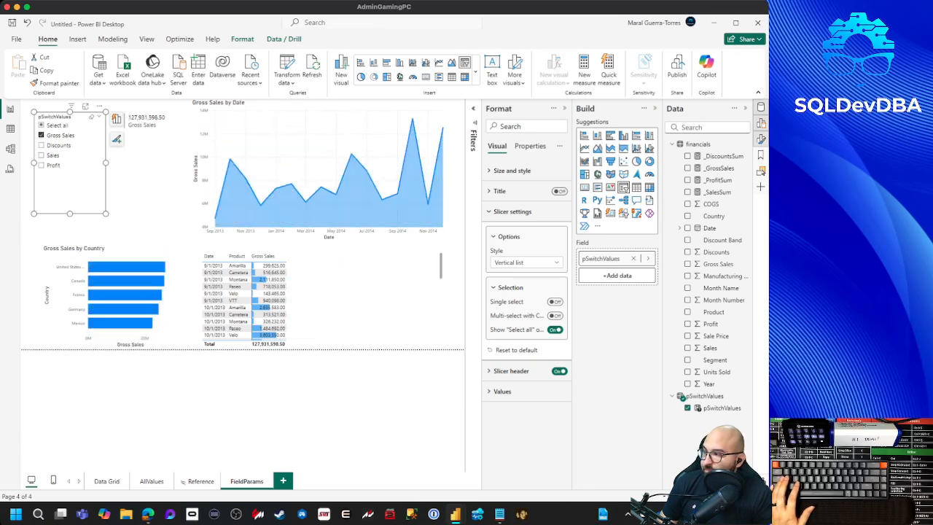
left_click(41, 145)
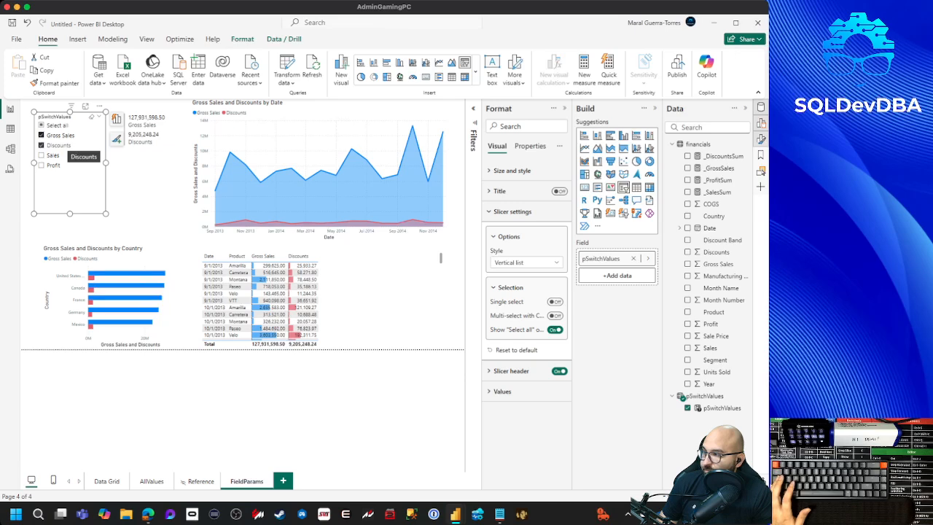
left_click(42, 136)
left_click(42, 165)
left_click(42, 145)
left_click(41, 156)
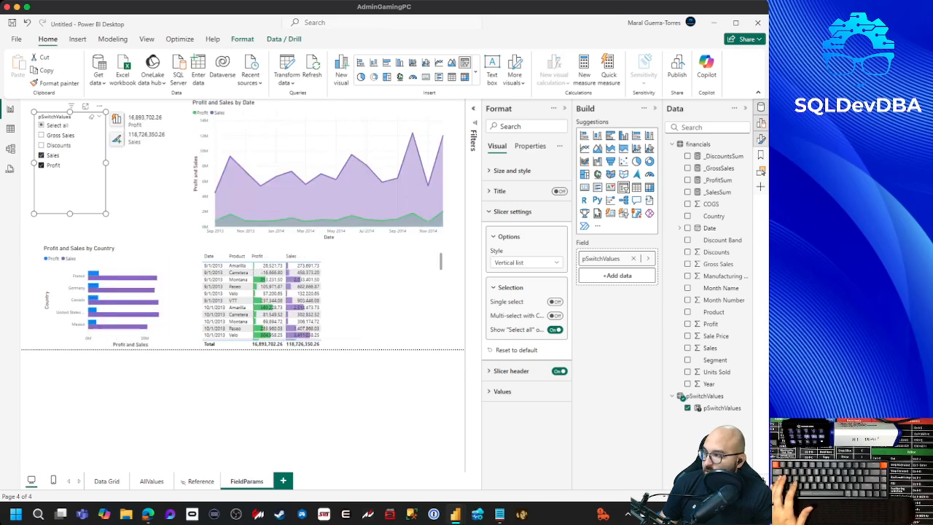
left_click(42, 155)
left_click(42, 165)
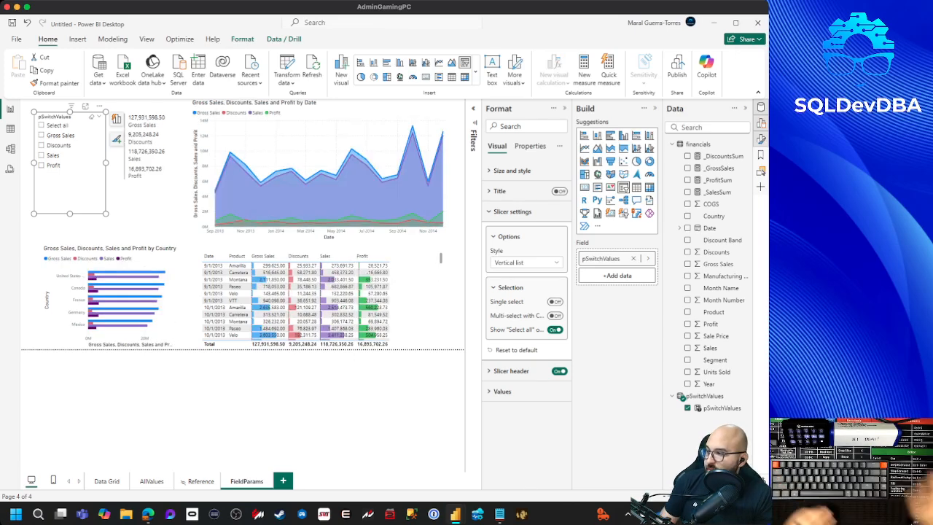
left_click(41, 155)
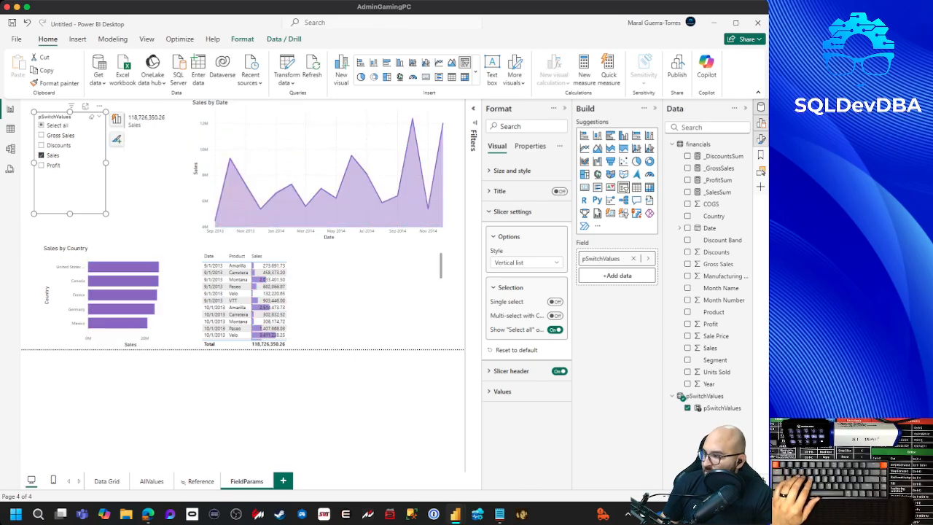
left_click(41, 155)
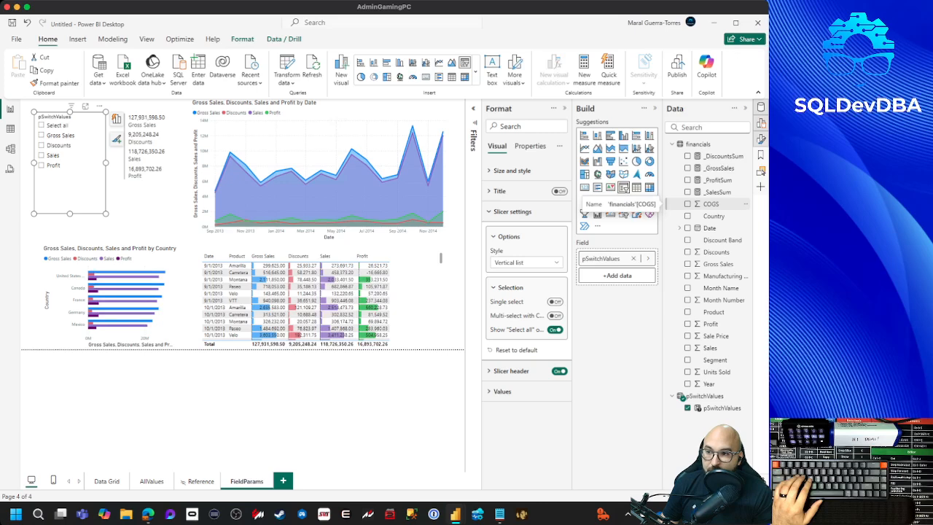
Open the pSwitchValues field parameter's formula, comment out the Profit line, restore it, and leave the formula.
left_click(721, 408)
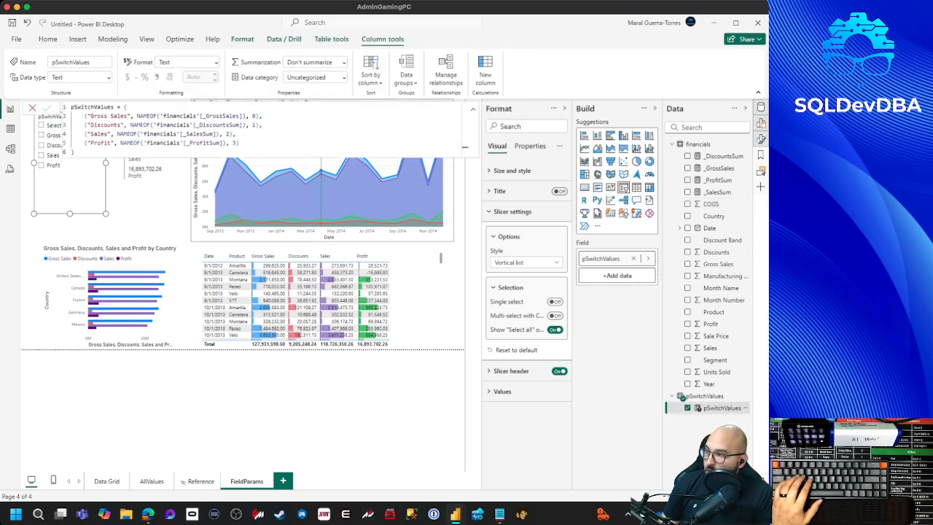
left_click(237, 142)
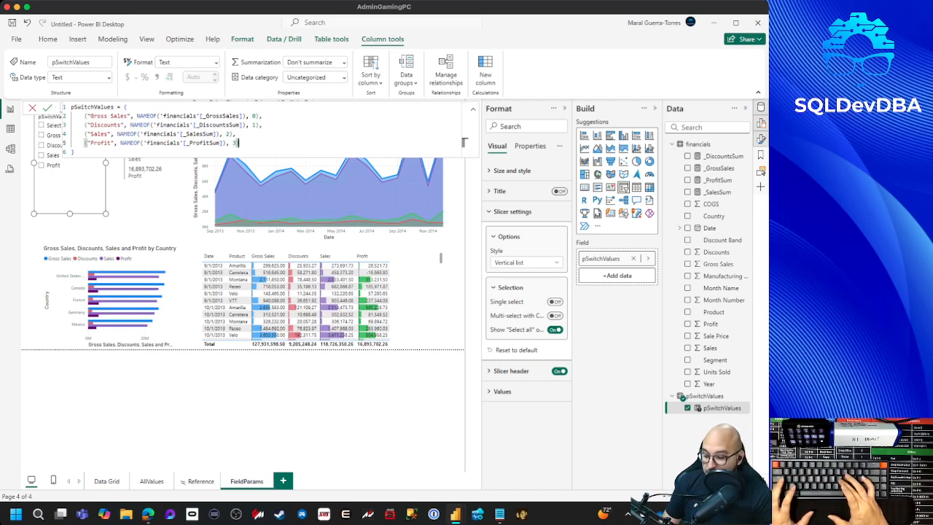
key("ctrl+slash")
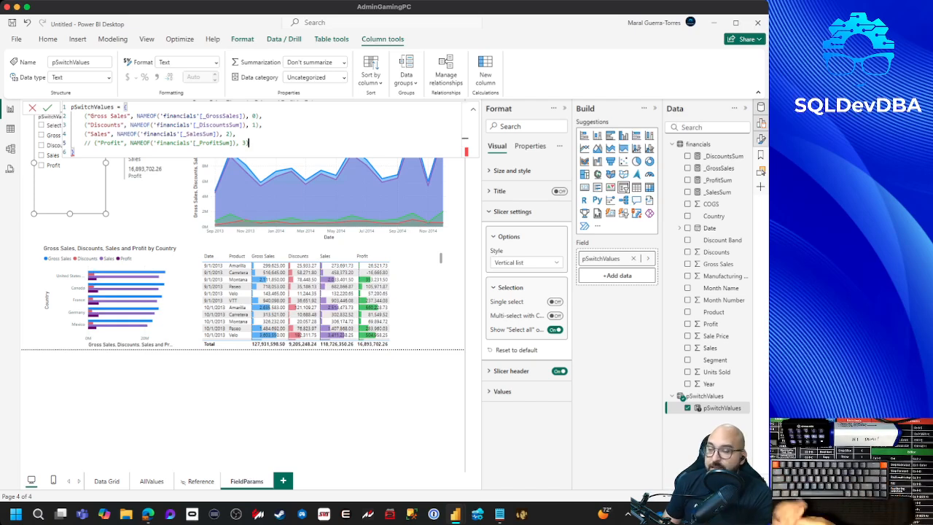
key("ctrl+slash")
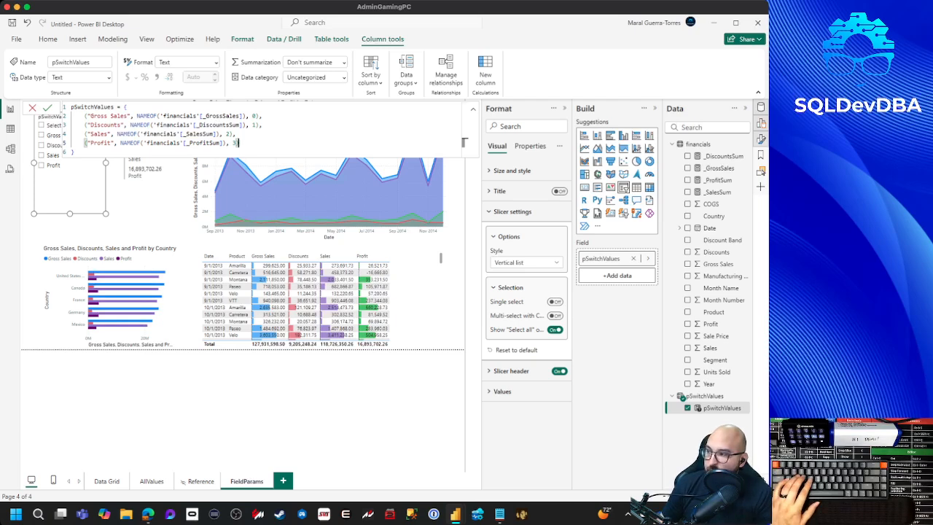
left_click(236, 134)
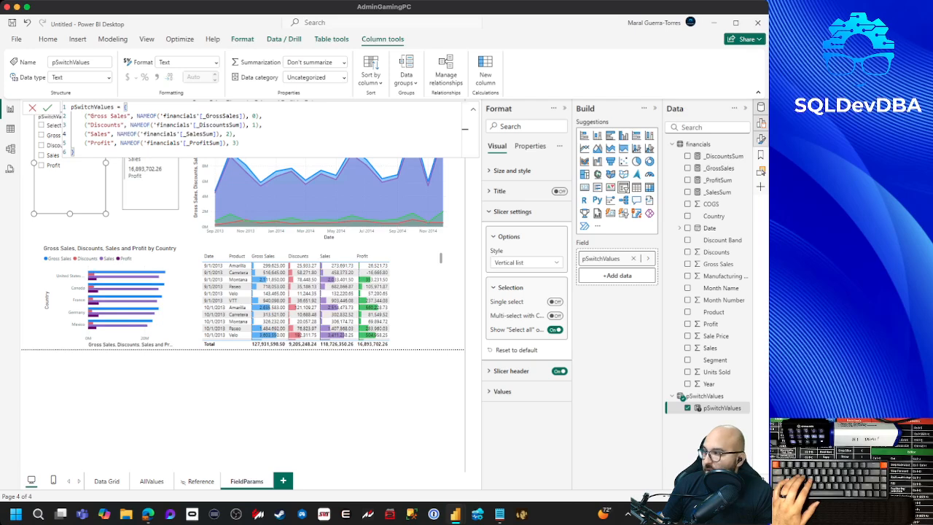
left_click(149, 227)
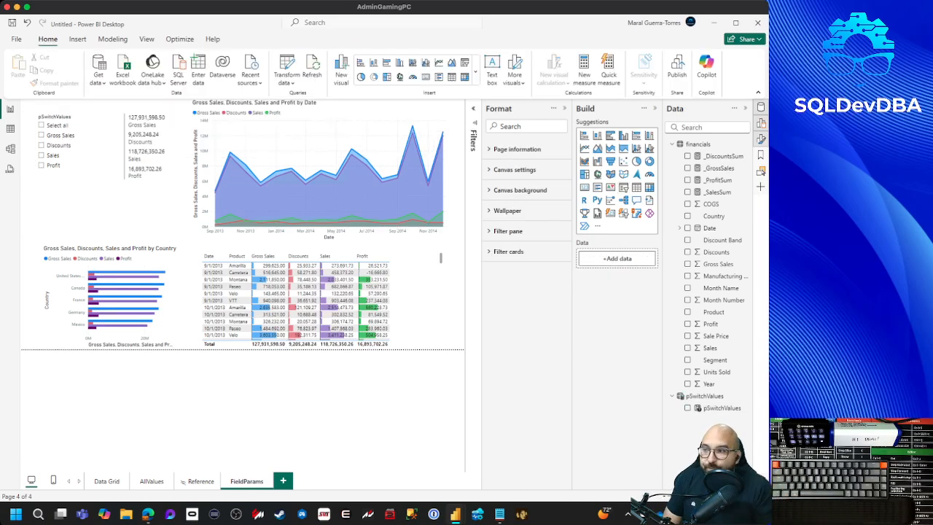
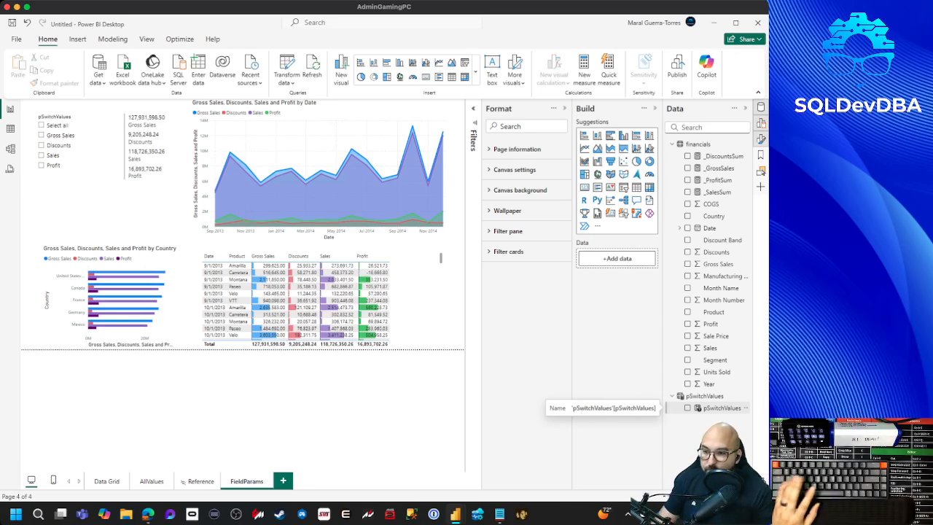
Open the pSwitchValues formula and add the comment line /*Gross Sales & Profit*/ above the Gross Sales row.
left_click(722, 408)
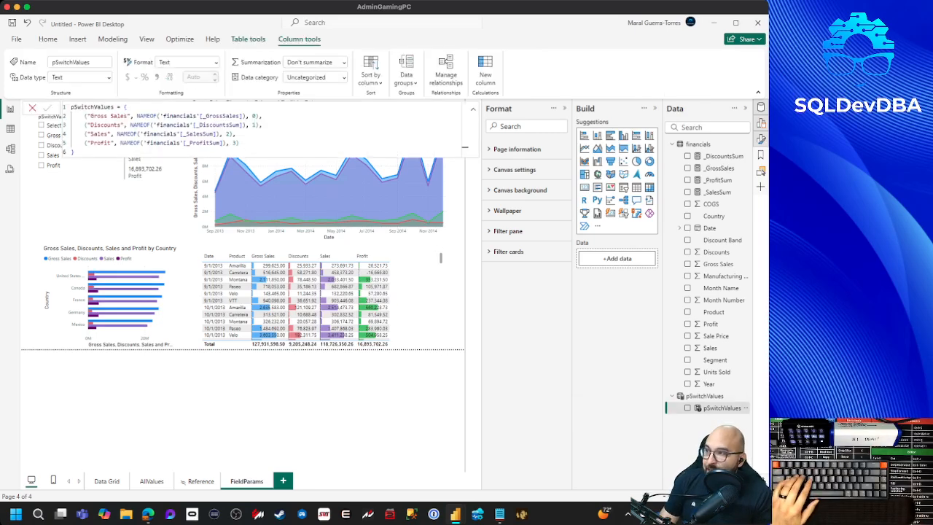
left_click(464, 115)
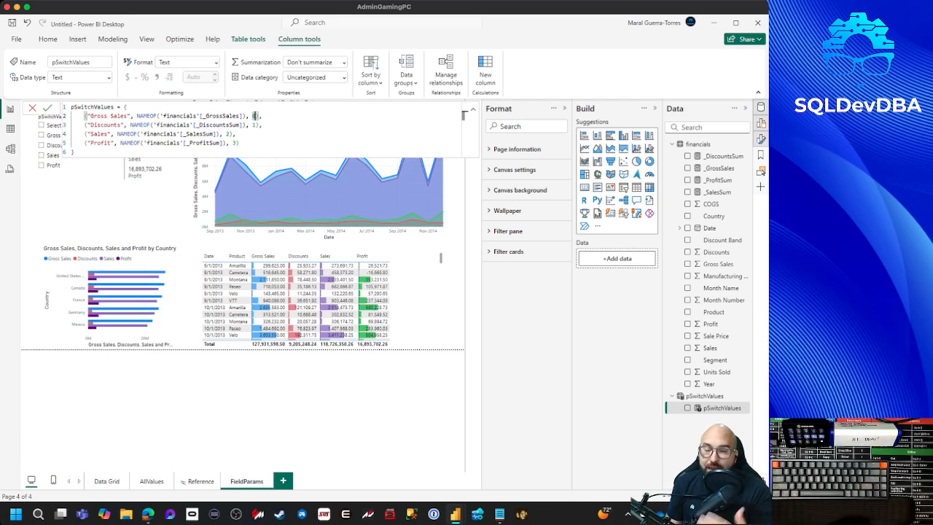
left_click(127, 107)
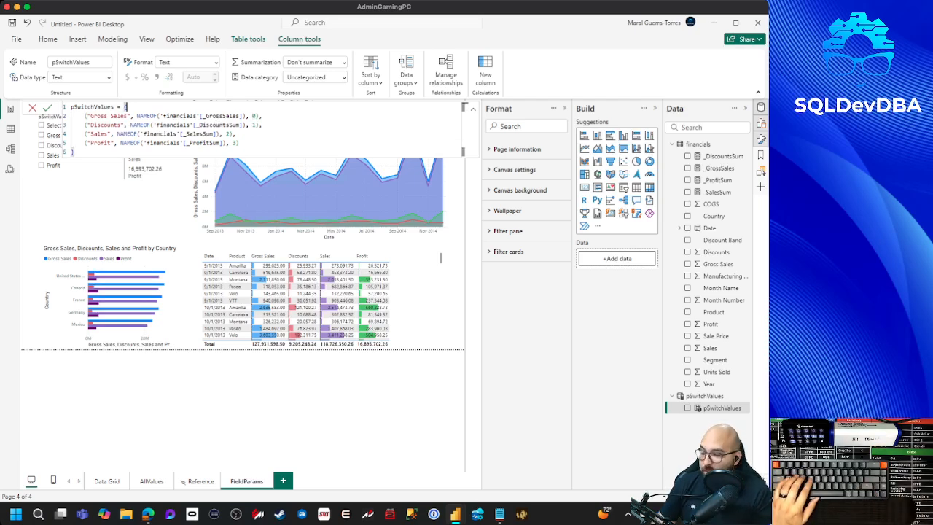
key("Return")
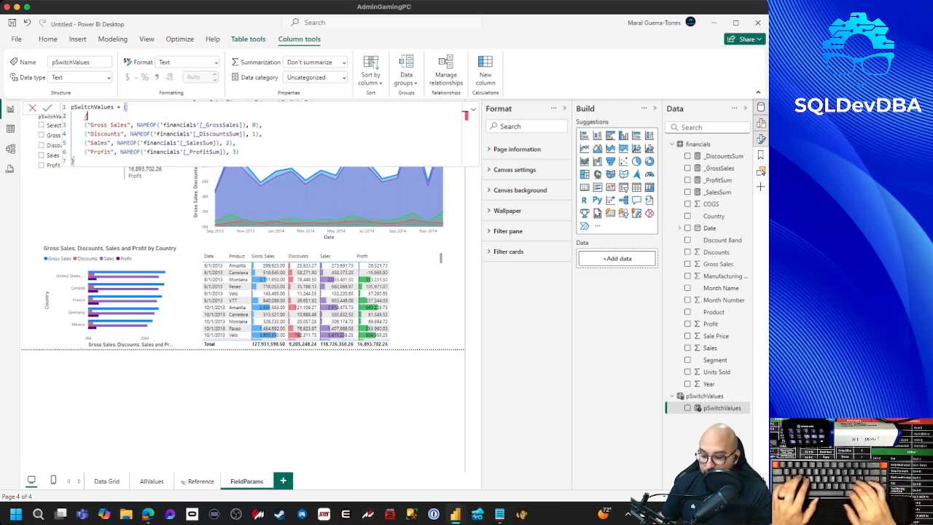
type("//")
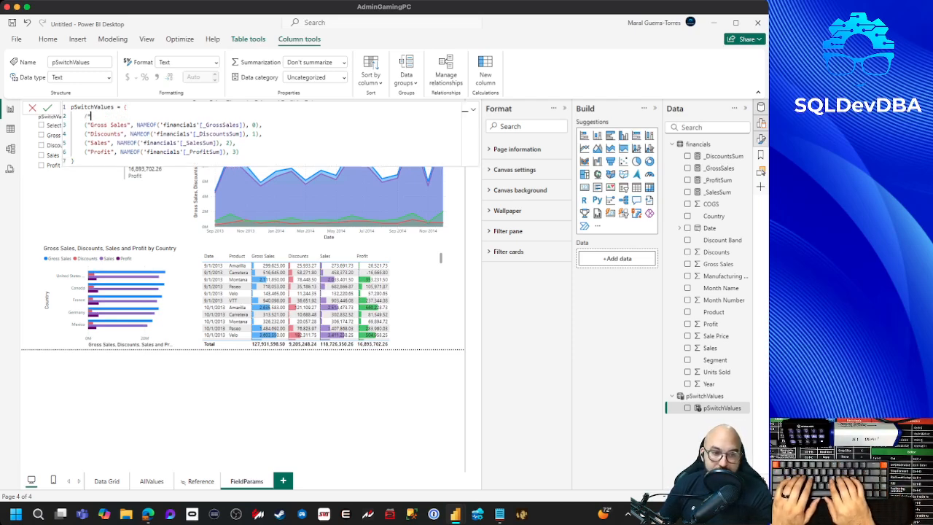
type("Gros")
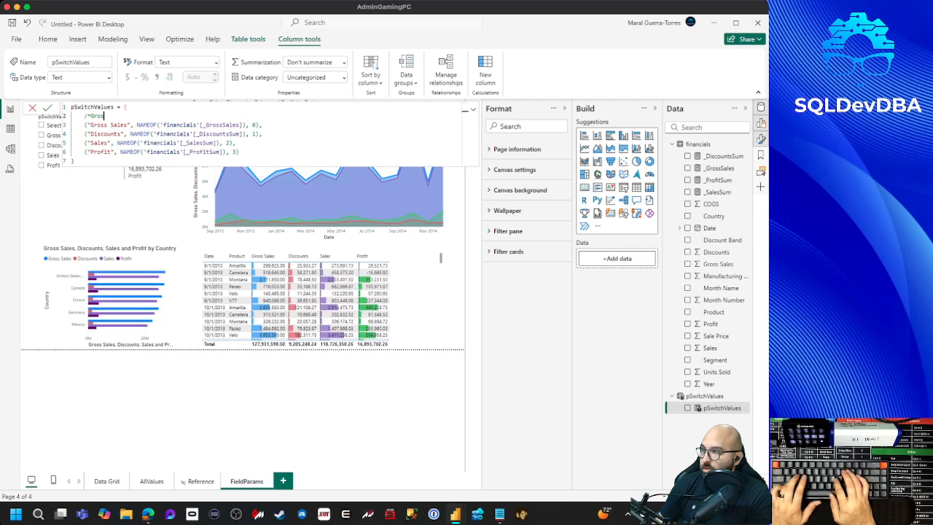
type("s Sales & Profit*/")
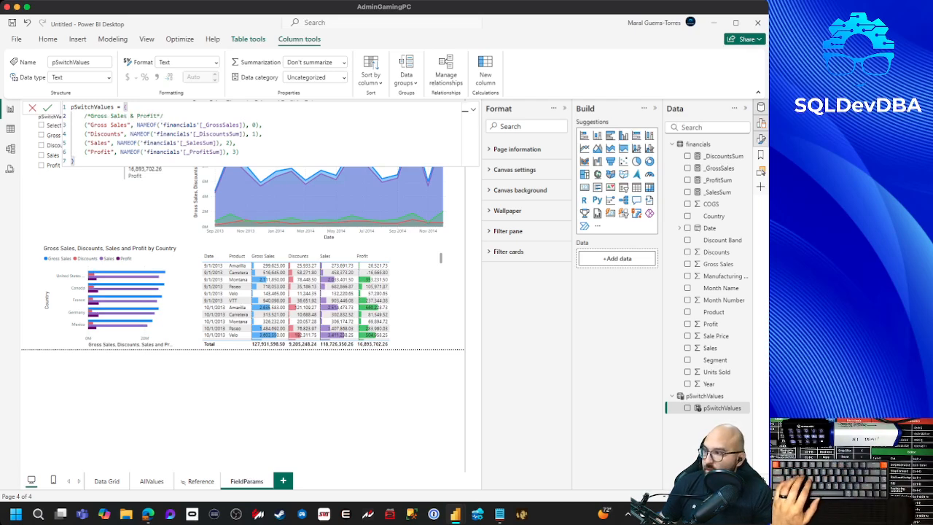
Add the comment line /*Sales & Discounts*/ between the Discounts and Sales rows of the formula.
left_click_drag(163, 115, 84, 115)
left_click(263, 134)
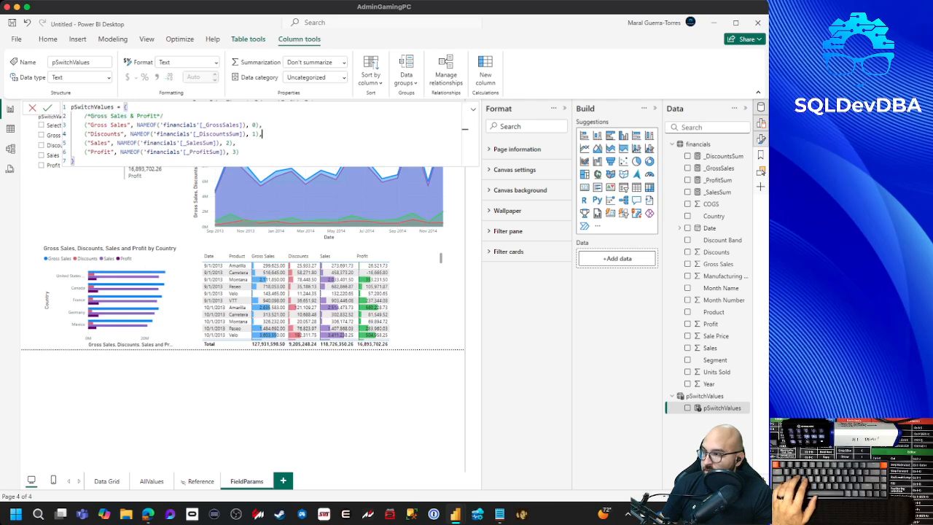
key("Return")
type("/*")
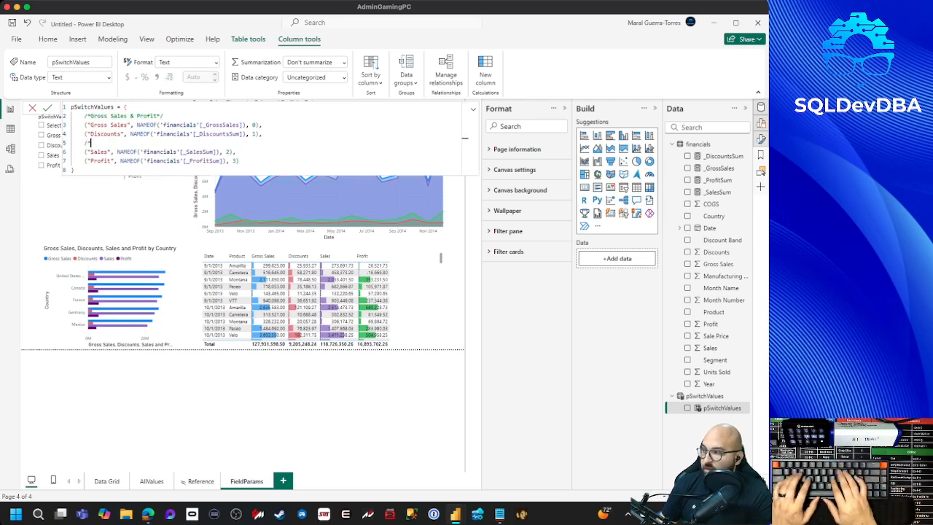
type("Sales & Di")
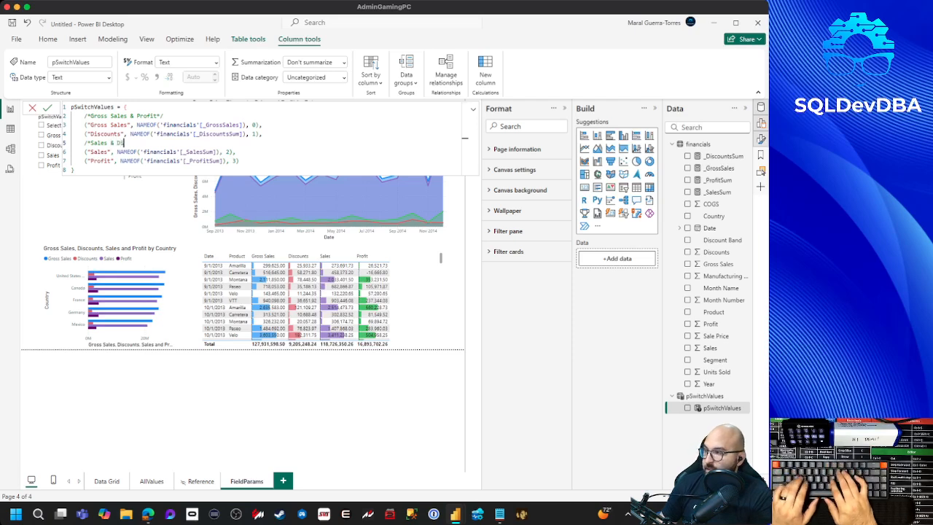
type("scounts*/")
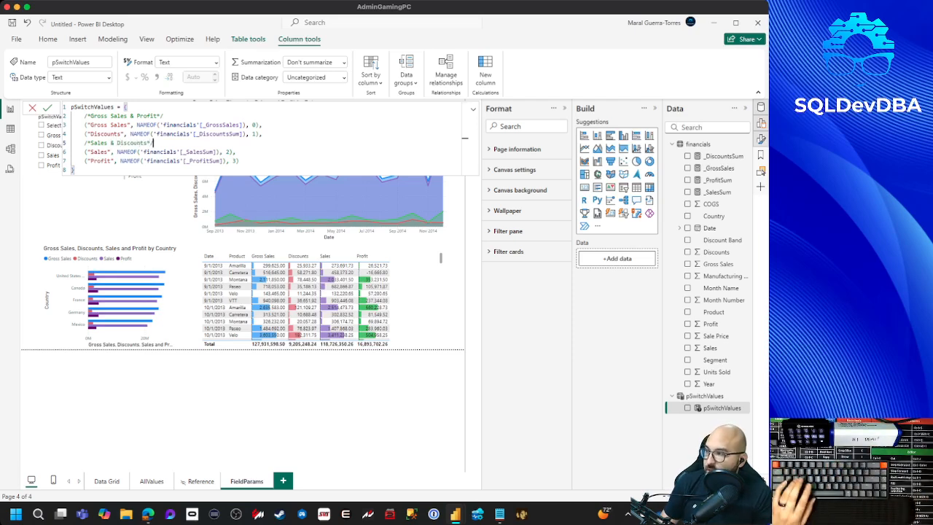
Swap the Profit and Discounts rows so Profit follows Gross Sales and Discounts follows Sales under the matching comments.
double_click(219, 134)
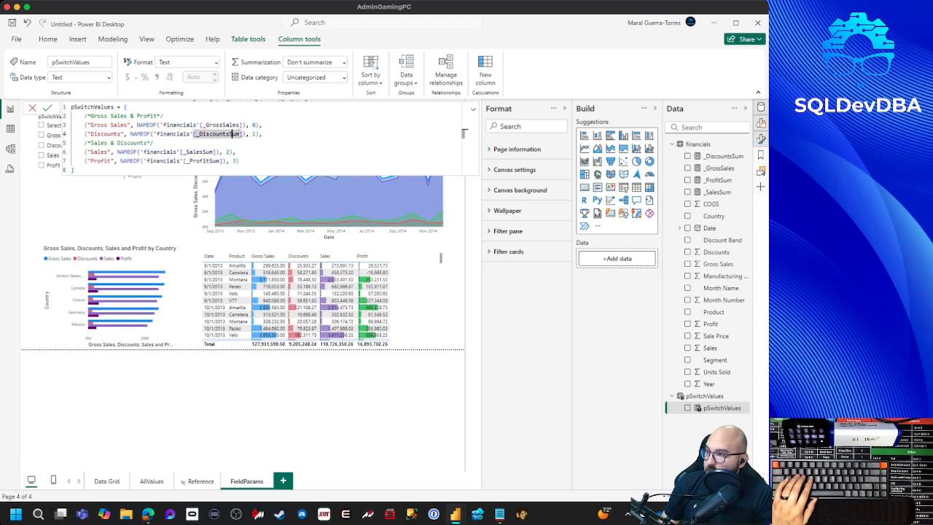
left_click_drag(239, 161, 239, 134)
key("ctrl+x")
left_click(263, 125)
key("ctrl+v")
key("ctrl+x")
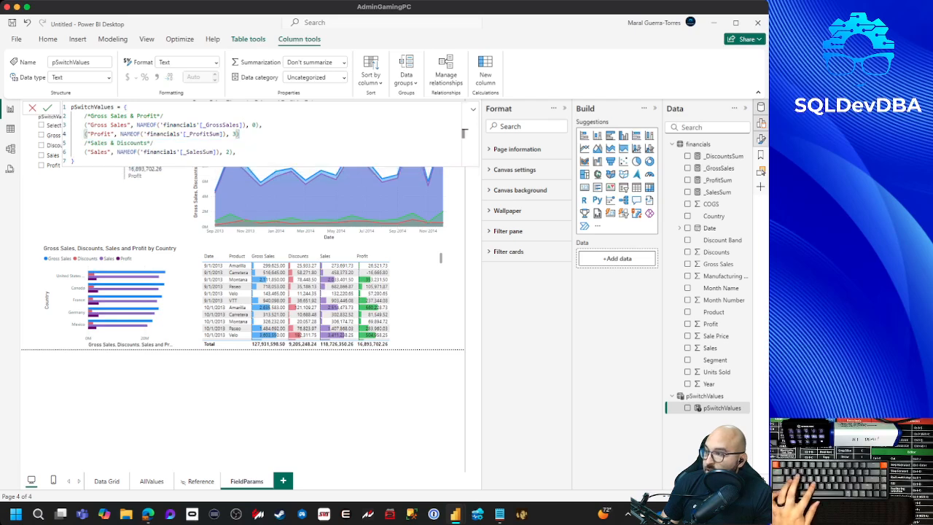
left_click(464, 152)
key("ctrl+v")
left_click(226, 125)
left_click(217, 134)
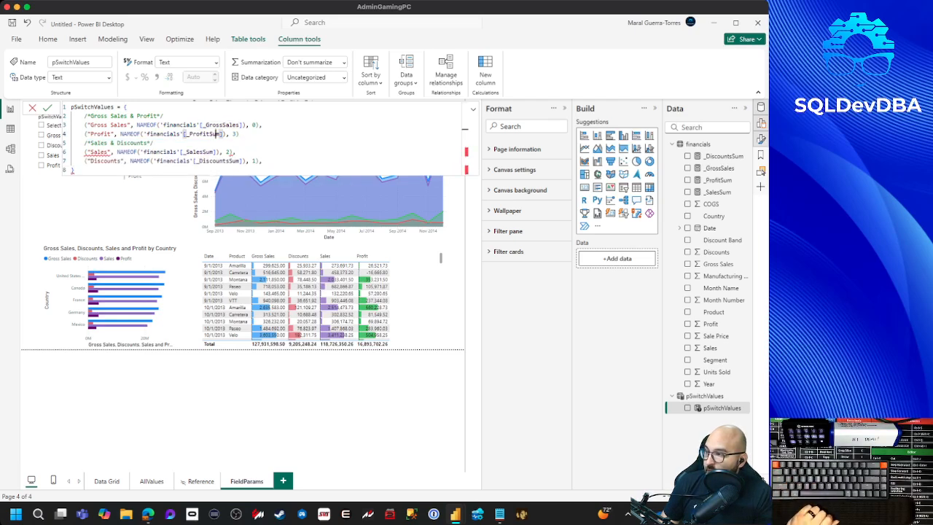
left_click(209, 151)
left_click(216, 160)
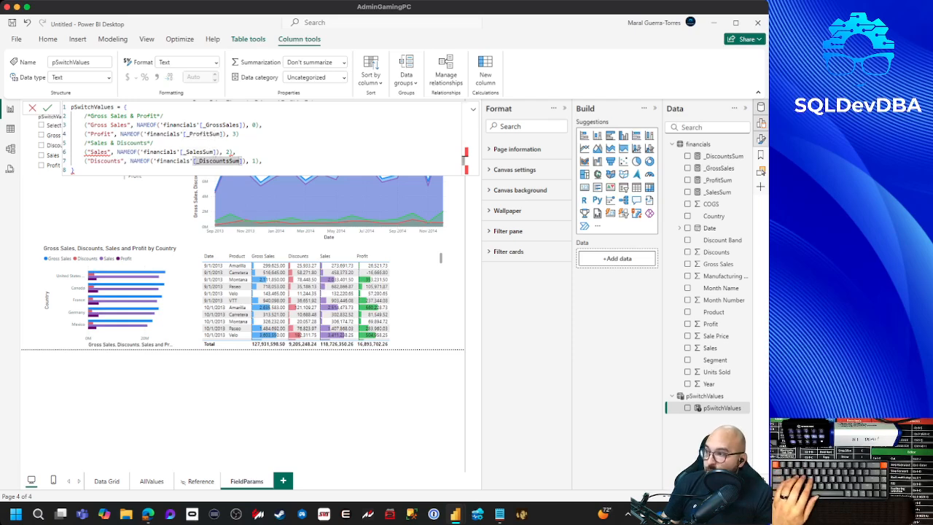
Renumber the reordered rows, setting Profit's order value to 1 and Discounts' to 3.
left_click(464, 133)
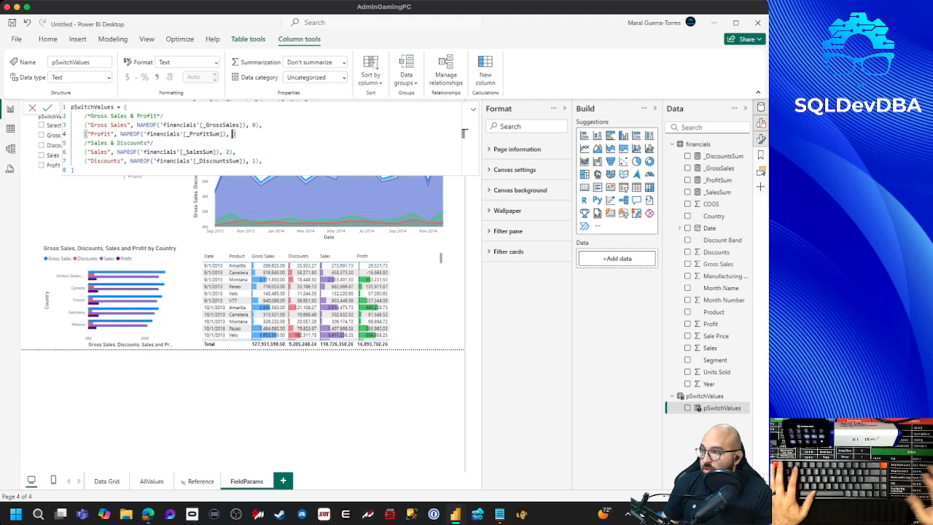
type("1")
left_click(229, 152)
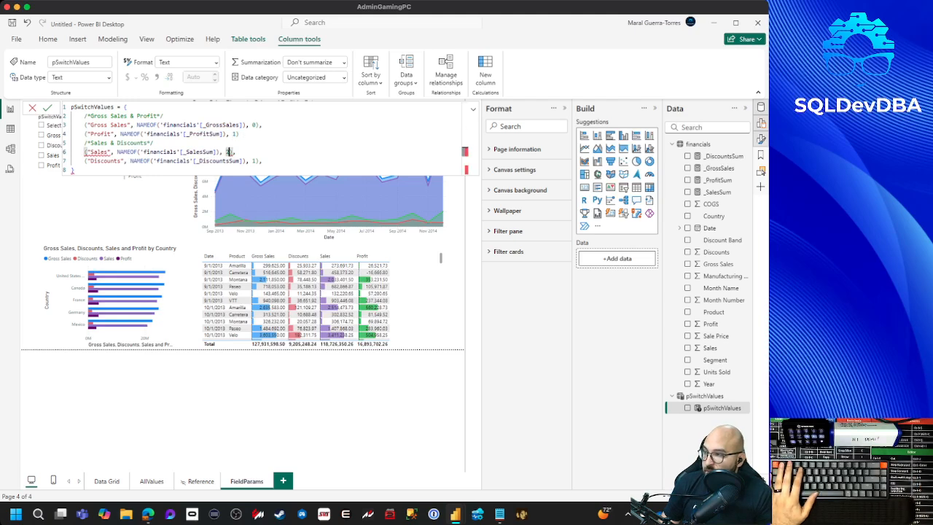
left_click(255, 160)
type("3")
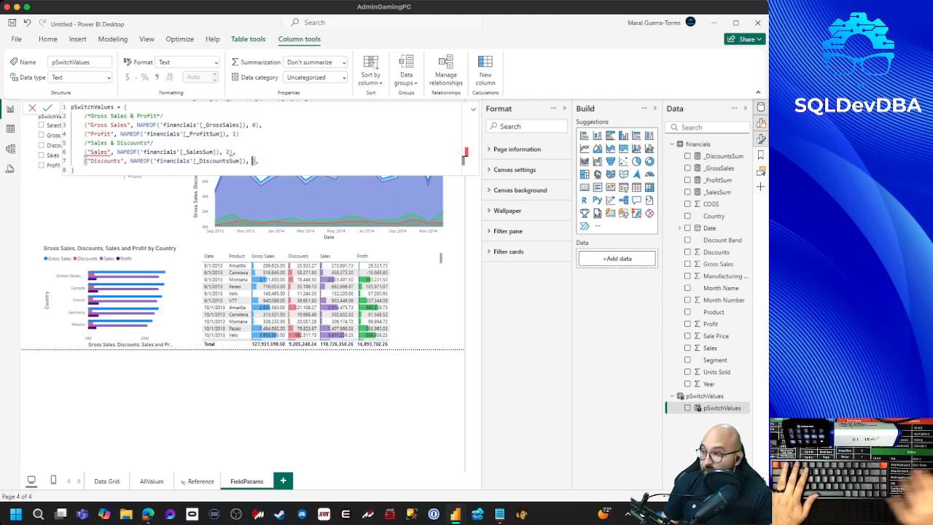
Move the row separator comma from the end of the Discounts row to the Profit row, and commit the formula.
left_click(263, 160)
key("BackSpace")
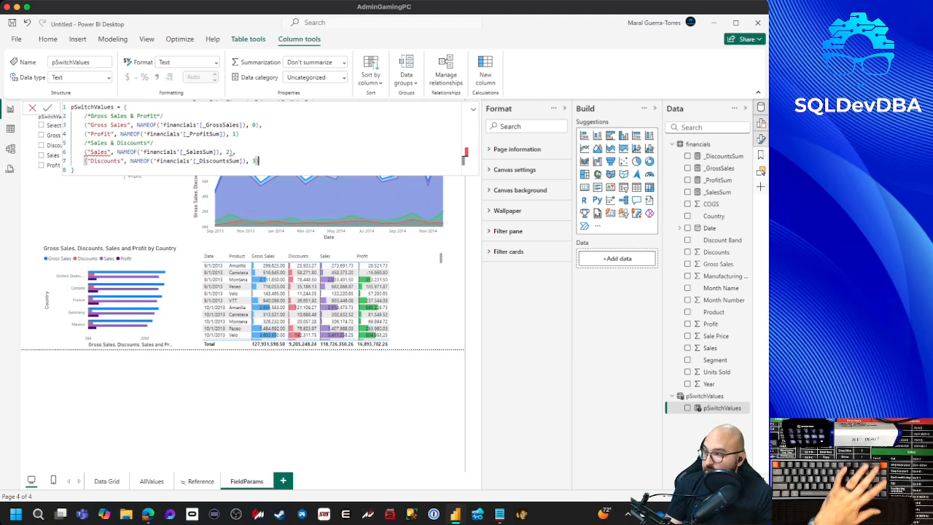
left_click(239, 134)
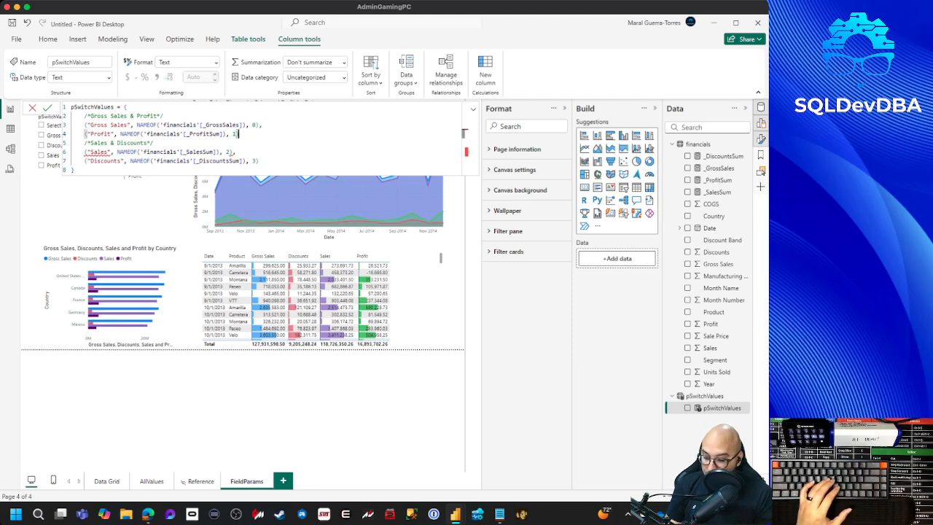
type(",")
left_click(258, 160)
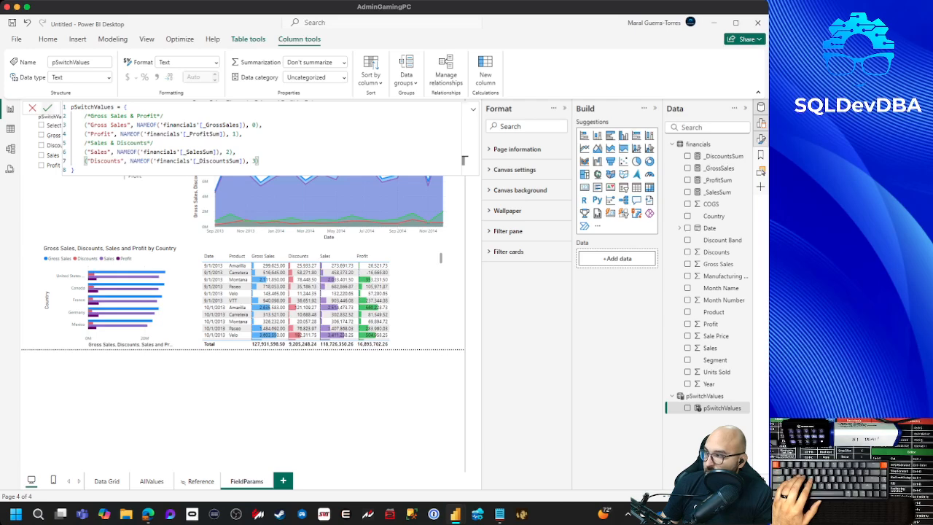
left_click(47, 108)
left_click(76, 192)
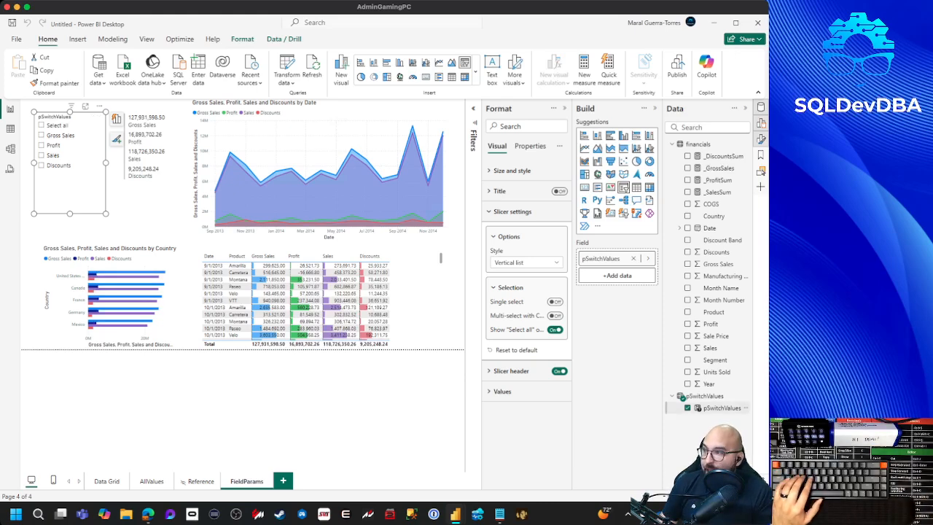
Reopen the pSwitchValues formula and add "Gross Sales & Profit" as a fourth value to the Gross Sales and Profit rows.
left_click(669, 407)
left_click(254, 124)
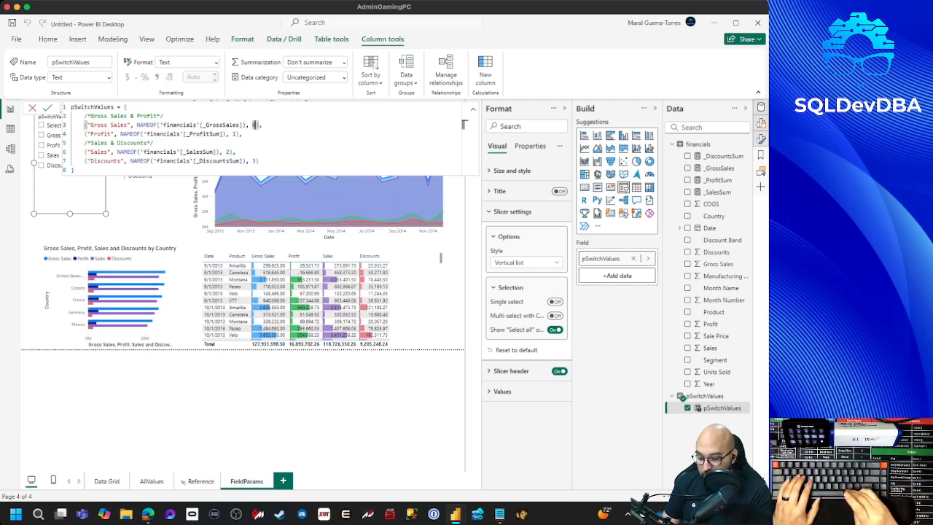
type(",")
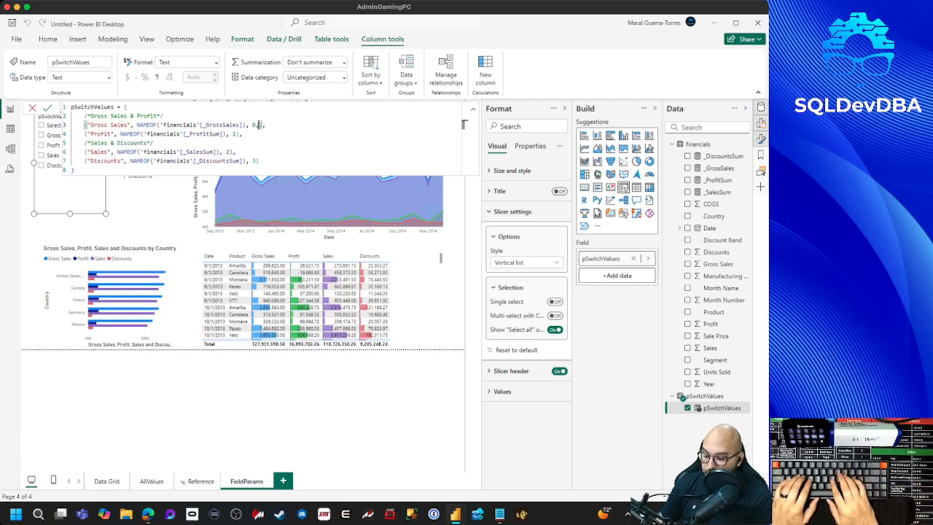
type(" \"Gross Sales &")
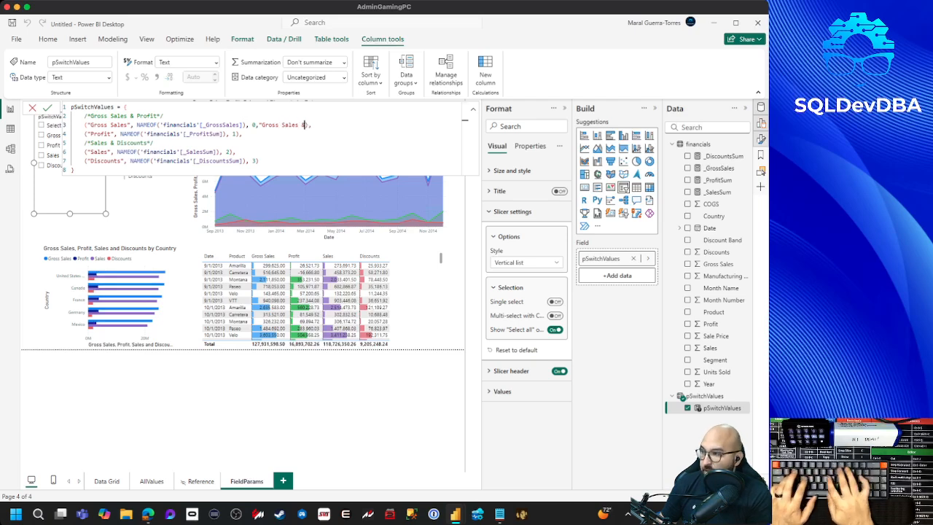
type(" Profit\"")
left_click_drag(332, 124, 255, 125)
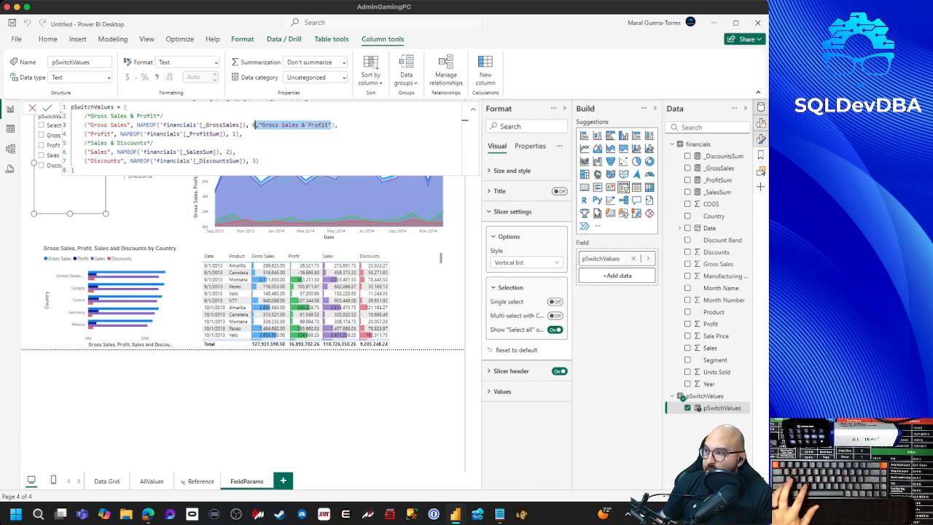
left_click(236, 134)
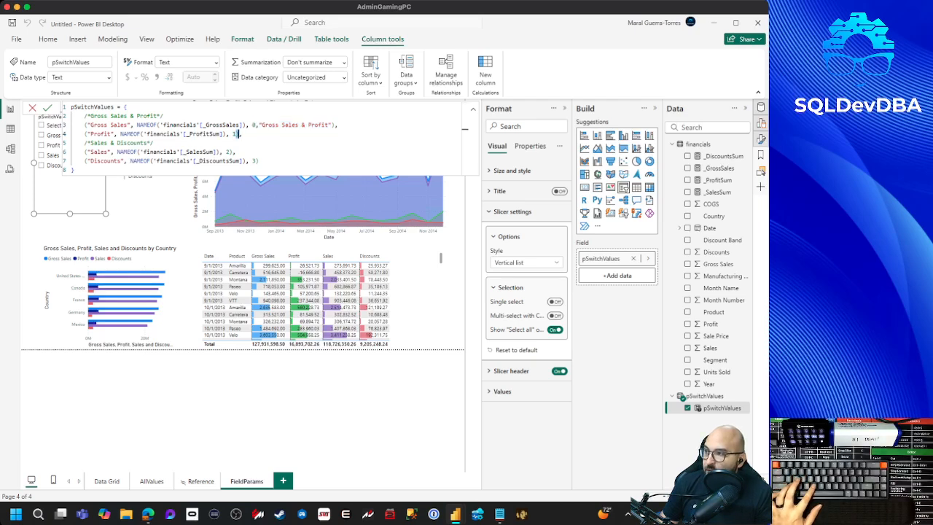
key("ctrl+v")
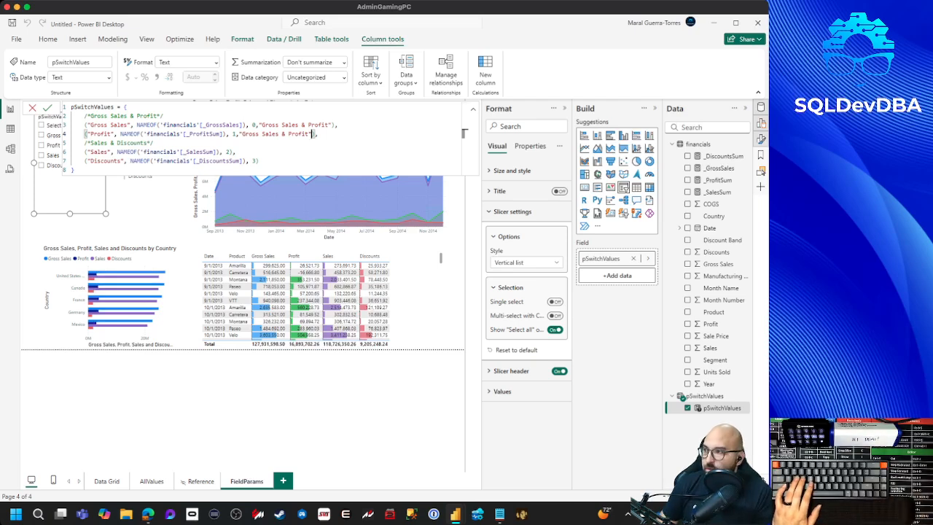
Add "Sales & Discounts" as the fourth value of the Sales row.
left_click(229, 152)
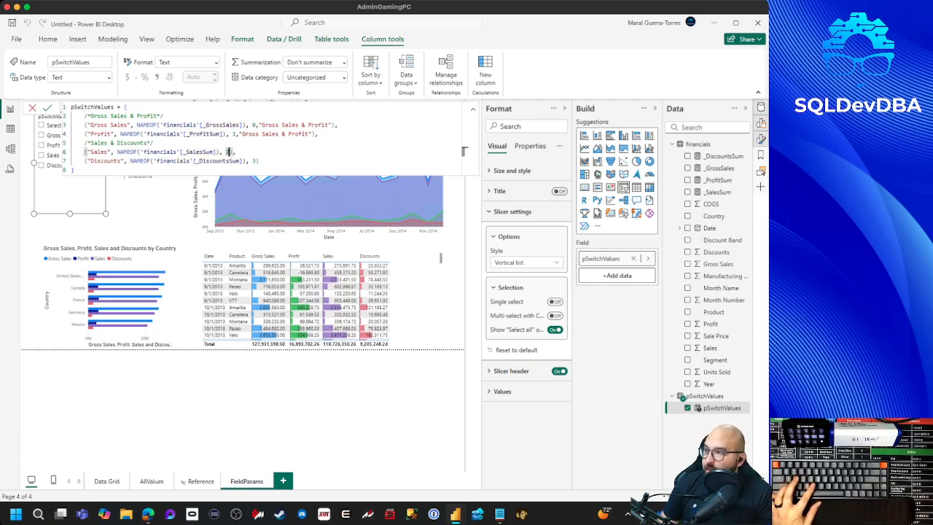
type(",")
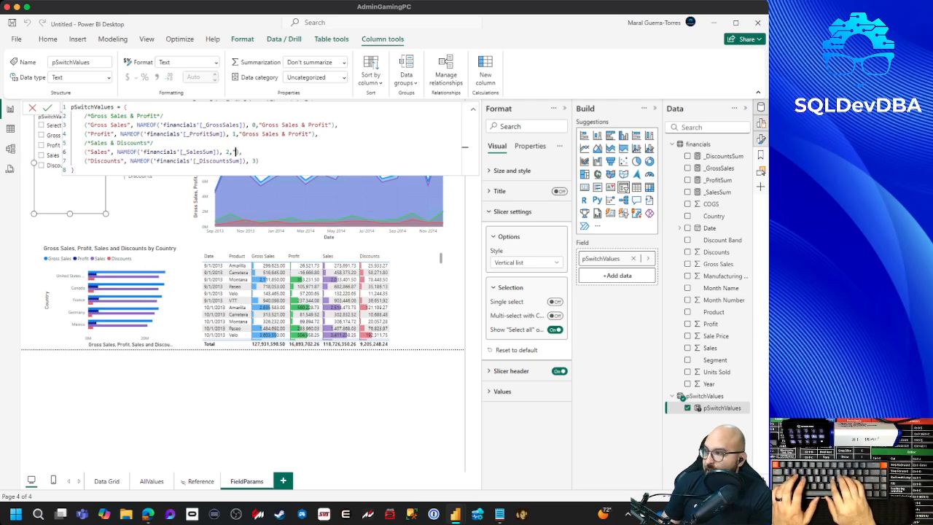
type(" 2,\"")
type("Sales ")
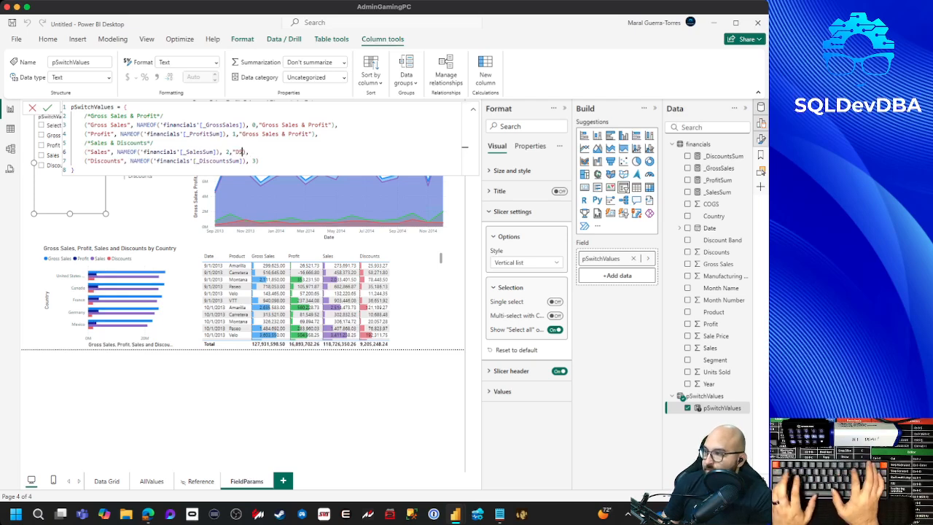
type("& Disco")
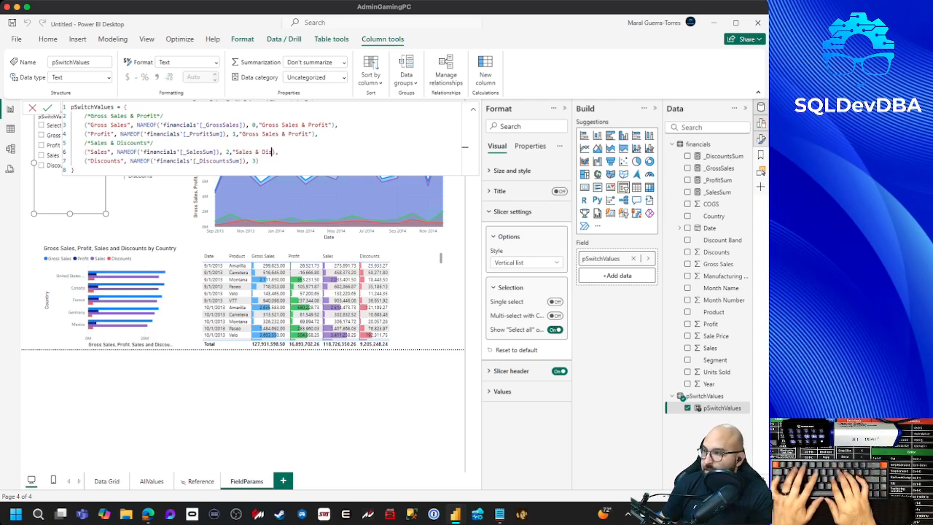
type("unts\"")
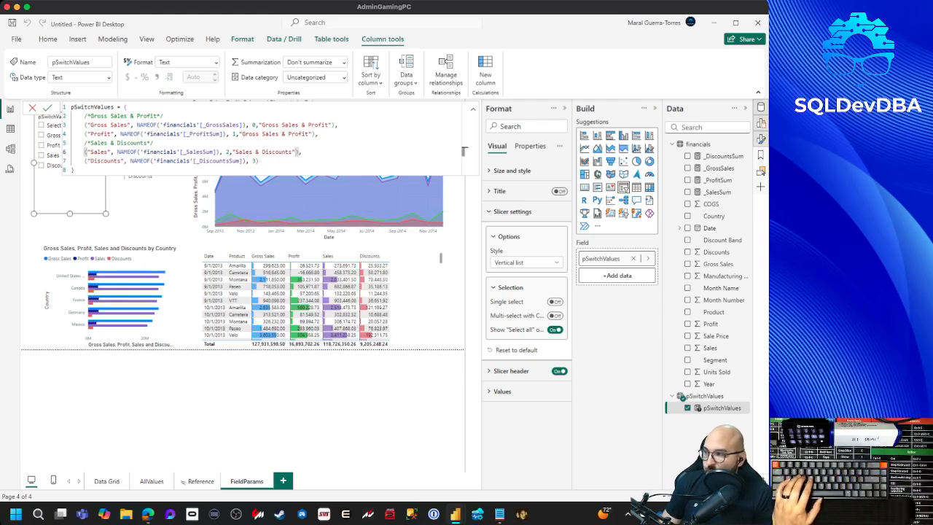
Copy the "Sales & Discounts" grouping value from the Sales row into the Discounts row as its fourth value.
left_click_drag(295, 152, 229, 152)
key("ctrl+c")
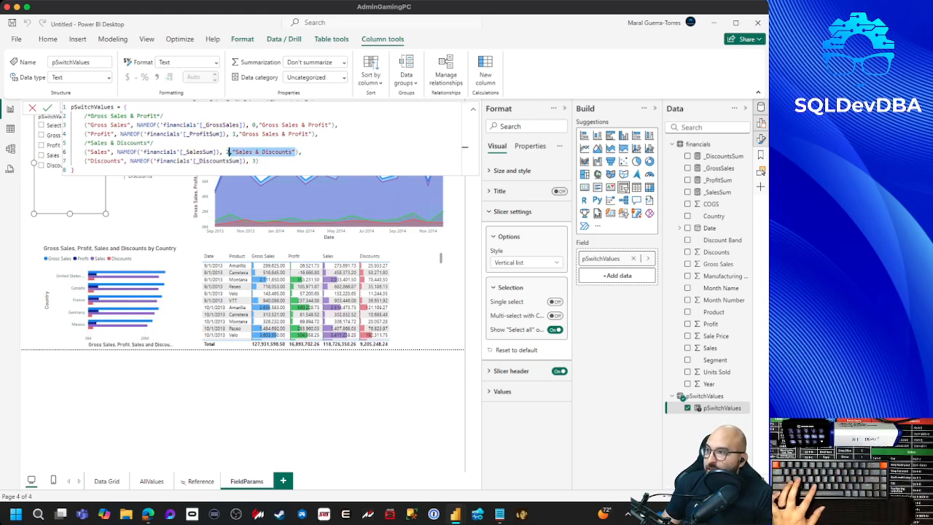
left_click(242, 161)
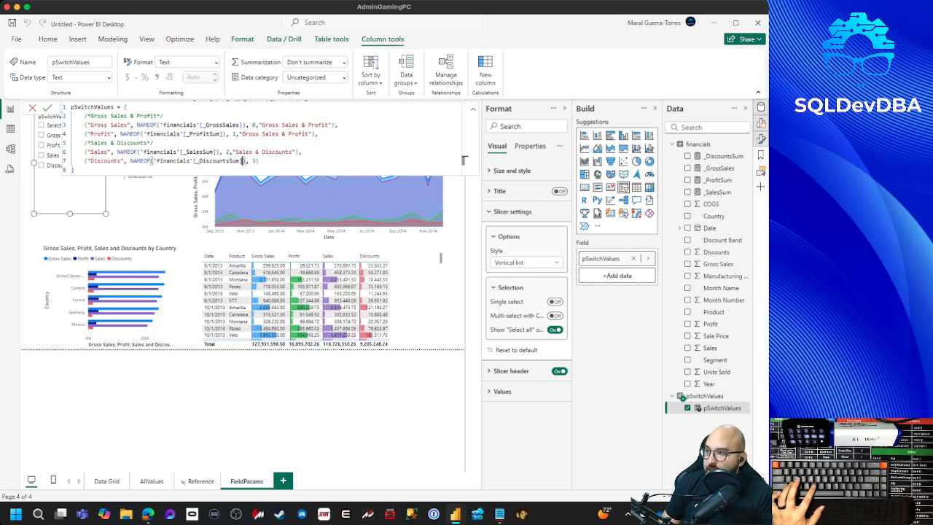
left_click(259, 161)
key("ctrl+v")
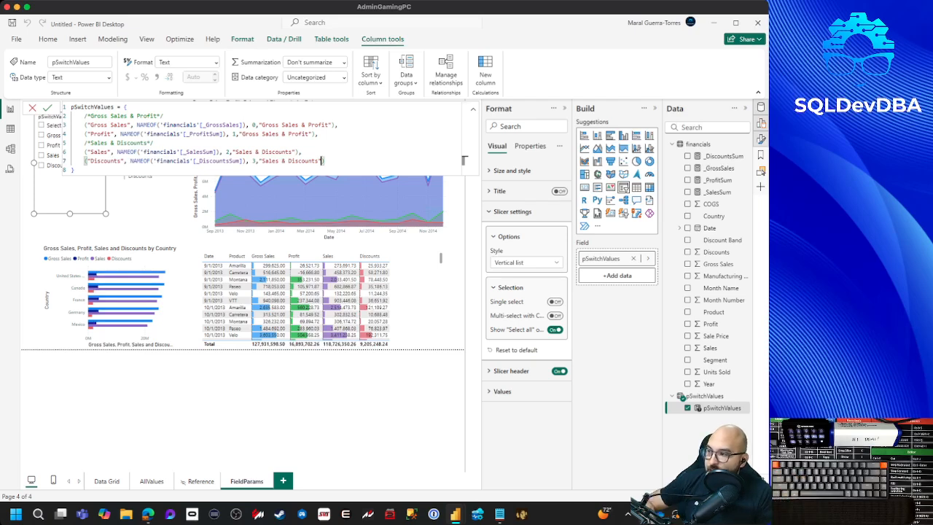
Review the grouping values on each row of the pSwitchValues formula and commit it.
left_click(330, 124)
left_click(315, 135)
left_click(314, 125)
left_click(315, 135)
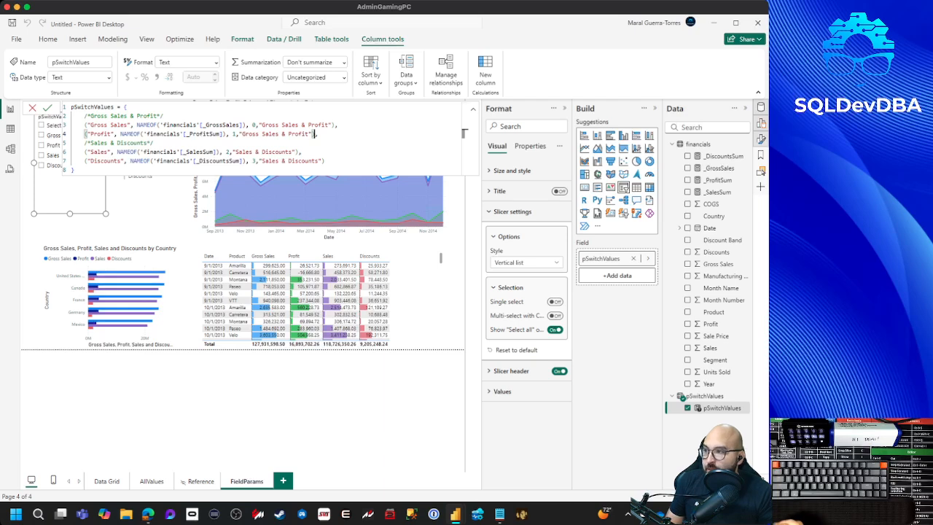
left_click(302, 124)
key("Down")
key("Down")
key("Down")
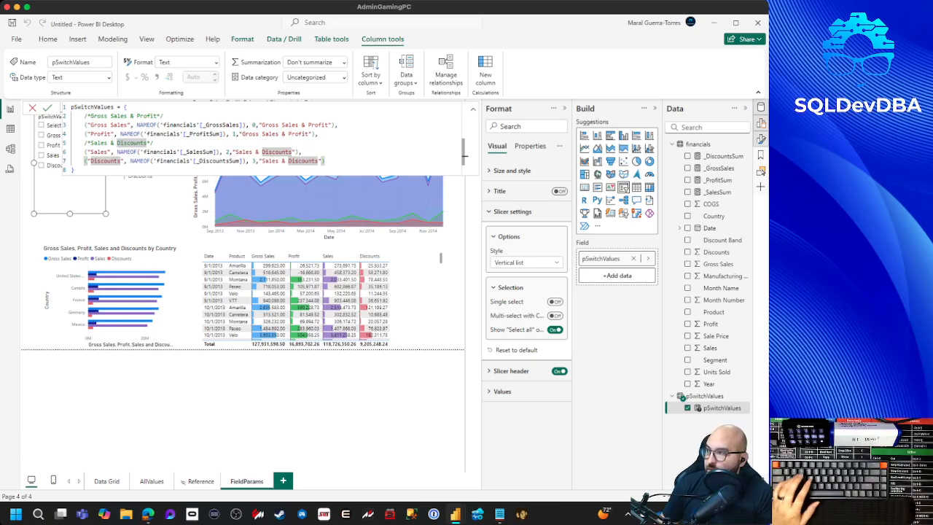
key("Return")
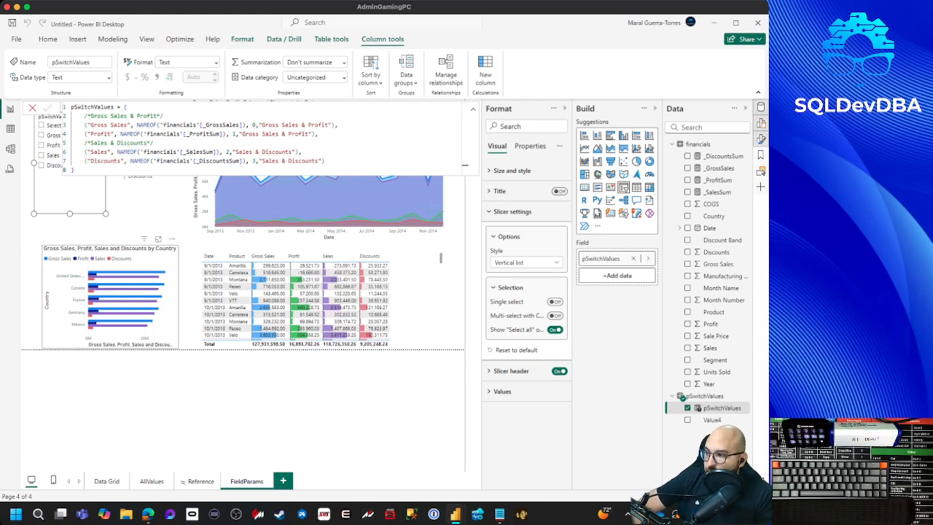
left_click(248, 408)
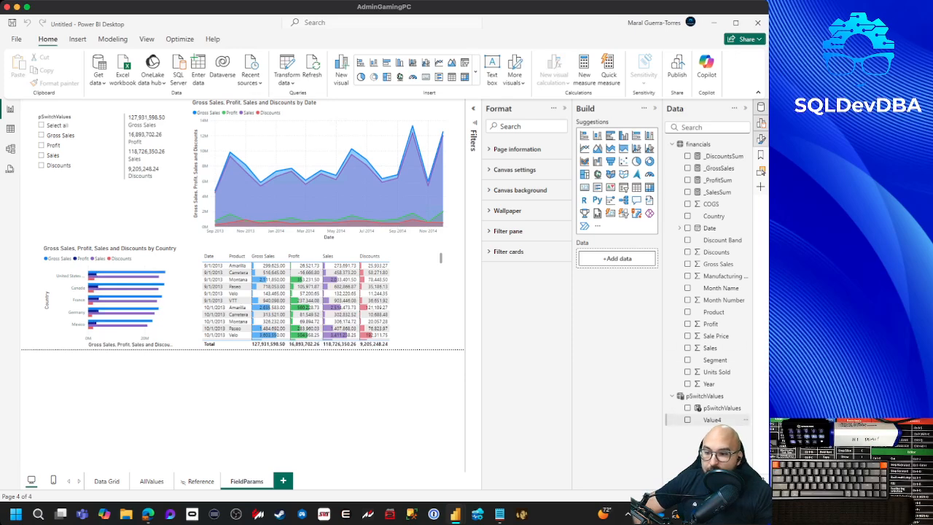
Rename the Value4 column of the pSwitchValues table to Category.
left_click(712, 420)
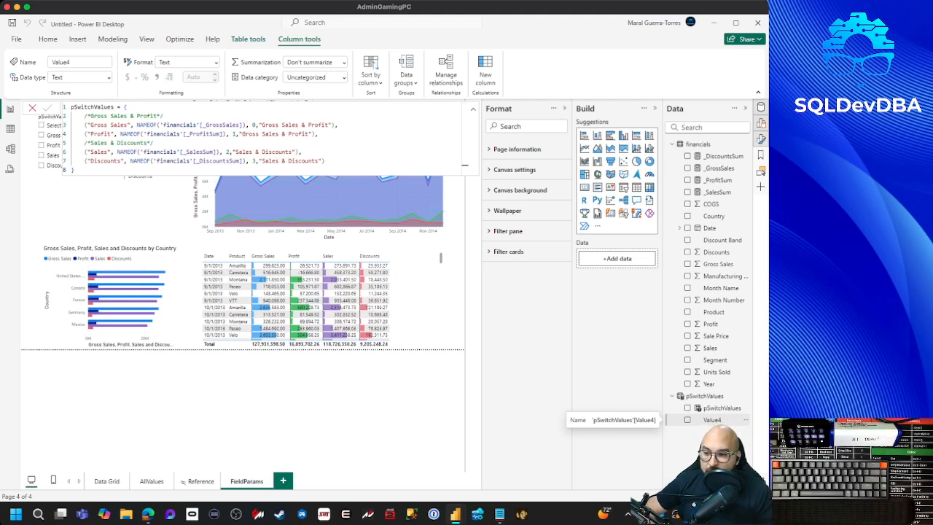
right_click(711, 419)
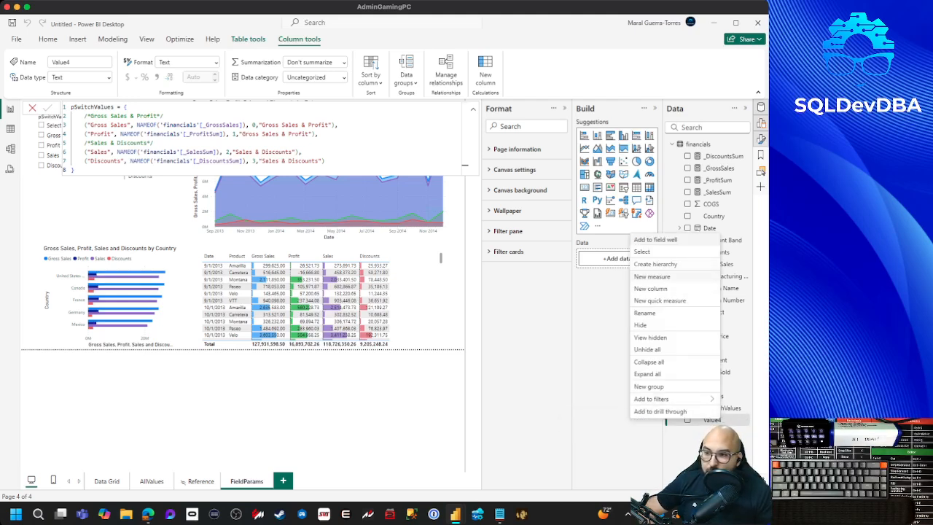
left_click(644, 313)
type("Category")
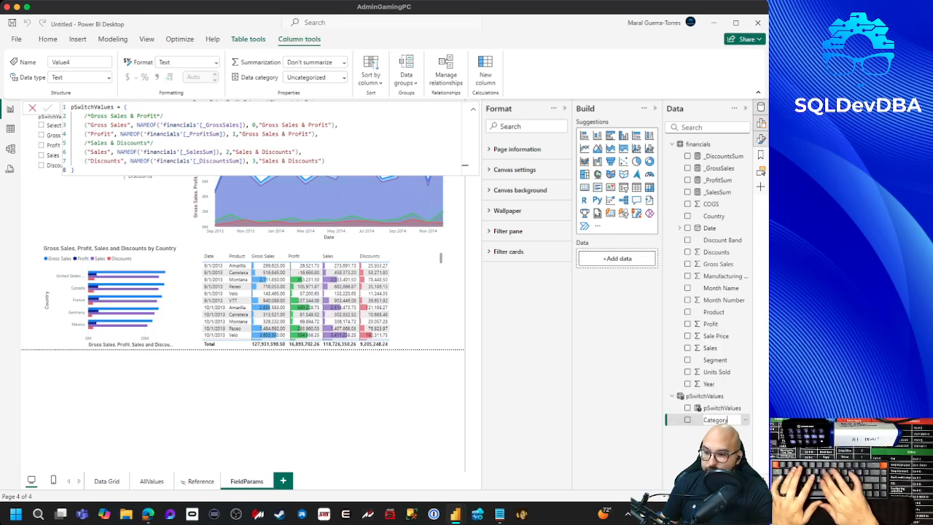
key("Return")
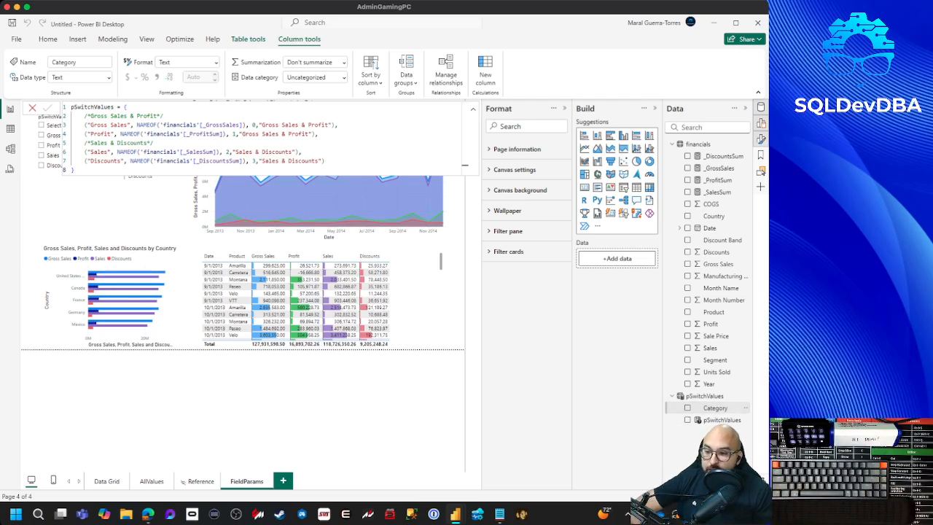
left_click(131, 212)
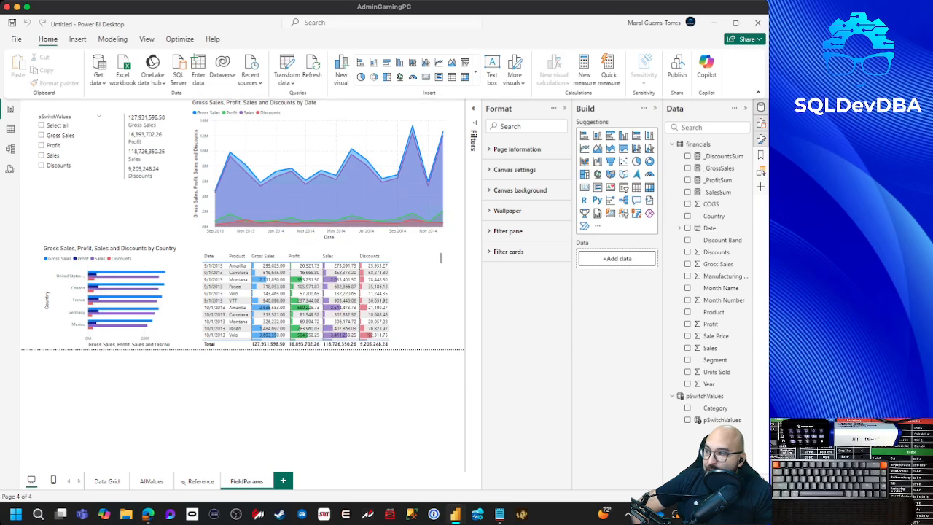
Add the Category column to the pSwitchValues slicer as the level above pSwitchValues.
mouse_move(246, 186)
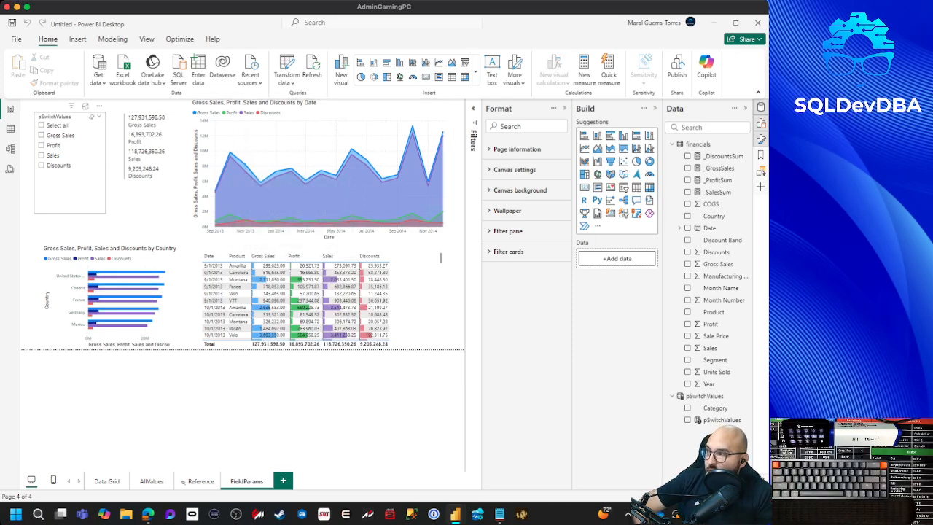
left_click(98, 150)
left_click_drag(710, 407, 611, 249)
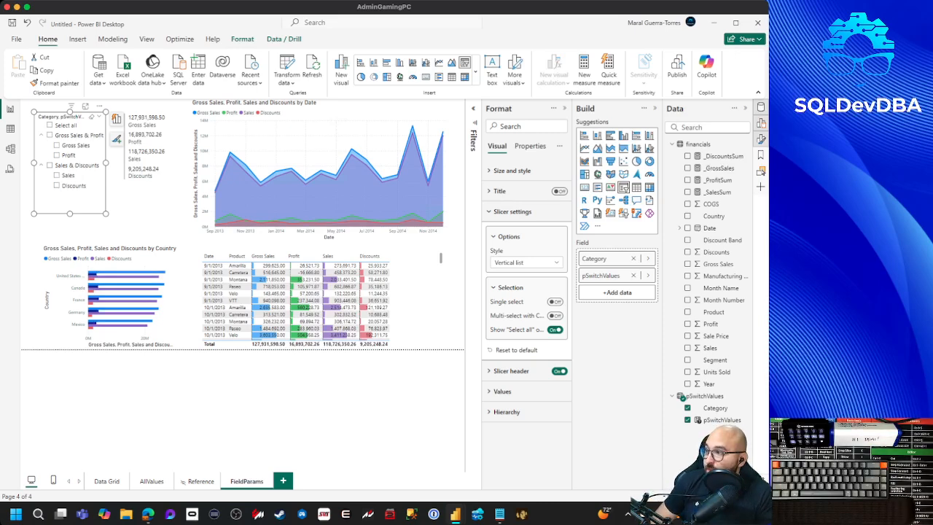
Test the grouped slicer with Gross Sales & Profit, Sales & Discounts, and the individual Gross Sales and Profit values, then clear the selection.
left_click(50, 135)
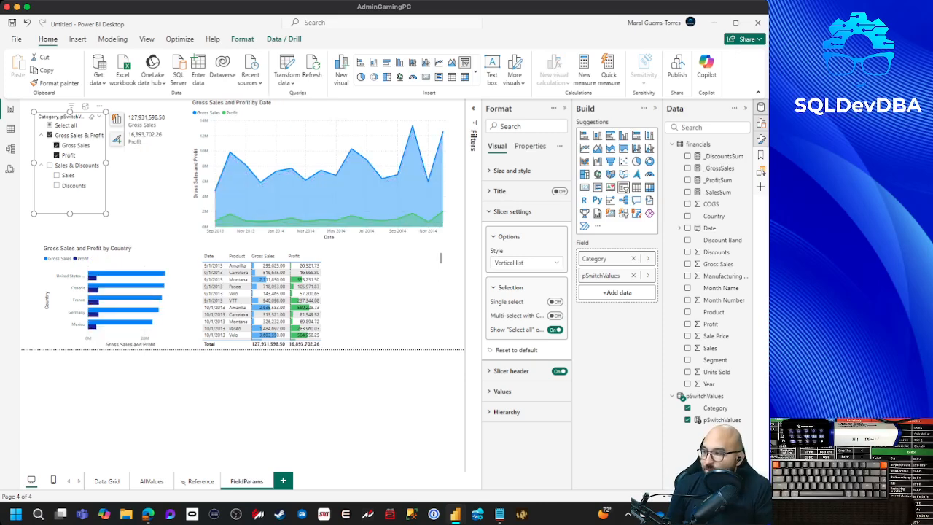
left_click(50, 135)
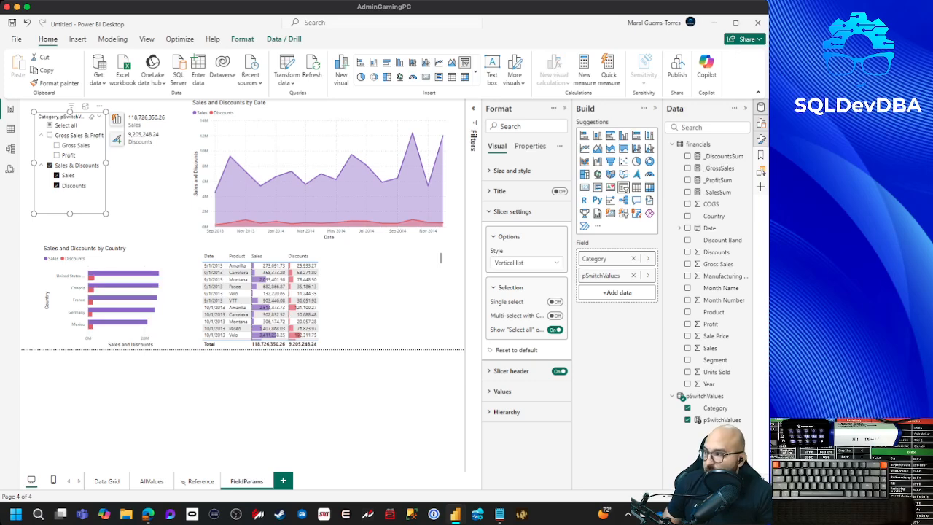
left_click(49, 166)
left_click(57, 146)
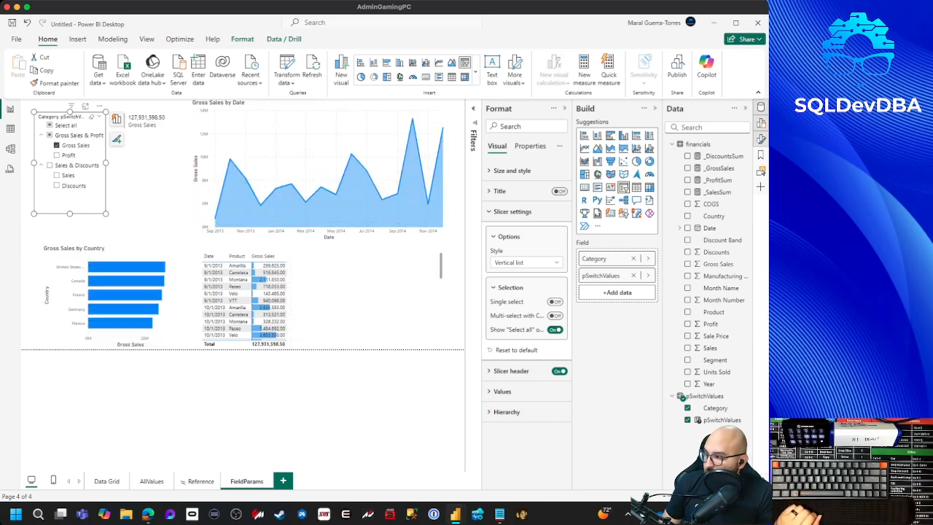
left_click(57, 156)
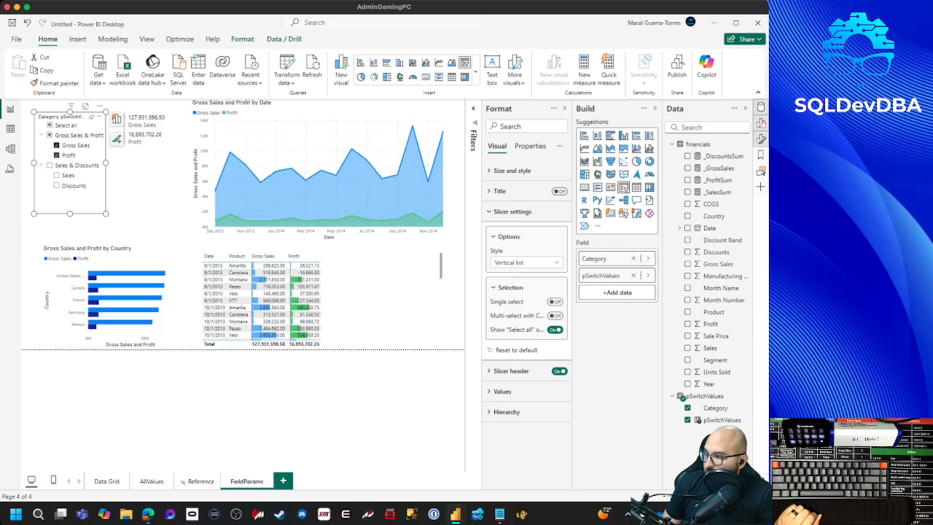
left_click(57, 155)
left_click(57, 146)
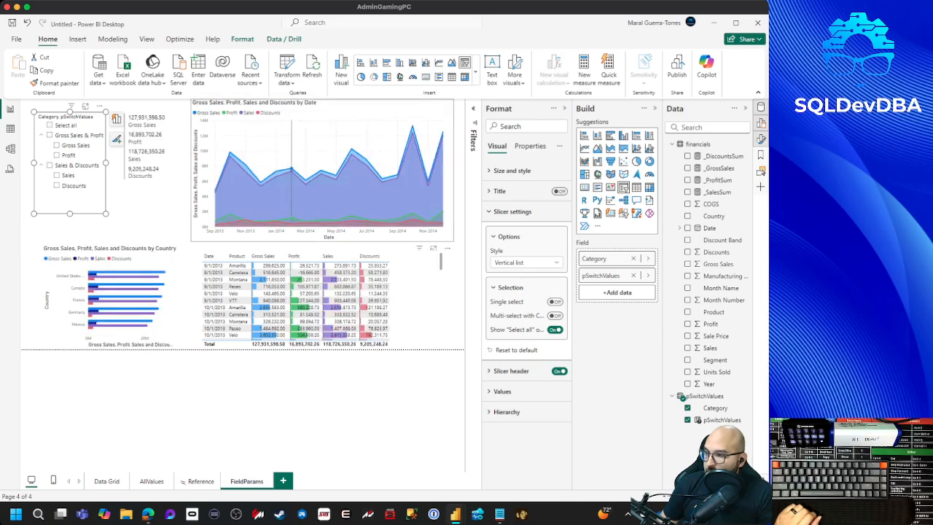
left_click(109, 291)
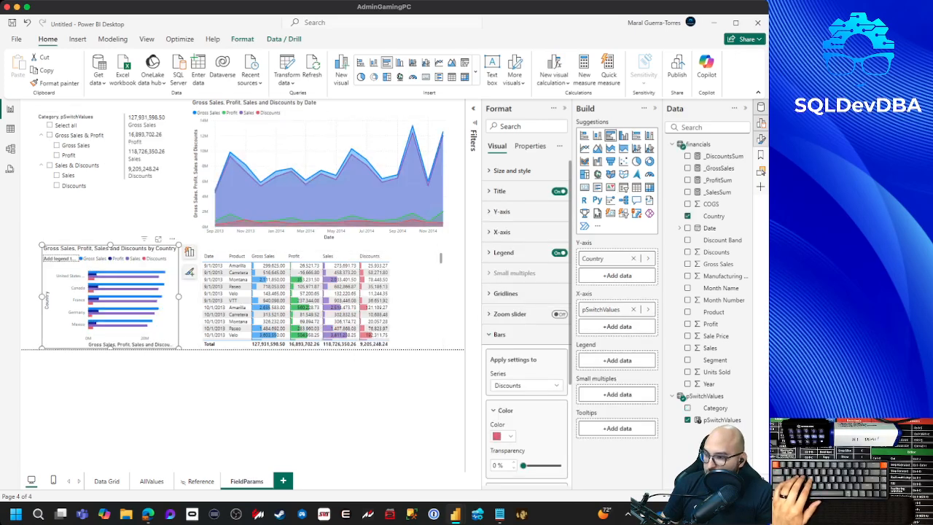
scroll(526, 327, "down", 3)
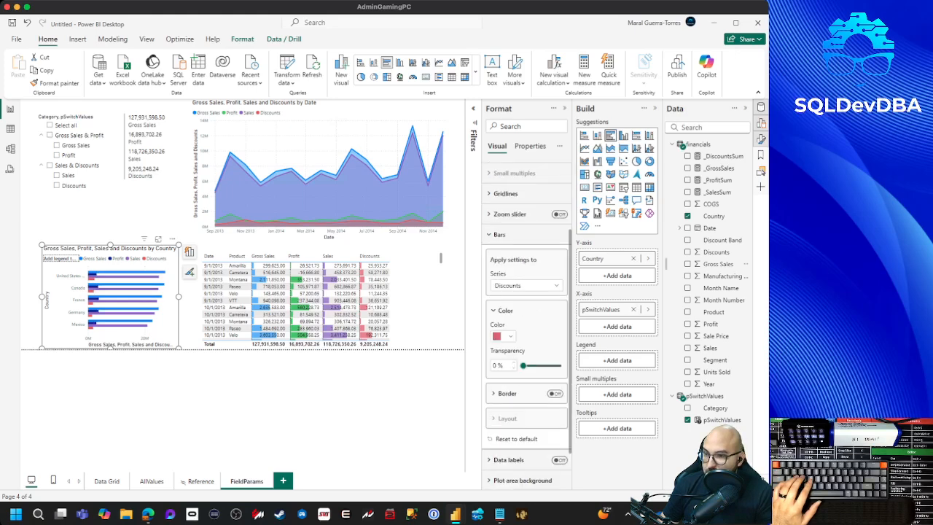
left_click_drag(718, 192, 605, 321)
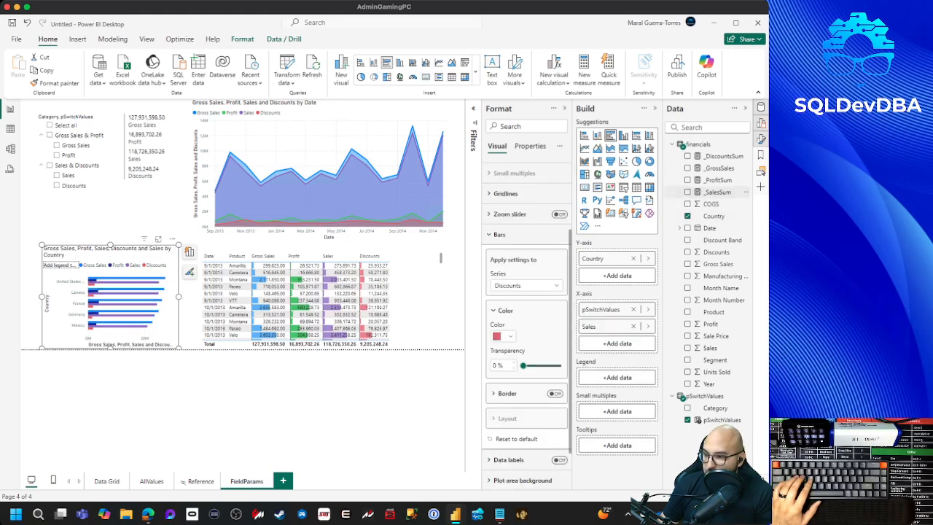
left_click(133, 310)
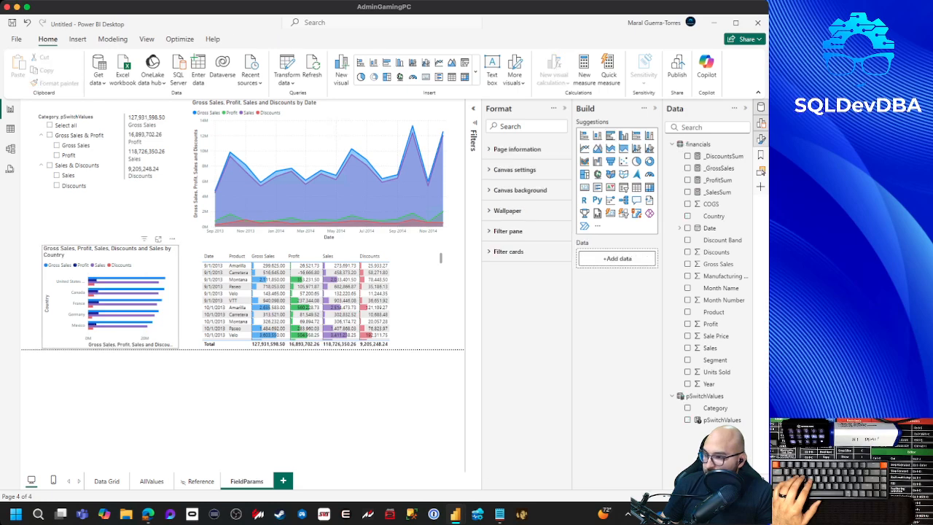
scroll(526, 328, "down", 3)
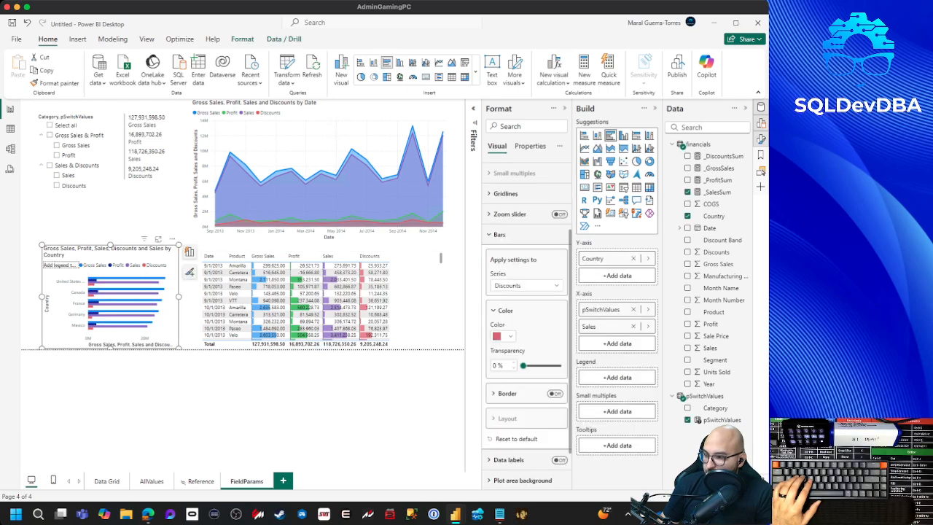
left_click(632, 326)
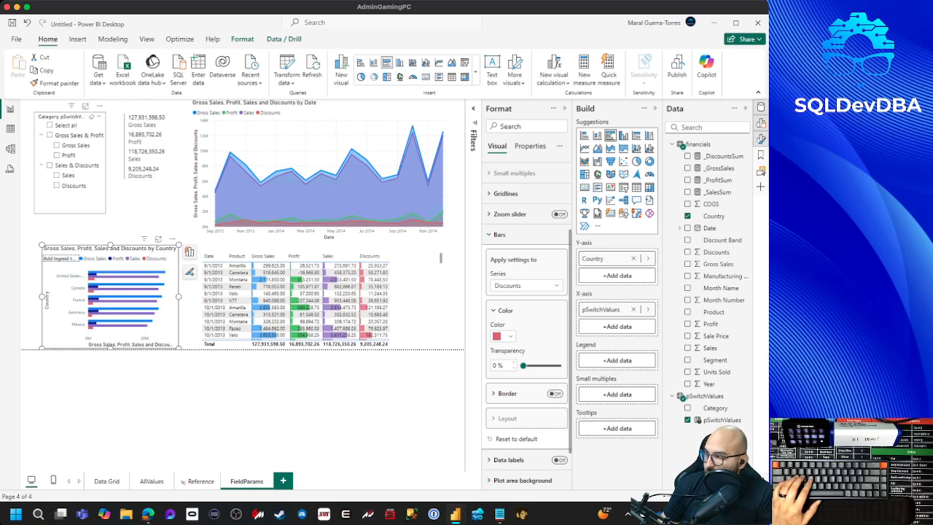
Try Profit and Gross Sales individually in the slicer, ending with the whole Gross Sales & Profit group selected.
left_click(67, 155)
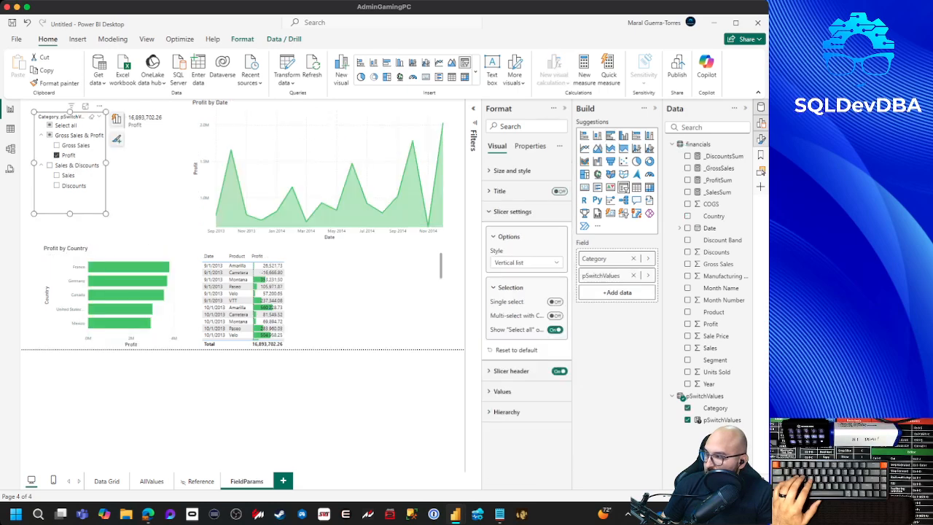
left_click(61, 145)
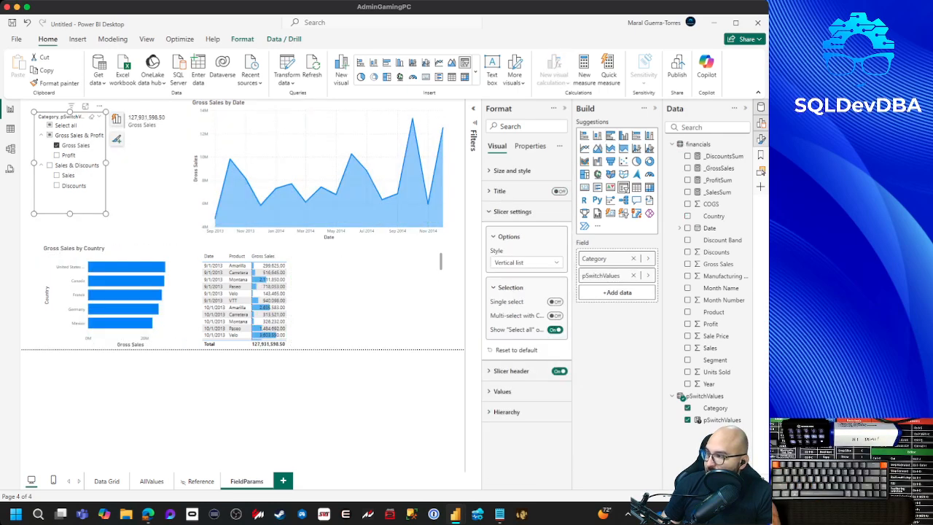
left_click(66, 155)
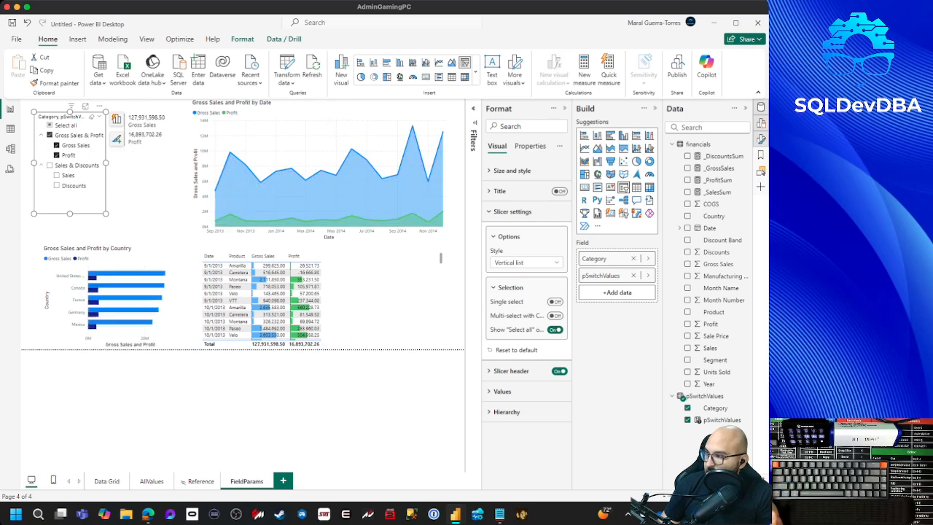
left_click(65, 135)
left_click(65, 136)
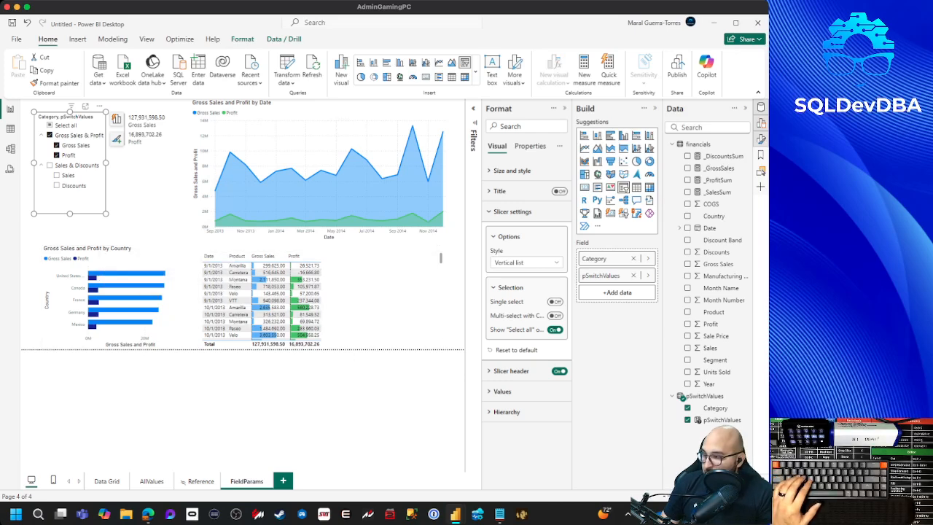
Set the Profit series' bar color to green in the by-country bar chart.
left_click(140, 260)
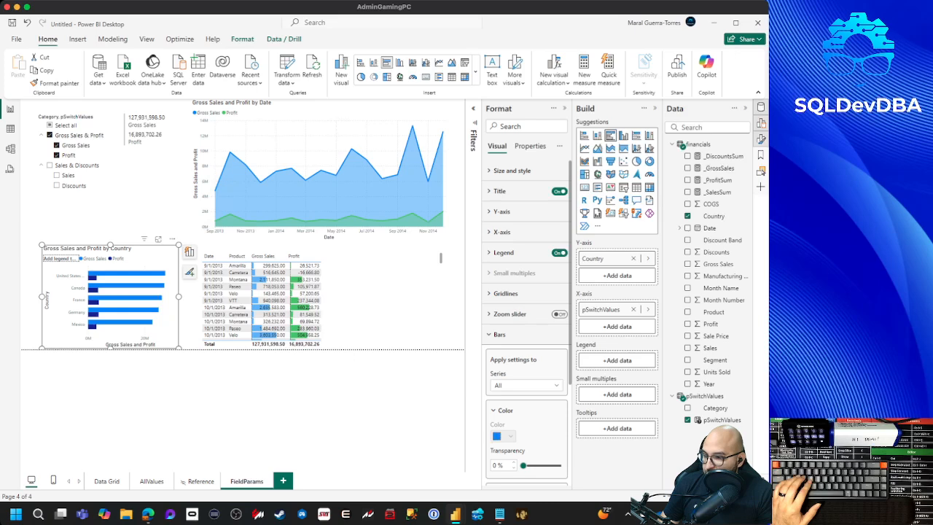
scroll(526, 306, "down", 2)
left_click(526, 335)
left_click(510, 372)
left_click(503, 386)
left_click(531, 344)
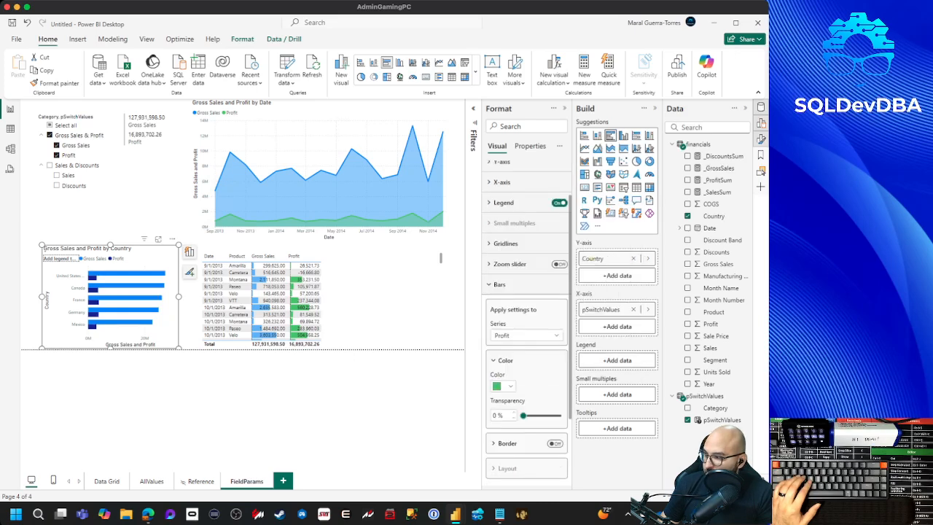
Toggle Profit and the Gross Sales & Profit group in the slicer to check the visuals, leaving the group selected.
left_click(57, 155)
left_click(56, 155)
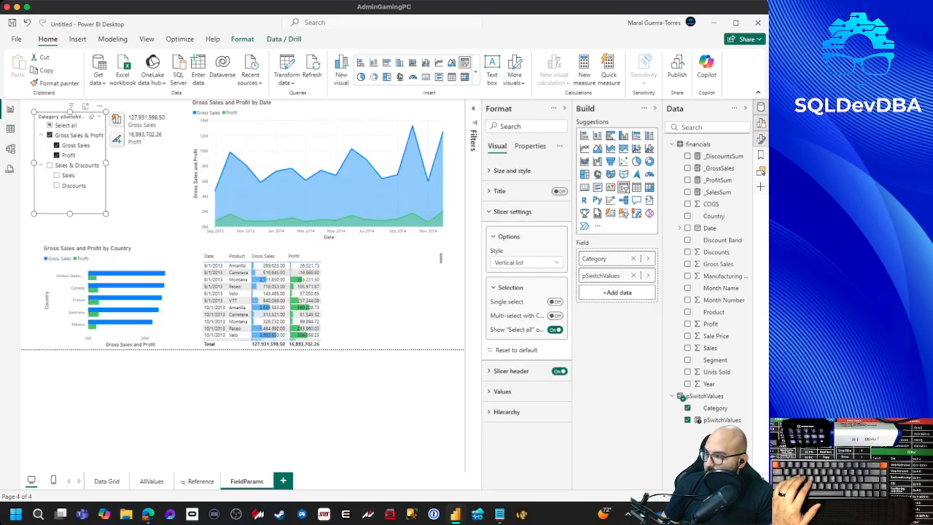
left_click(50, 135)
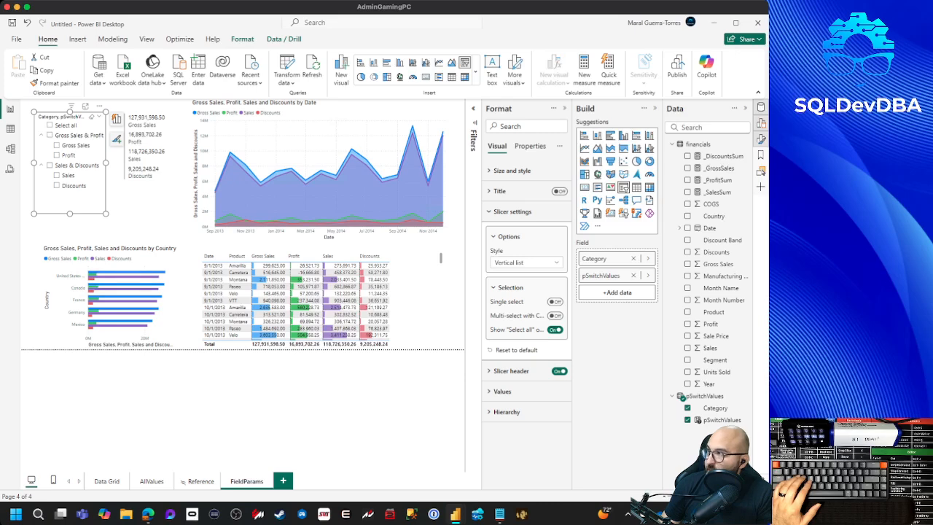
left_click(56, 155)
left_click(57, 155)
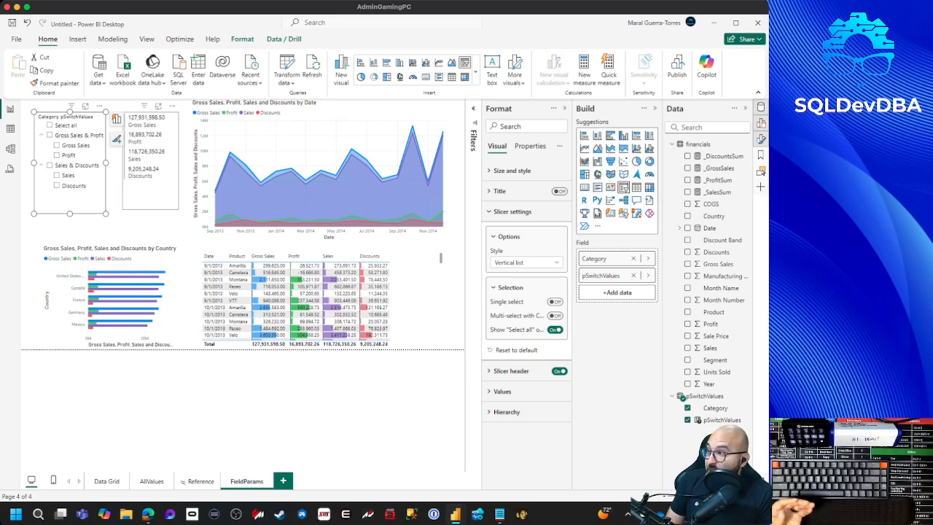
left_click(49, 135)
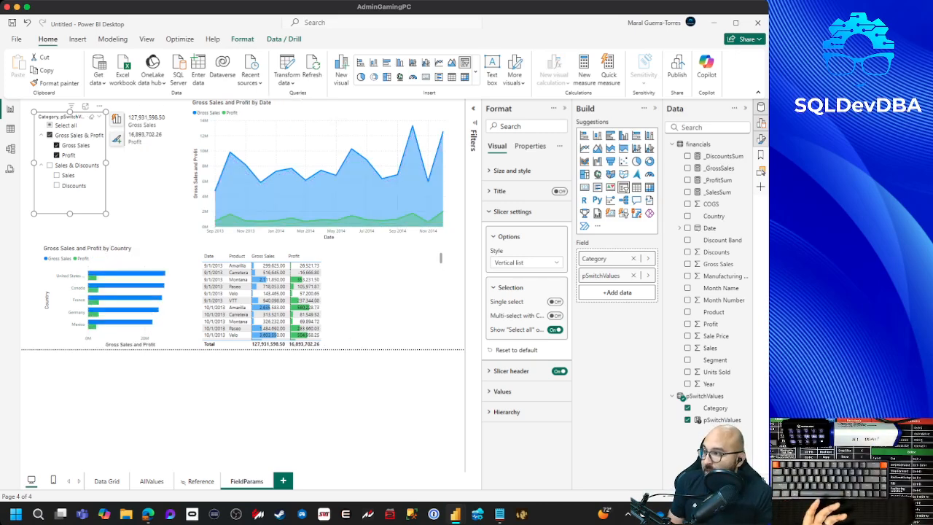
Test the slicer with Sales & Discounts added to Gross Sales & Profit, then with a single group, and clear the selection.
left_click(49, 164)
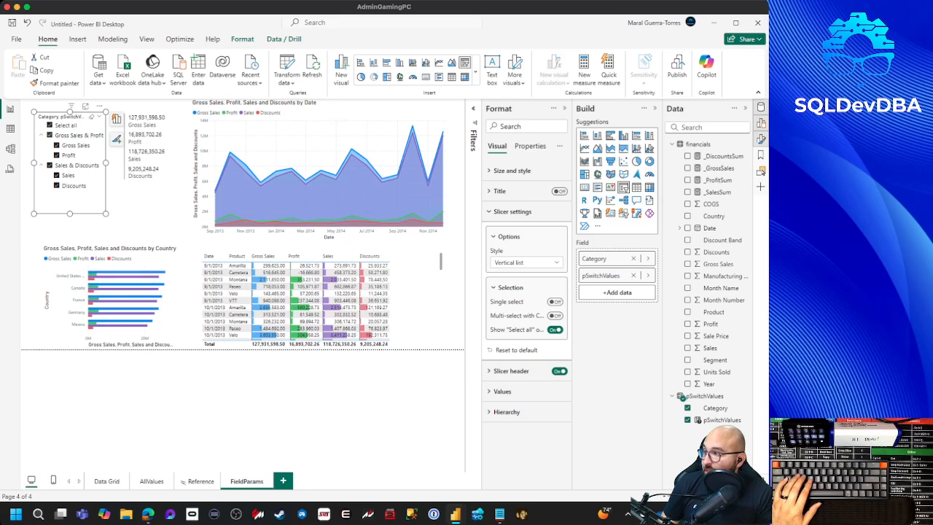
left_click(50, 125)
left_click(49, 134)
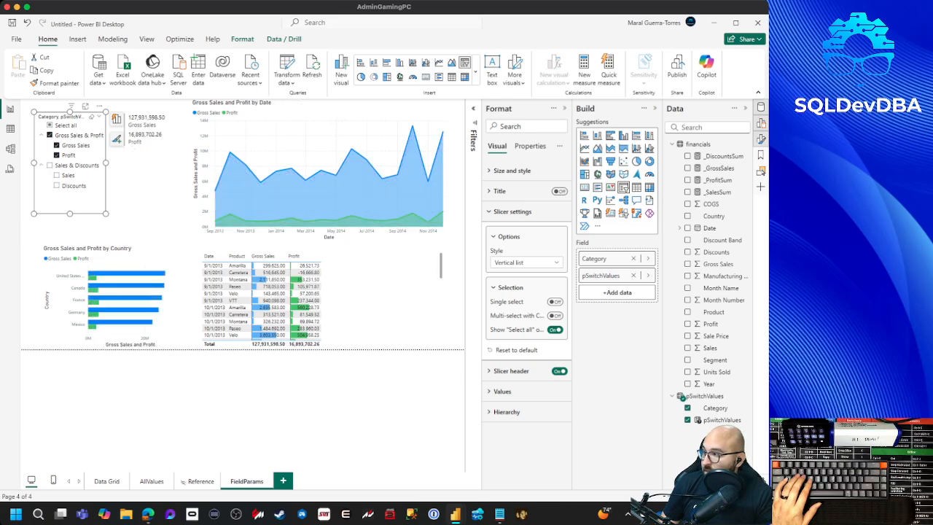
left_click(49, 164)
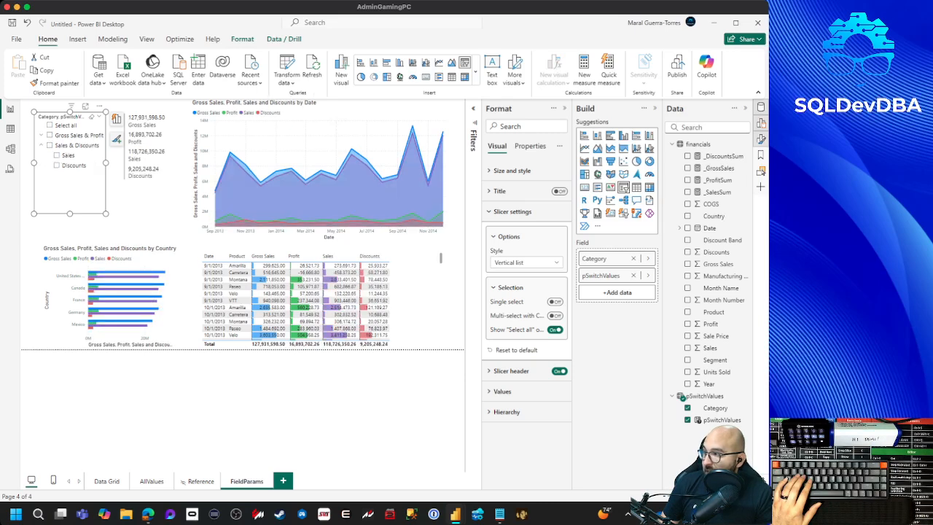
Collapse the slicer's category groups, switch from Gross Sales & Profit to Sales & Discounts alone, and shorten the slicer to fit.
left_click(42, 145)
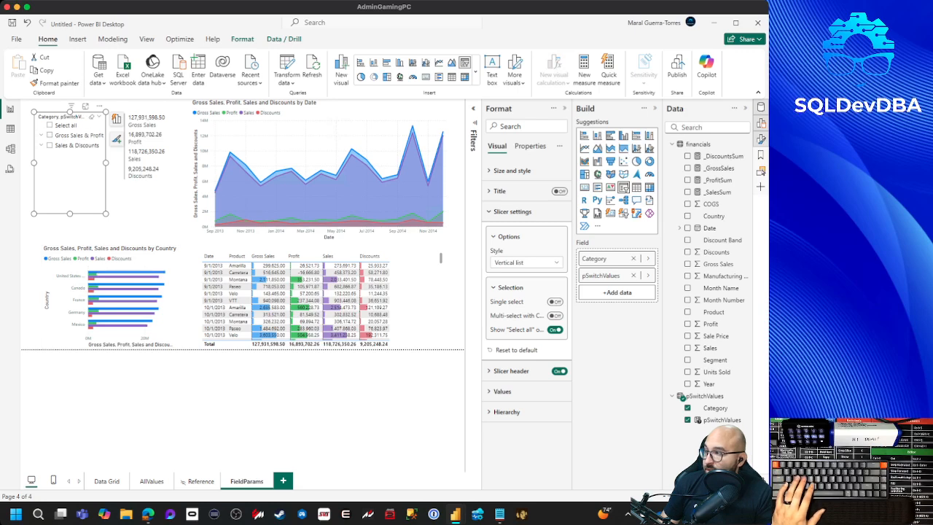
left_click(49, 135)
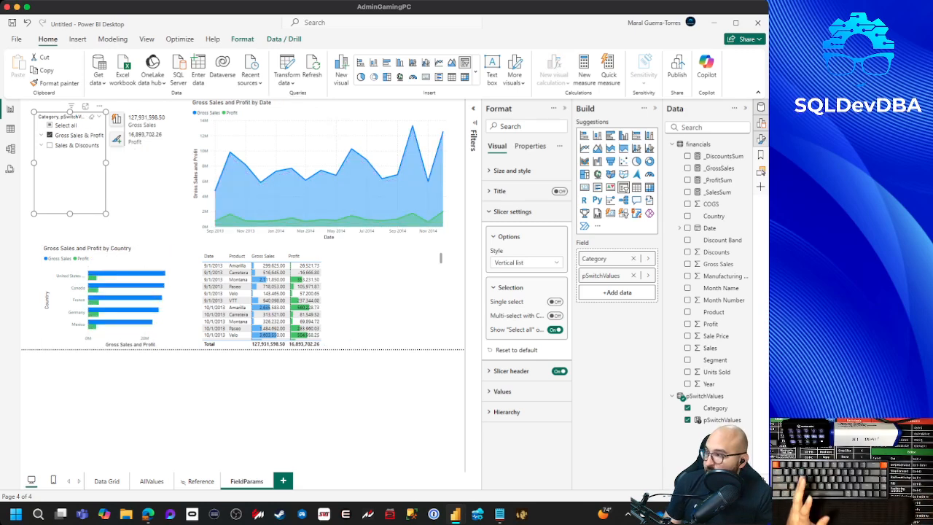
left_click(50, 145)
left_click(49, 135)
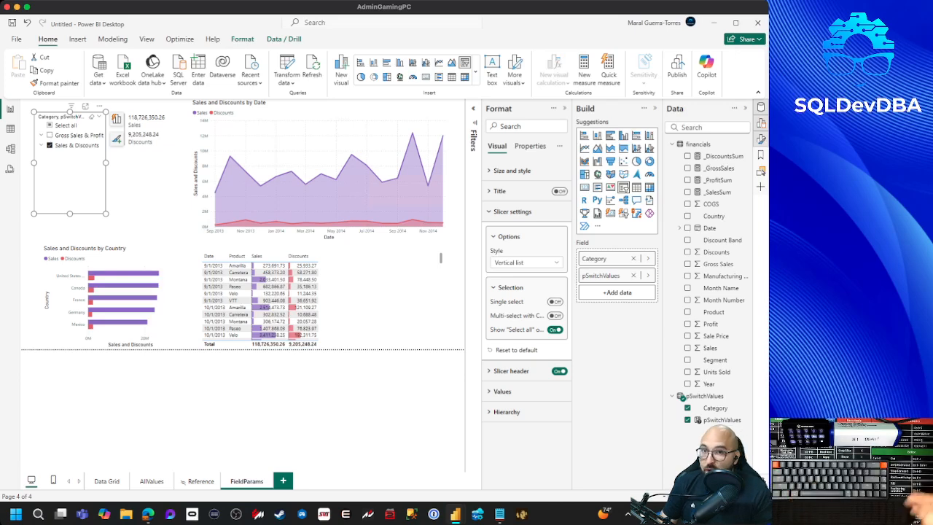
left_click_drag(70, 213, 70, 156)
key("ctrl+c")
key("ctrl+v")
left_click_drag(73, 151, 70, 200)
left_click(71, 148)
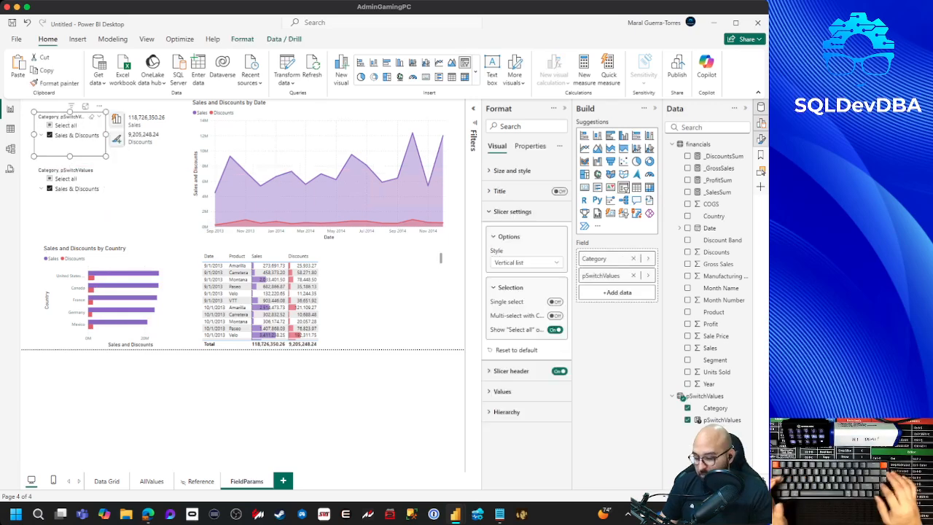
left_click(71, 201)
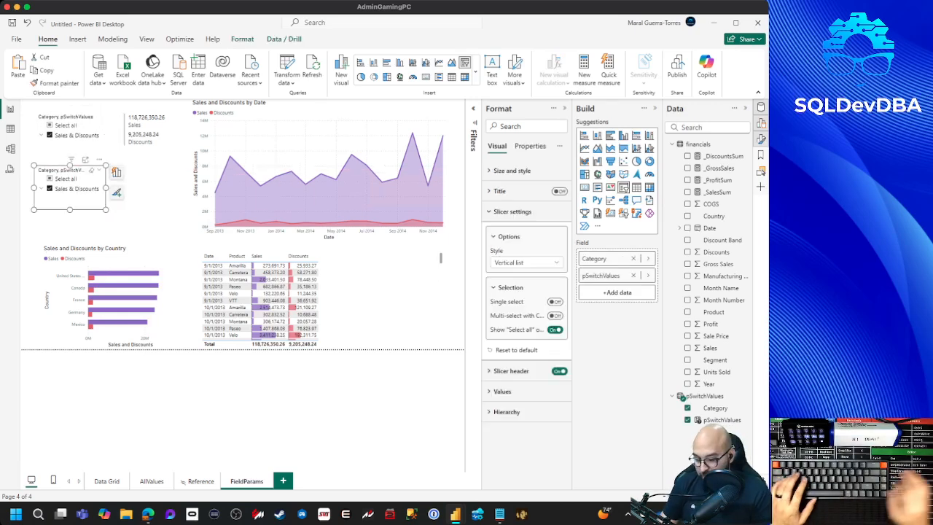
key("Delete")
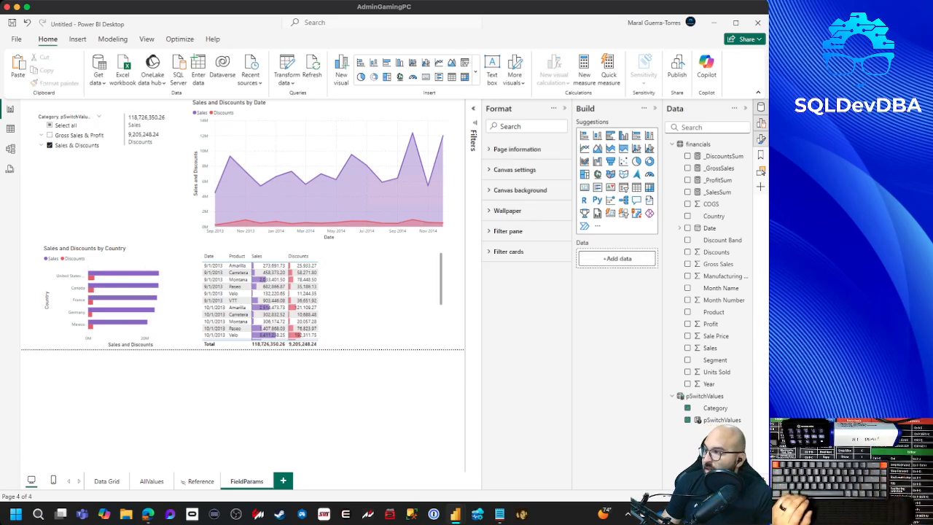
Remove pSwitchValues from the slicer so only Category remains, and select the Gross Sales & Profit category.
left_click(71, 150)
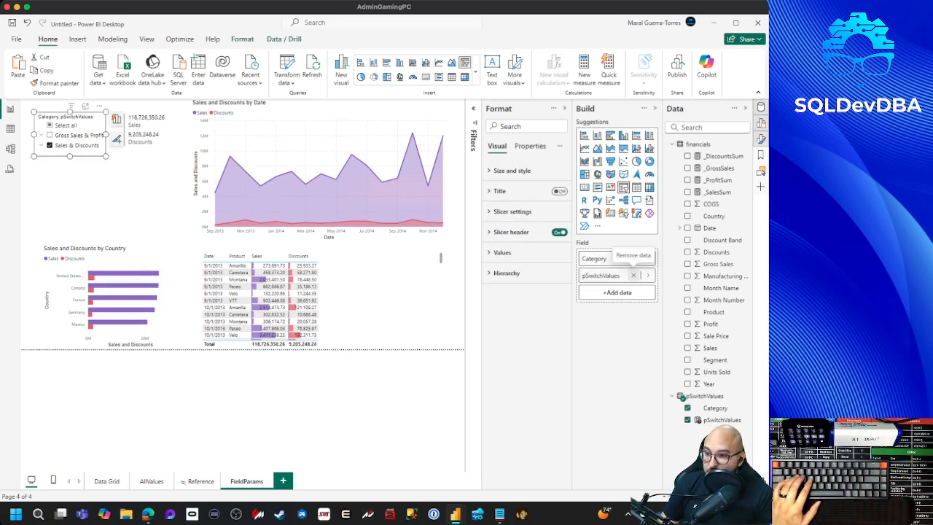
left_click(632, 275)
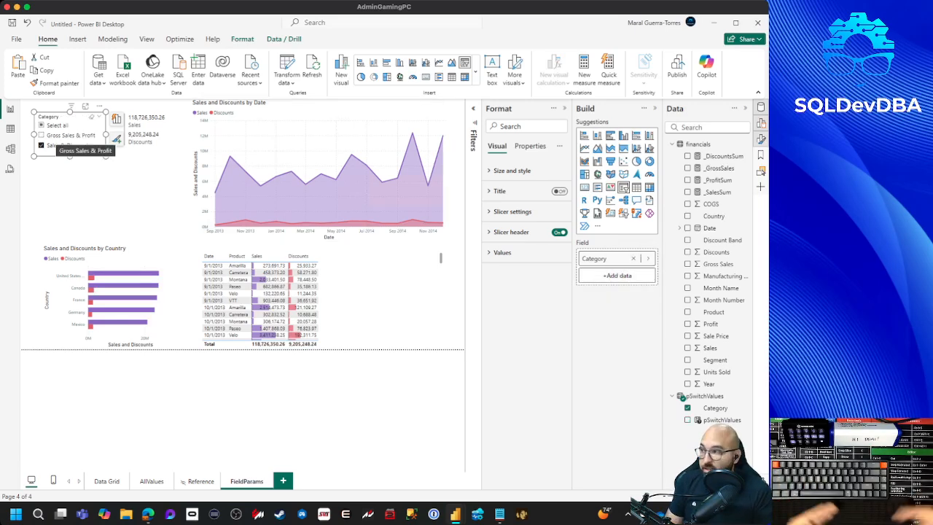
left_click(66, 135)
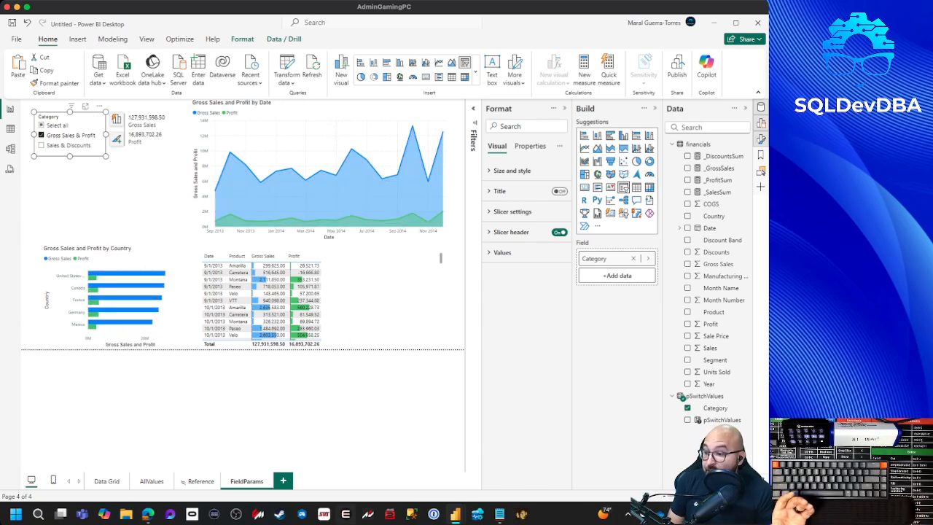
Switch to the Sim Racing Telemetry report in the browser, set Units to Metric, and return to the untitled Power BI Desktop report.
left_click(148, 514)
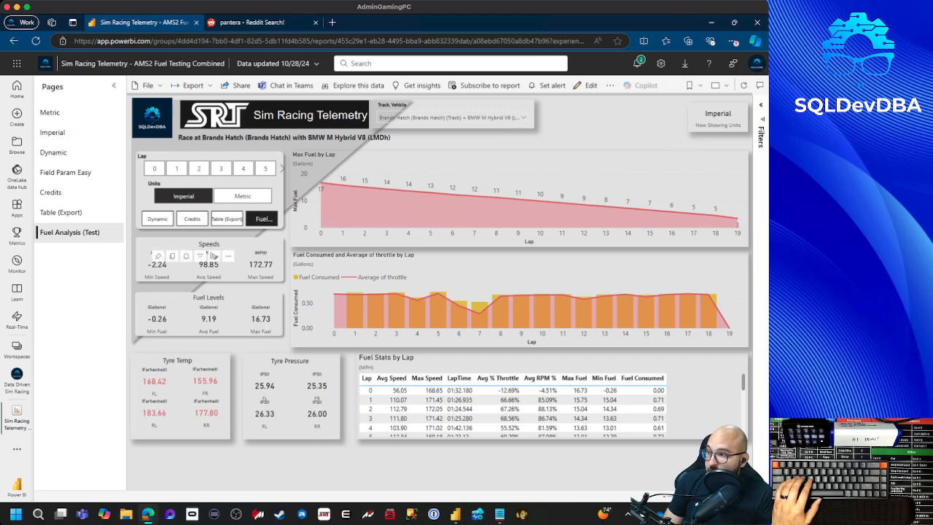
left_click(243, 196)
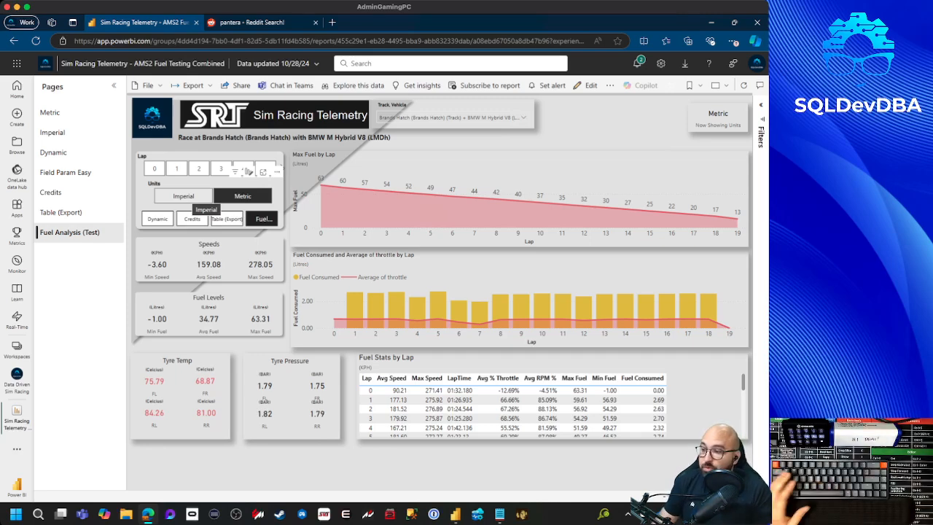
mouse_move(455, 514)
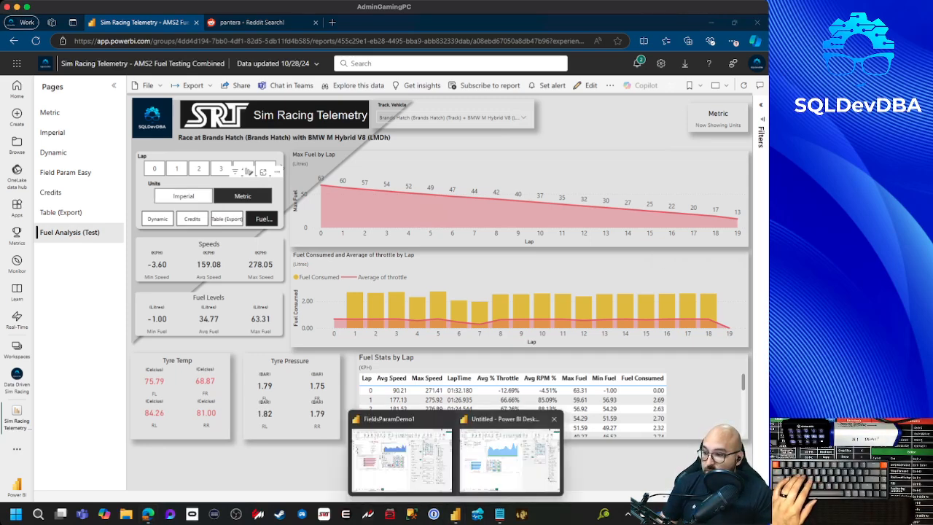
left_click(508, 455)
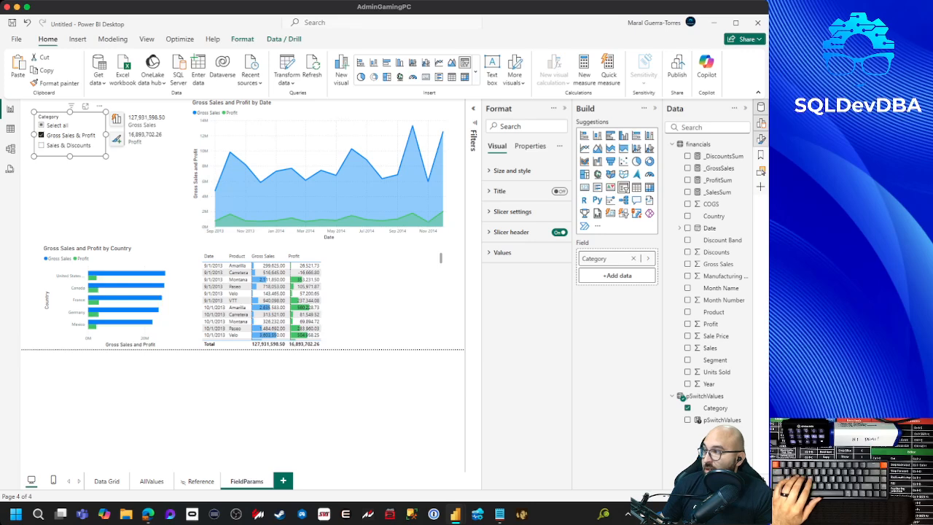
Add Sales & Discounts to the slicer selection and compare the FieldParams page with the AllValues page.
left_click(42, 145, "ctrl")
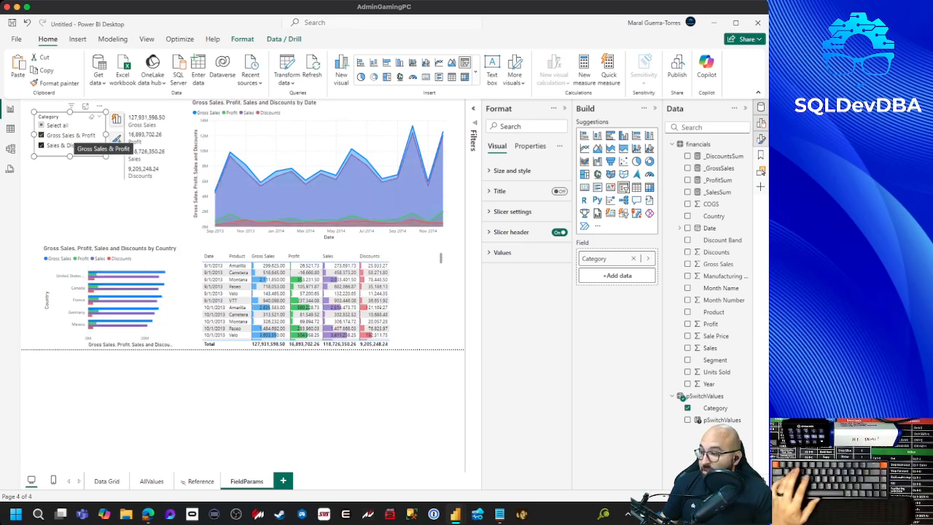
left_click(152, 481)
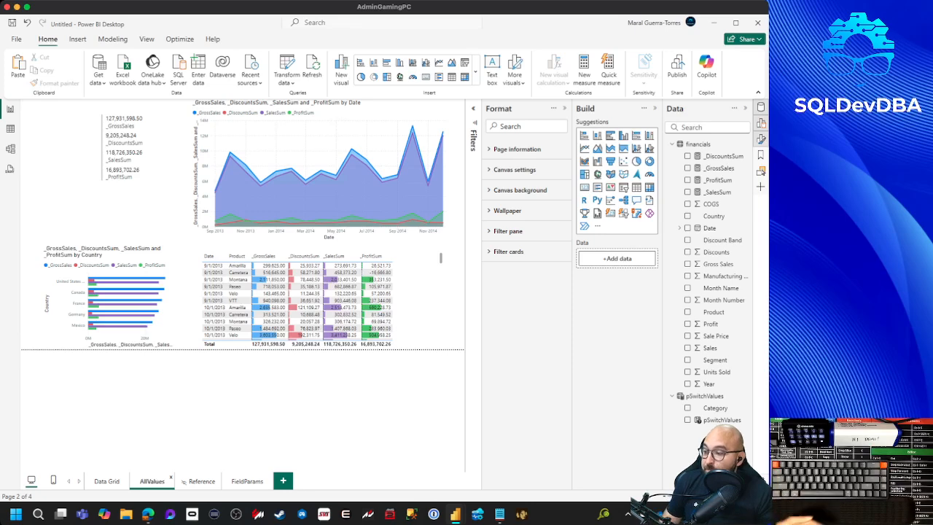
left_click(247, 481)
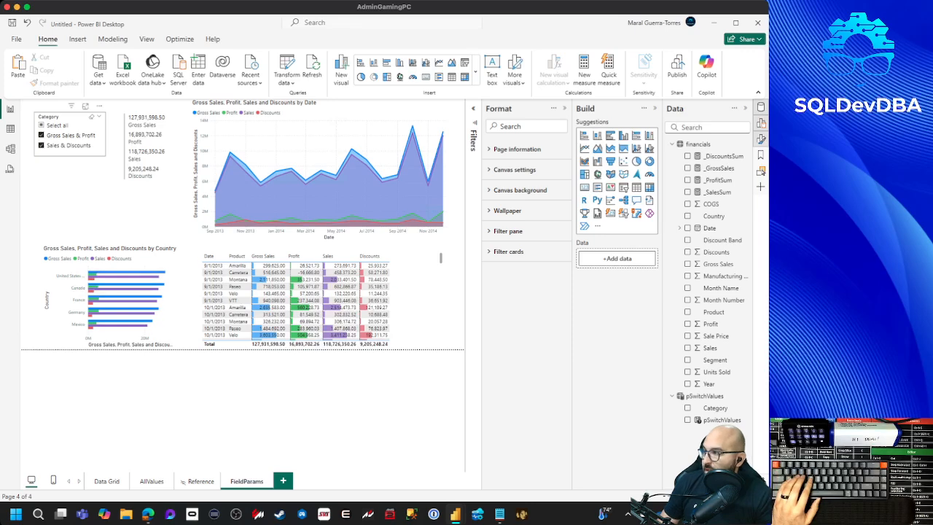
Add pSwitchValues to the slicer beneath Category and make the slicer taller.
left_click(80, 153)
left_click(80, 196)
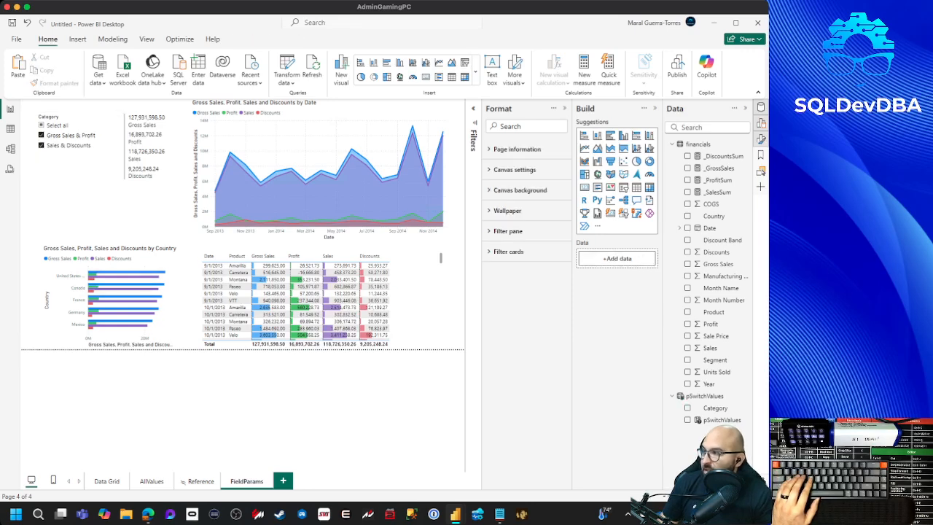
left_click(80, 152)
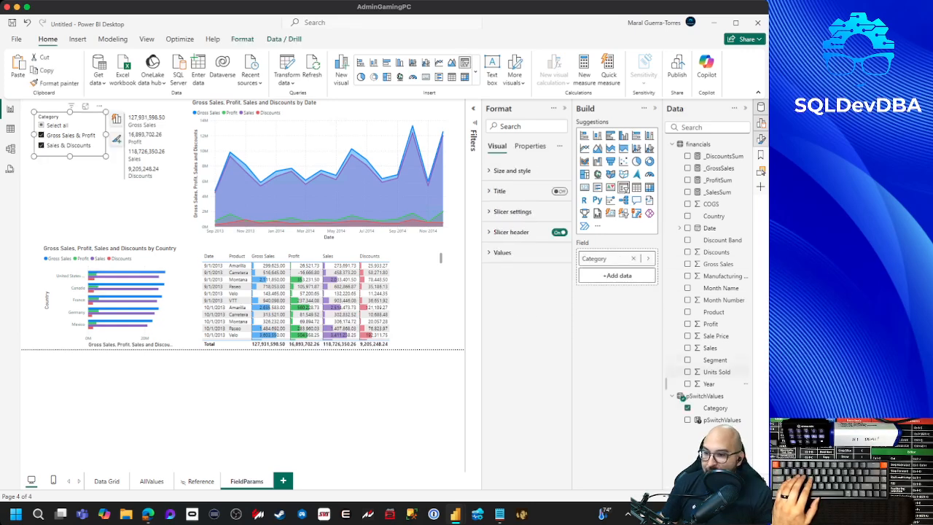
left_click_drag(721, 420, 598, 271)
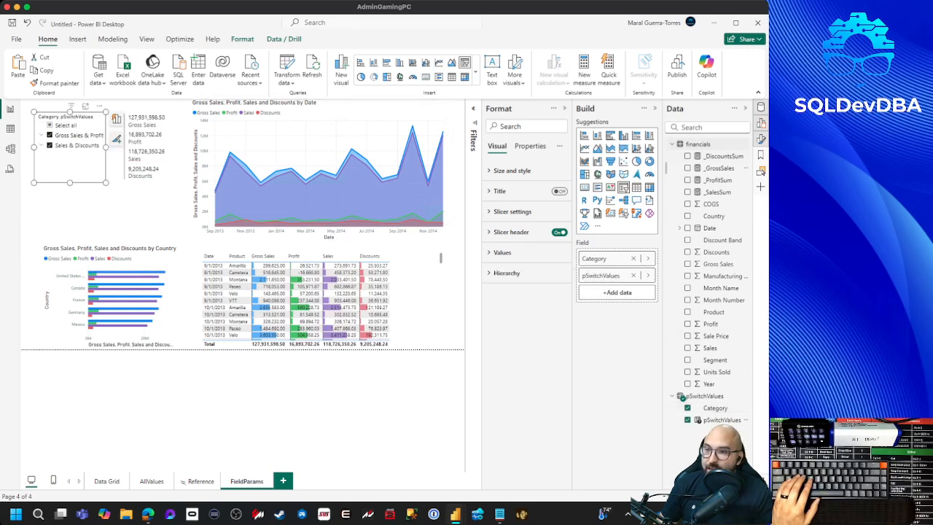
Duplicate the Discounts line at the end of the pSwitchValues formula and separate the two entries with a comma.
left_click(722, 420)
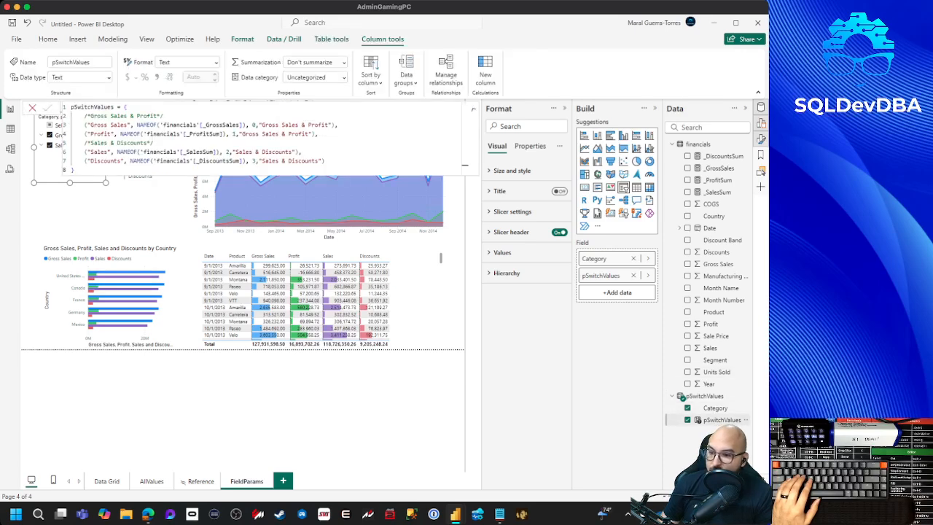
key("ctrl+End")
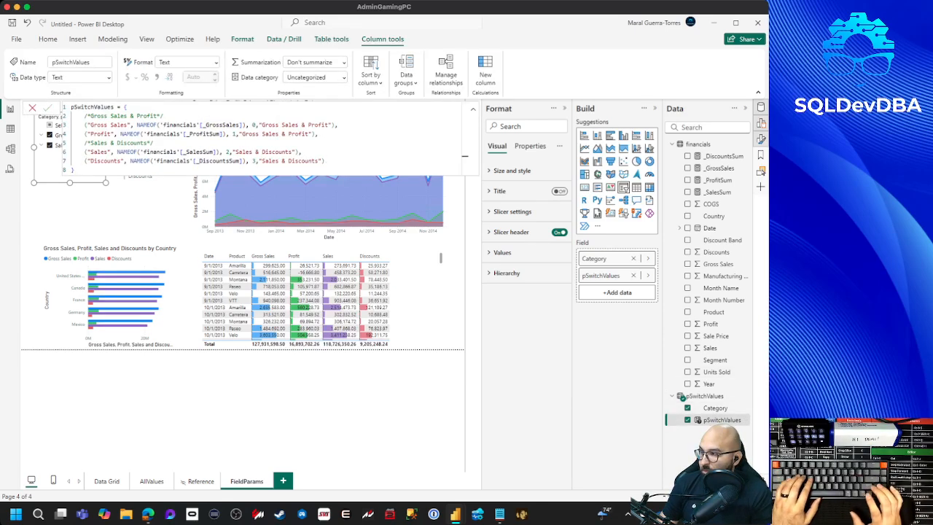
key("Return")
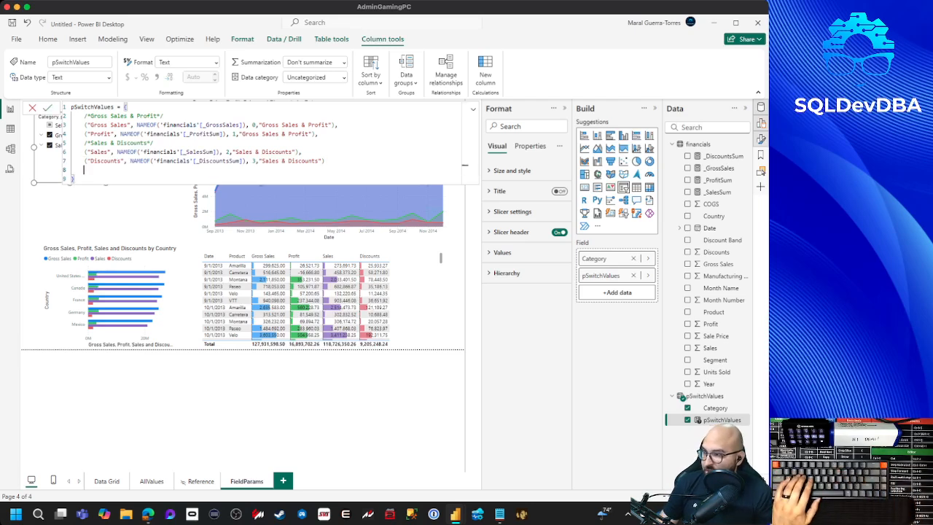
left_click_drag(464, 161, 464, 148)
key("ctrl+v")
key("ctrl+v")
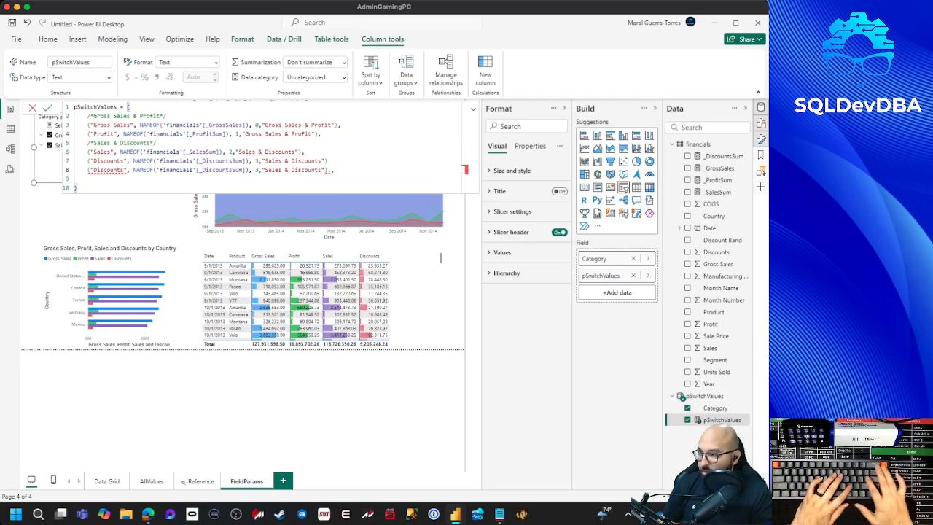
left_click(328, 162)
type(",")
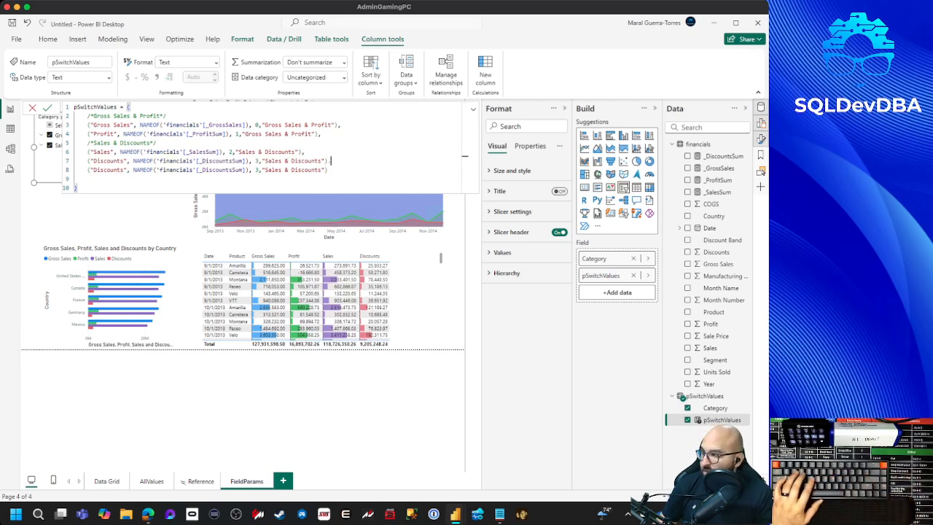
Rename the duplicated Discounts entry to "COGS" in the pSwitchValues formula and commit the formula.
double_click(111, 170)
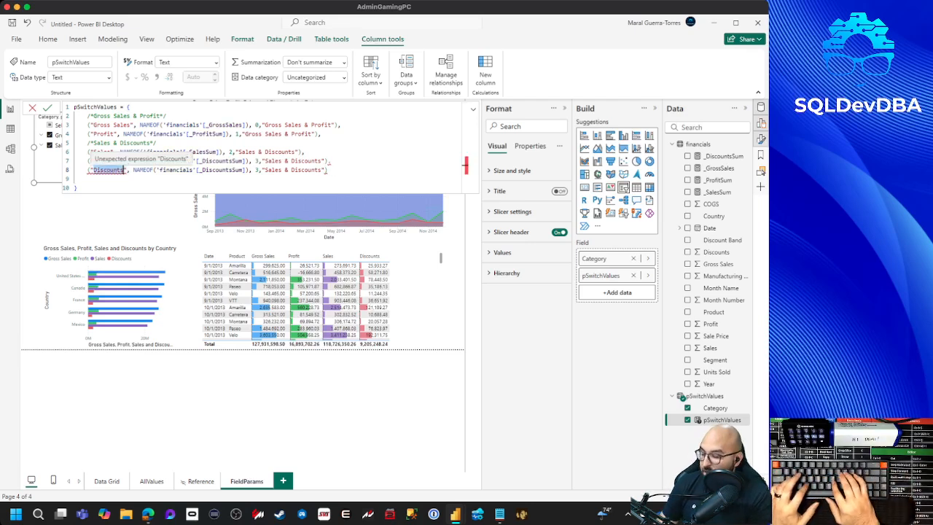
type("COGS")
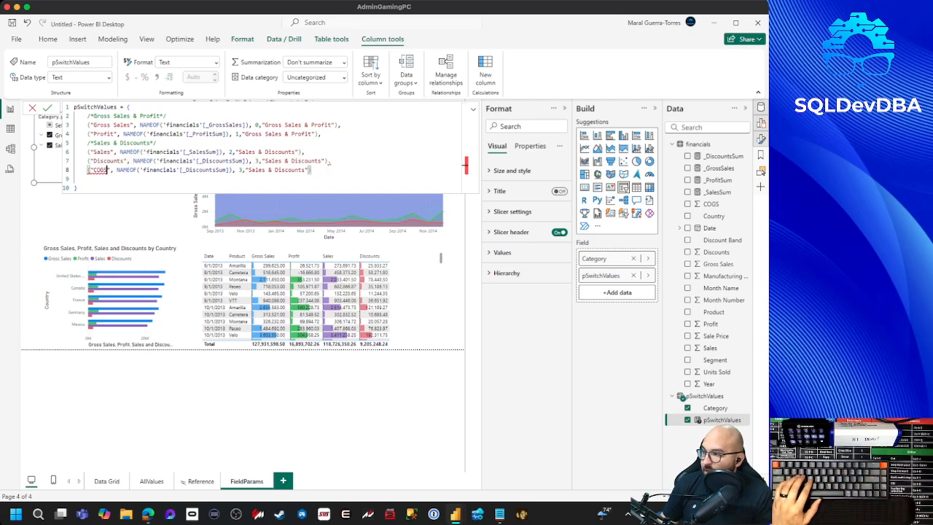
double_click(195, 170)
left_click(304, 170)
left_click(310, 170)
left_click(330, 162)
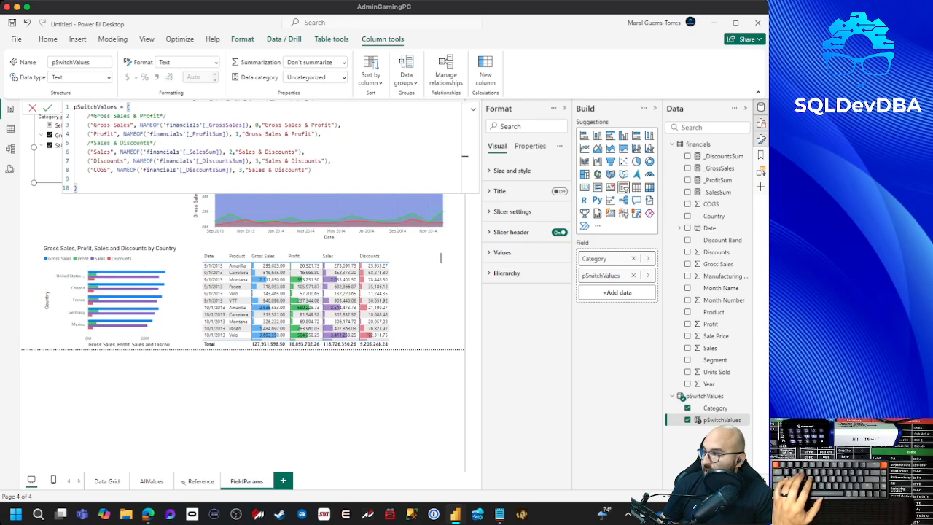
key("Return")
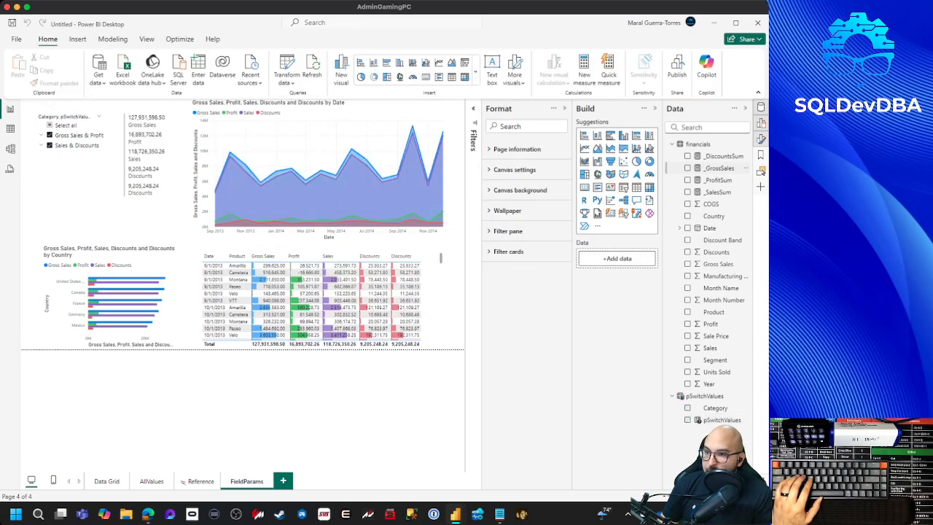
Add a new measure to the financials table and try to name it _COGSSum without a formula.
right_click(698, 144)
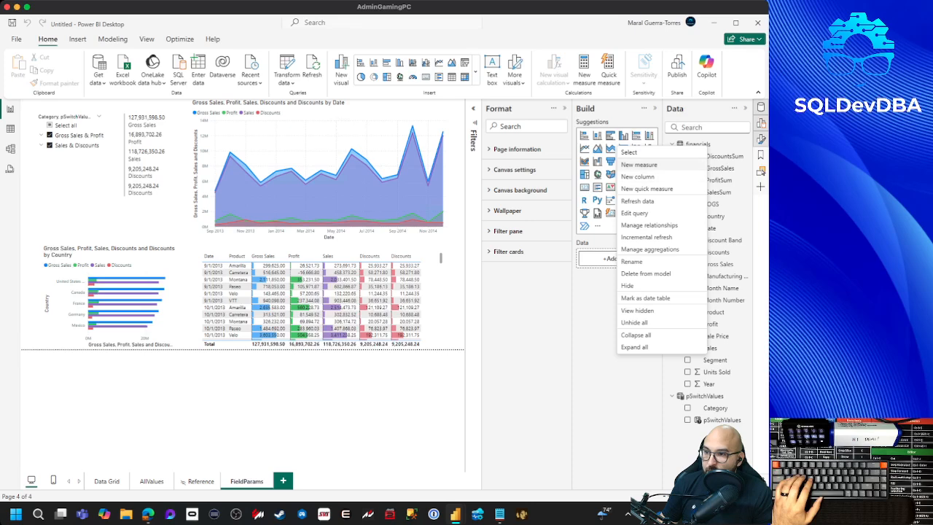
left_click(639, 165)
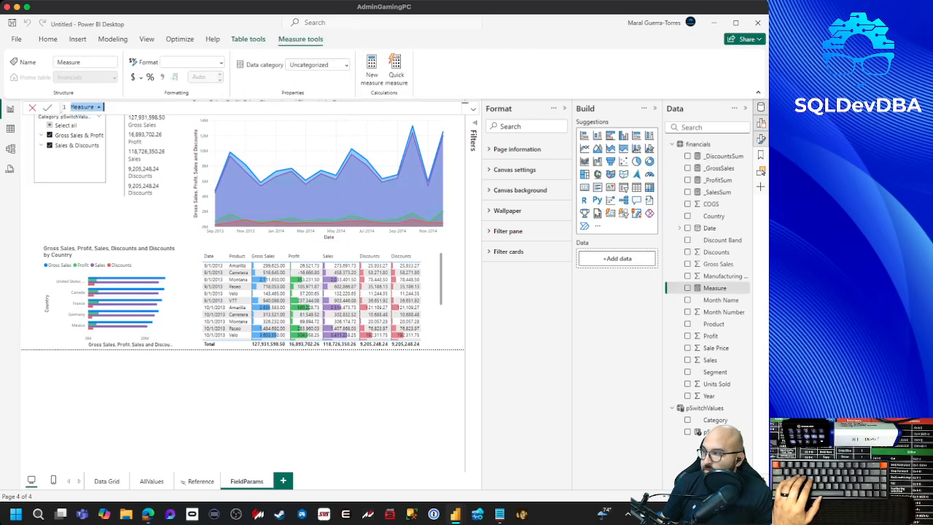
type("_COGS")
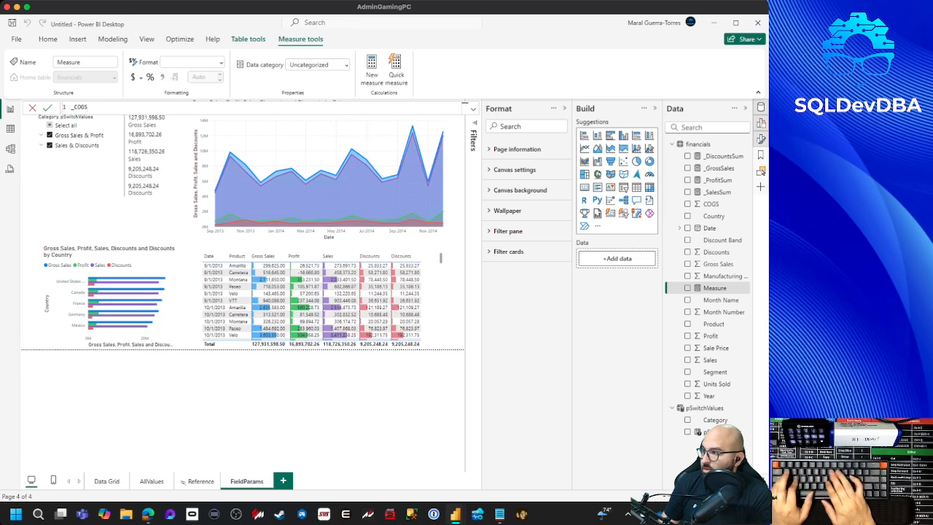
type("Sum")
key("Return")
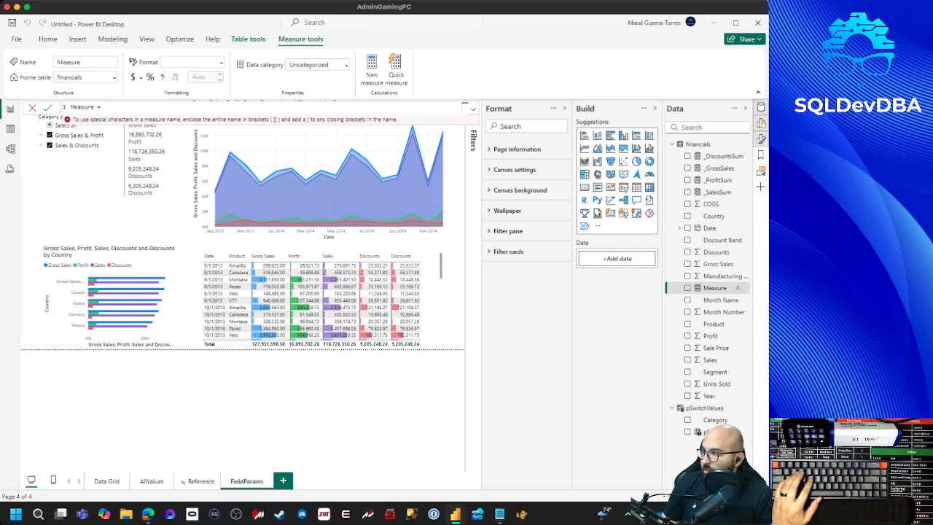
Define the new measure in the financials table as _COGSSum = SUM(financials[COGS]).
left_click_drag(105, 108, 32, 107)
type("_COGSS")
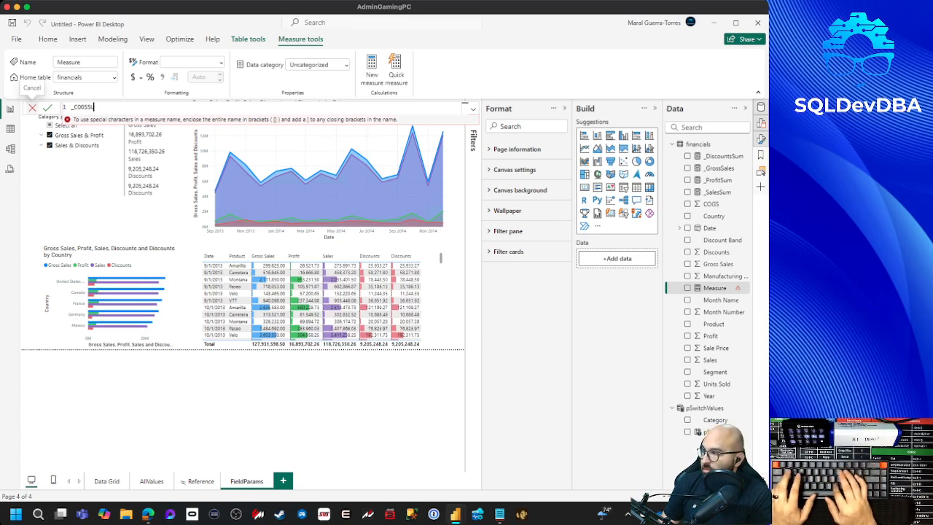
type("um = SUM(God")
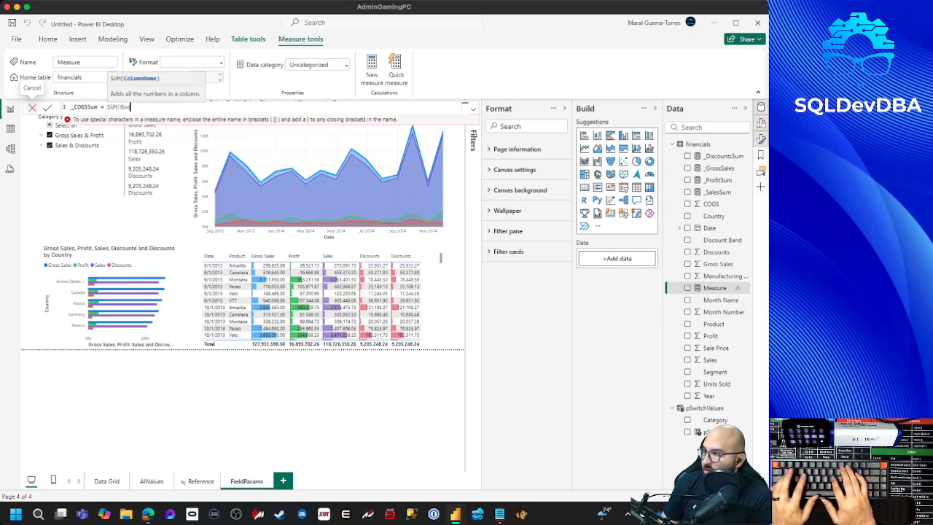
key("BackSpace")
key("BackSpace")
key("BackSpace")
type("financials[COGS]")
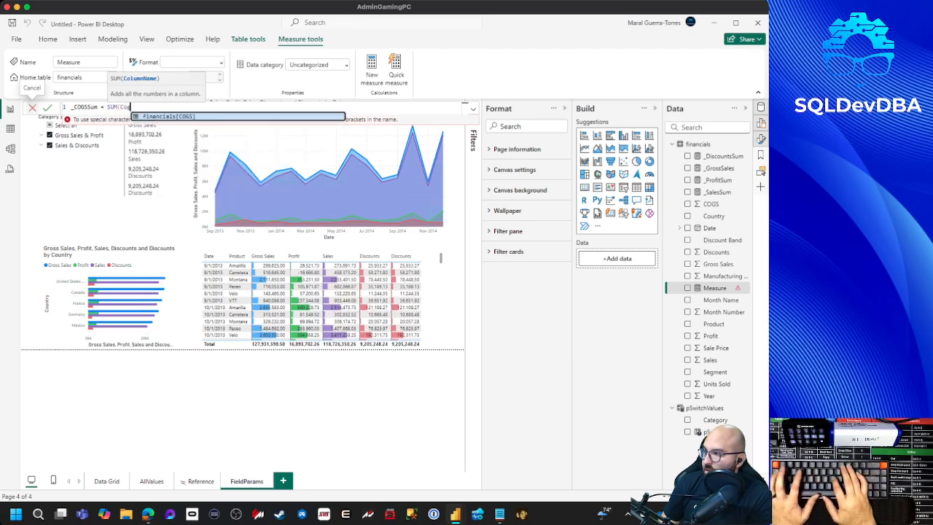
type(")")
key("Return")
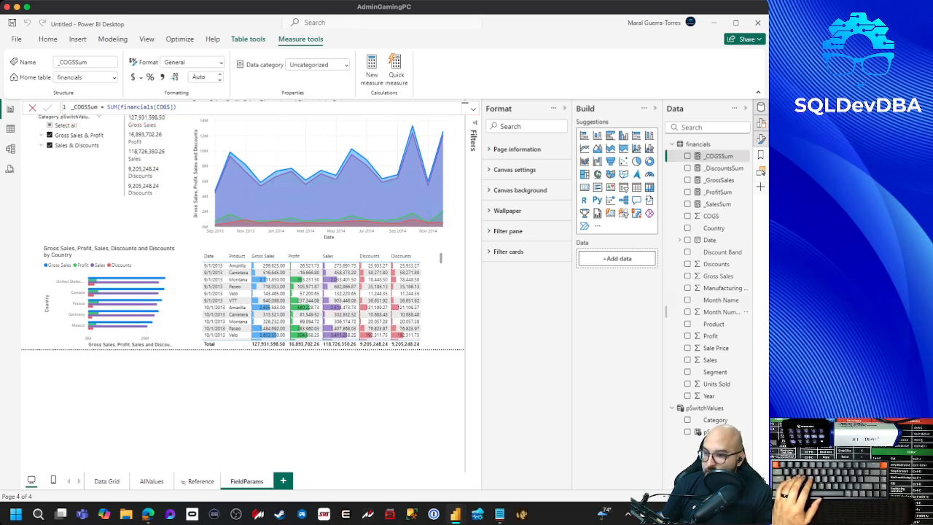
Point the COGS entry of the pSwitchValues formula to the _COGSSum measure instead of _DiscountsSum and commit the formula.
left_click(717, 431)
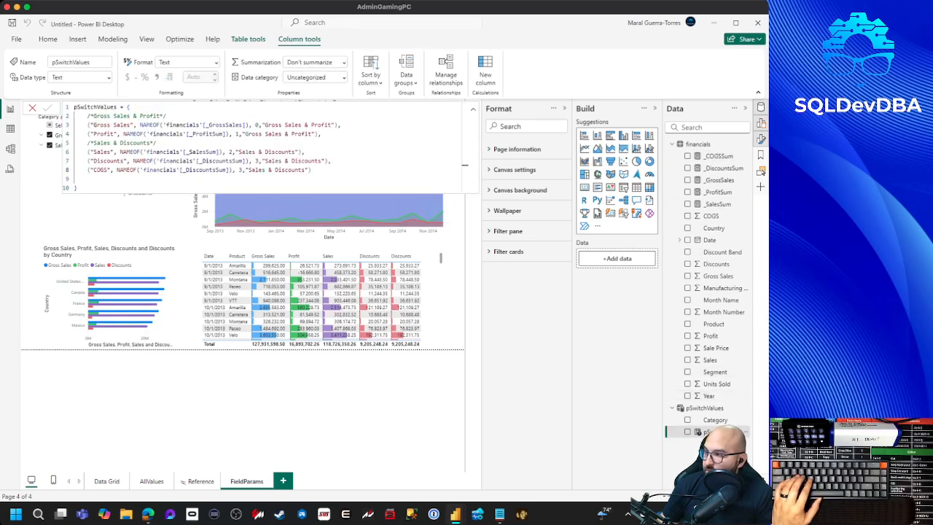
double_click(208, 169)
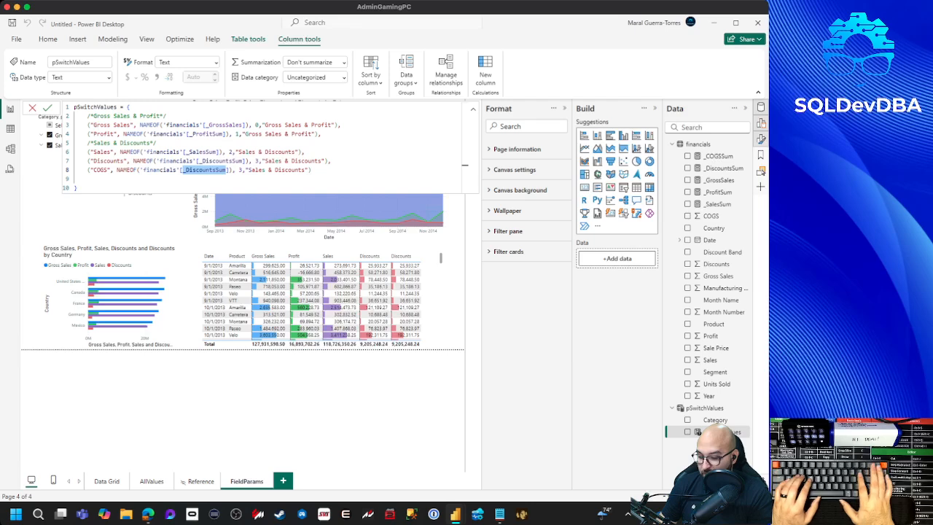
type("_COGSSum")
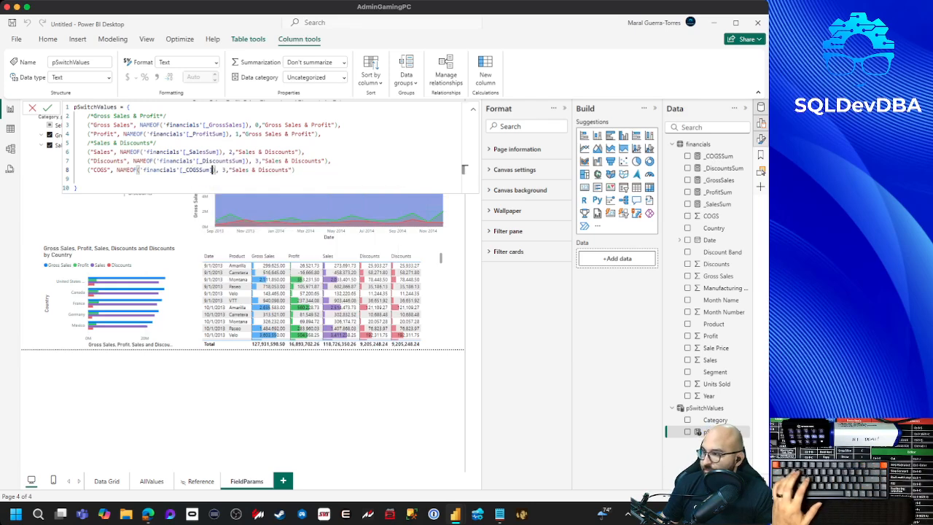
key("Return")
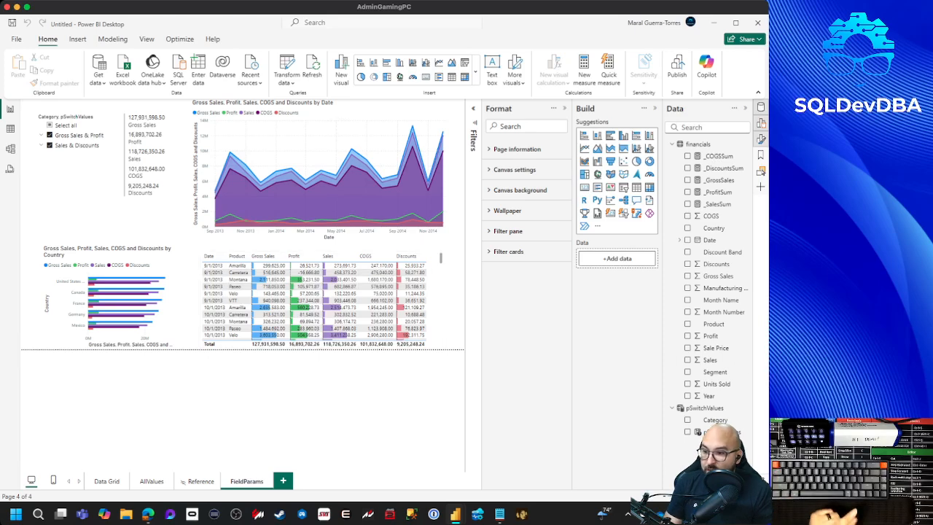
Set the sort order number of the COGS entry in the pSwitchValues formula to 4 and commit the formula.
left_click(710, 431)
left_click(259, 161)
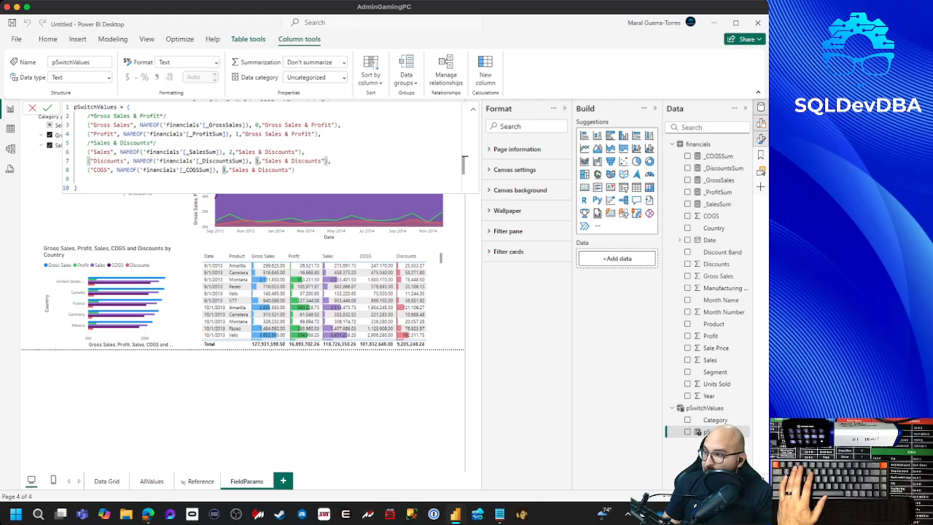
key("Down")
key("BackSpace")
type("4")
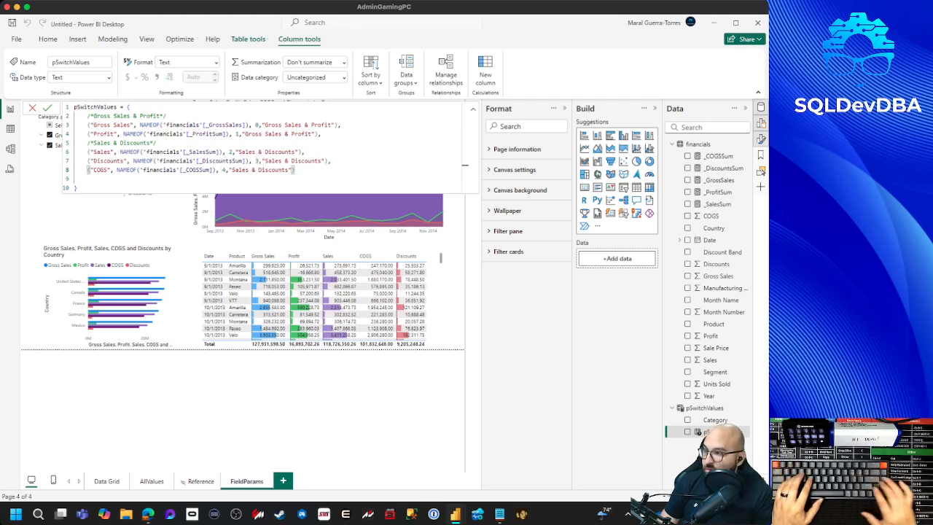
key("Return")
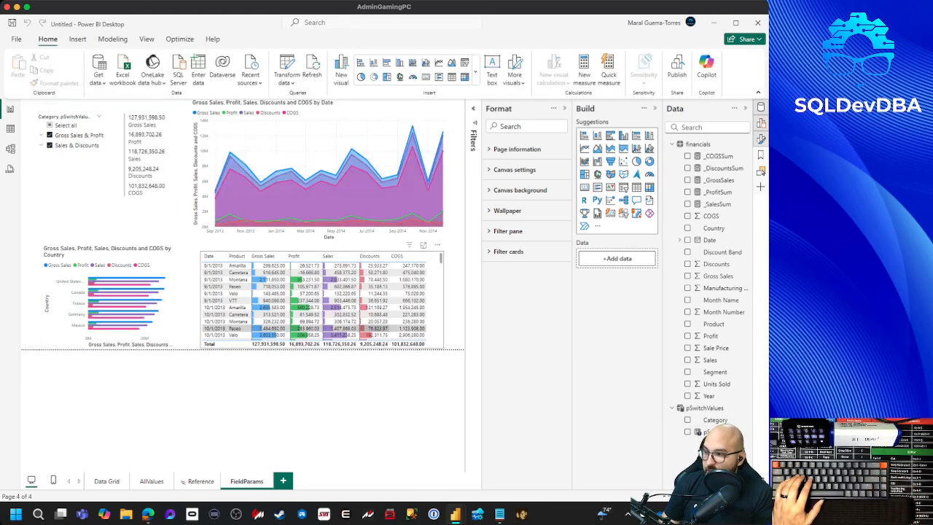
Expand the Sales & Discounts group in the slicer and collapse the Format and Build panes to enlarge the report page.
left_click(43, 145)
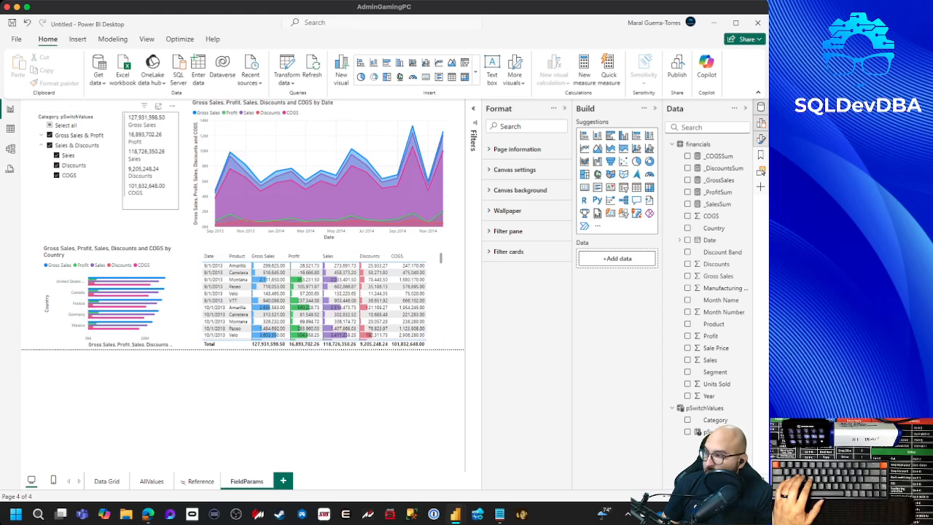
left_click(150, 157)
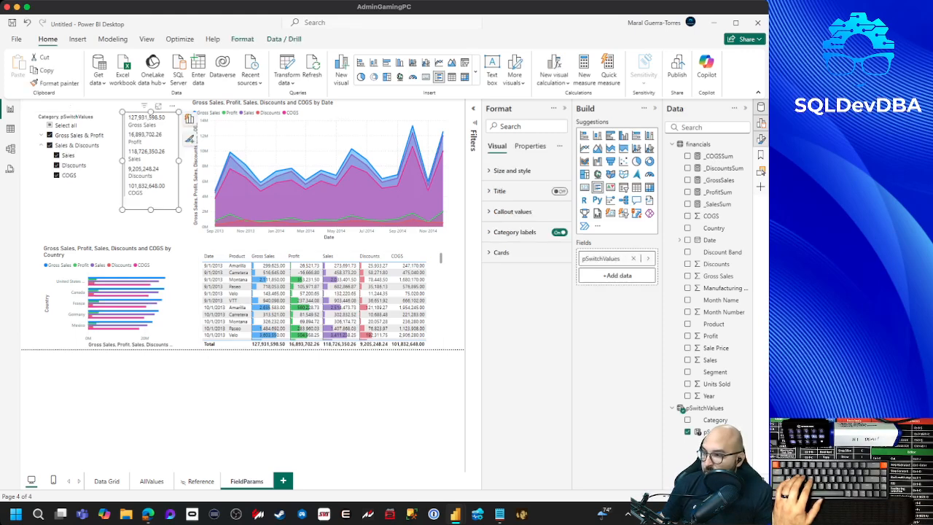
left_click(62, 266)
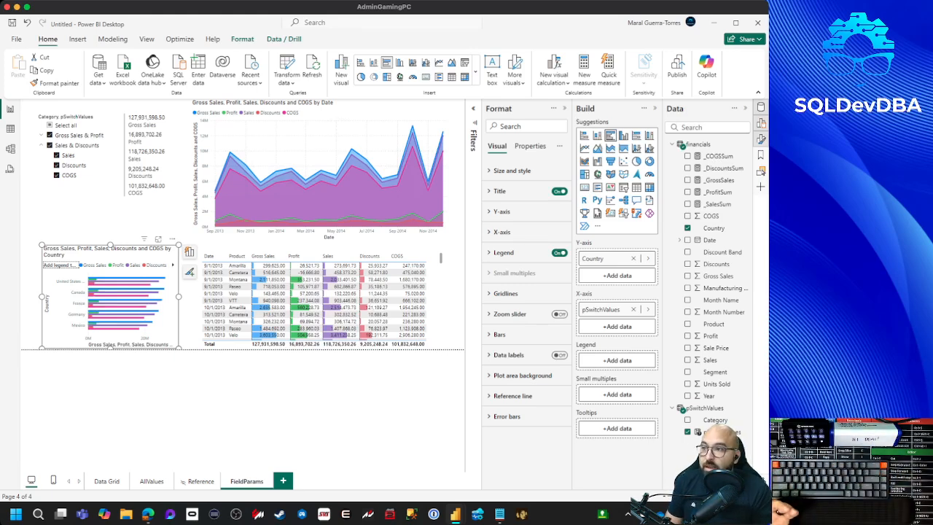
left_click(564, 108)
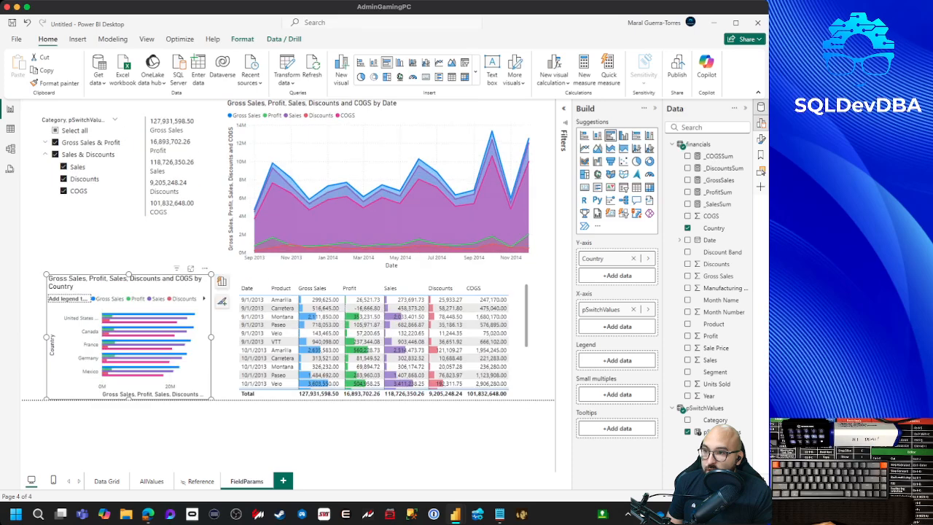
left_click(654, 108)
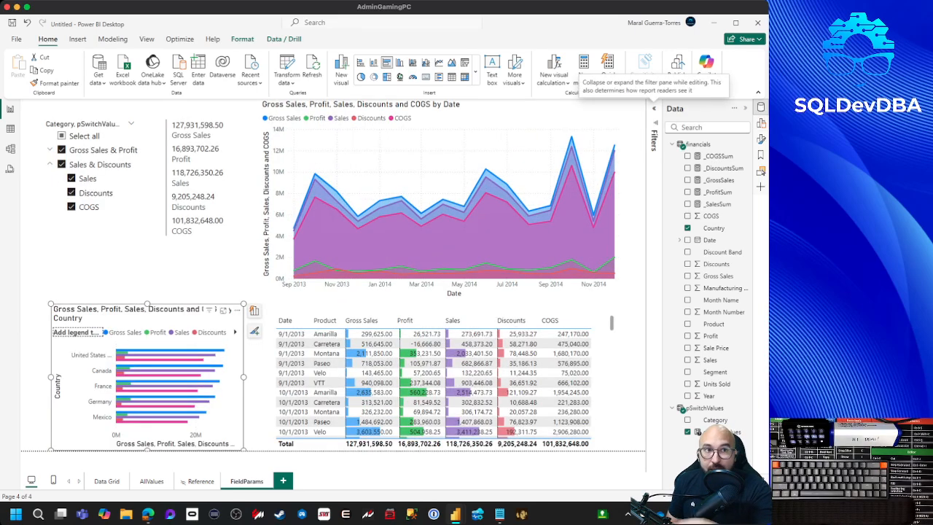